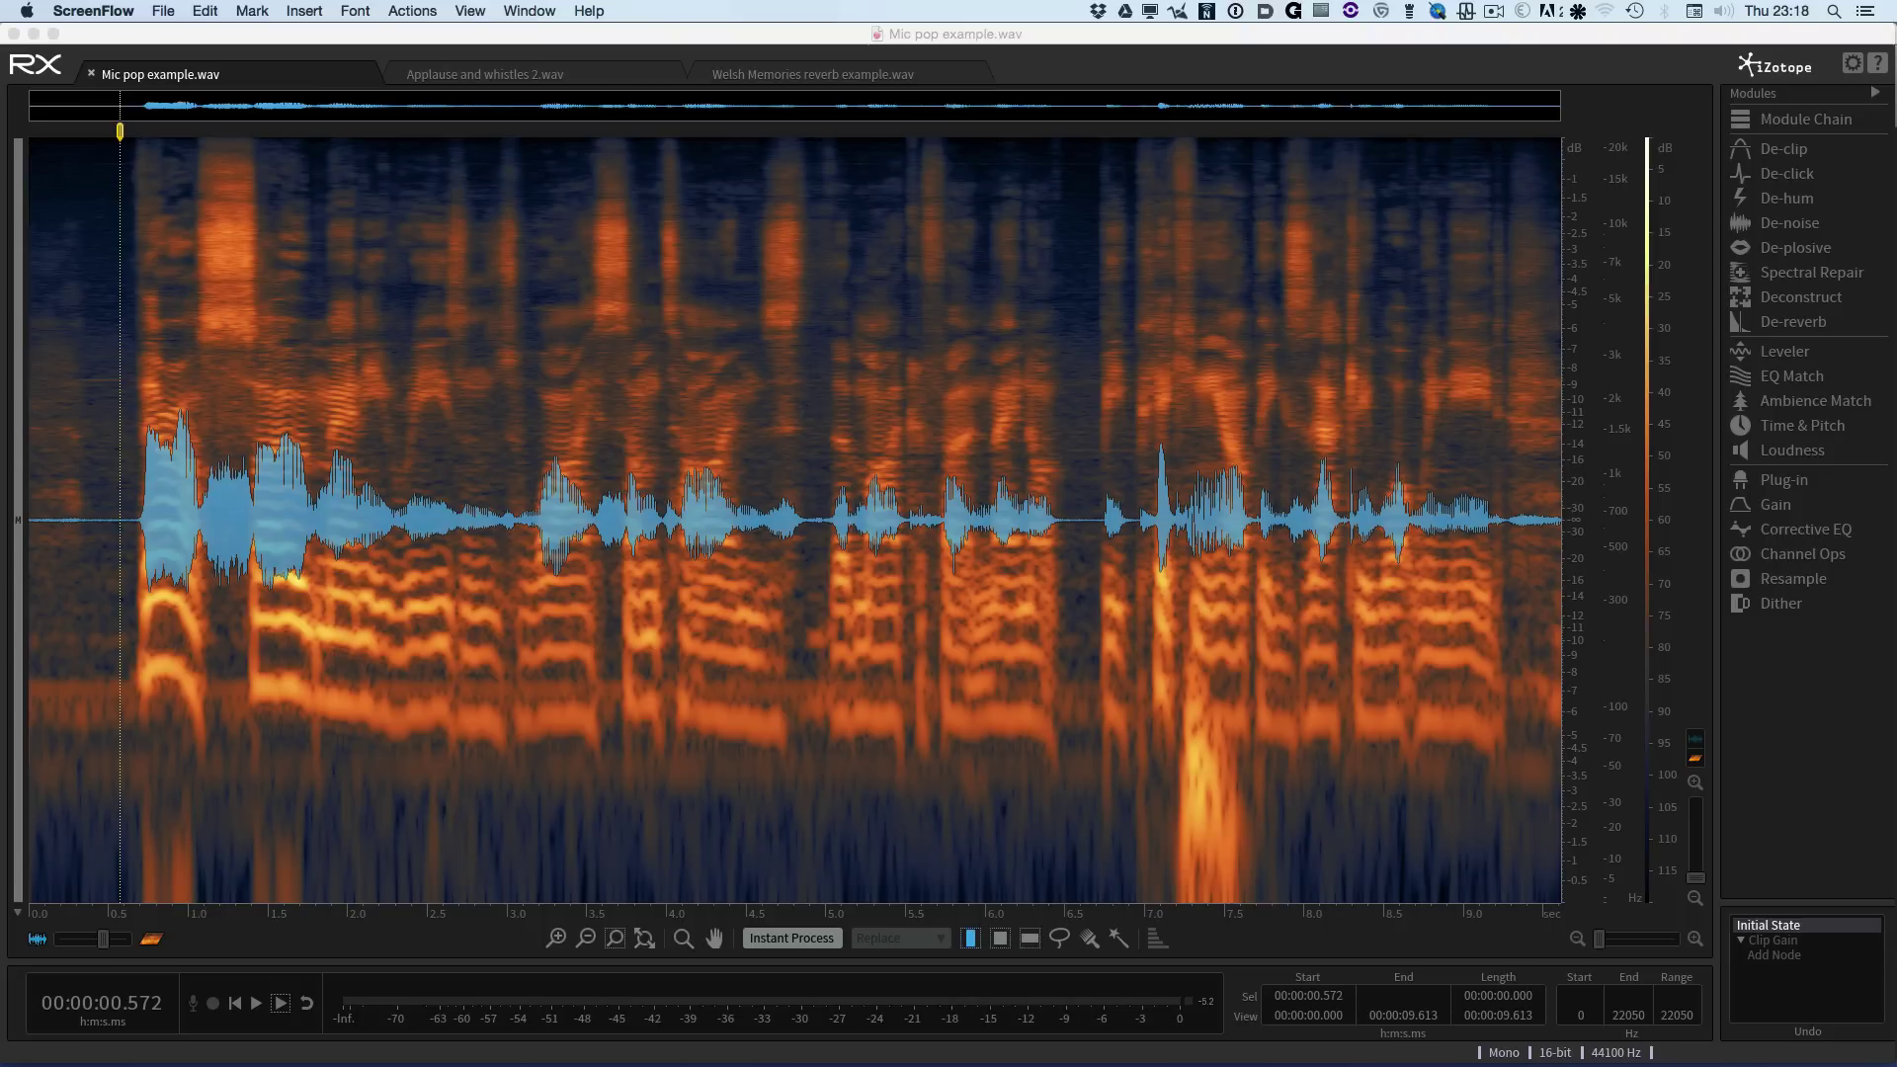
Step: Bring the iZotope RX 5 window showing Mic pop example.wav to the front
click(1844, 257)
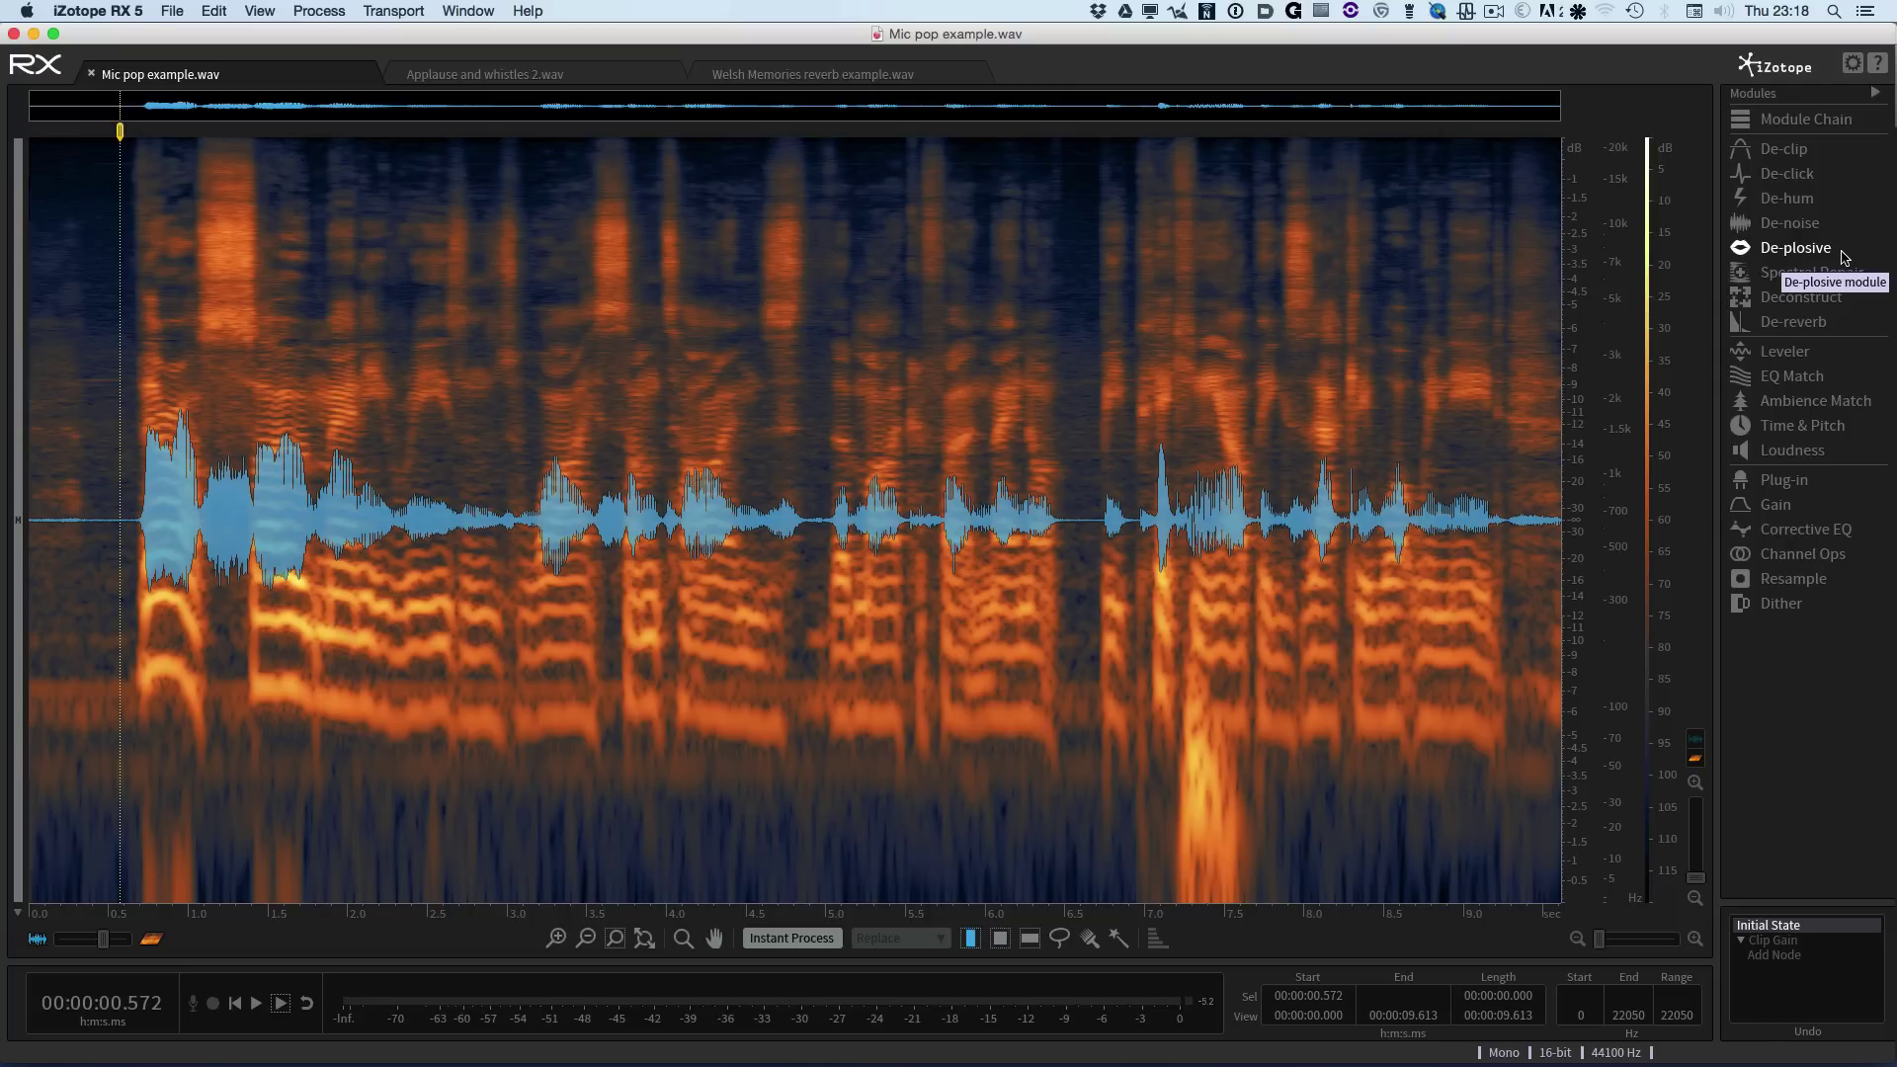
Step: Open De-plosive and audition the pop by playing from 6.651 s
click(1810, 252)
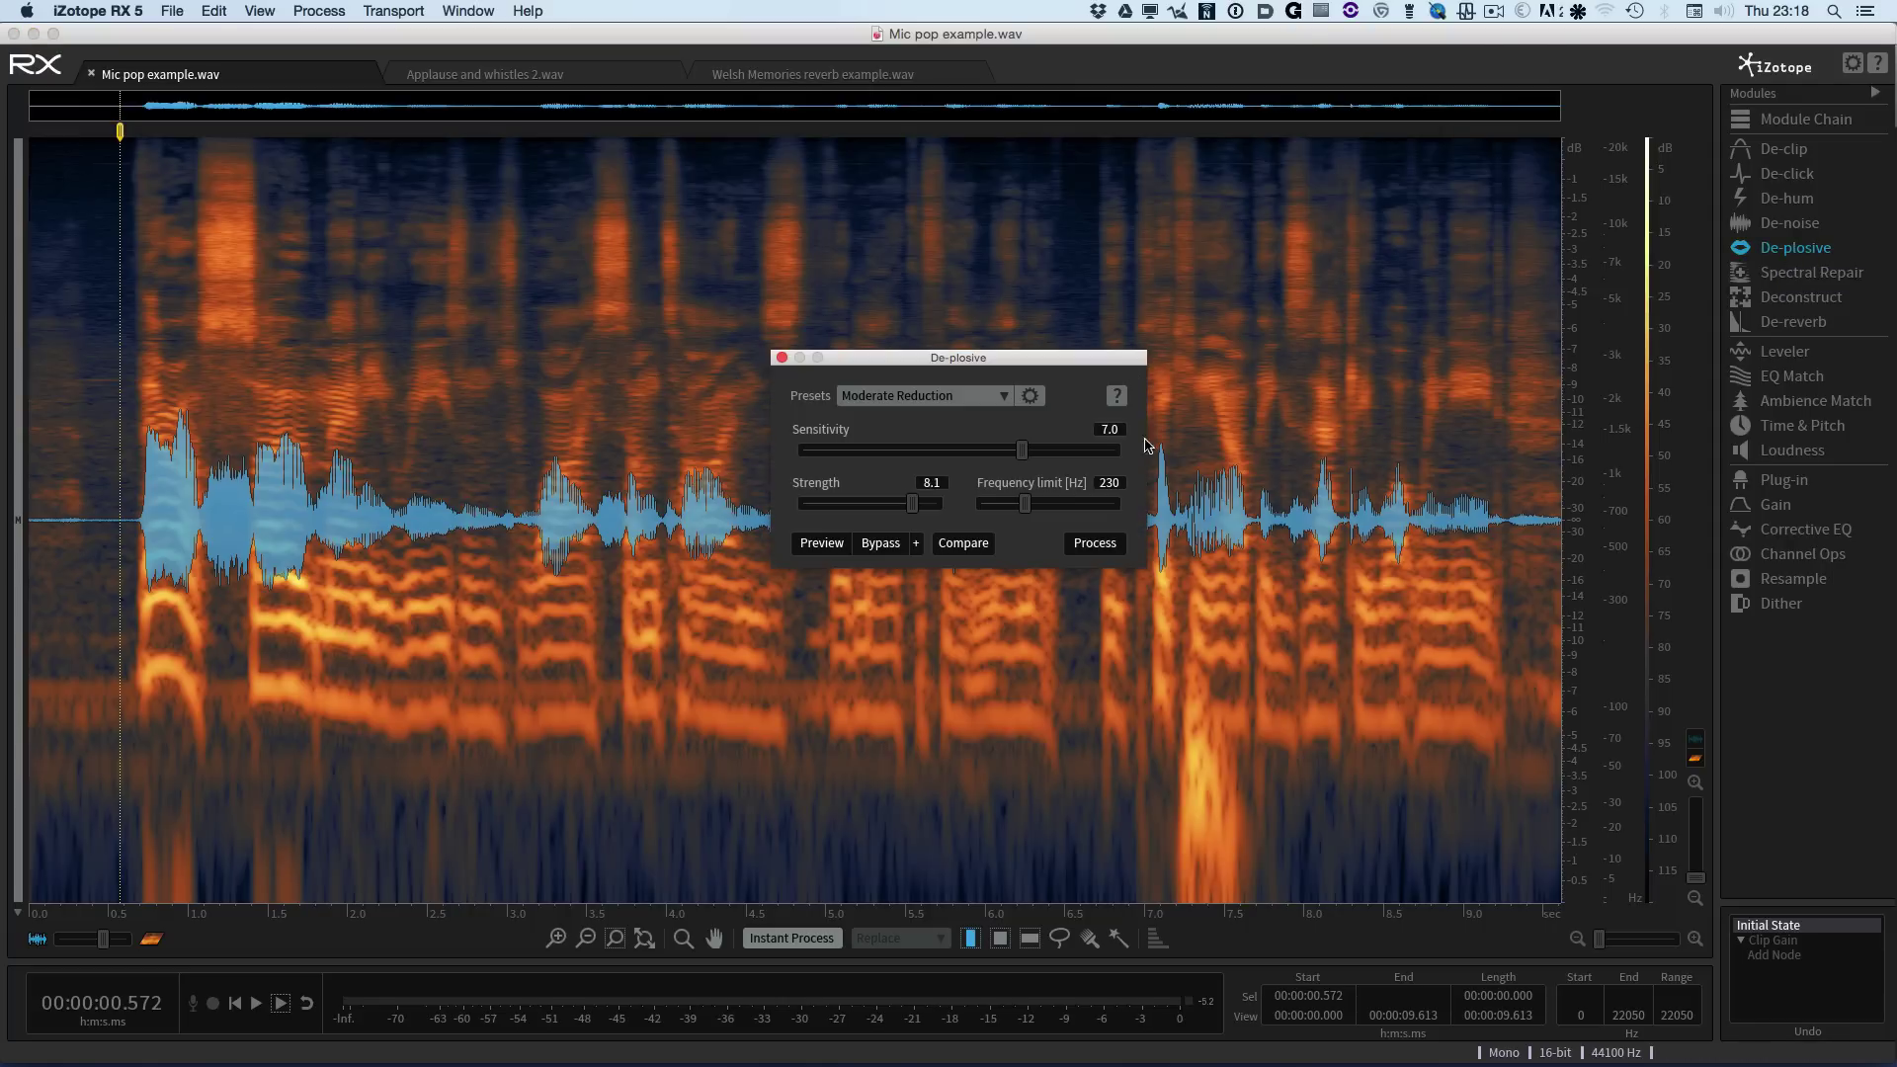
click(1089, 591)
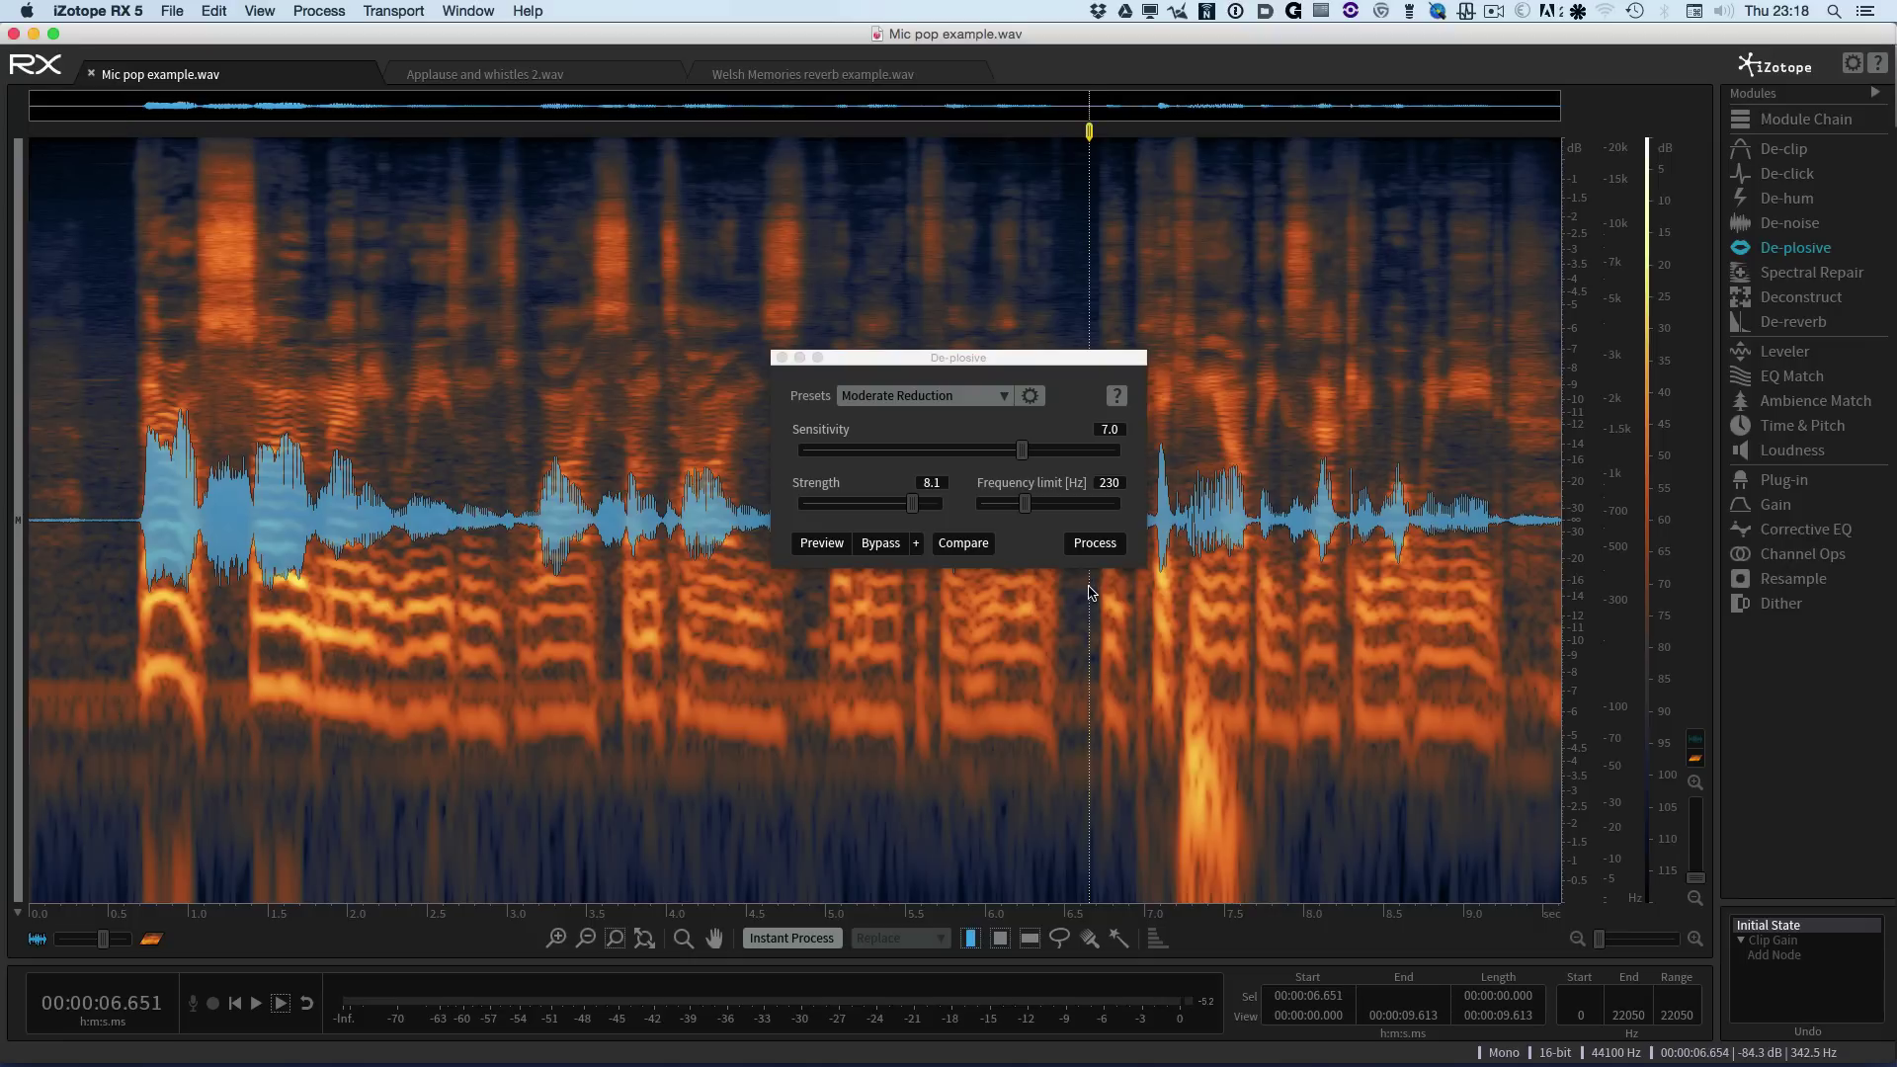
key(space)
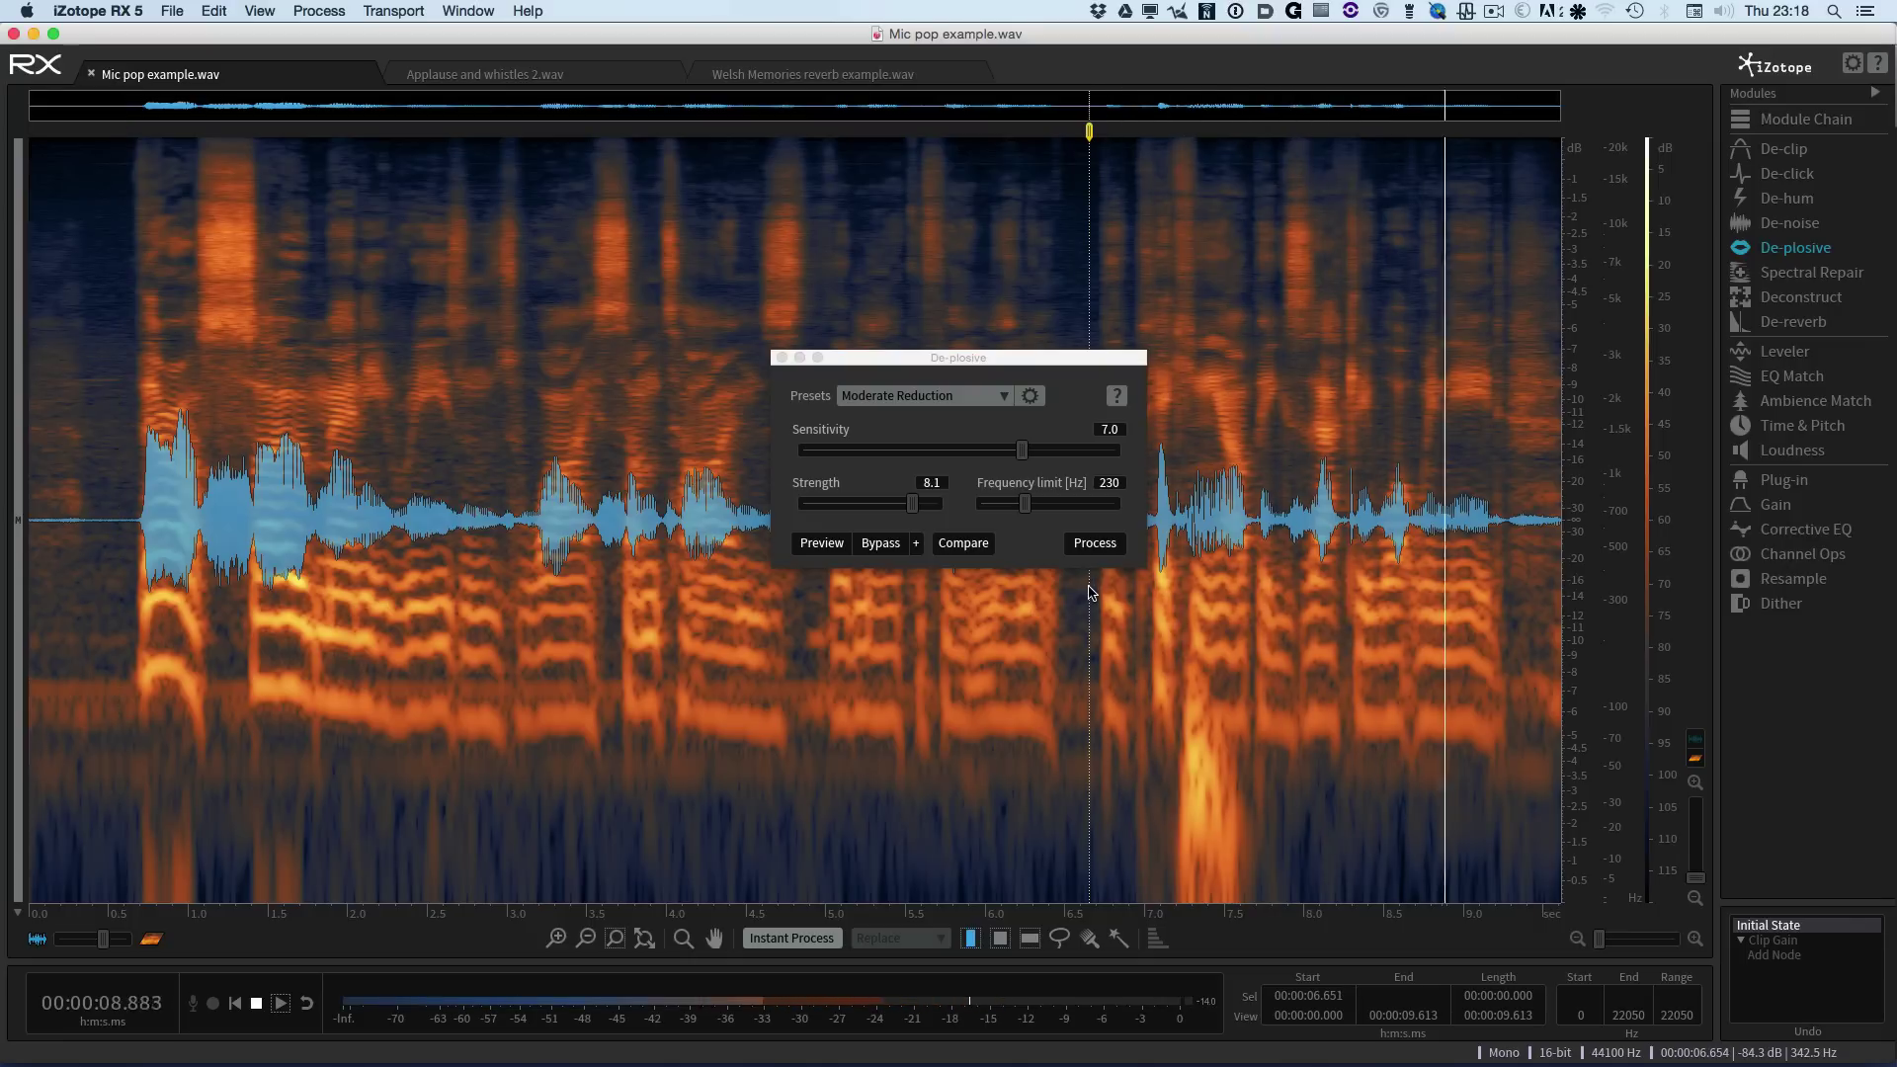
key(space)
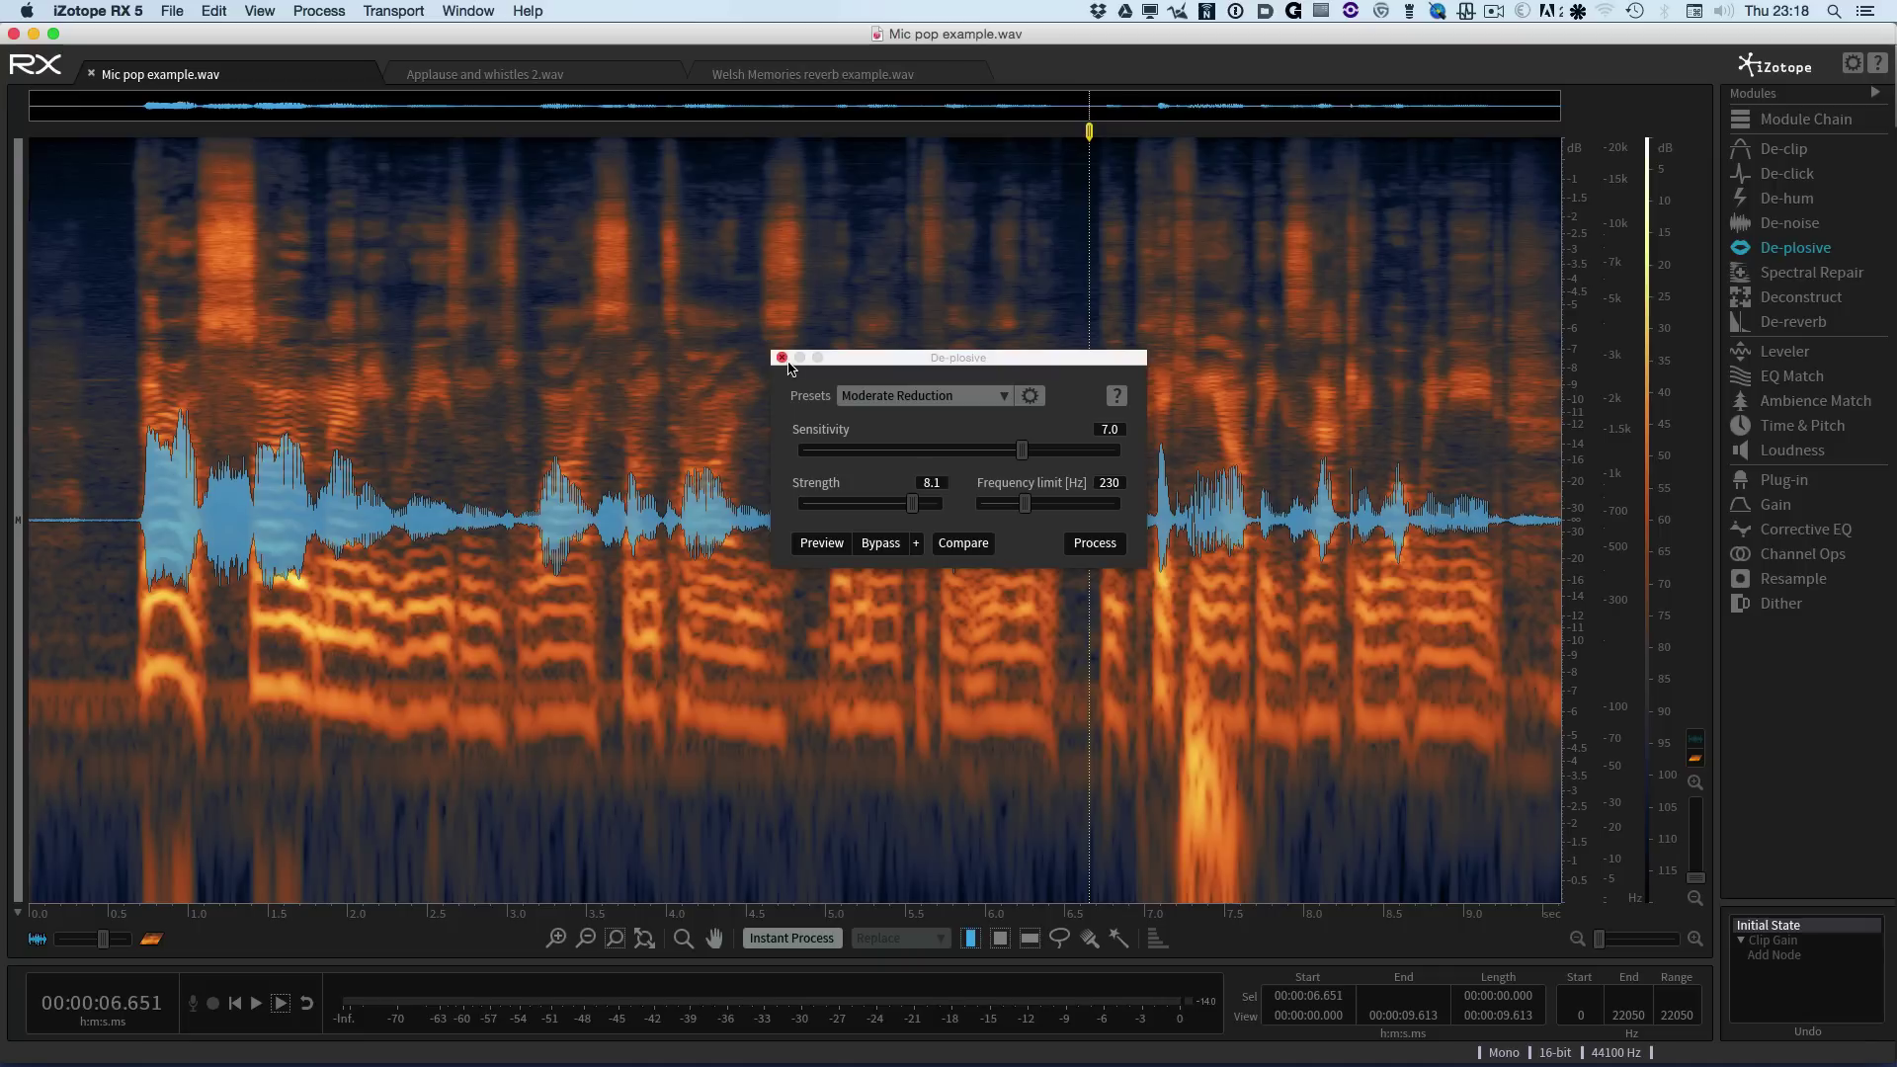
Step: Open Spectral Repair, switch to the Lasso selection tool, then close it again
click(1765, 275)
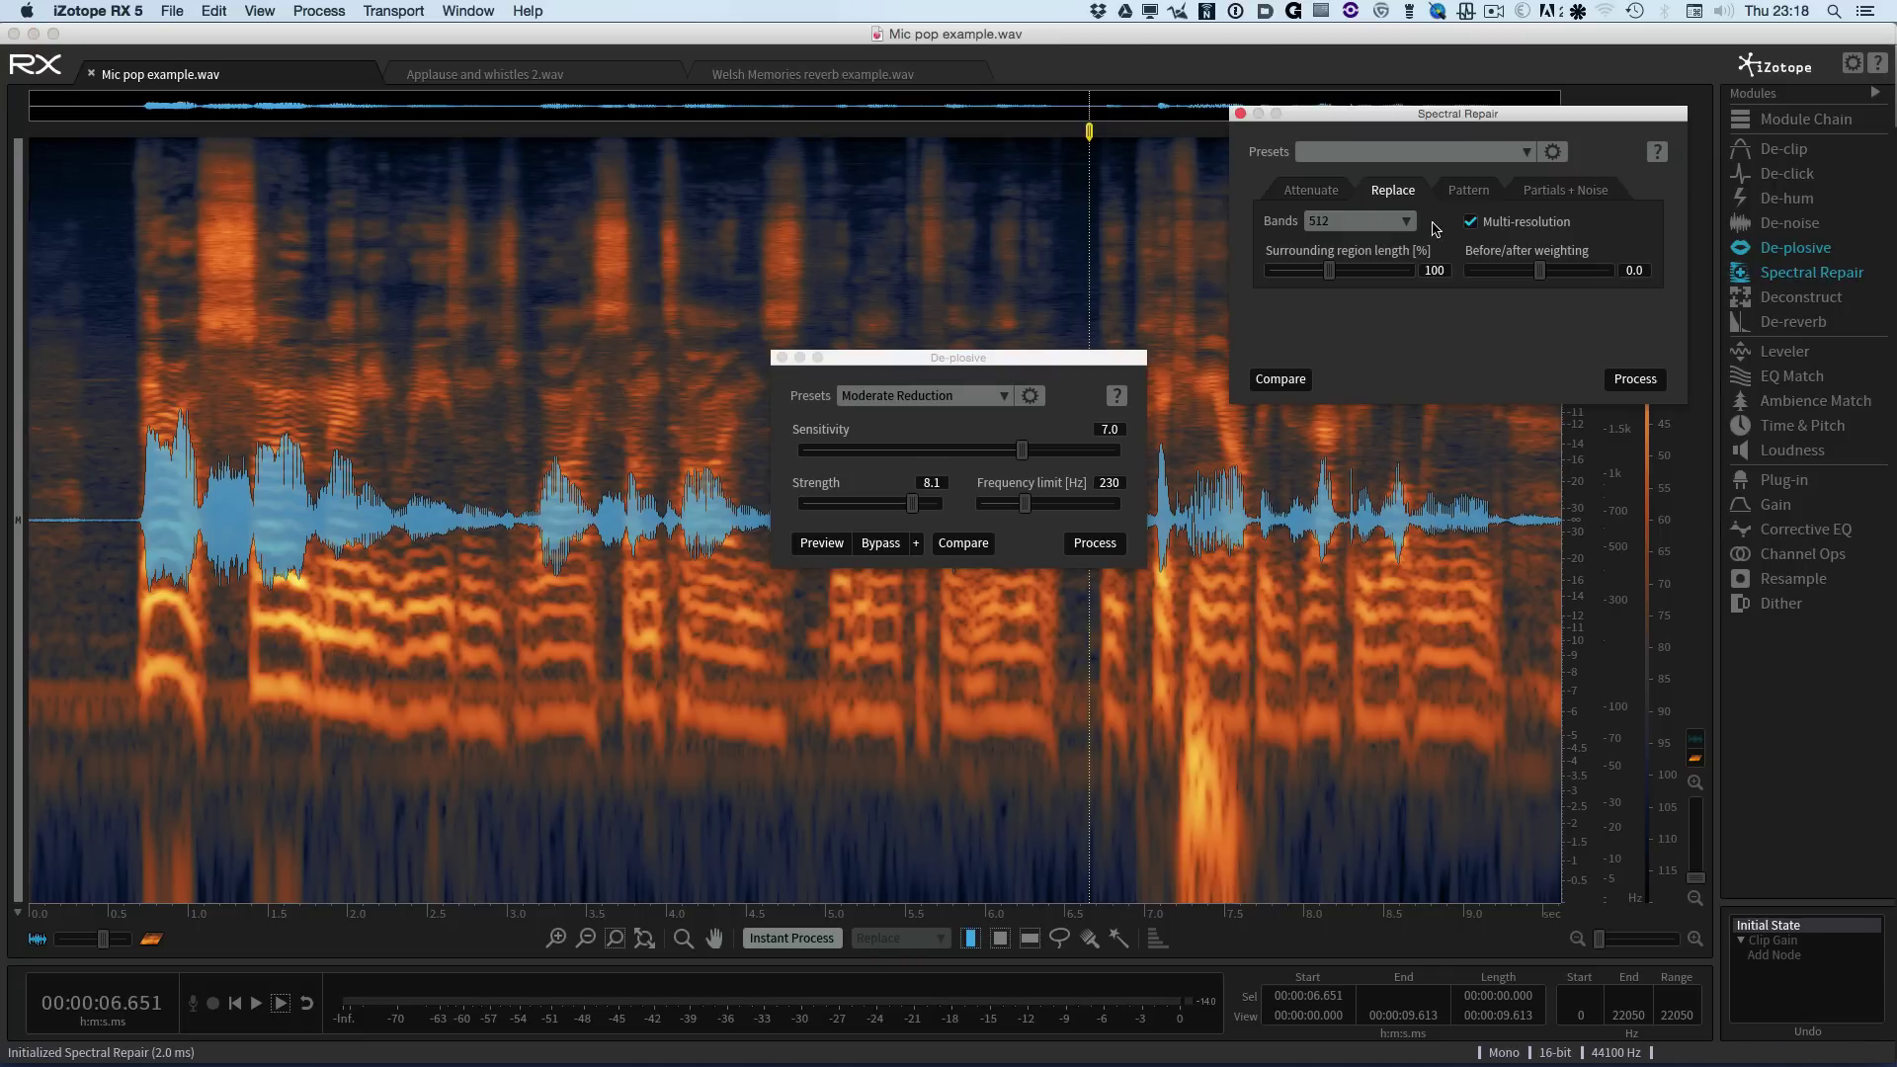
click(1060, 938)
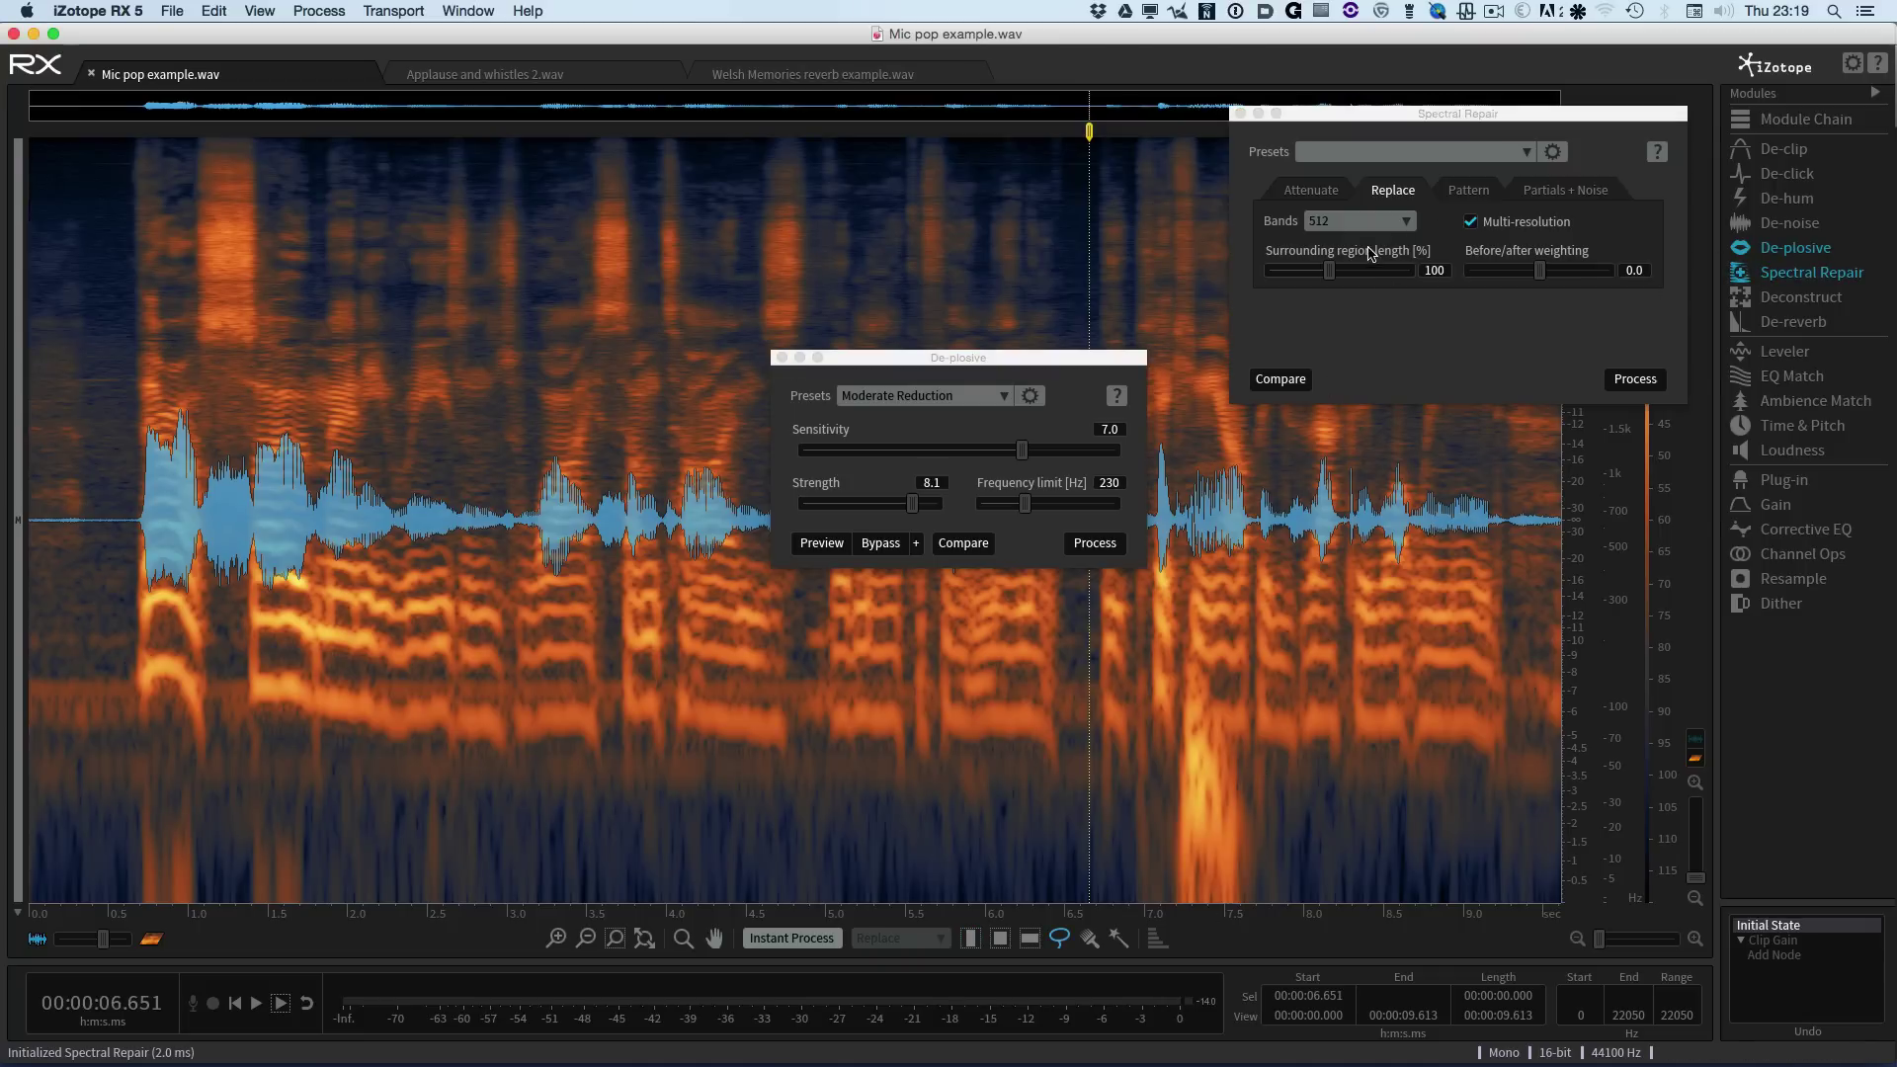
click(1241, 114)
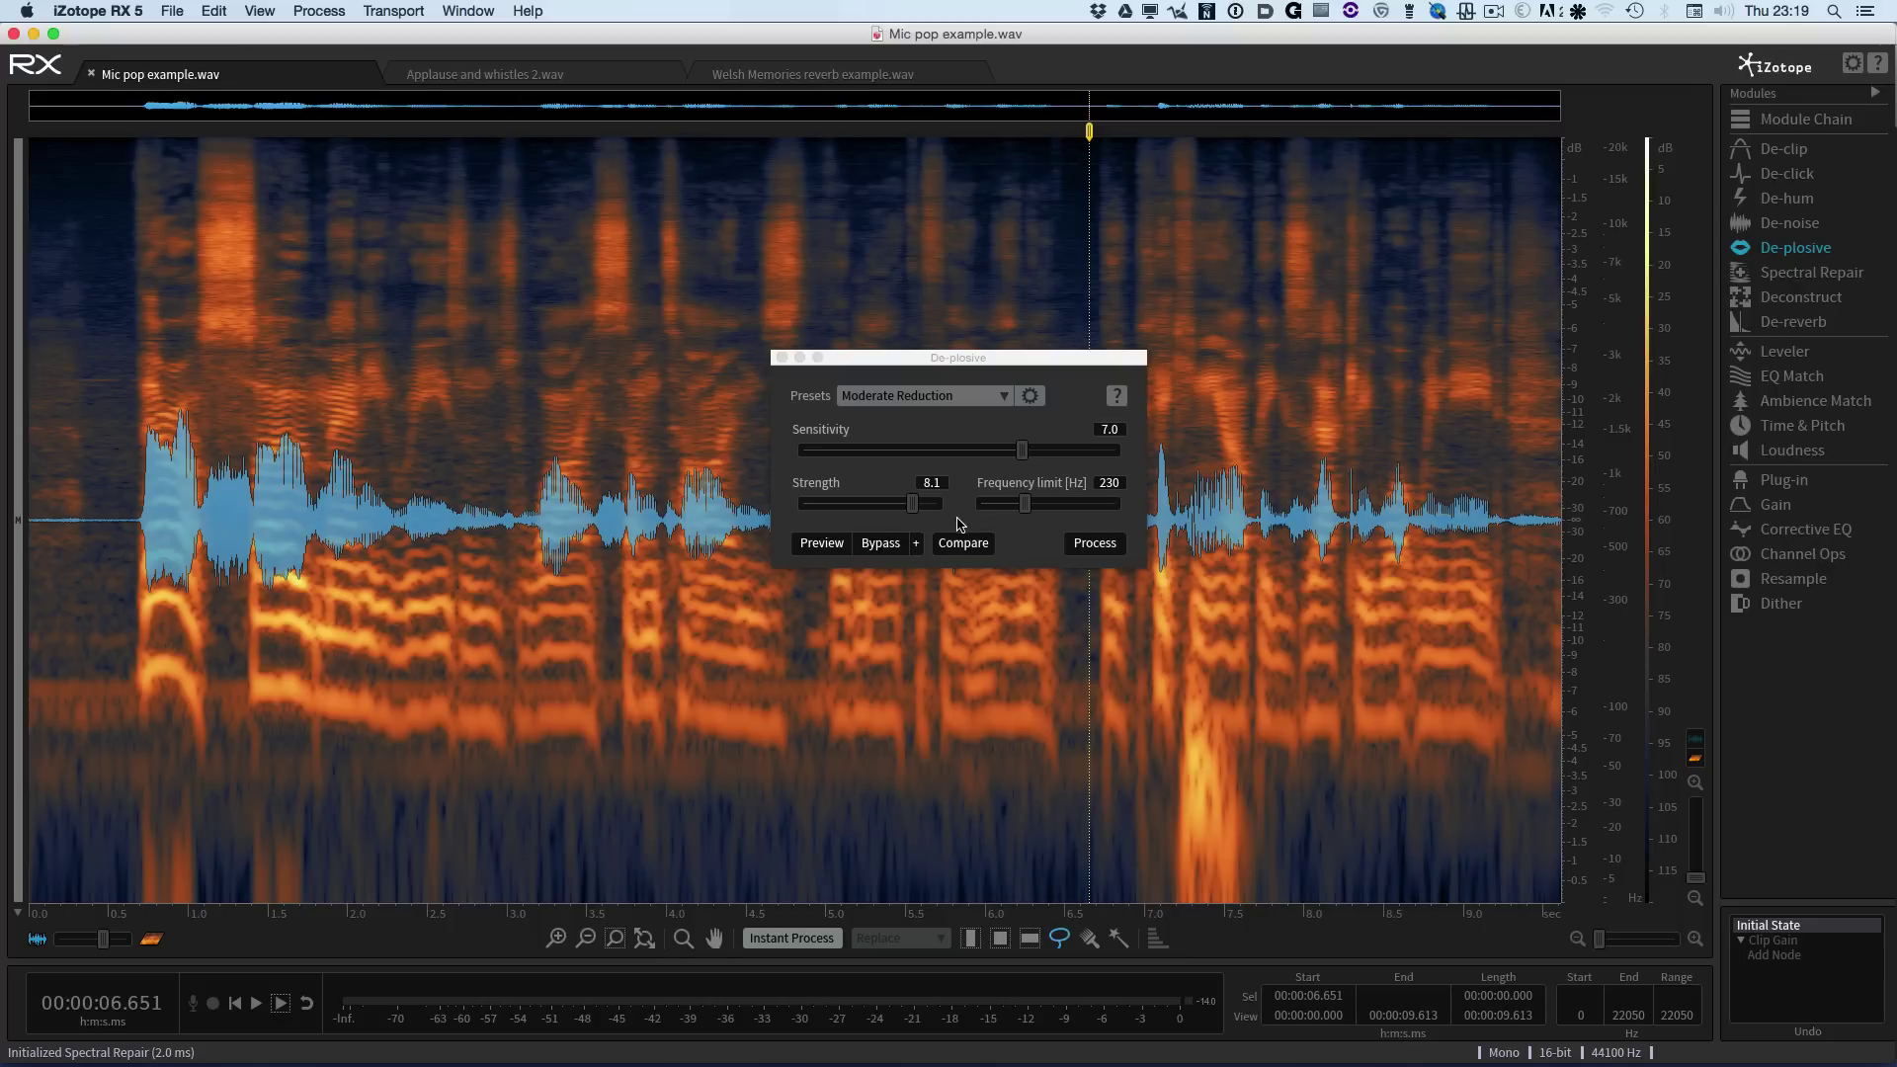
Step: Preview De-plosive twice with its current Moderate Reduction settings
click(839, 521)
click(822, 543)
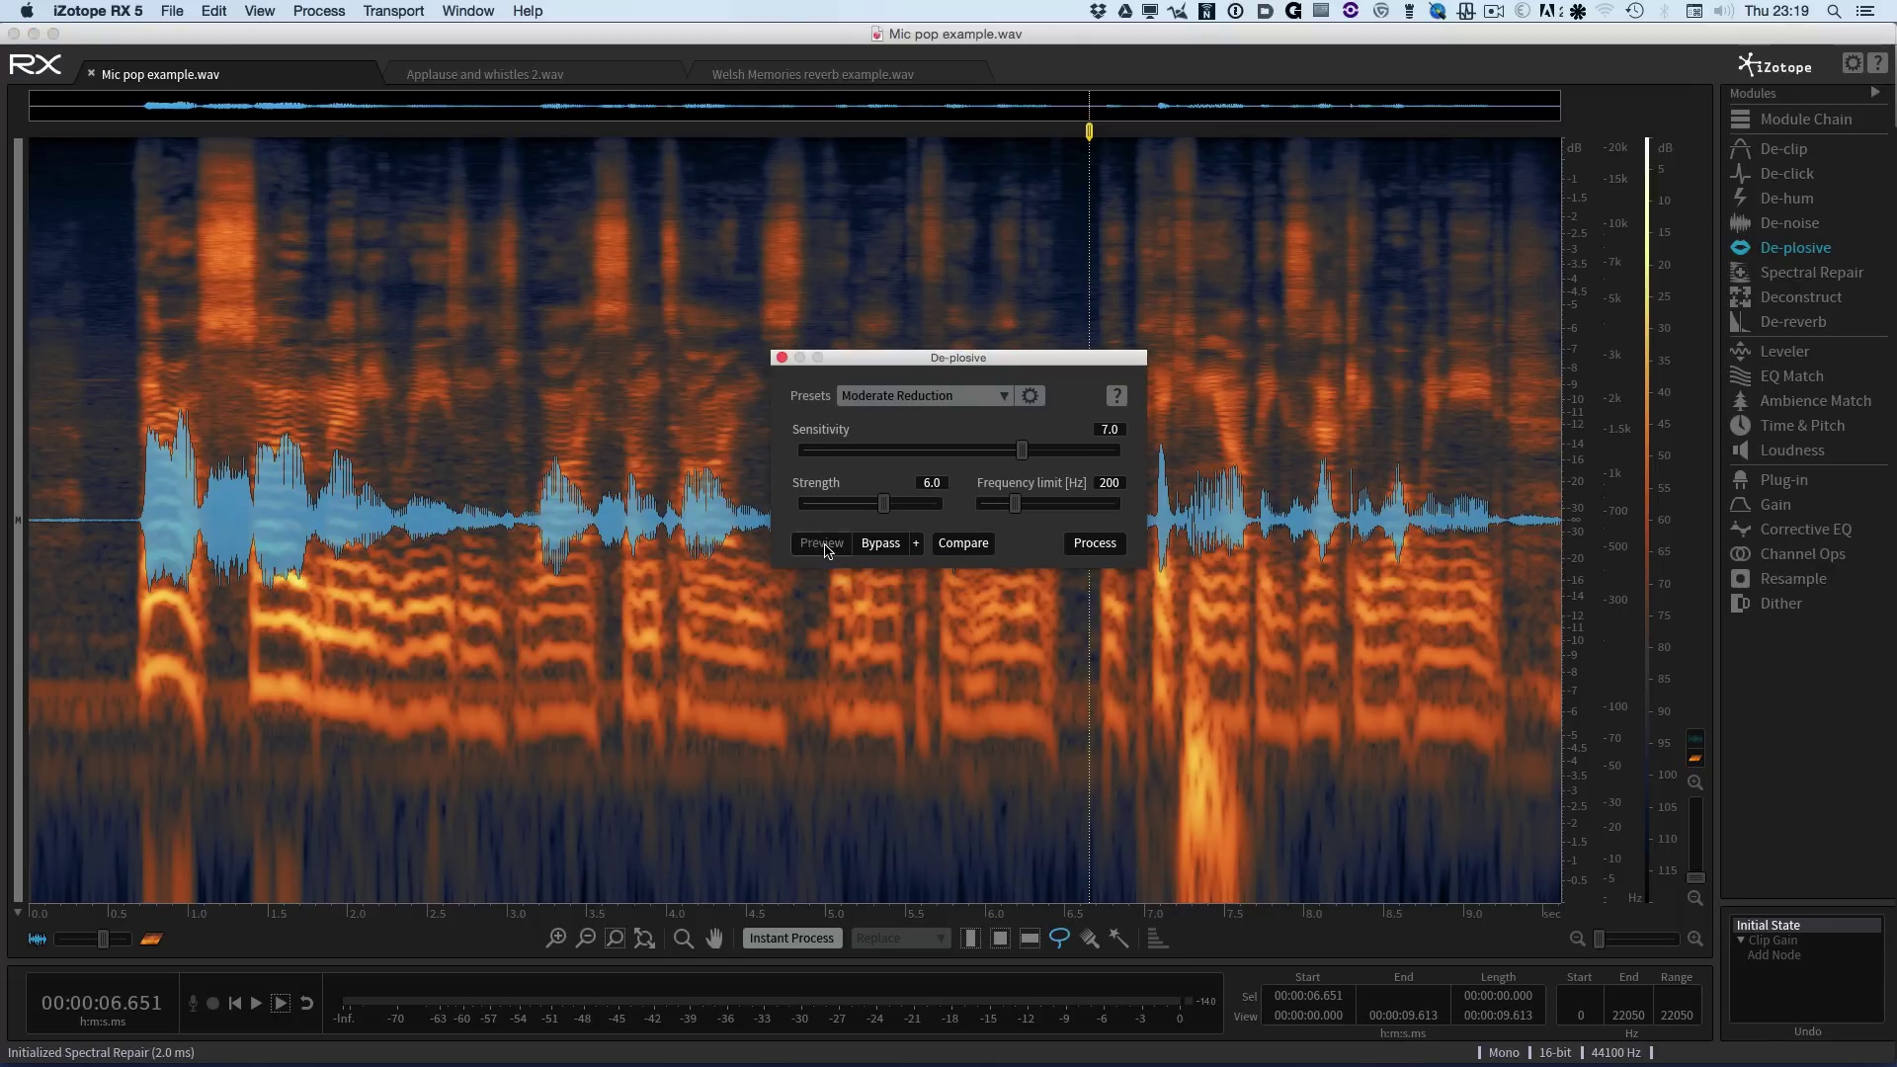
click(822, 543)
click(823, 544)
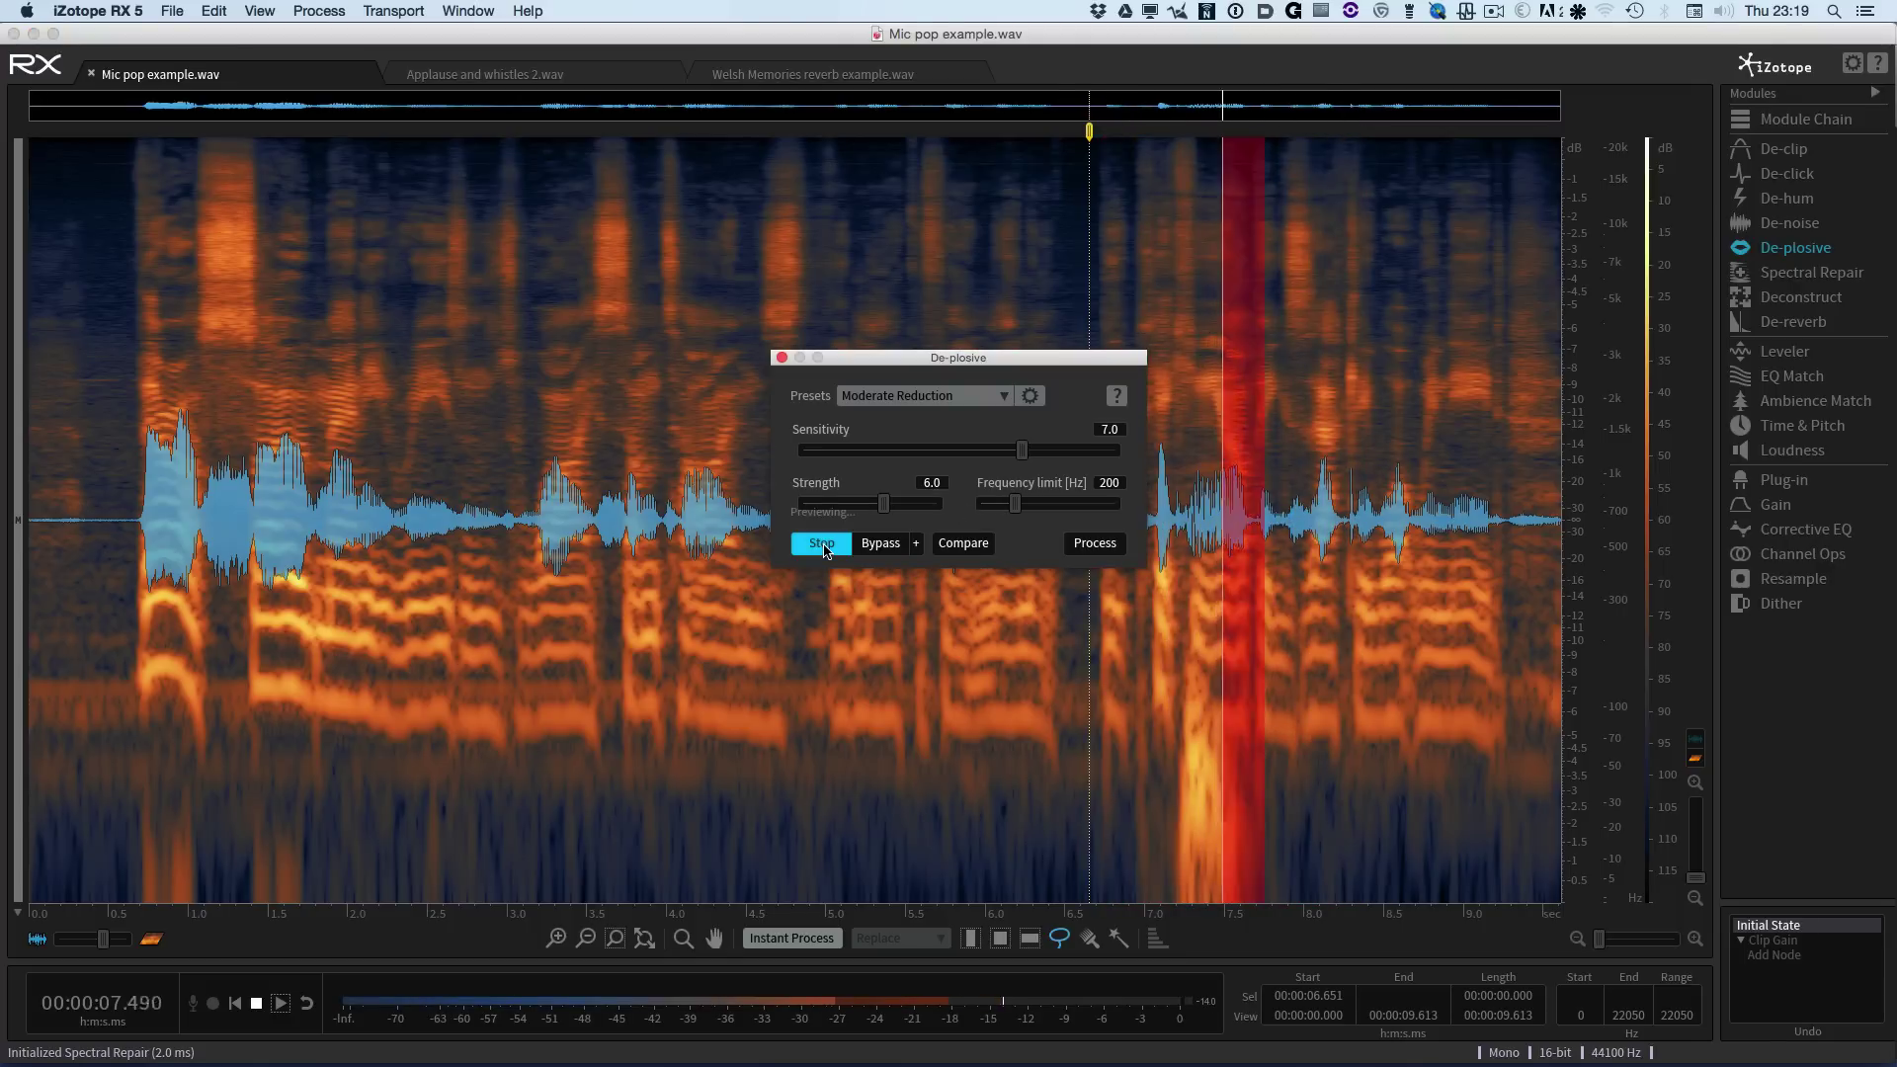
click(825, 550)
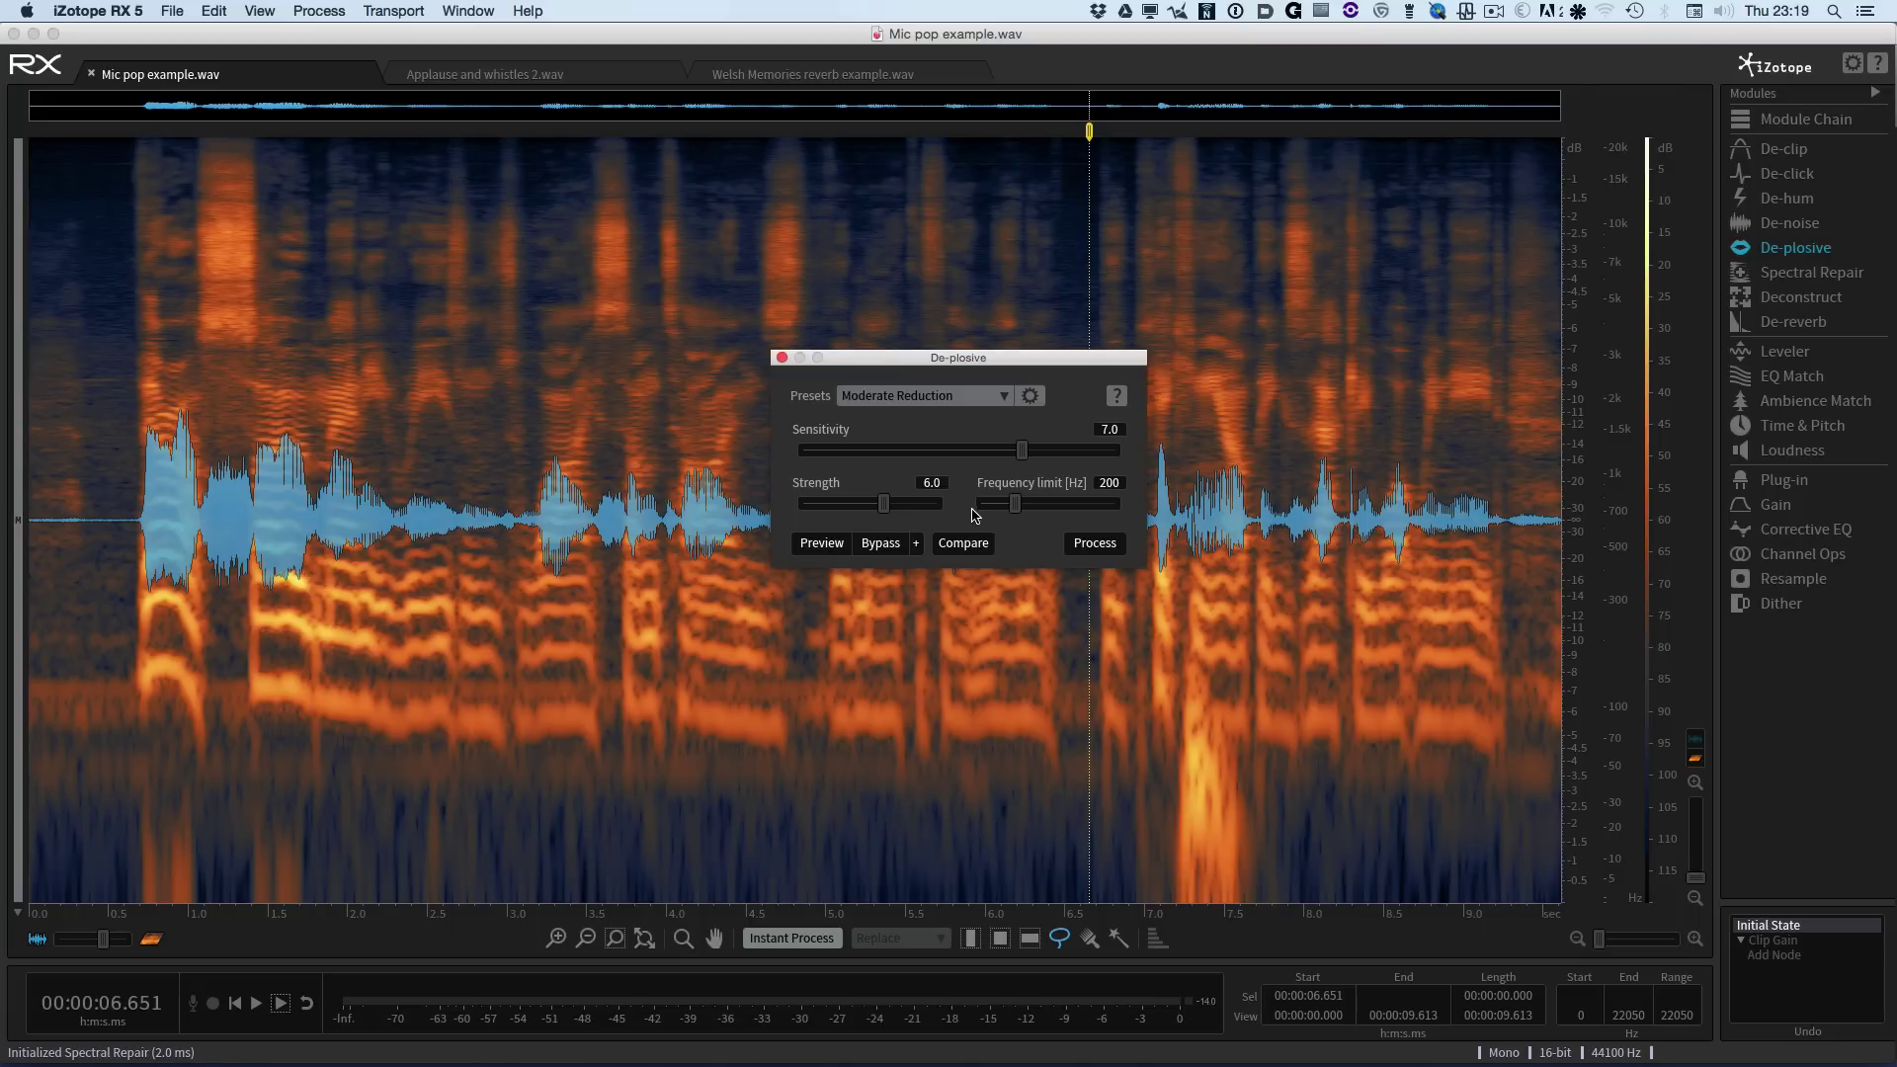
Step: Raise De-plosive Strength to about 7.3, preview it, then close without processing
drag(886, 509, 909, 509)
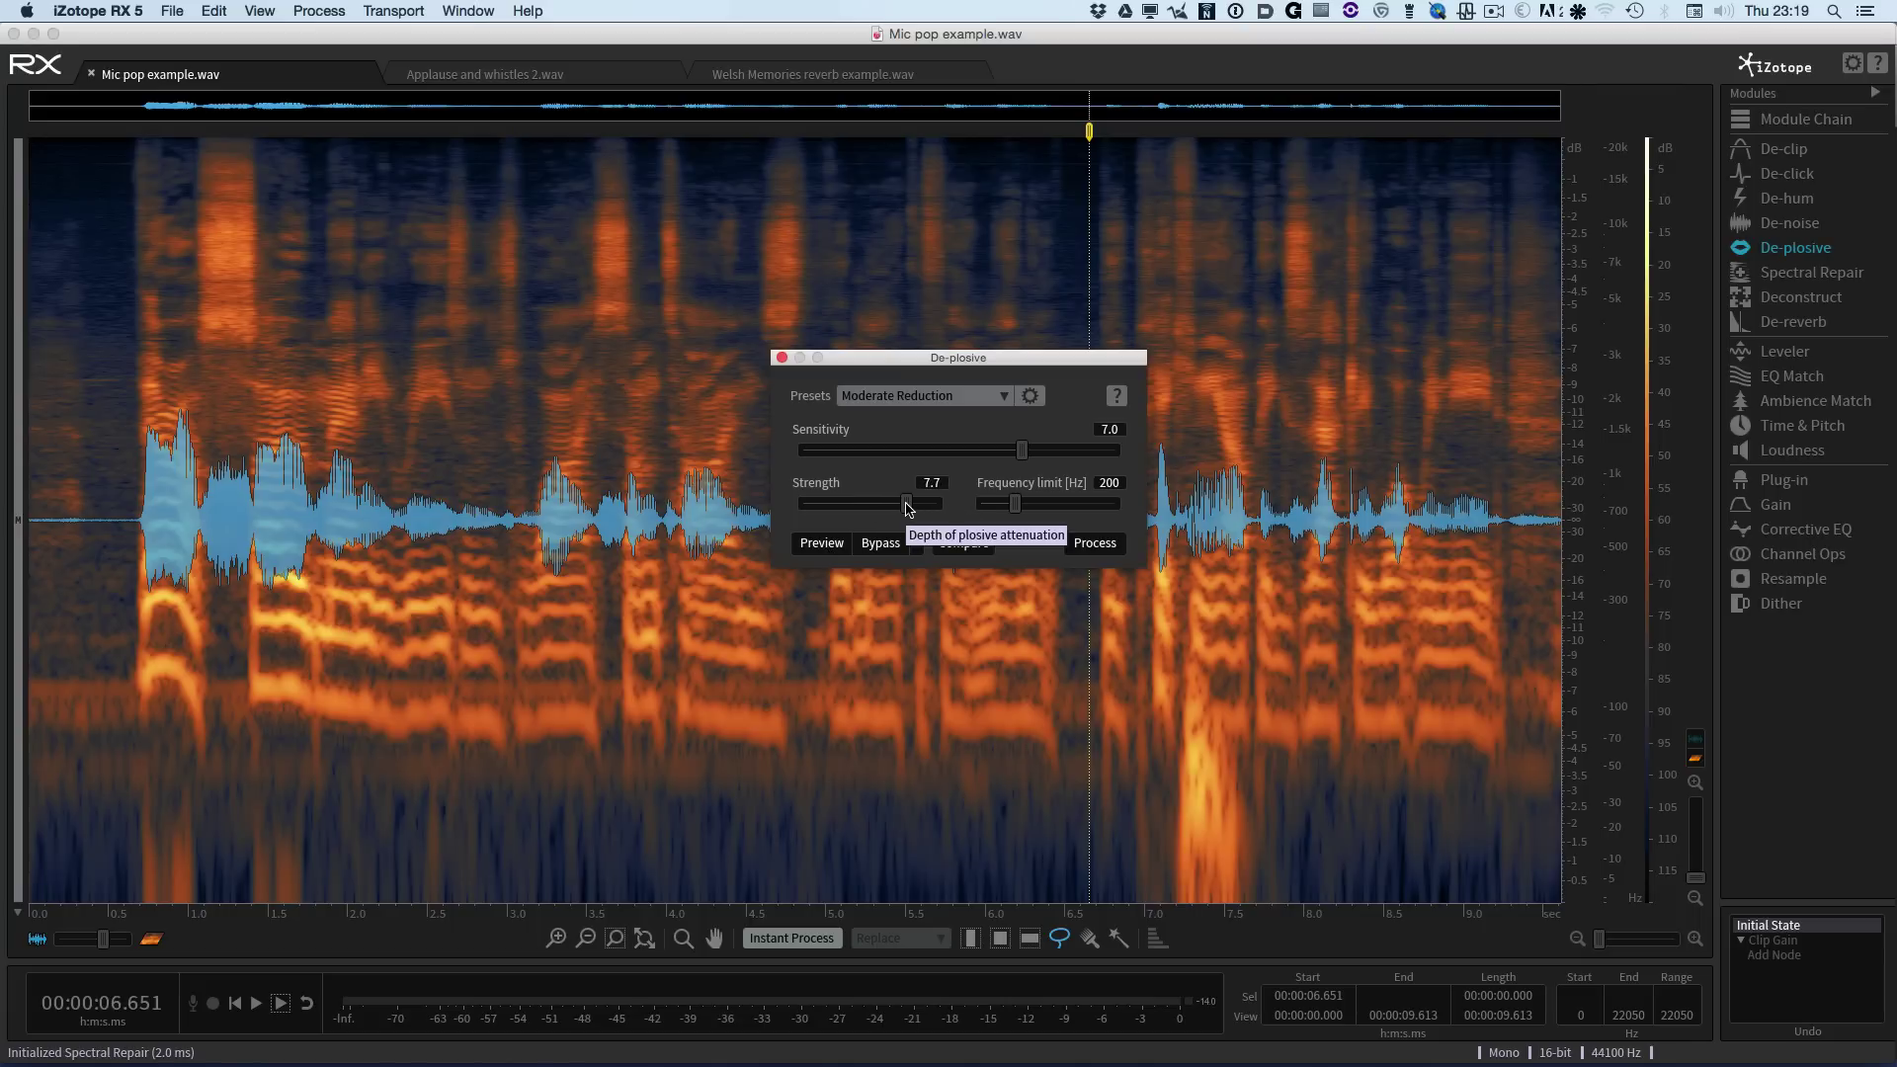
click(824, 545)
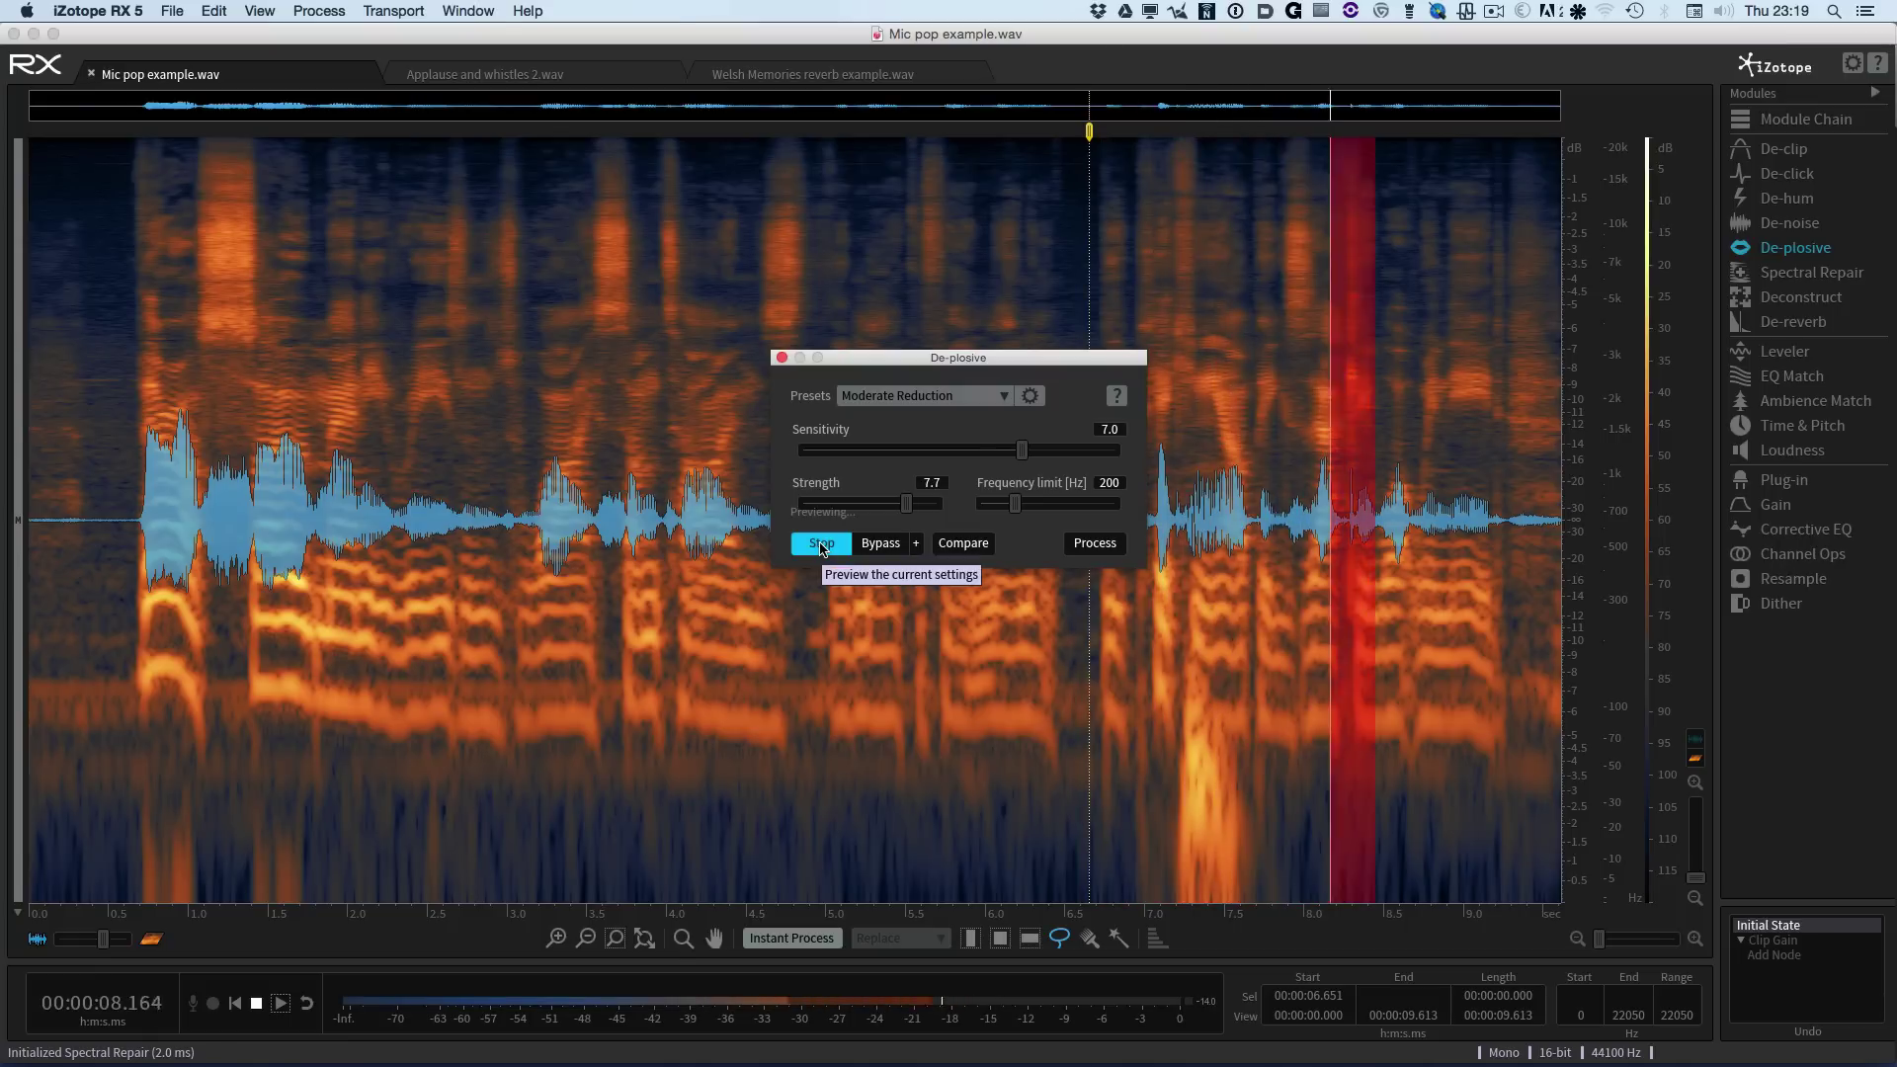
click(821, 546)
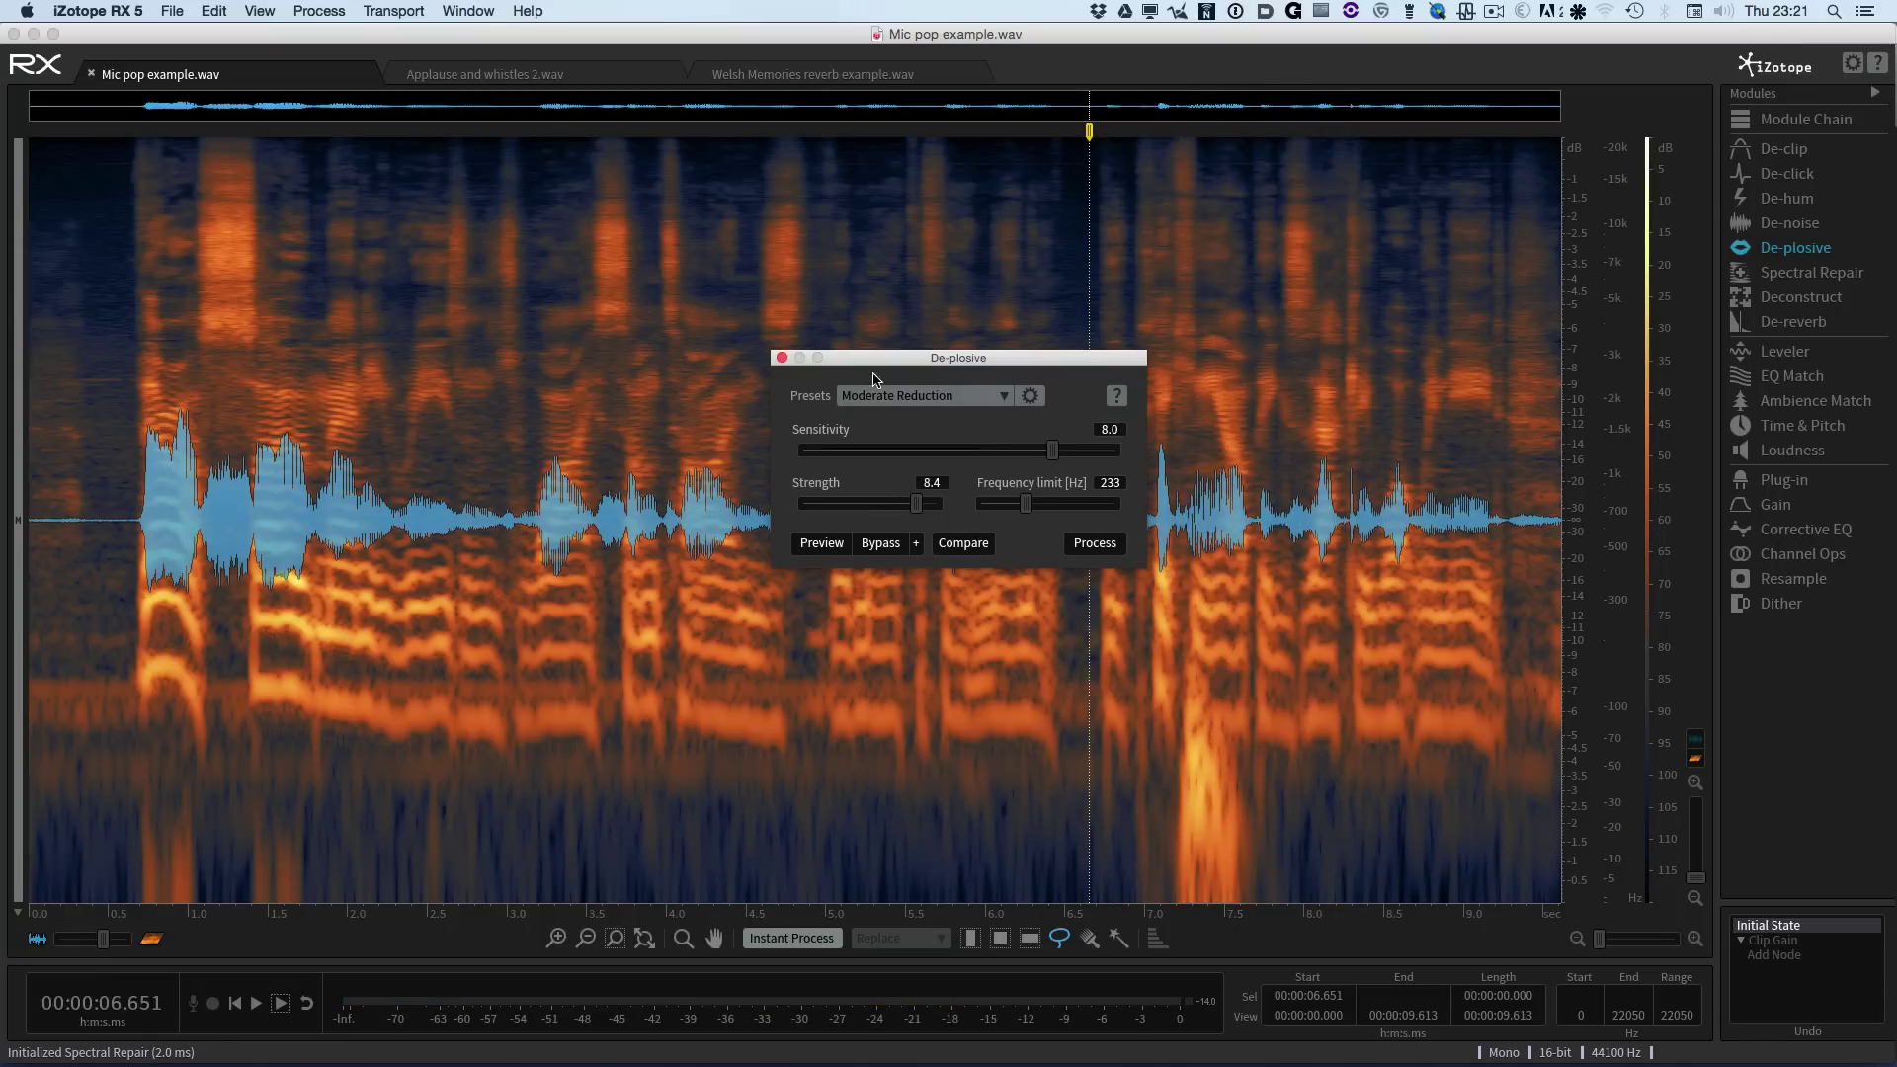
click(782, 358)
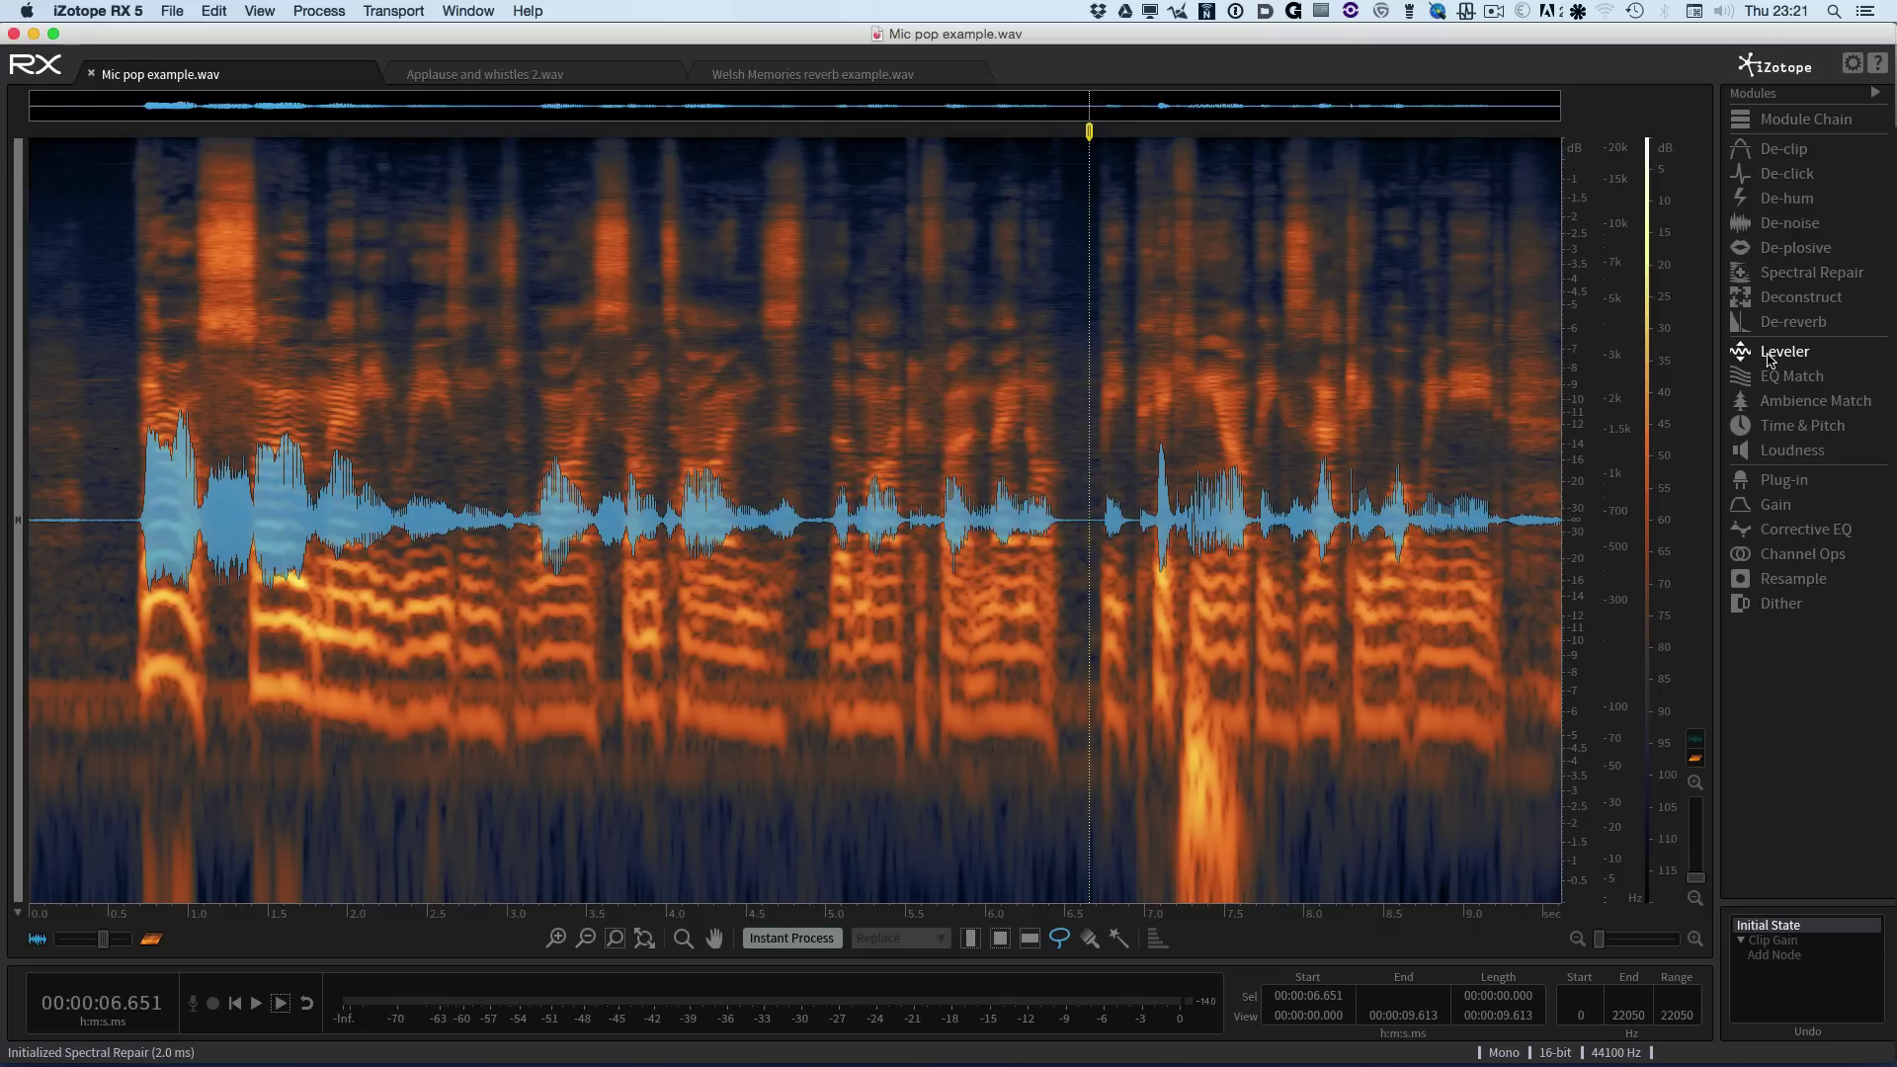
Step: Open the Leveler module and uncheck Ess reduction
click(1770, 355)
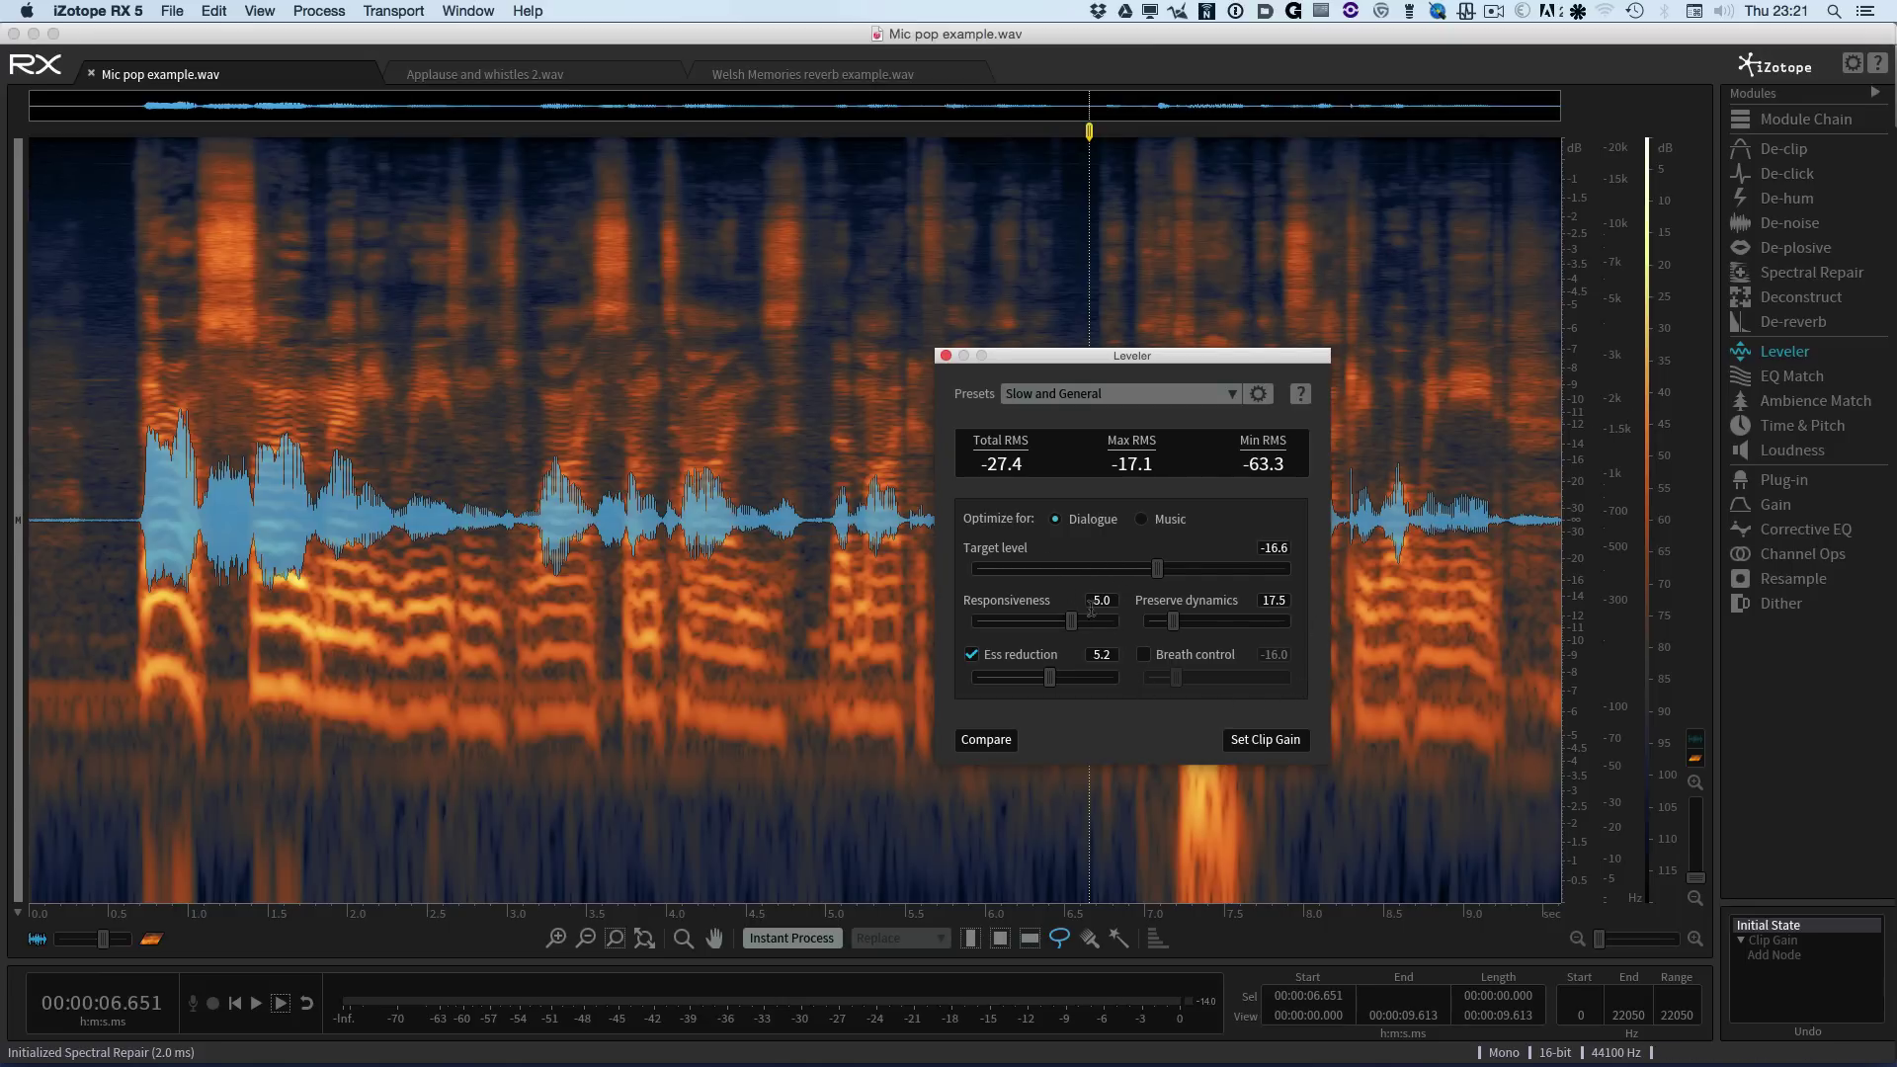
click(971, 657)
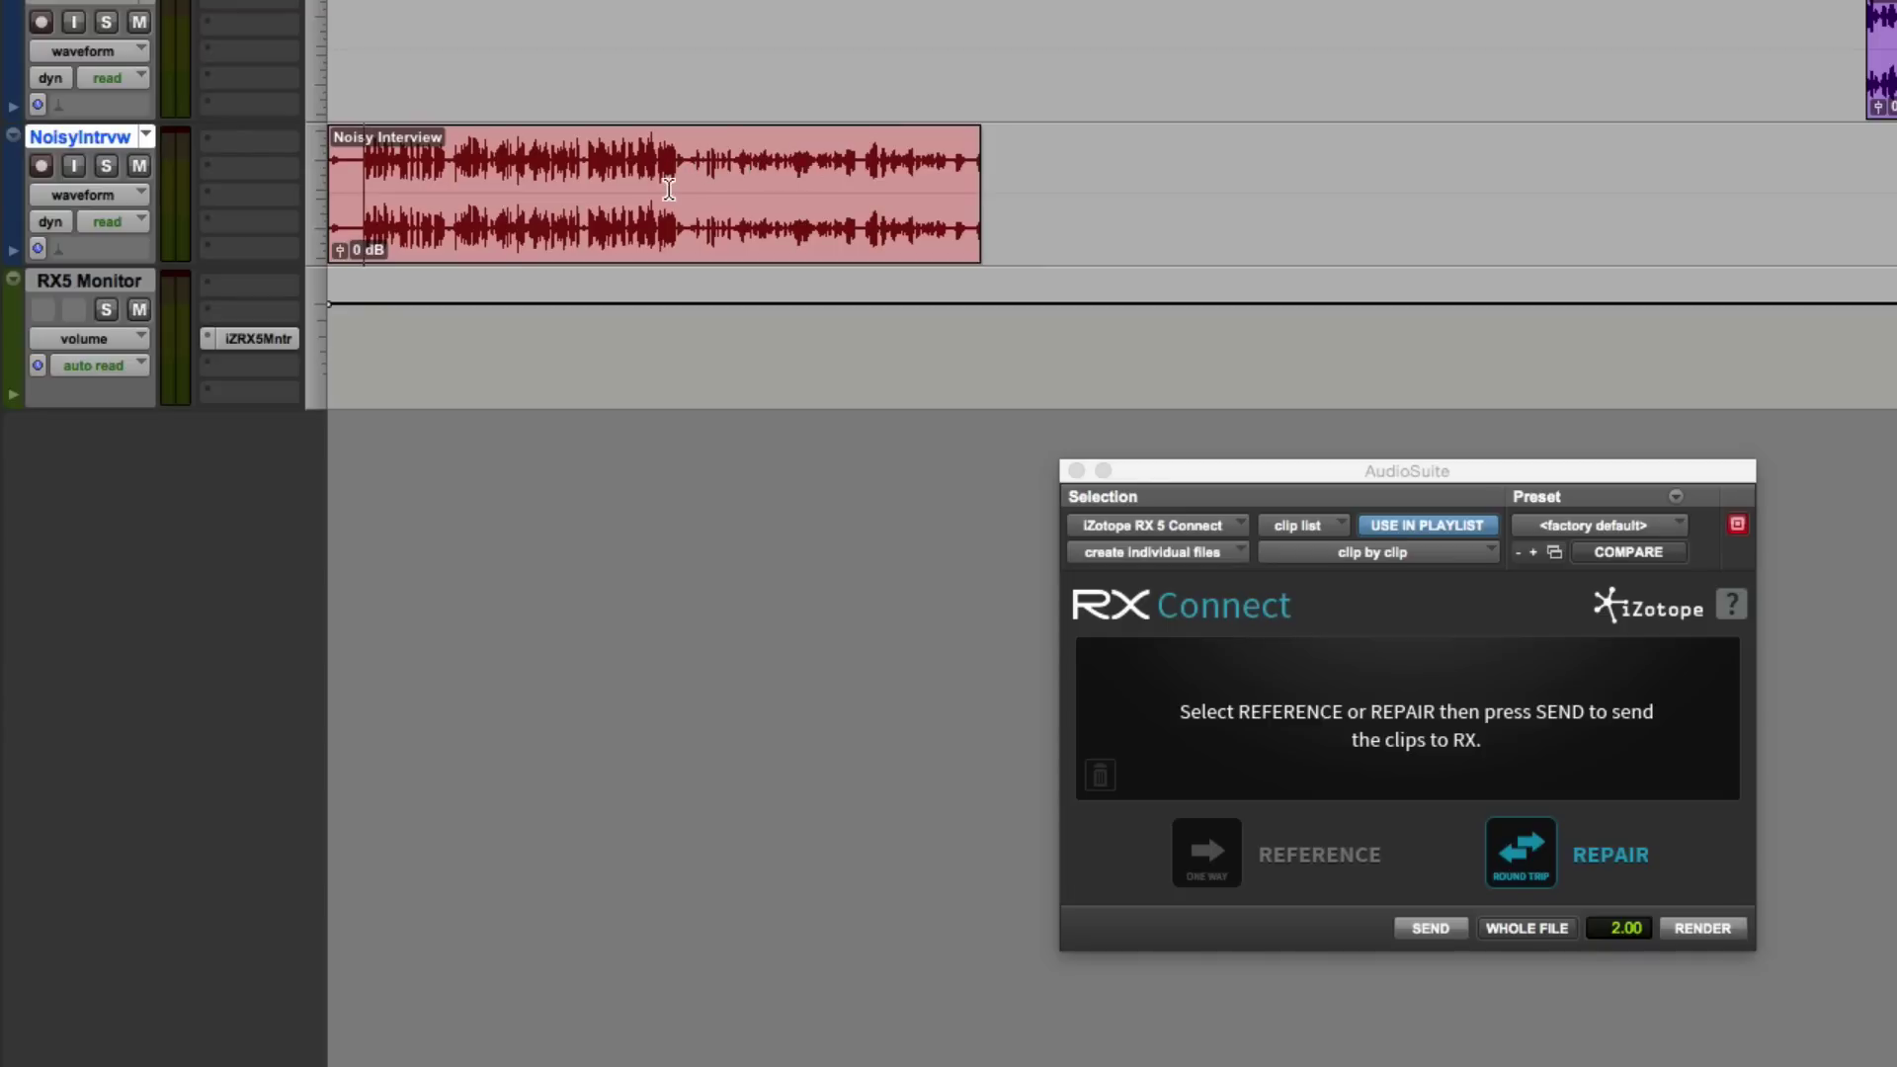
Step: Play the Noisy Interview clip from further in, stop, and deselect it
key(space)
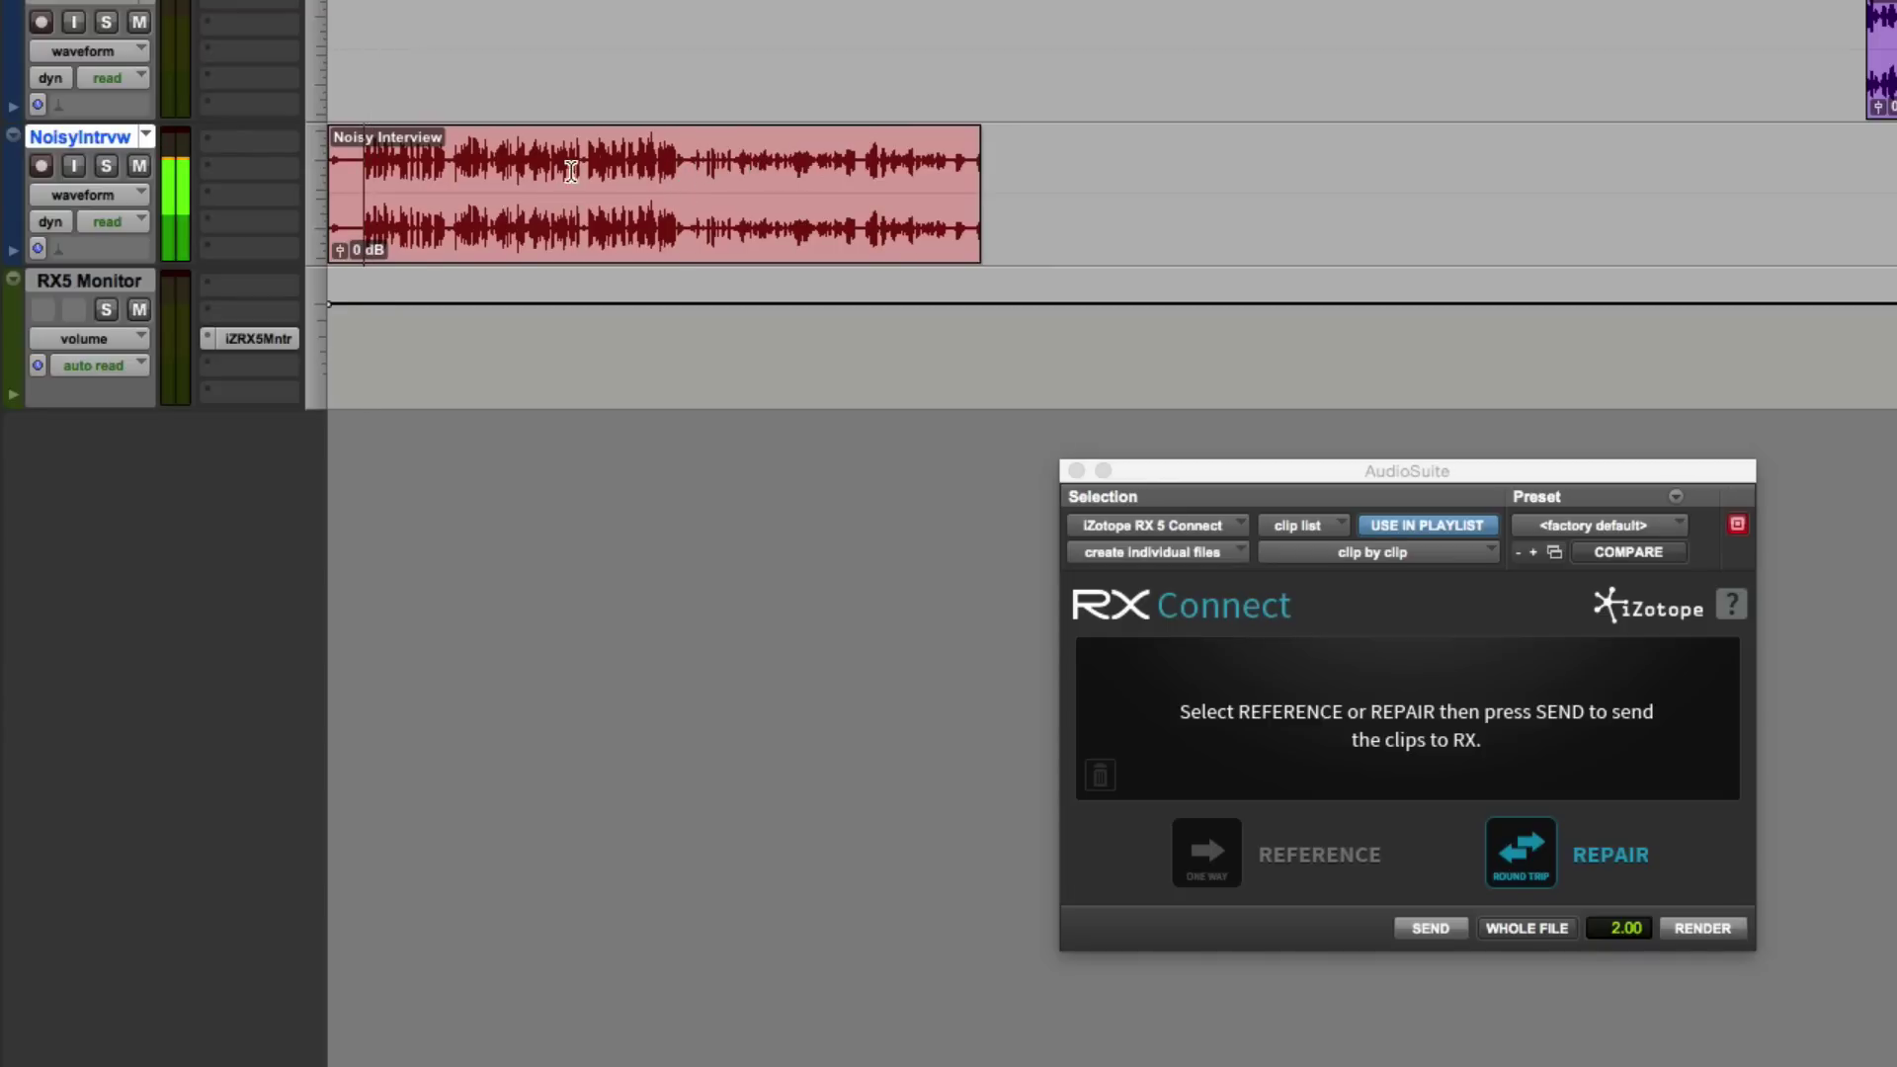
click(586, 166)
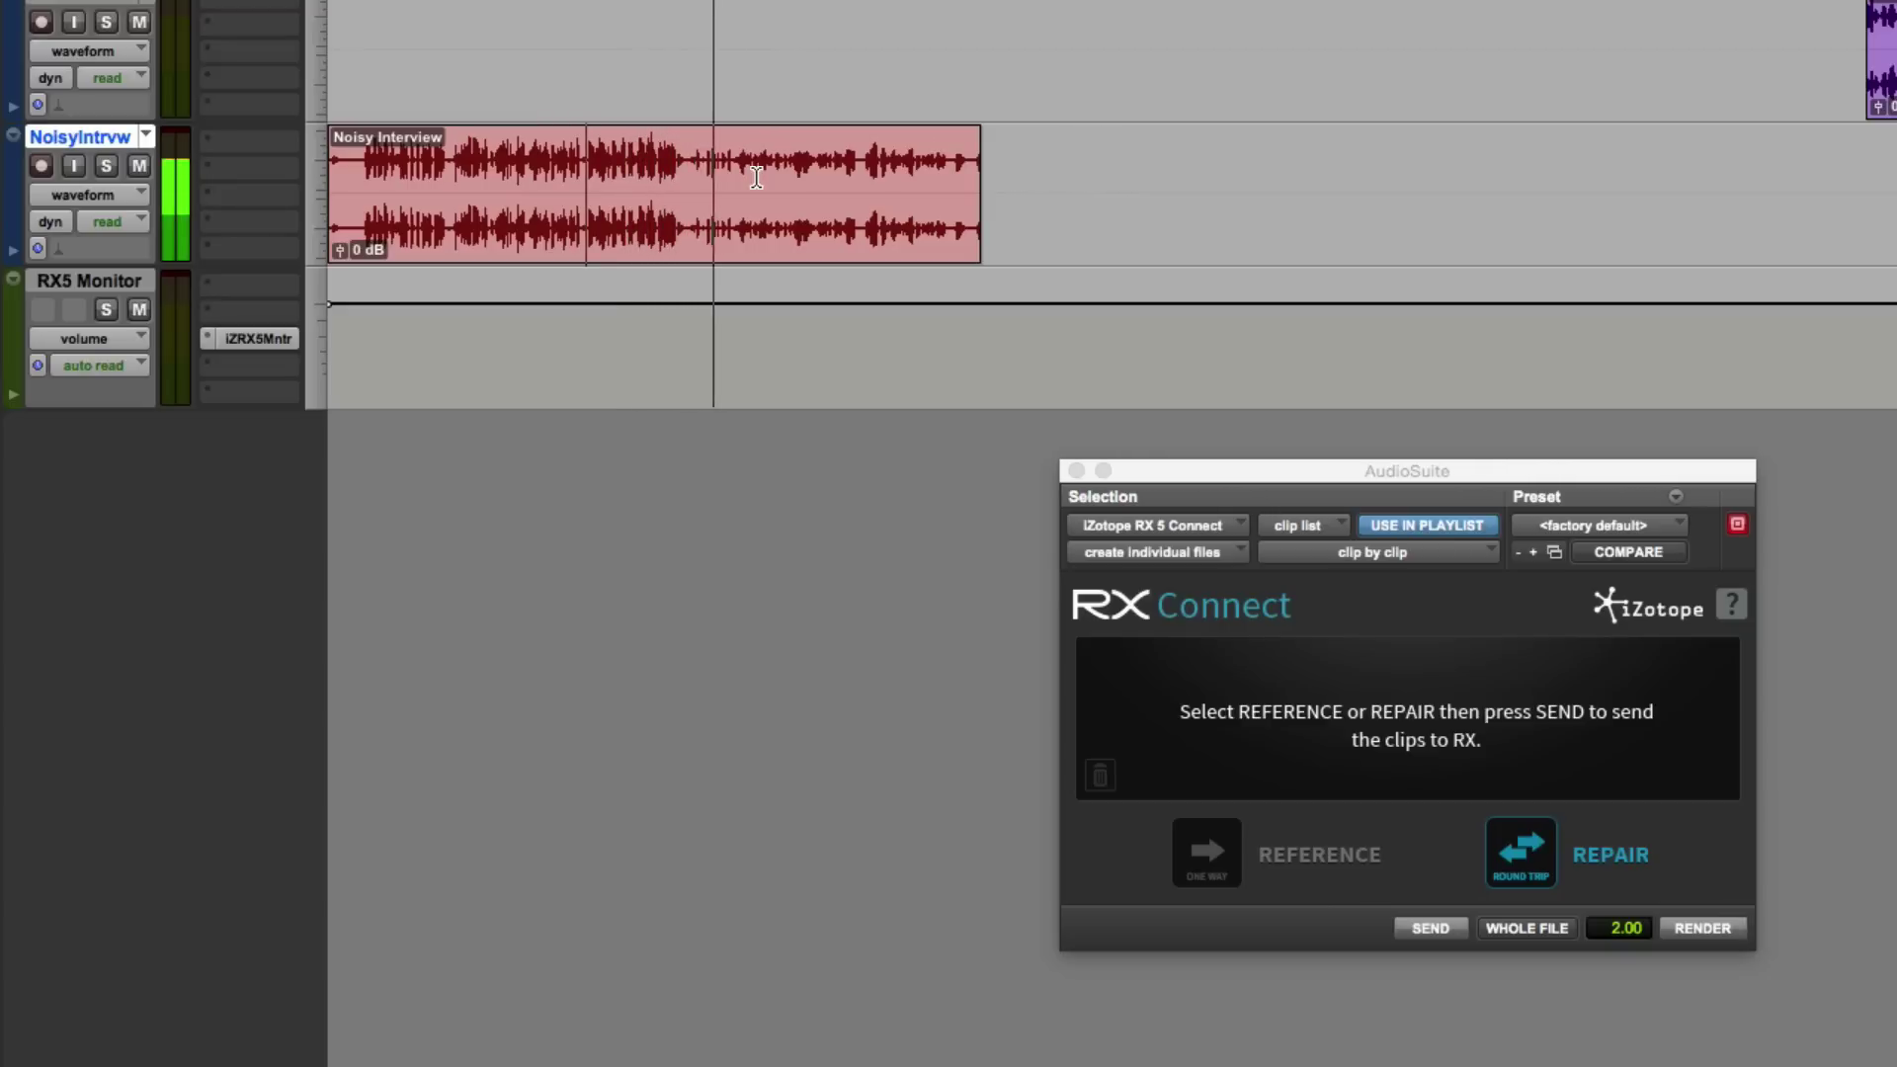
key(space)
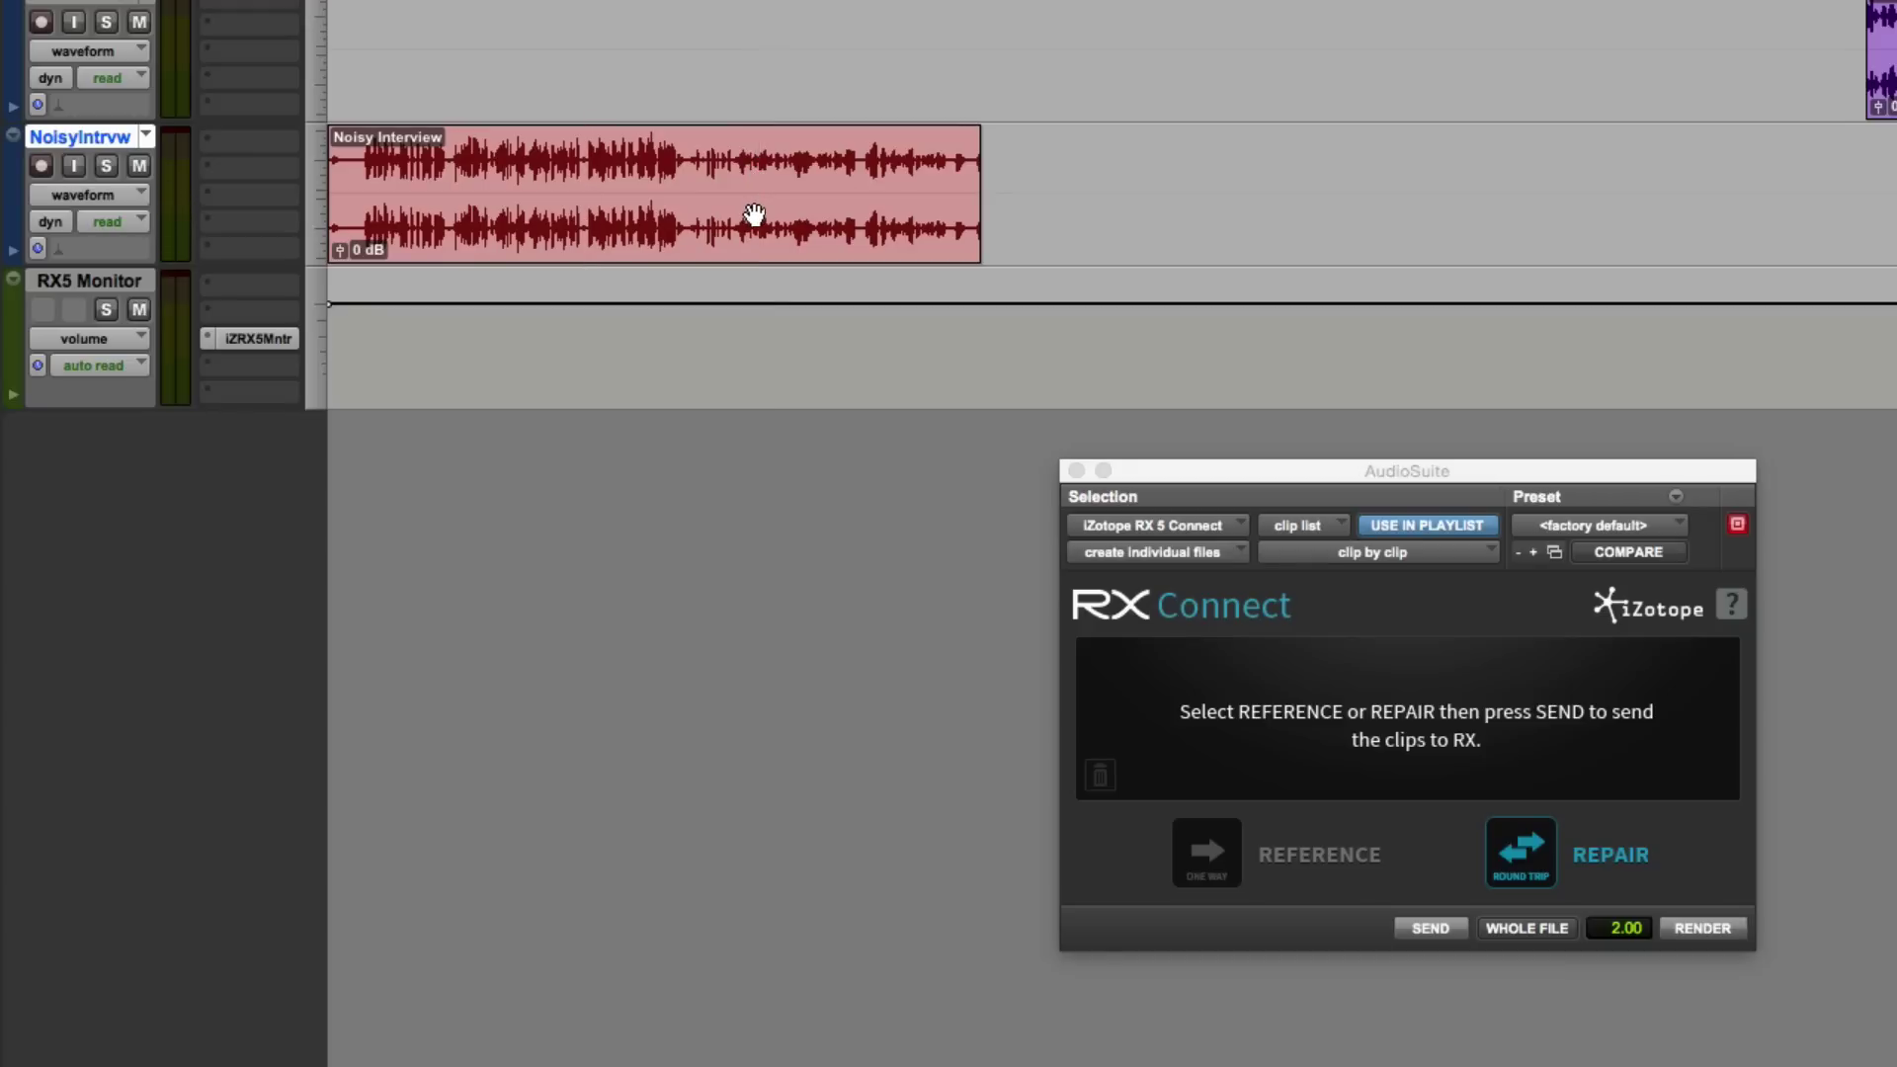
click(753, 212)
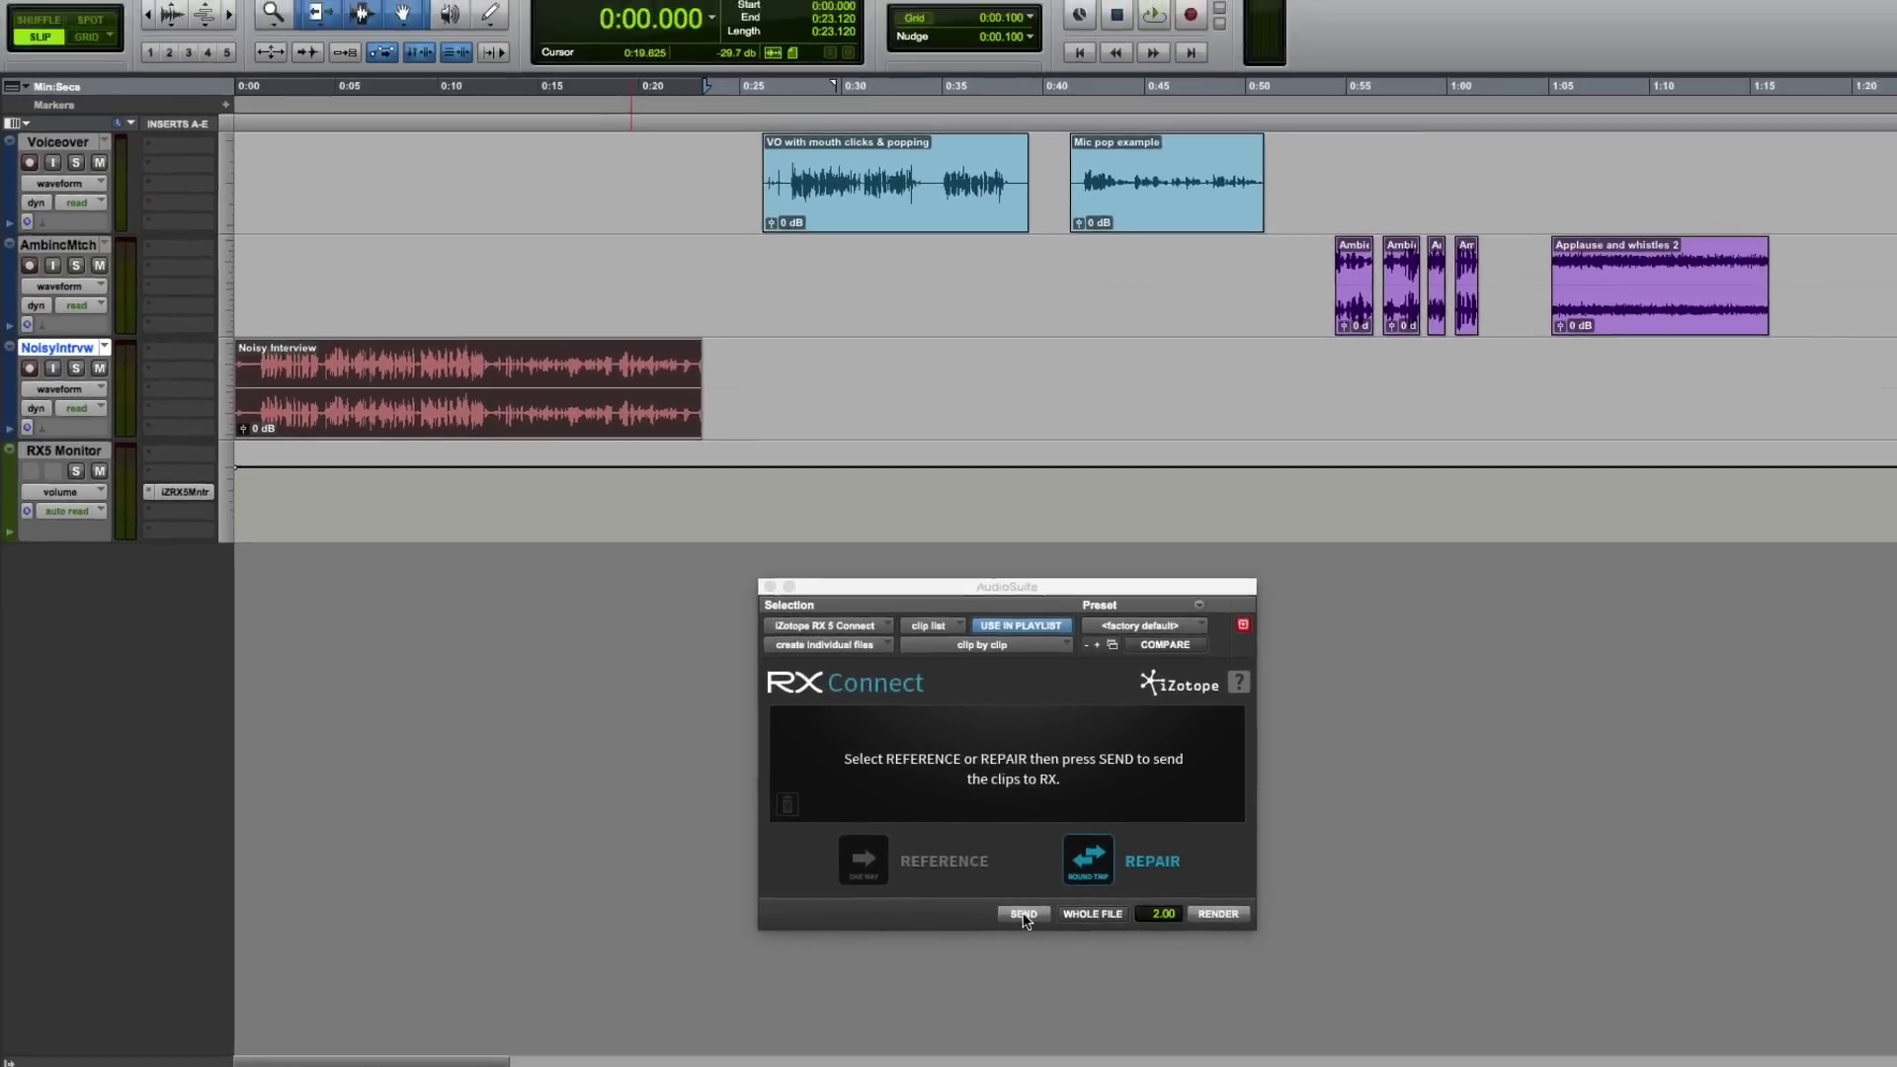
Step: Send the clip to RX 5 and display its clip-gain envelope with time selection active
click(1134, 917)
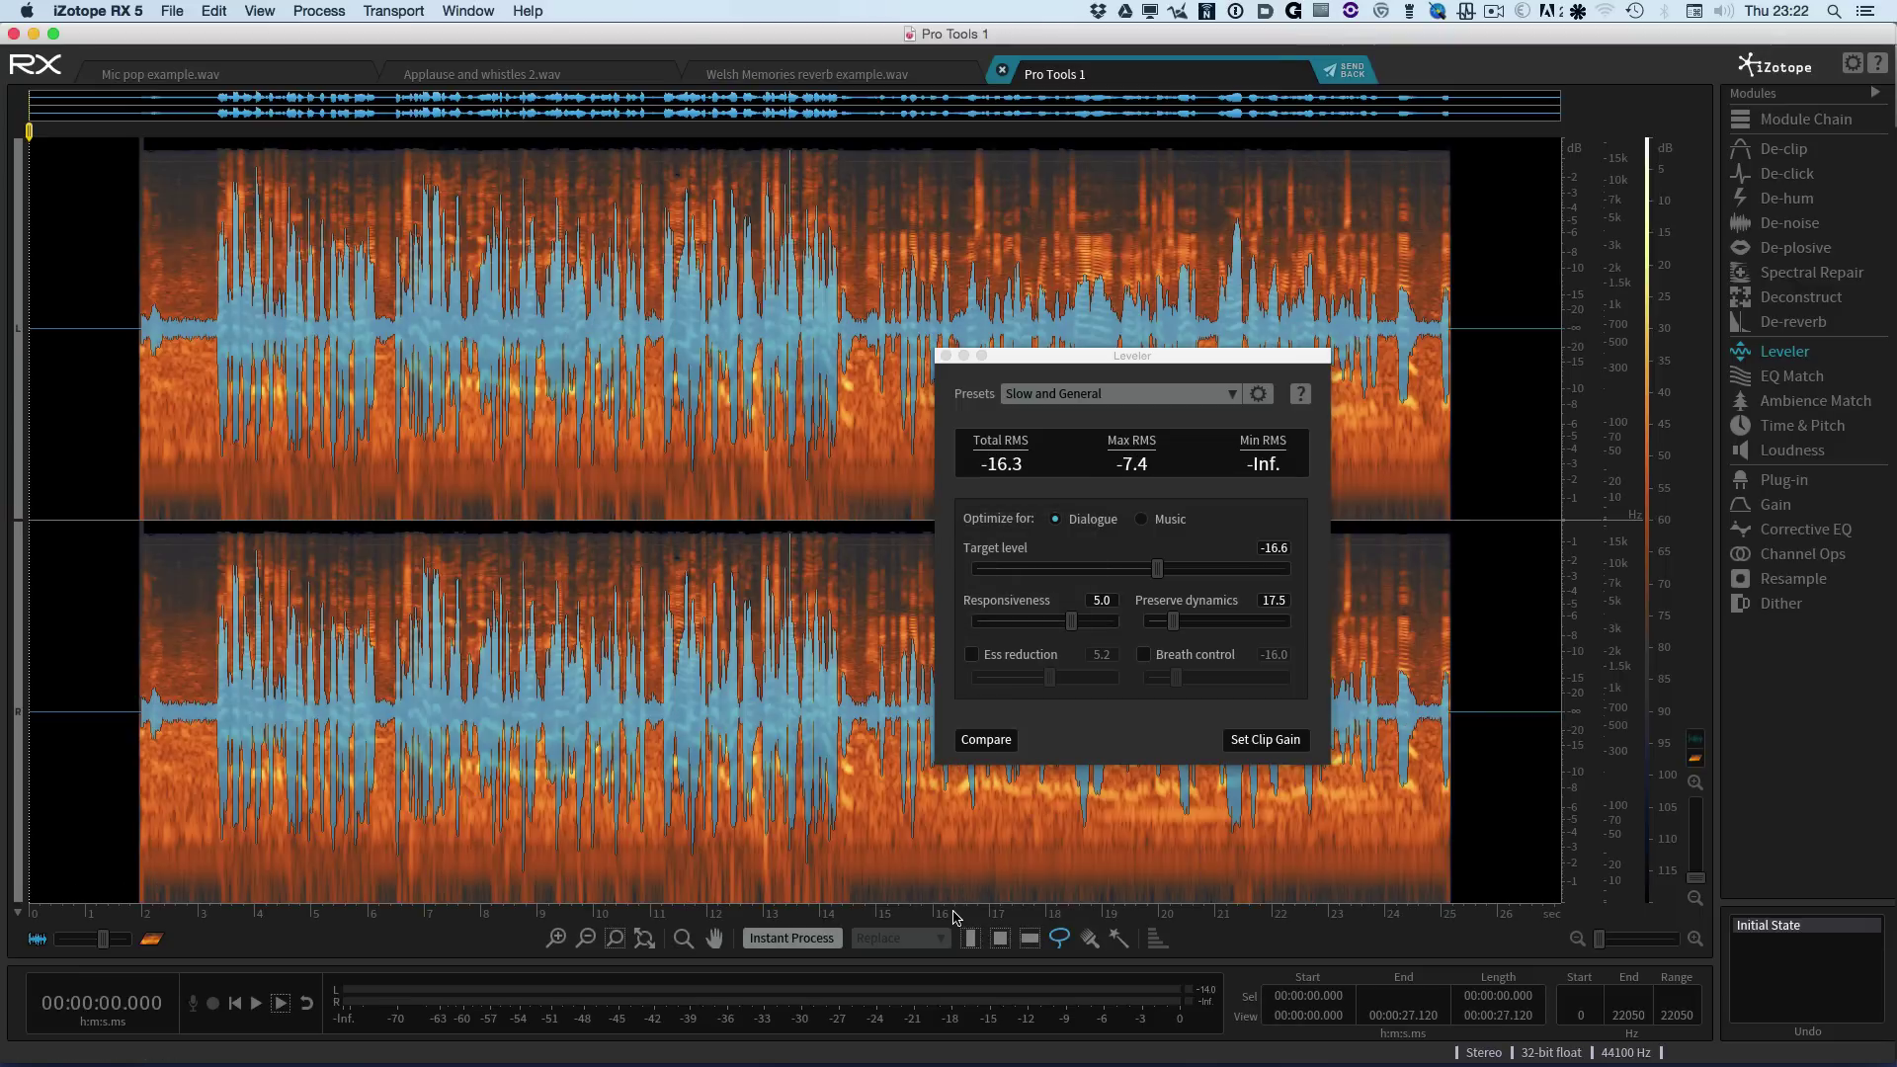
click(971, 937)
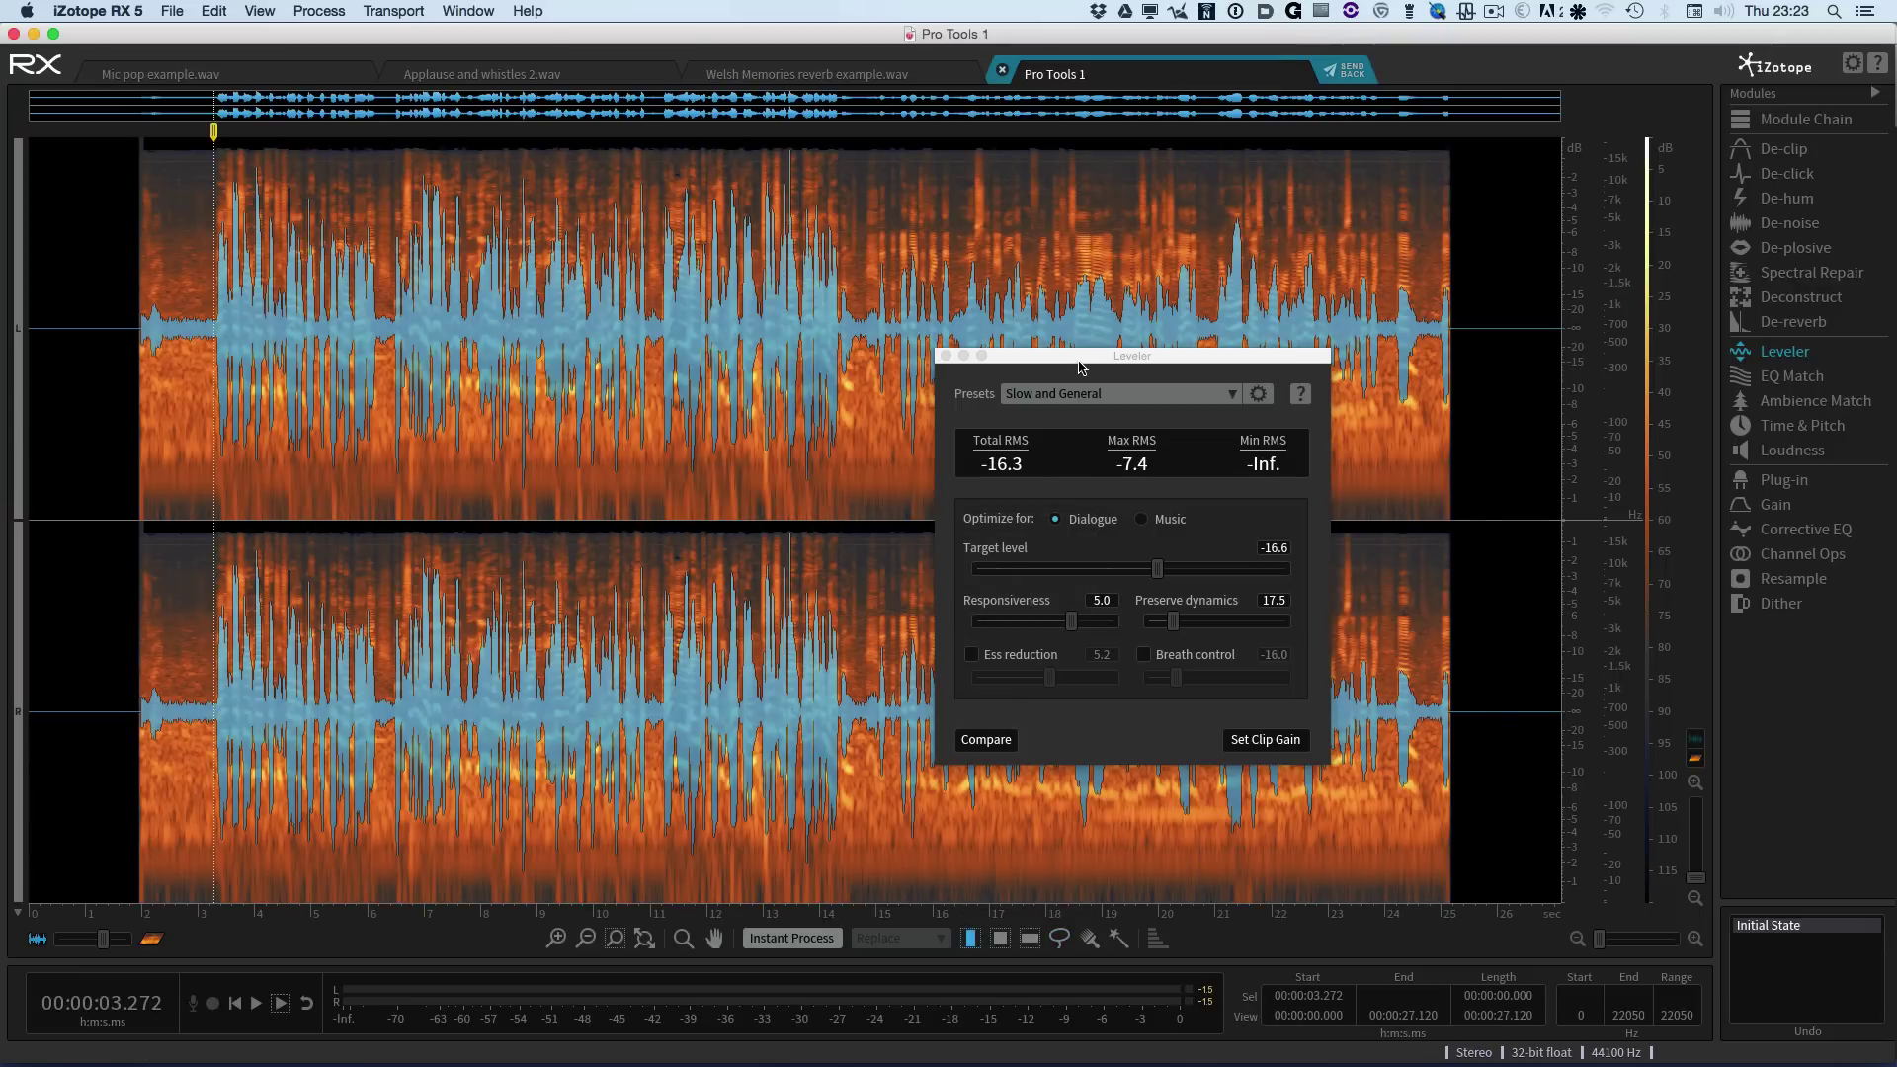
click(262, 11)
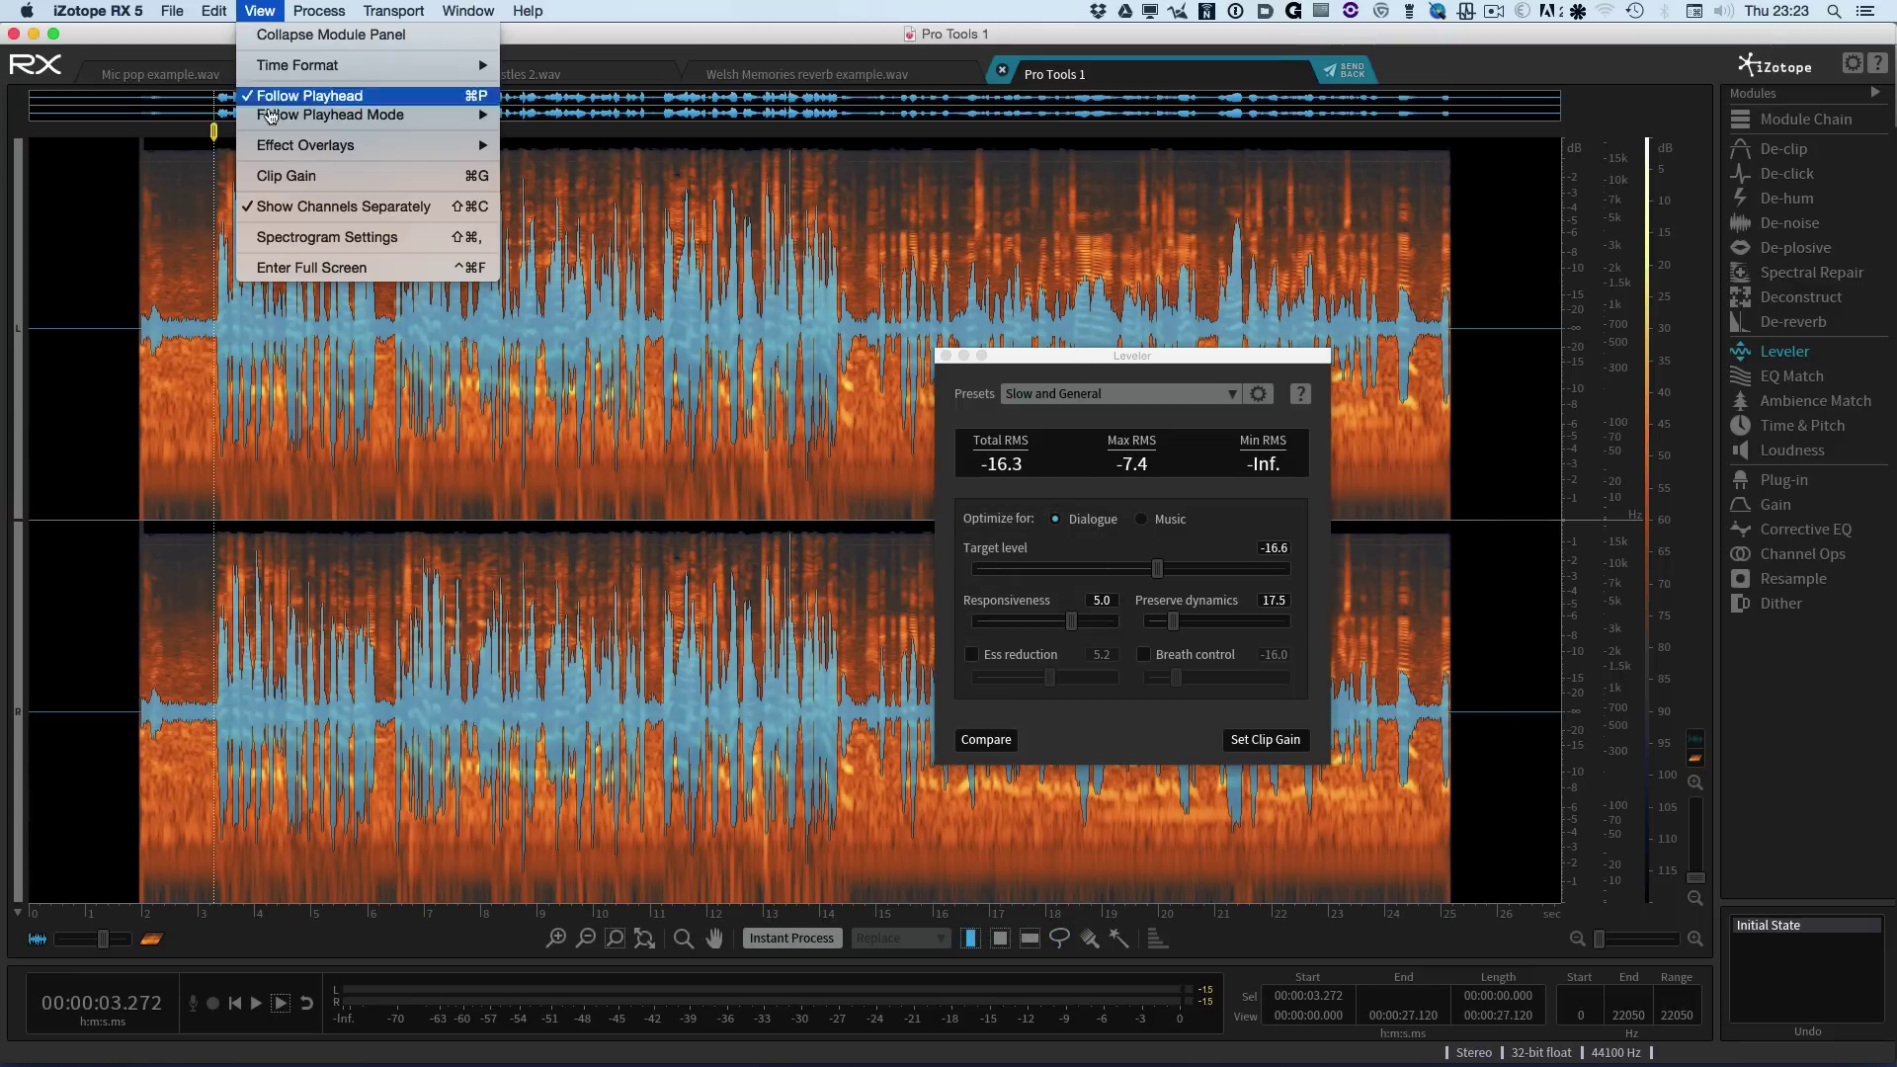
click(287, 176)
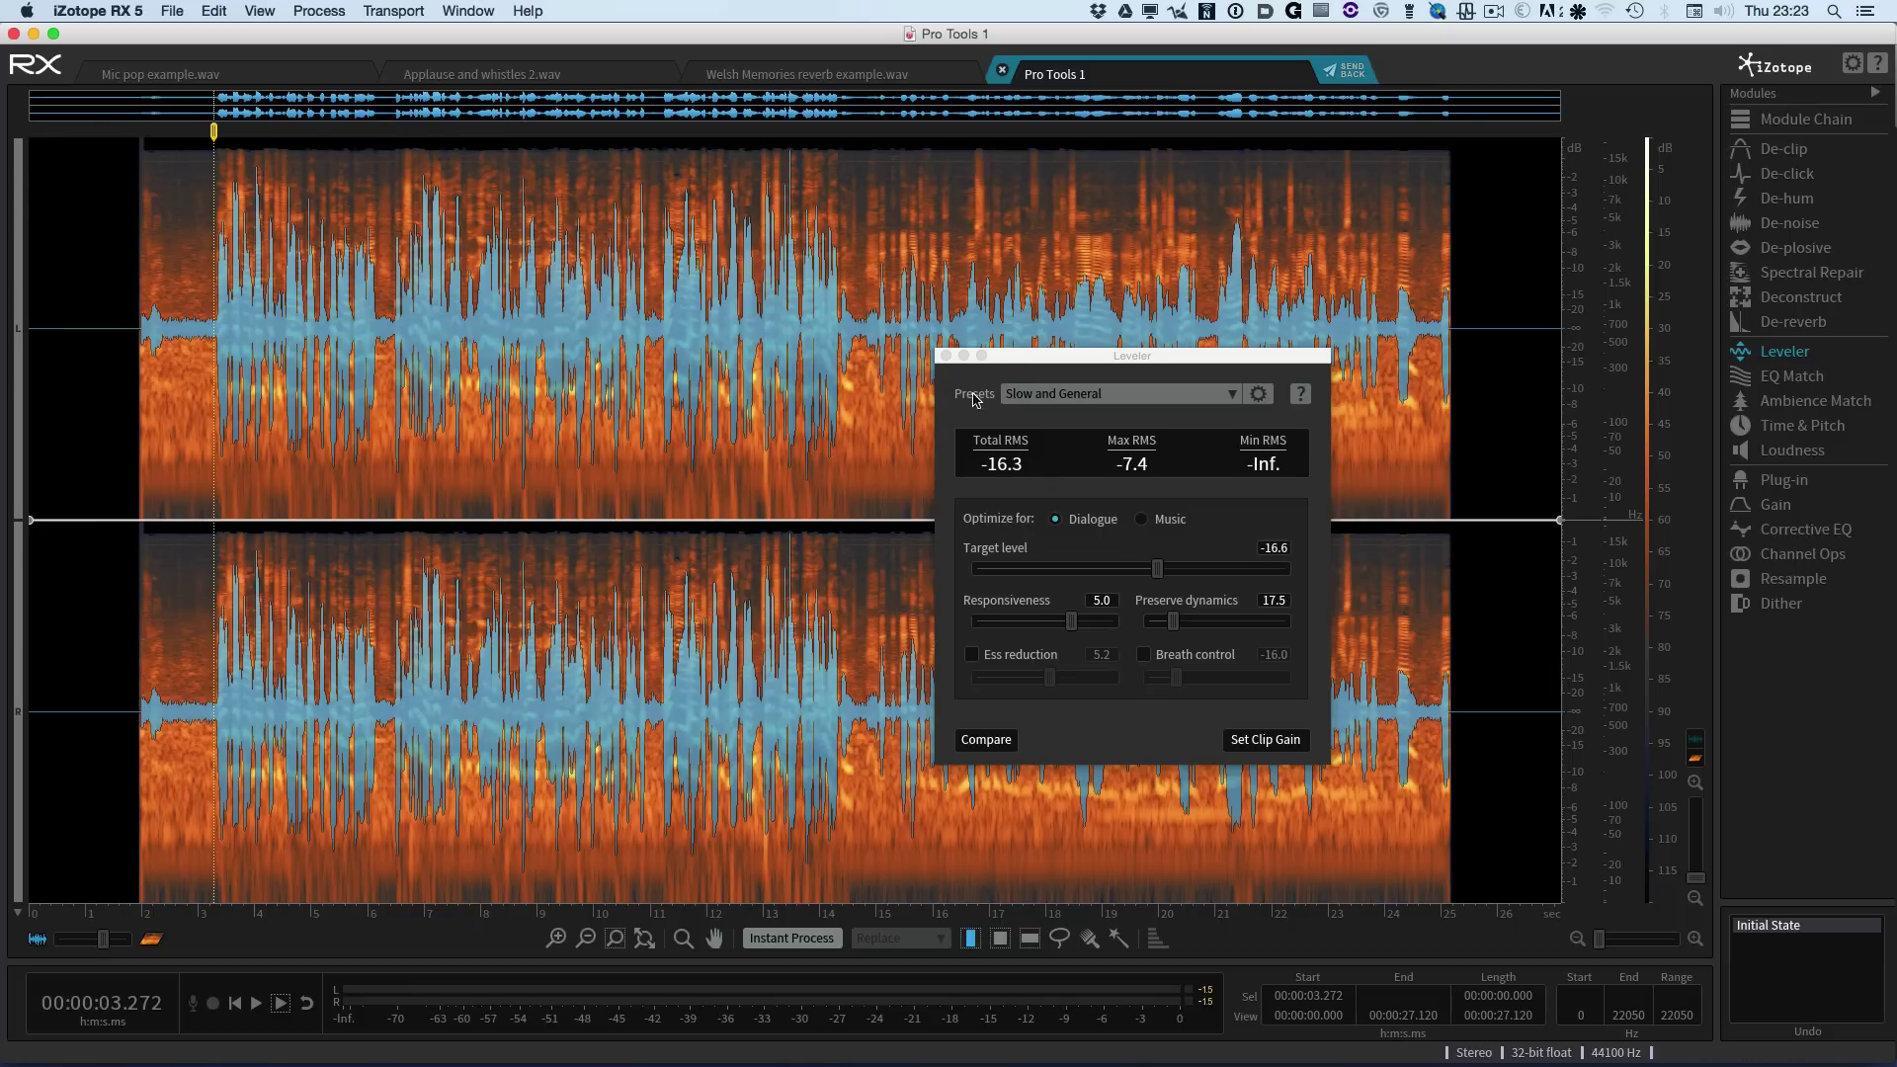
Step: Move the Leveler aside and add envelope nodes raising gain about 1.5 dB from ~15 s
drag(989, 364, 1271, 353)
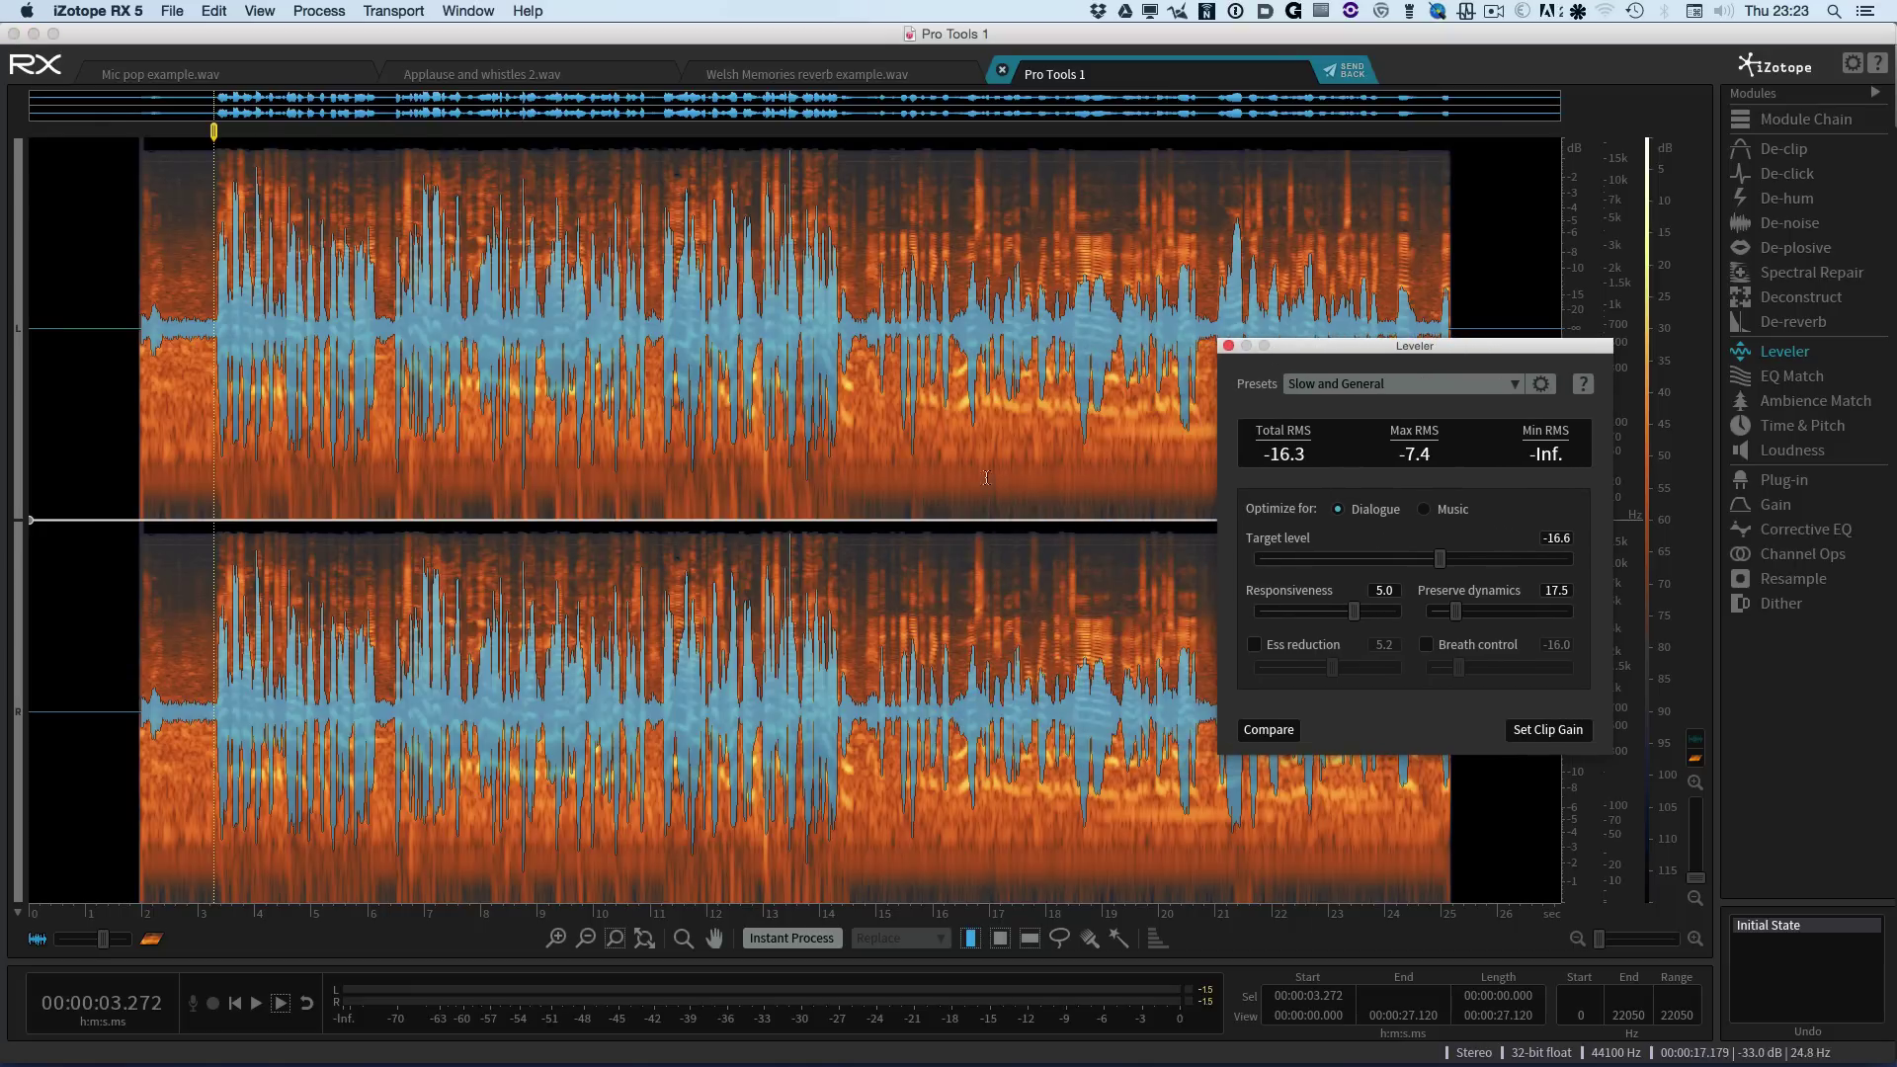
click(839, 520)
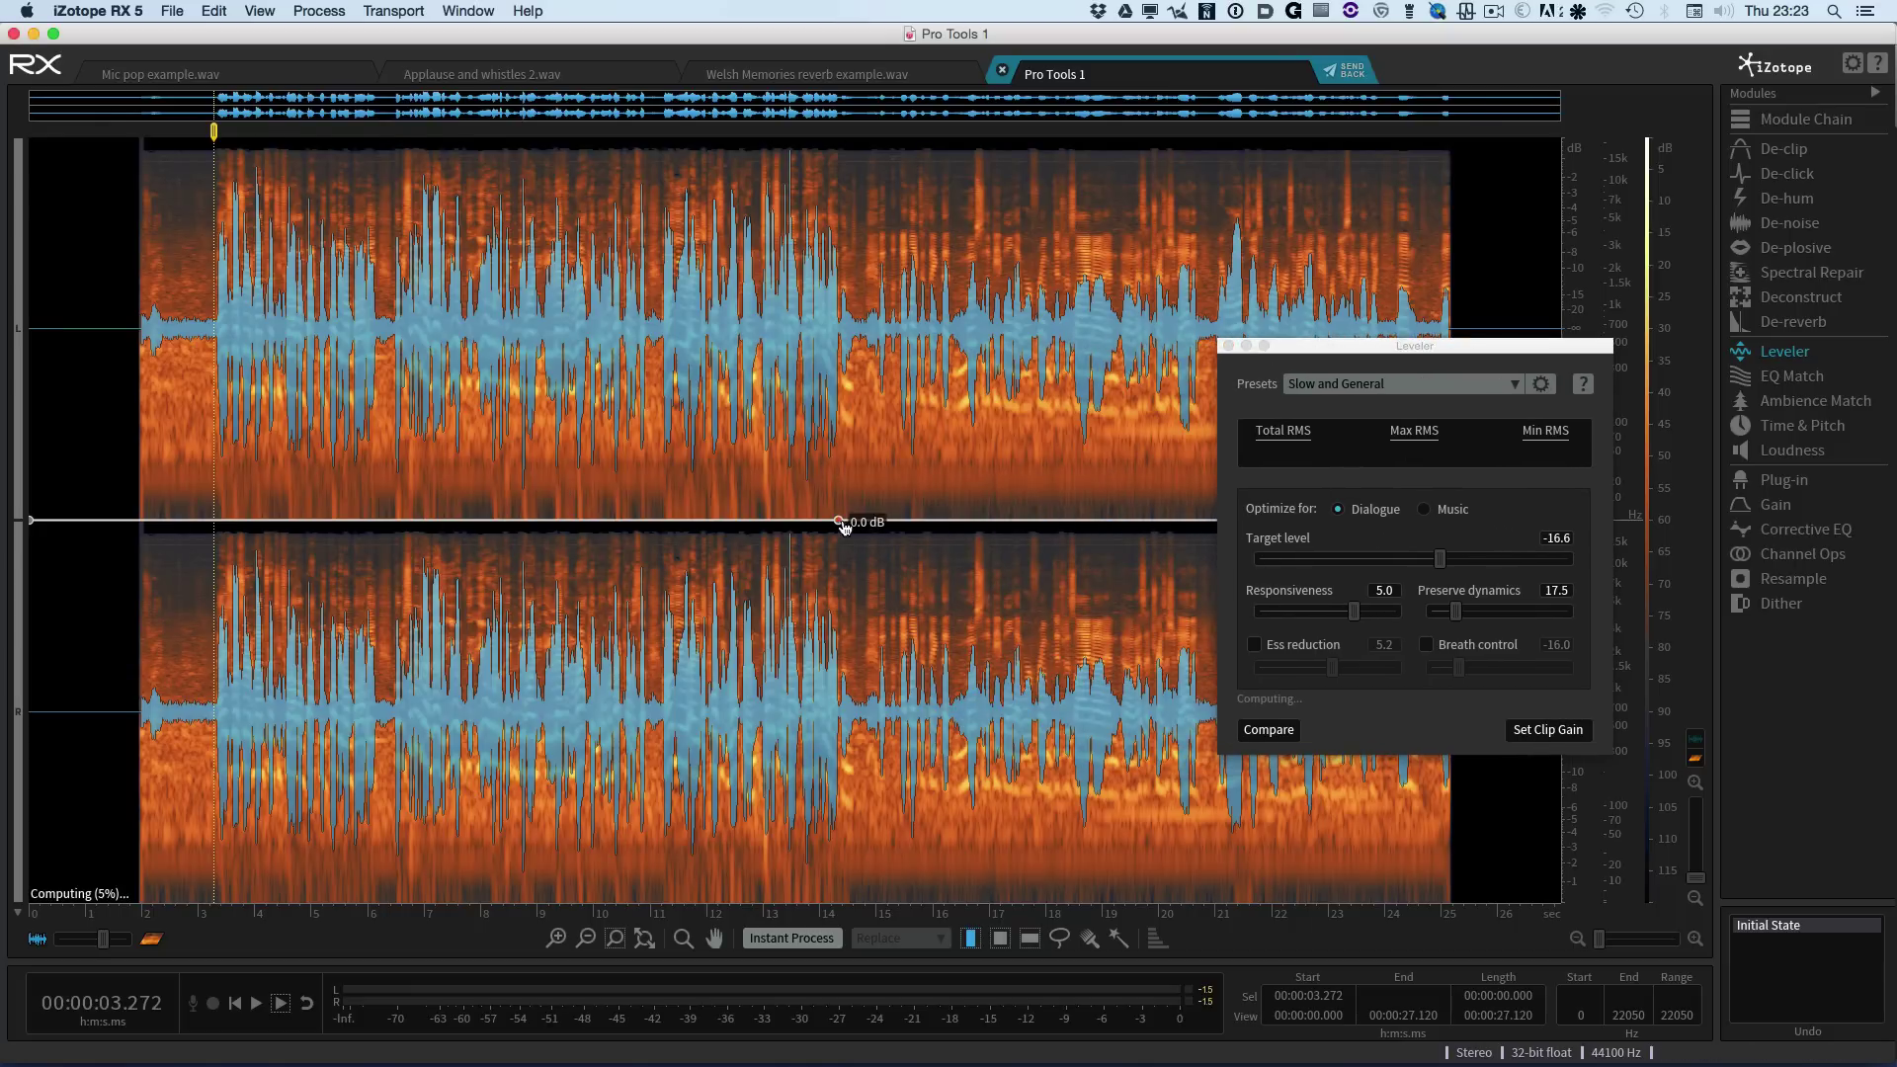
drag(857, 520, 870, 492)
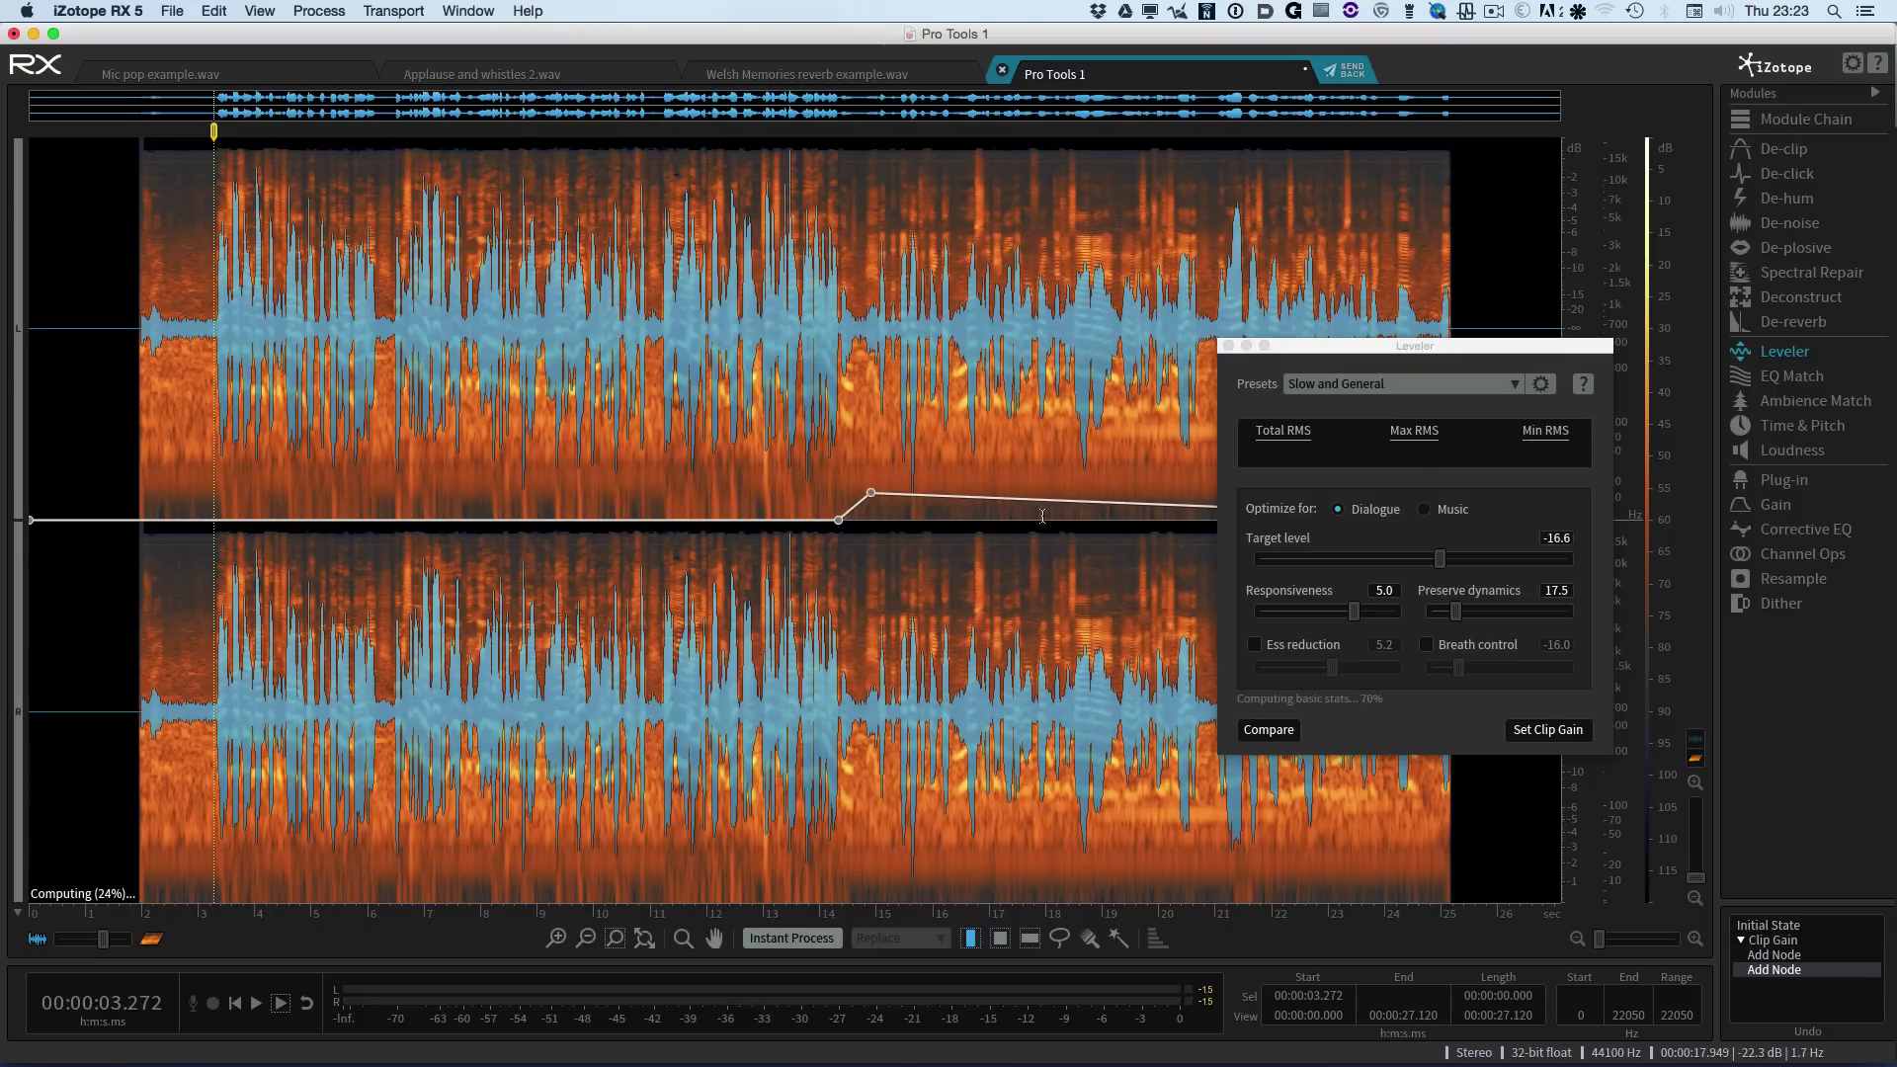
drag(1108, 499, 1108, 491)
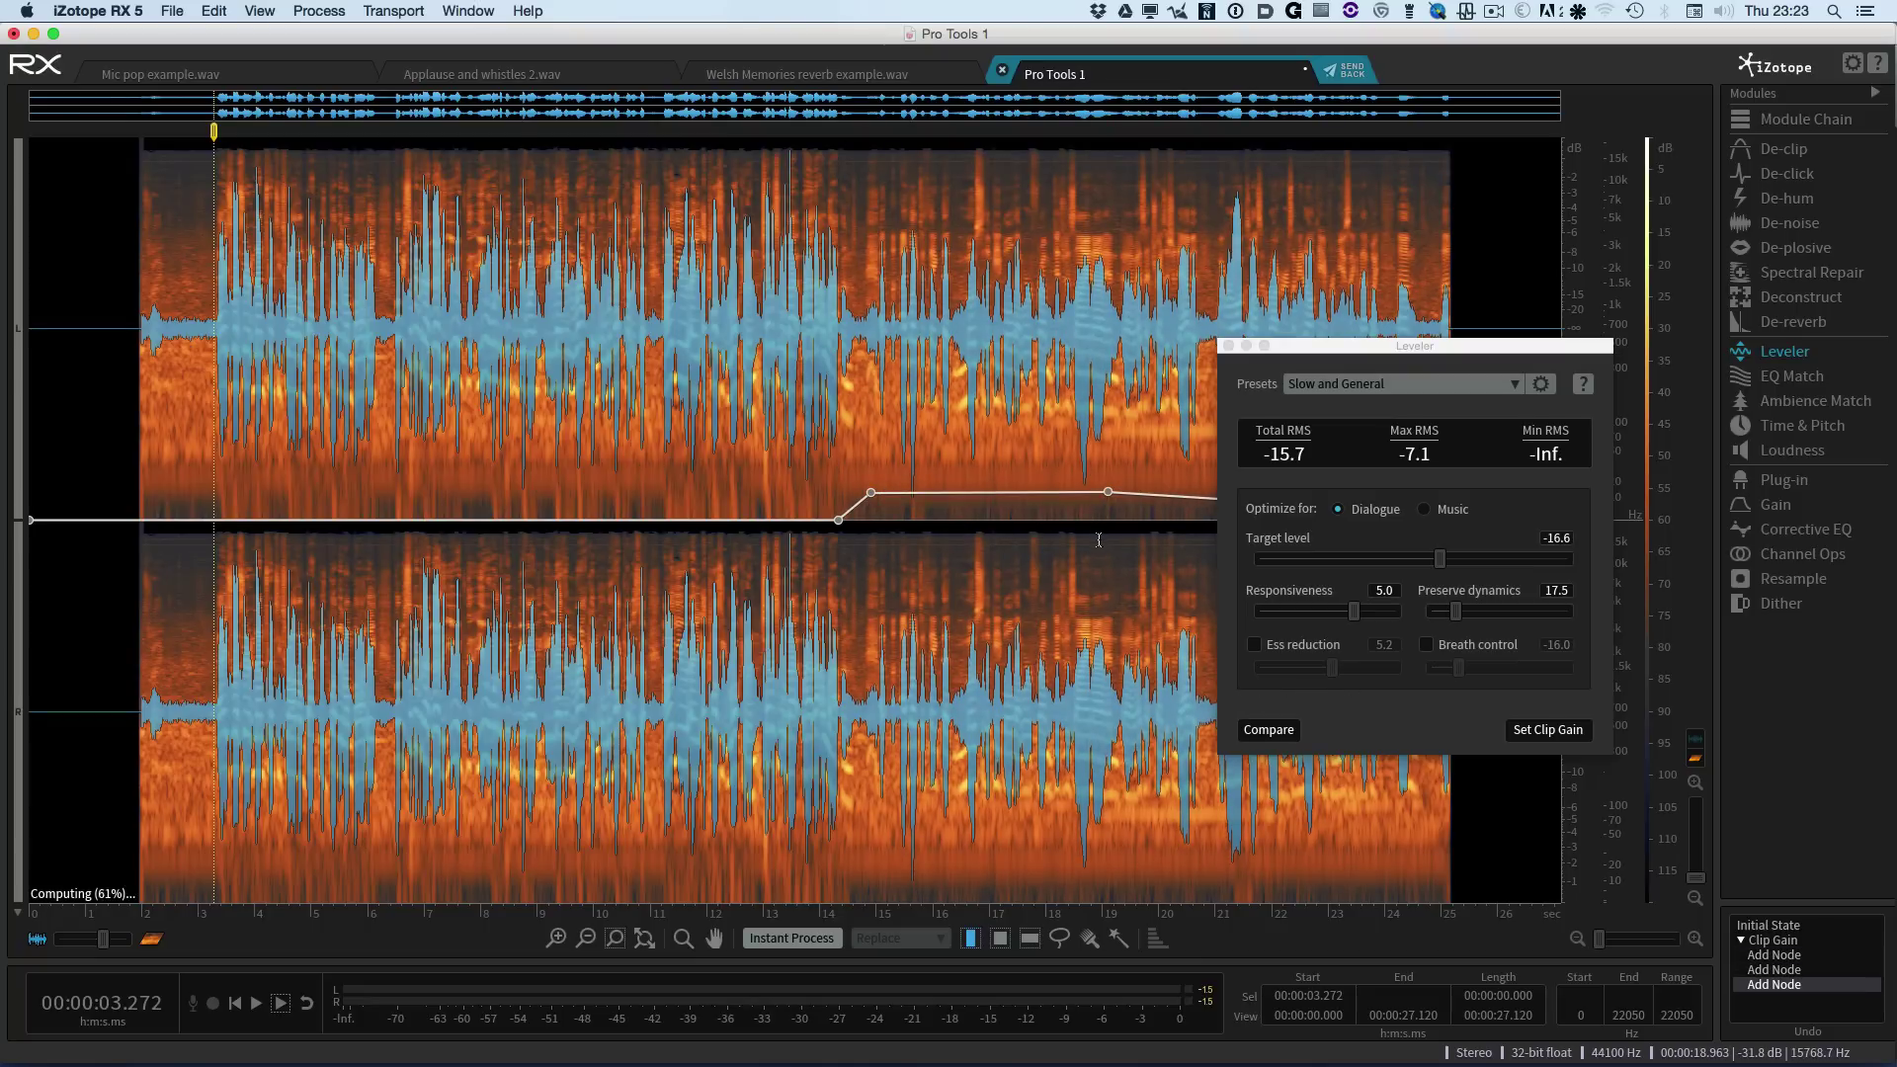
Step: Undo the manual gain nodes and write the Slow and General Leveler result as clip gain
key(super+z)
key(super+z)
key(super+z)
key(super+z)
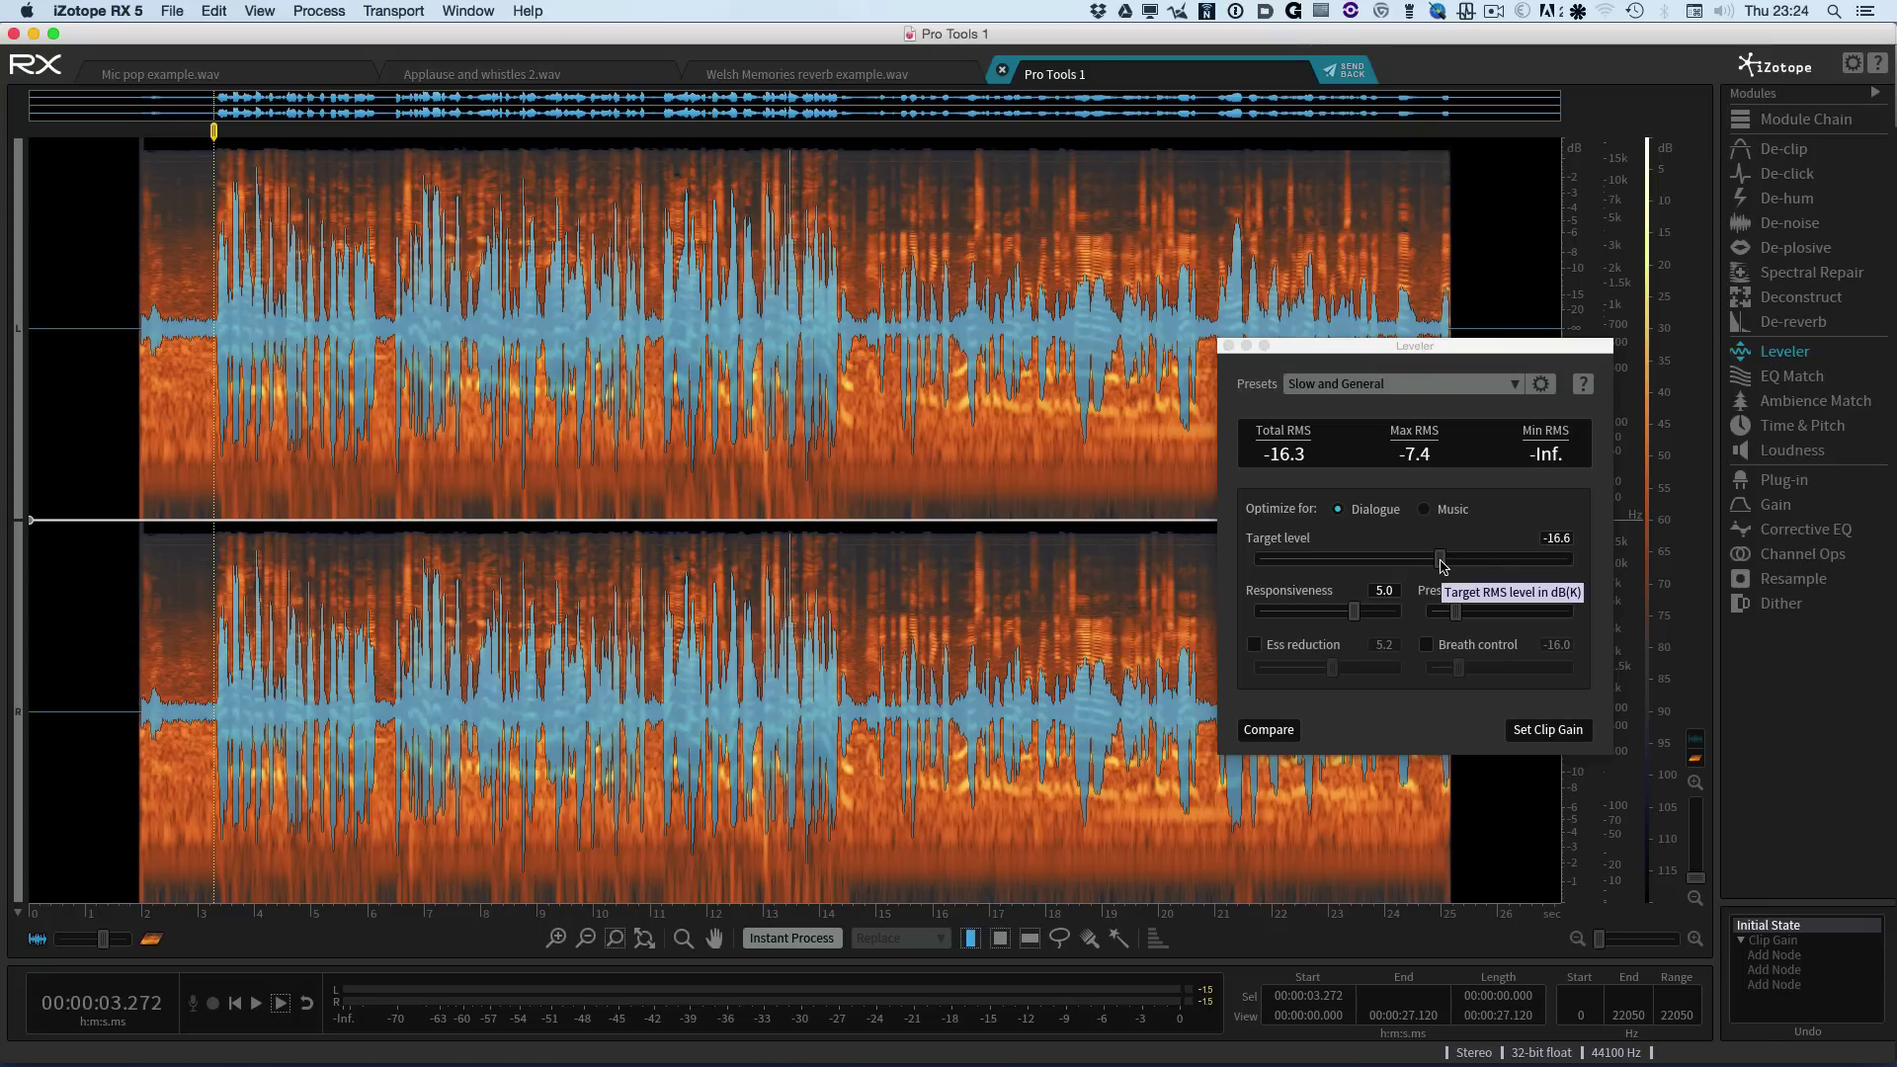
click(1539, 732)
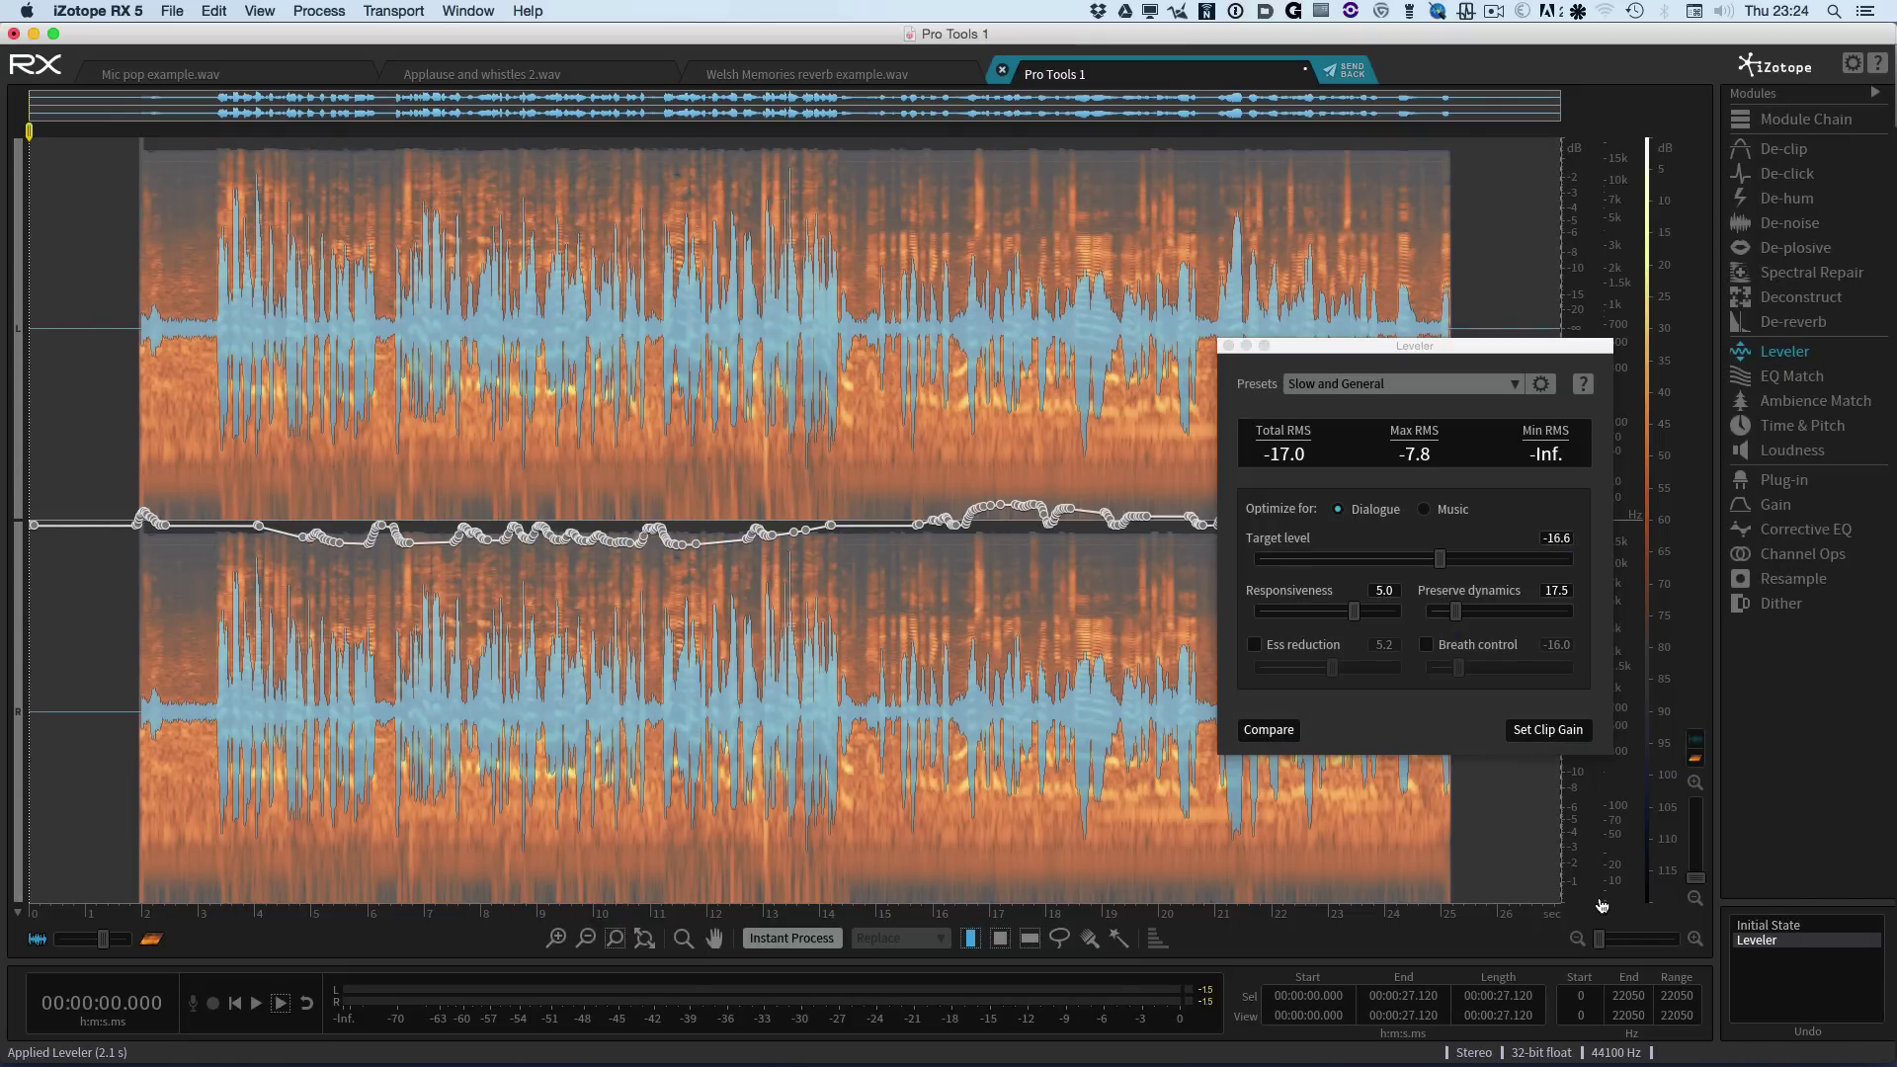
Step: Compare original and leveled audio, then set Responsiveness 2.7 and Preserve dynamics 10.2
click(1799, 926)
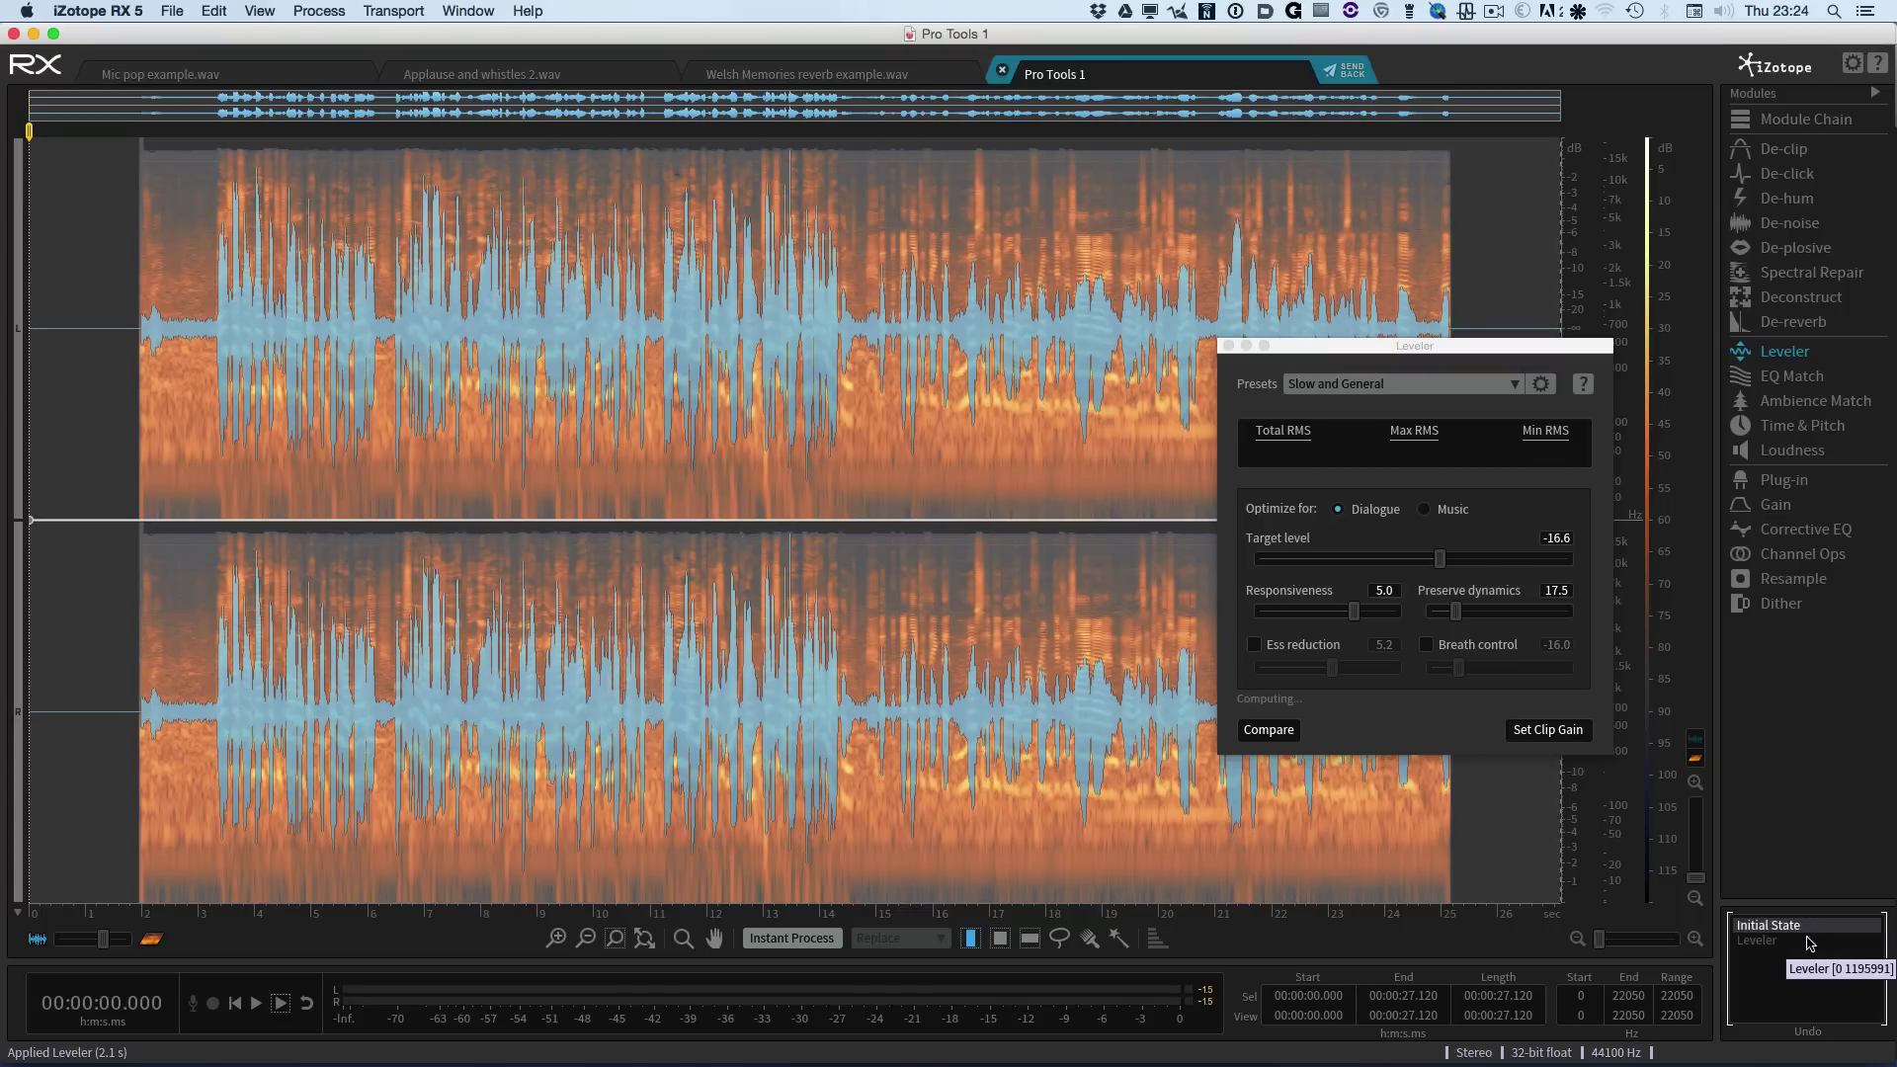
click(1809, 940)
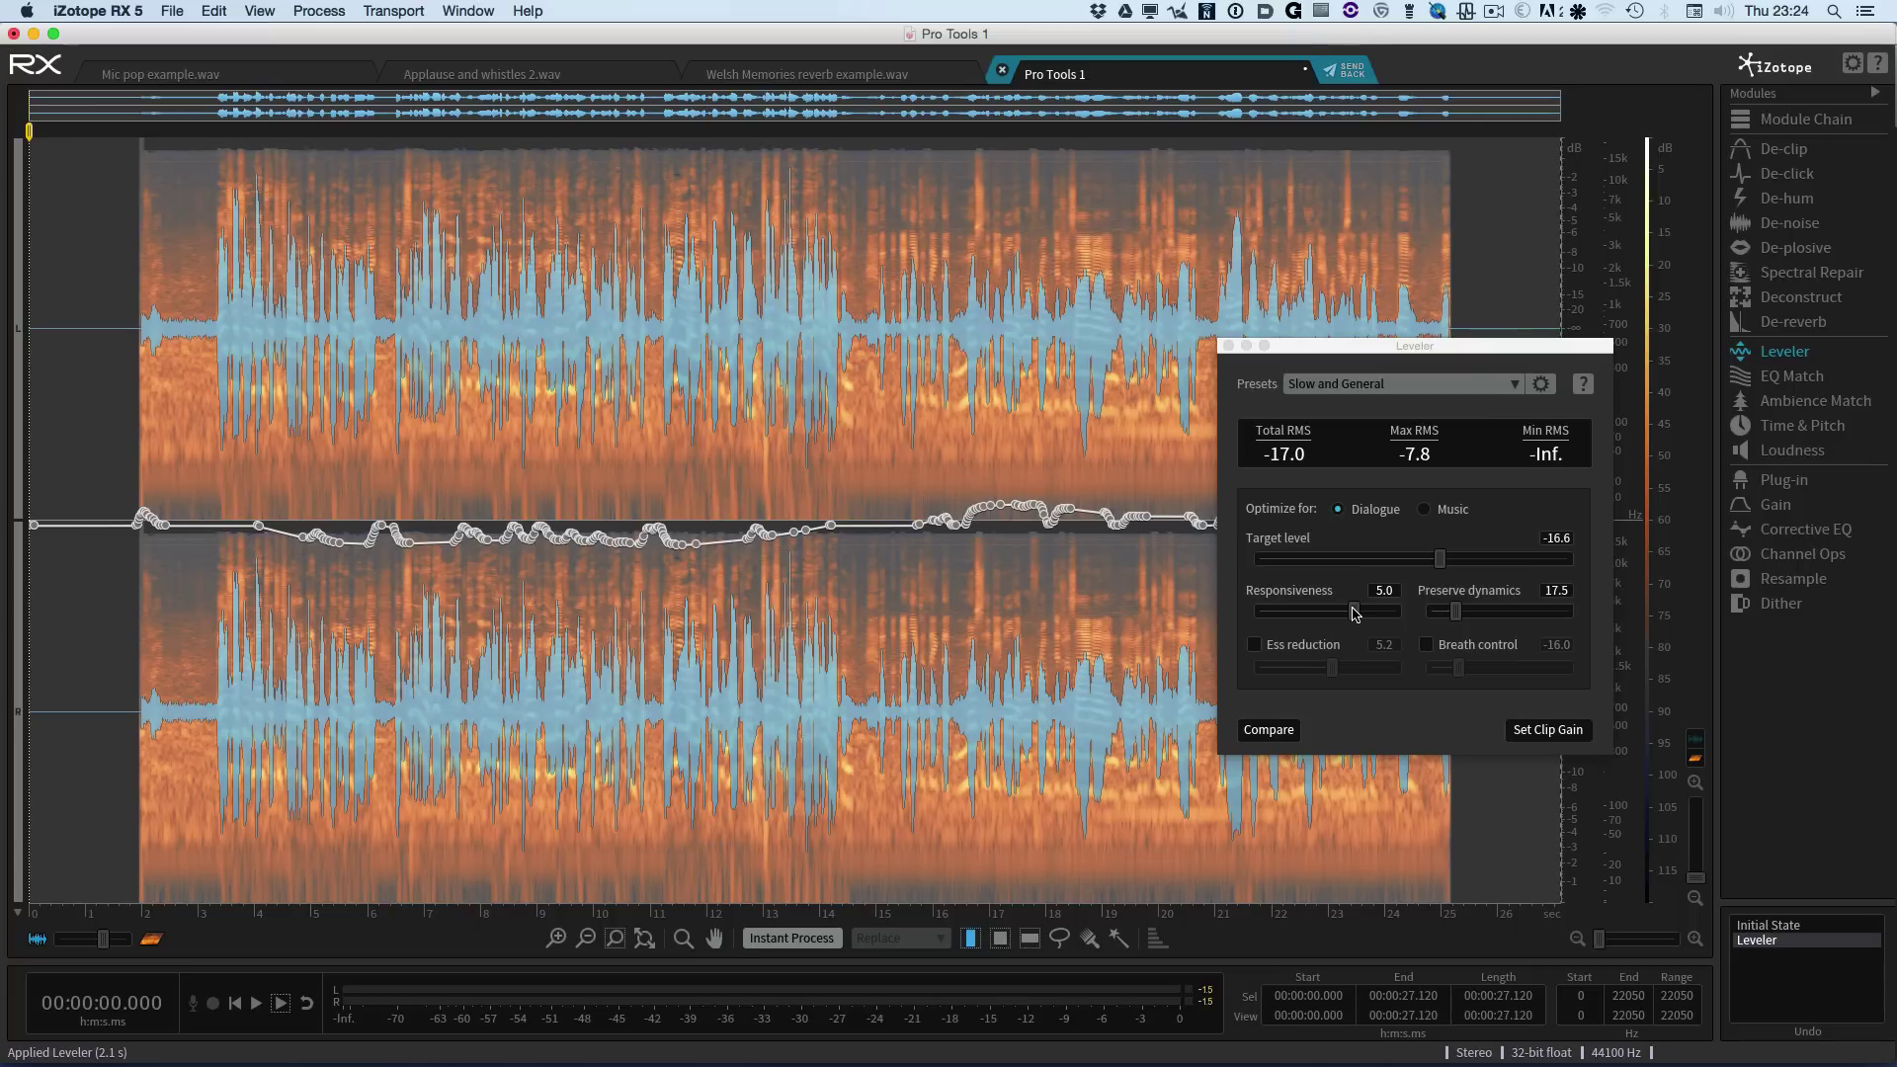
drag(1354, 614, 1317, 613)
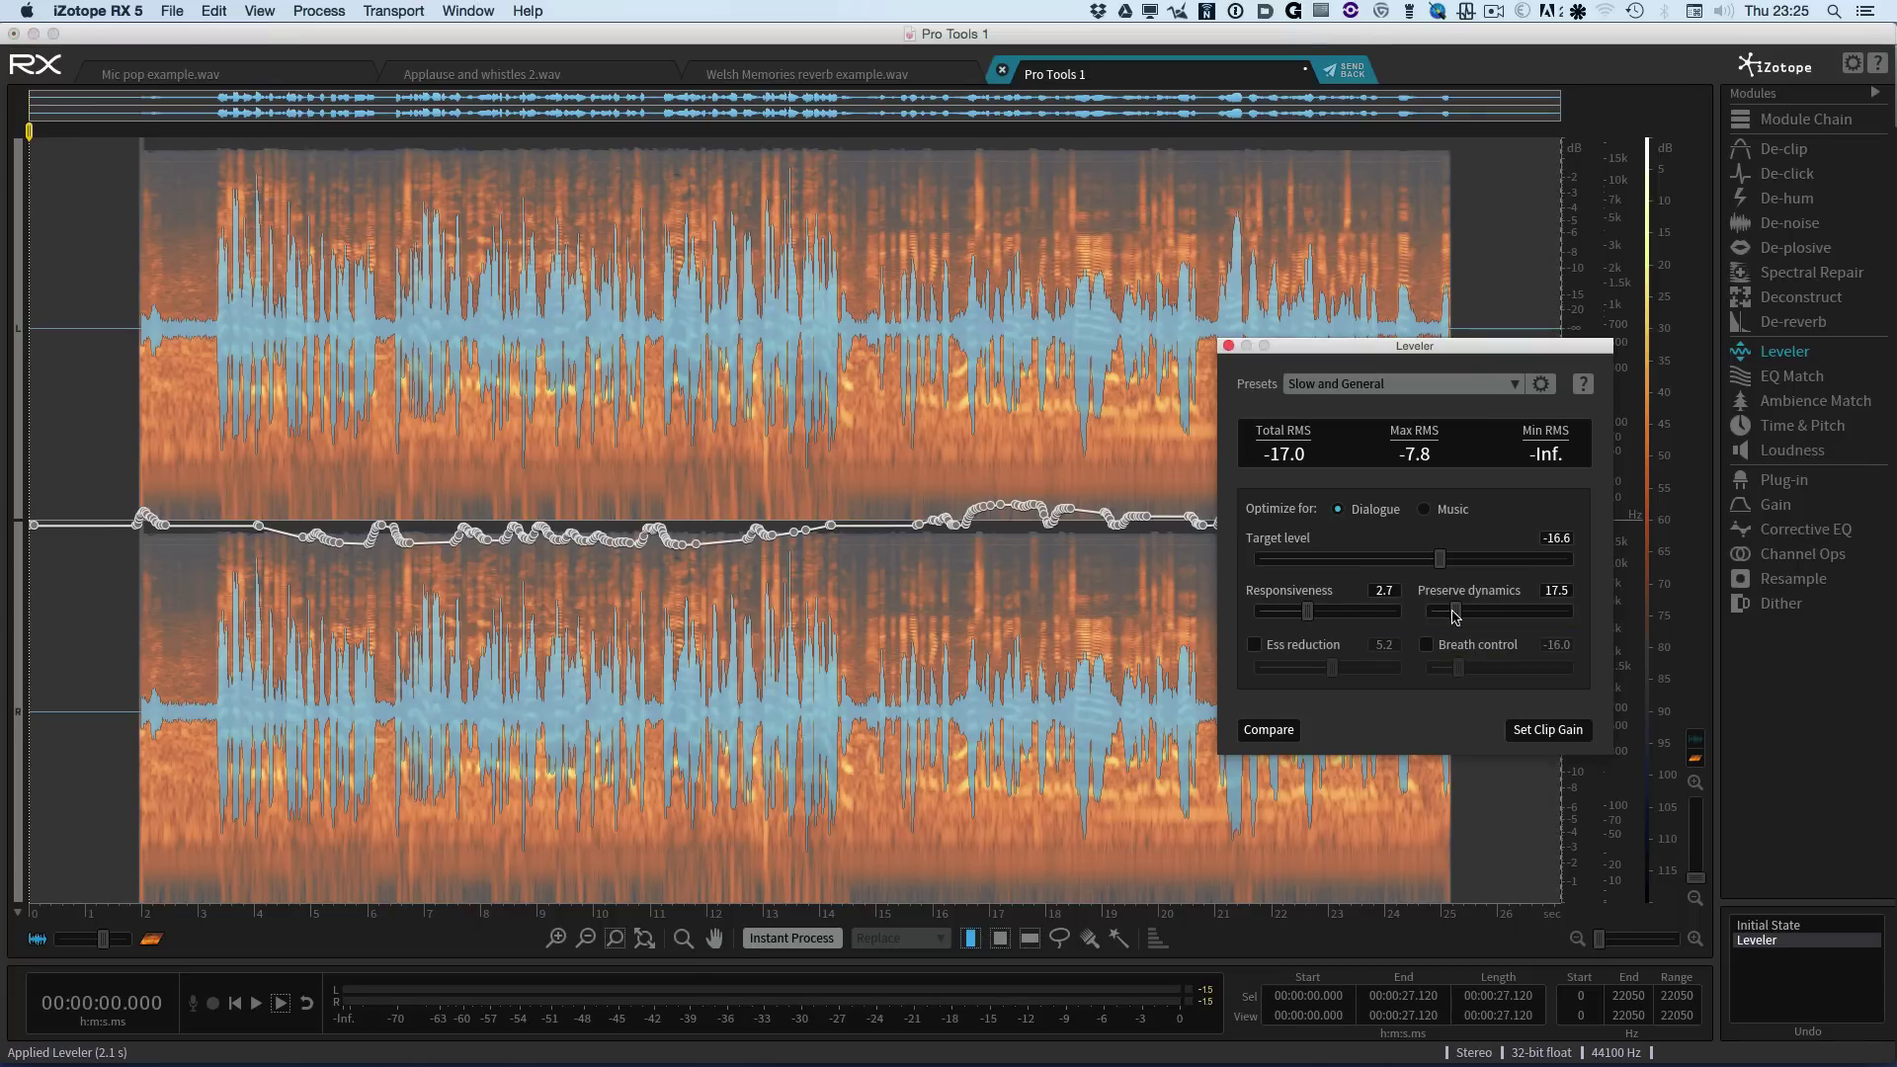
mouse_move(1455, 615)
mouse_down()
mouse_move(1542, 616)
mouse_move(1446, 614)
mouse_up()
drag(1449, 615, 1446, 616)
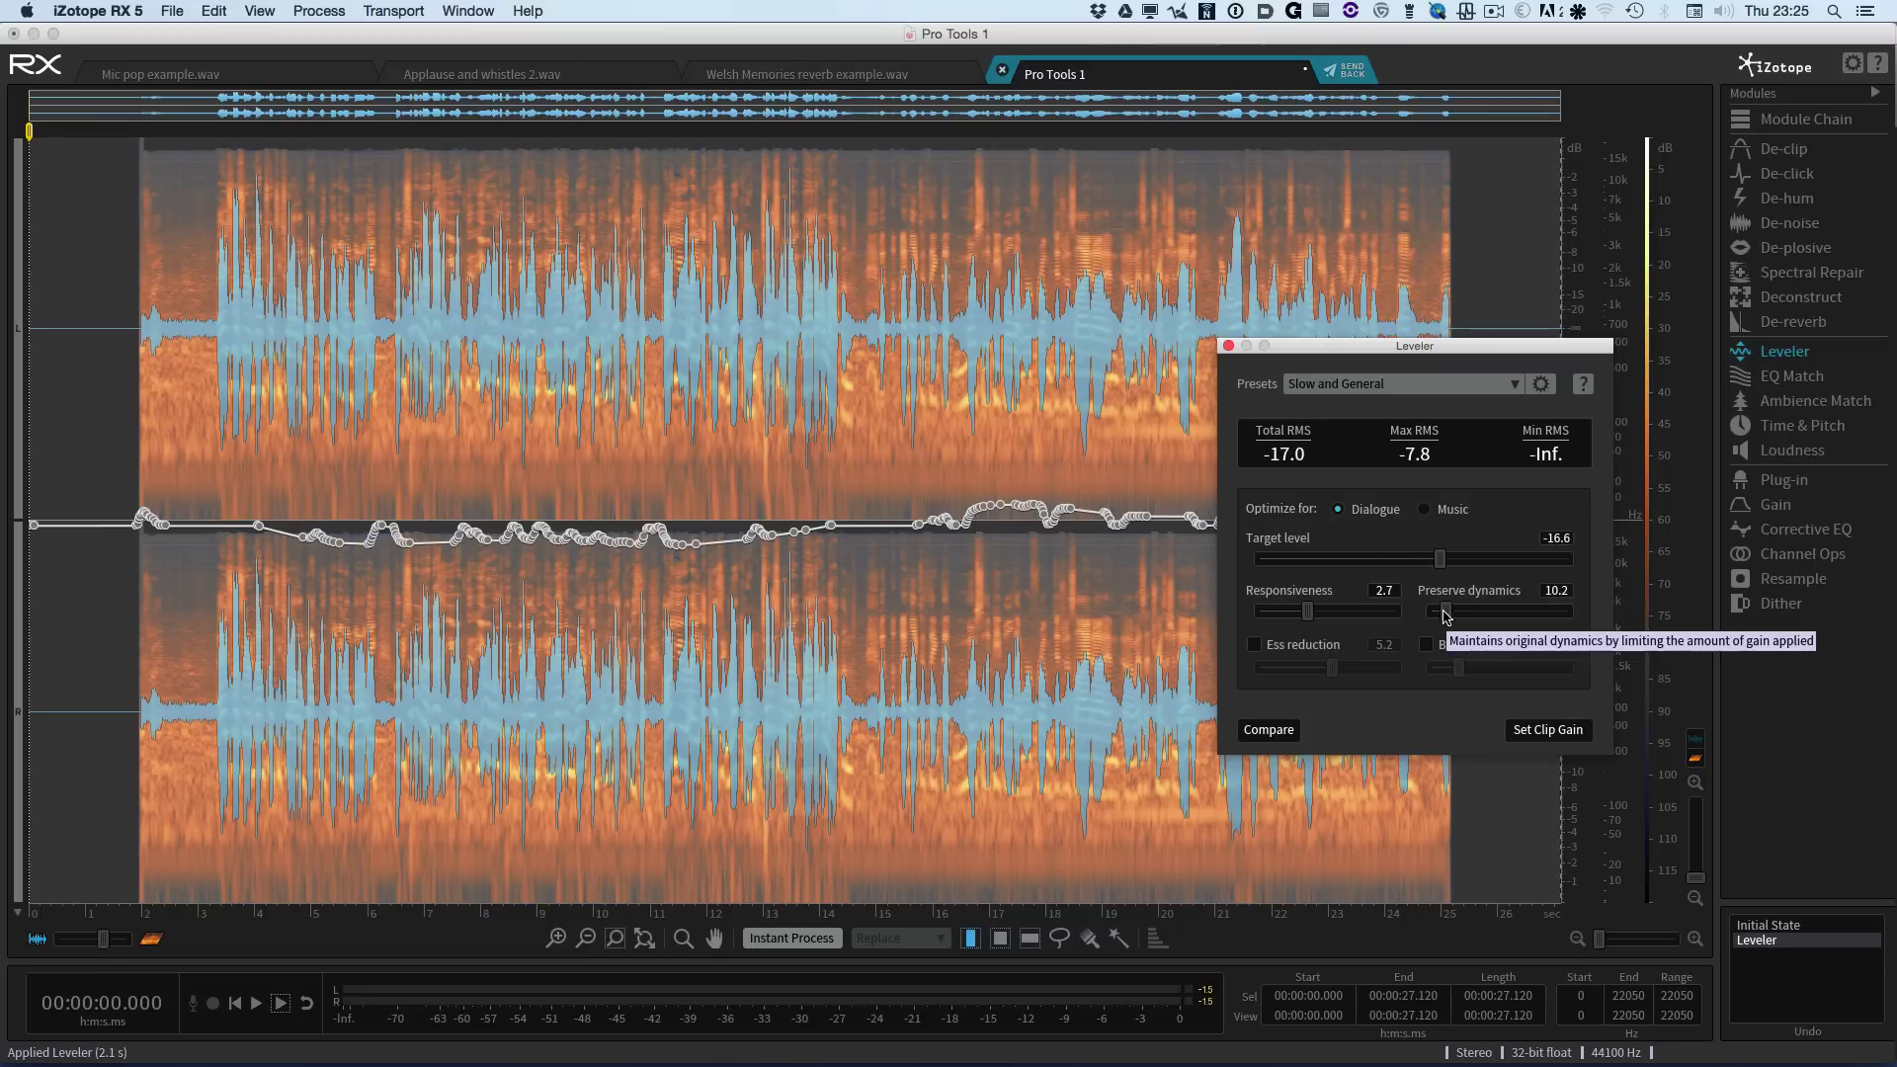
Step: Revert to the original, enable Ess reduction, and rewrite the Leveler clip gain
click(1749, 929)
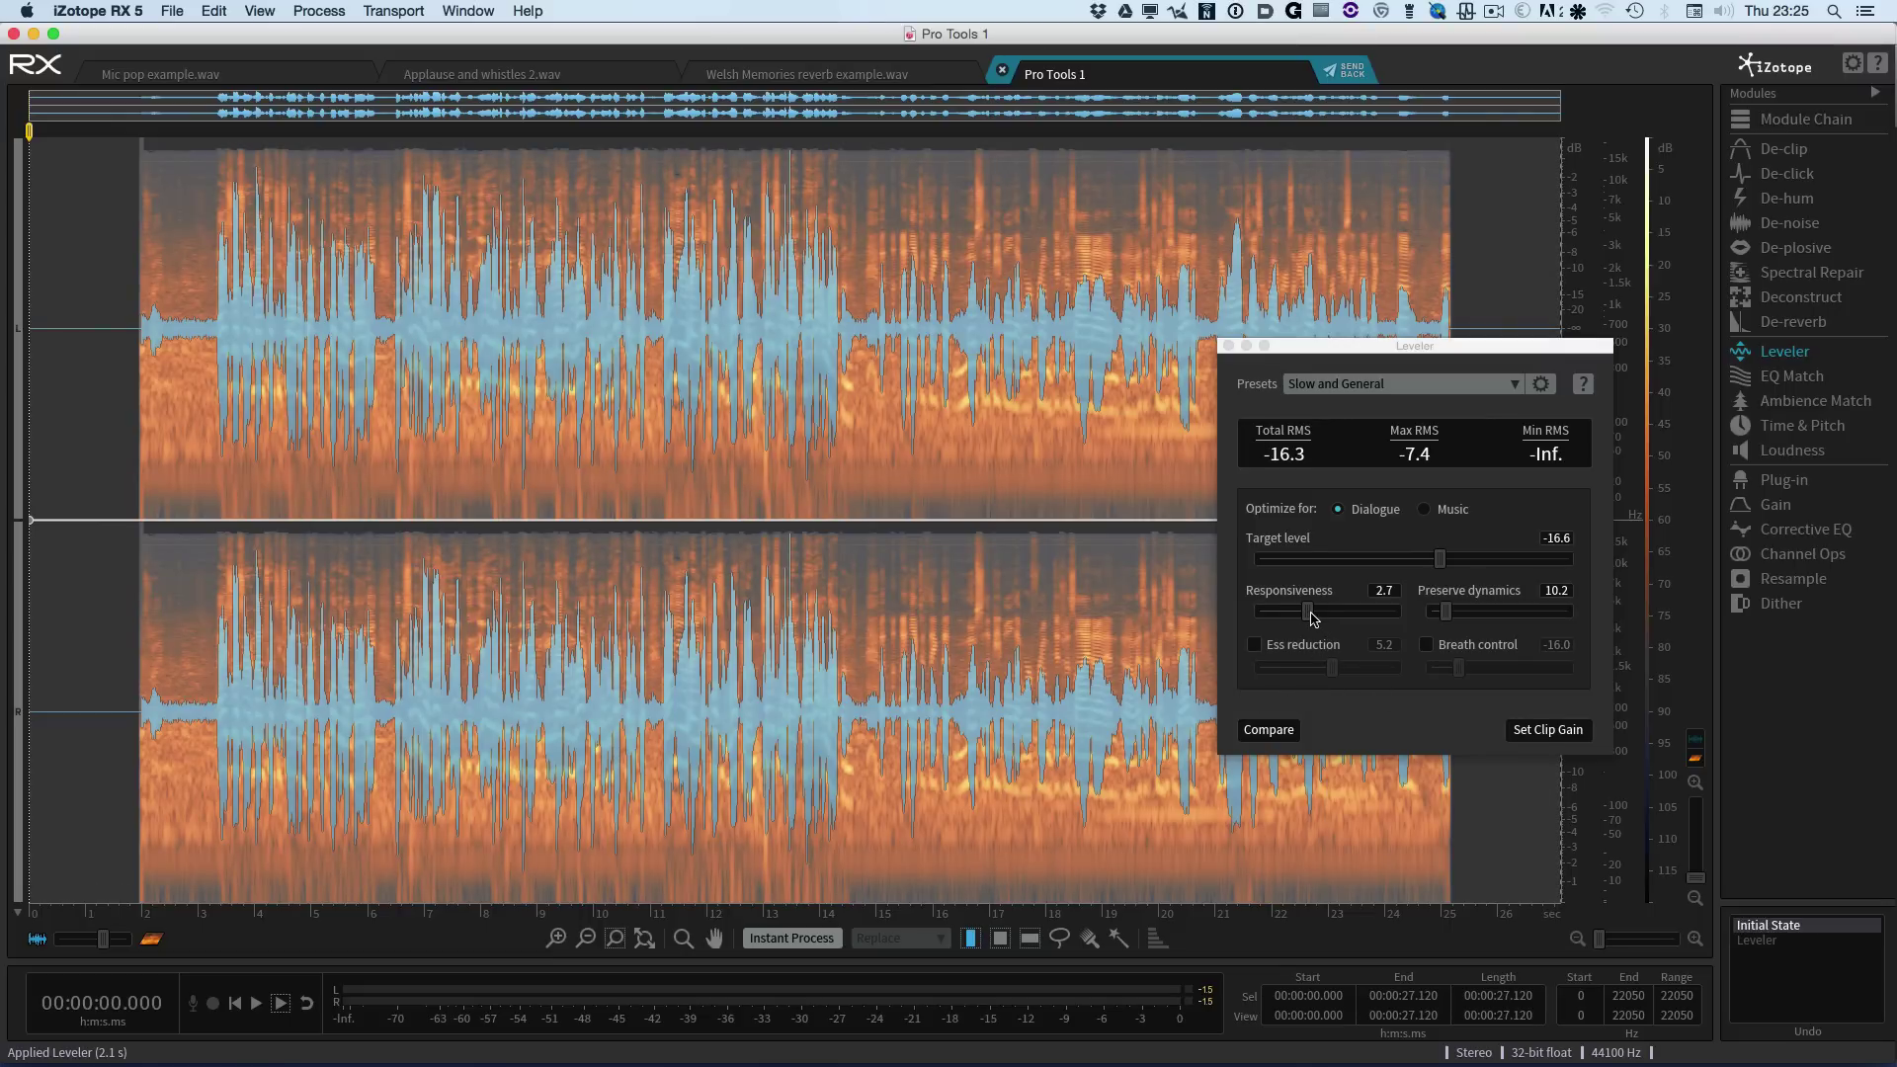
click(1255, 646)
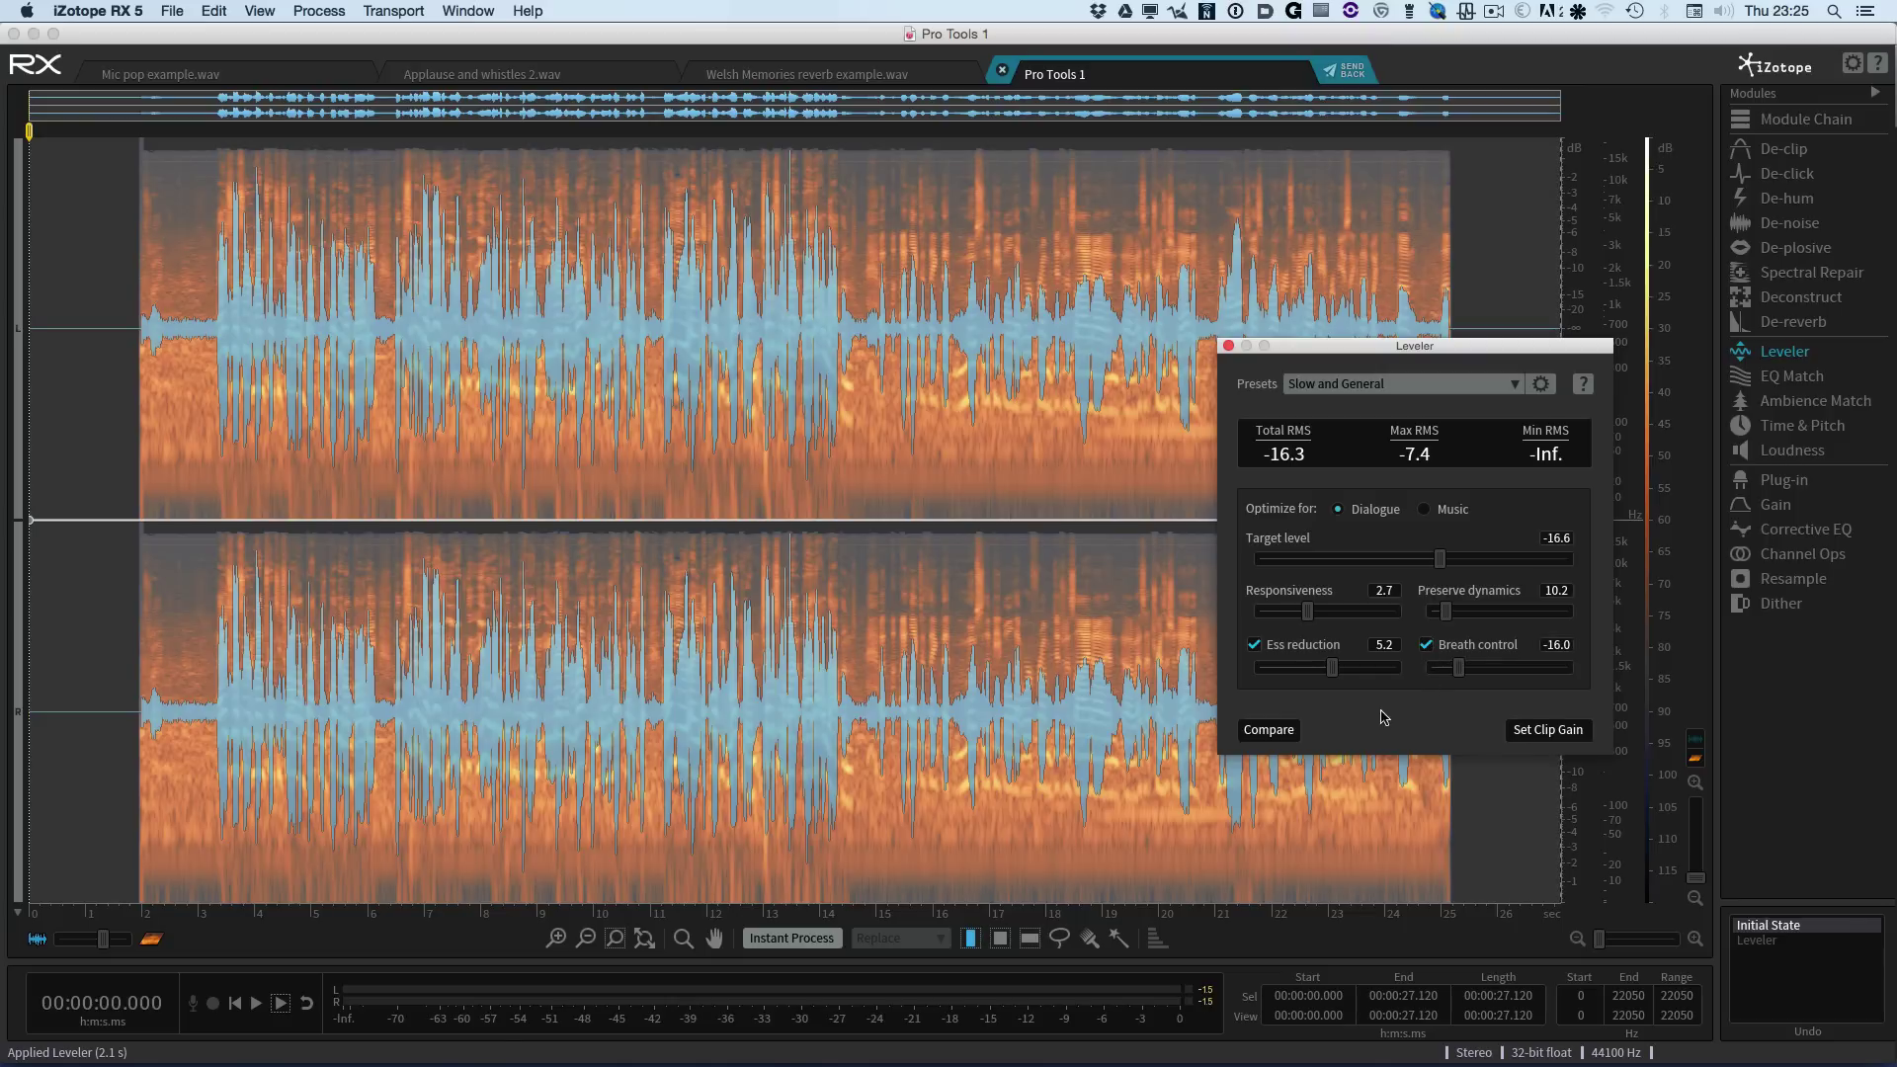
click(1540, 731)
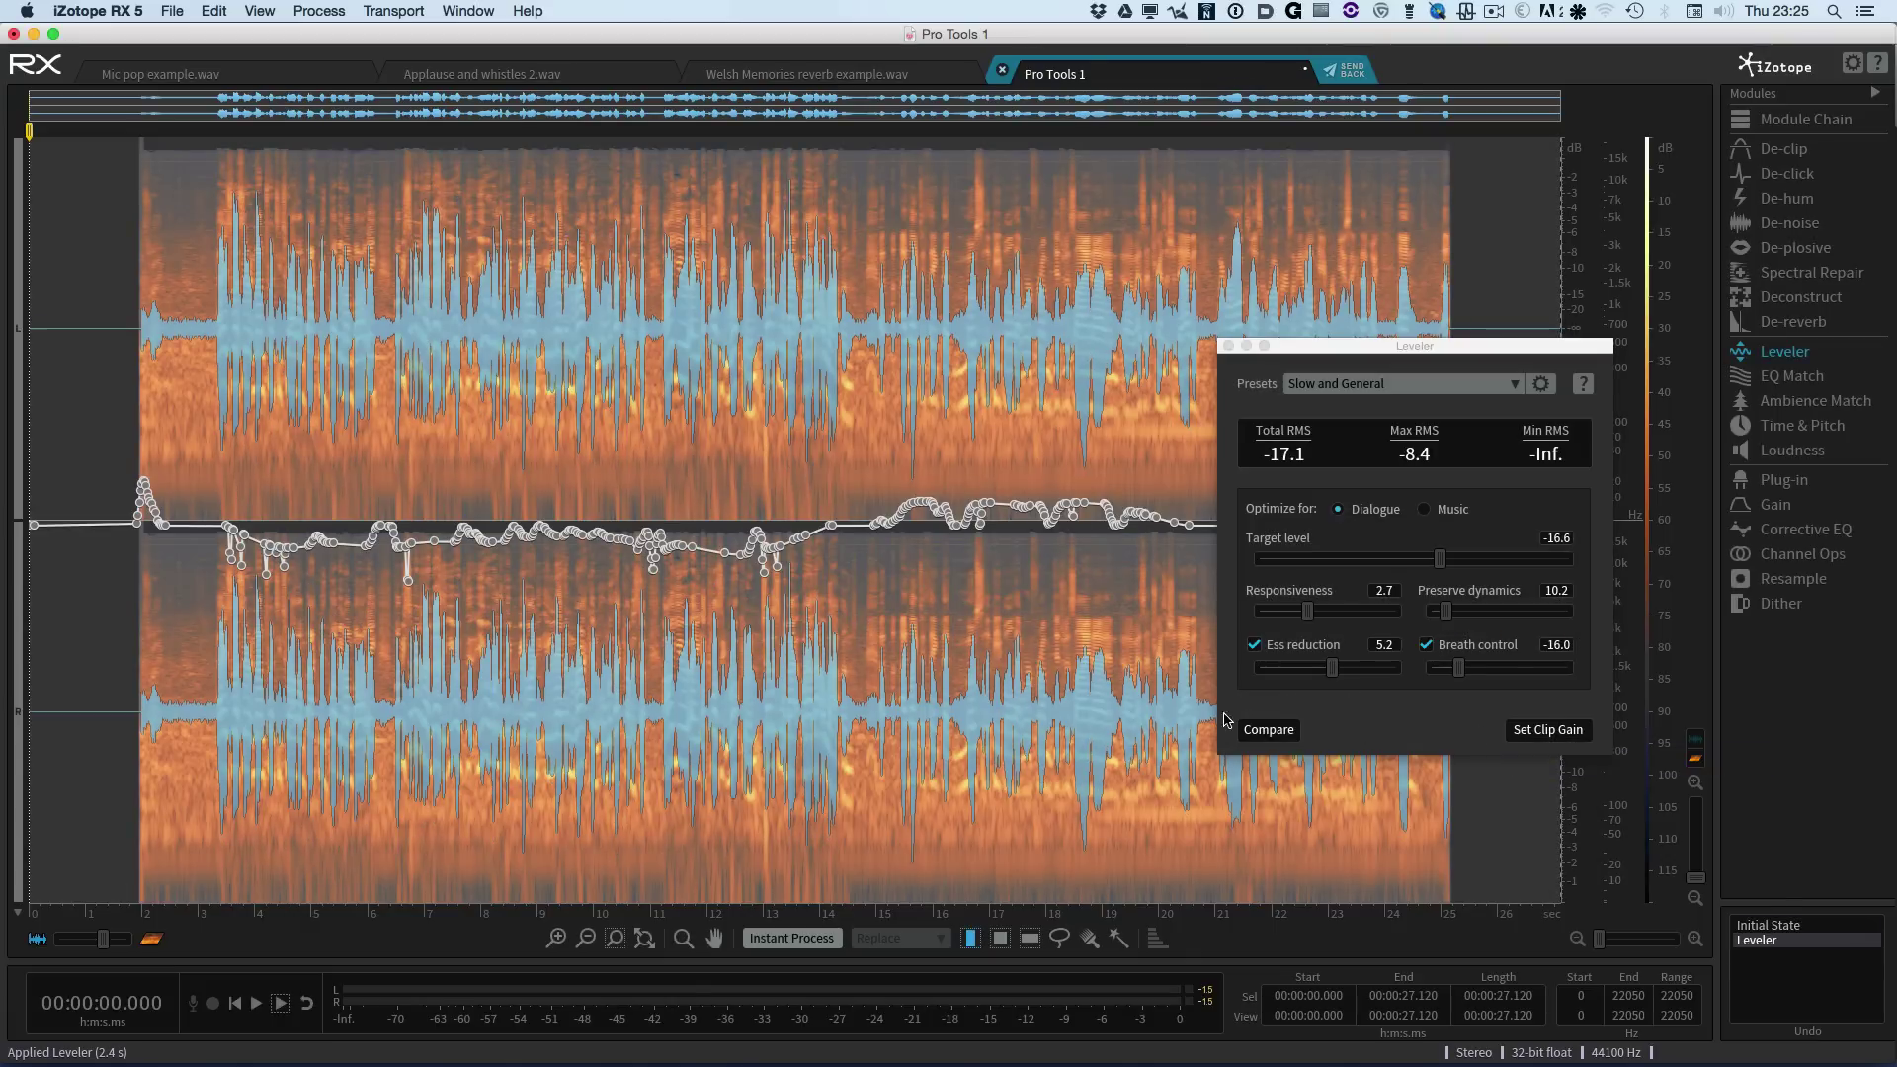
Step: Play the leveled audio from 3 seconds to check it
click(198, 514)
key(space)
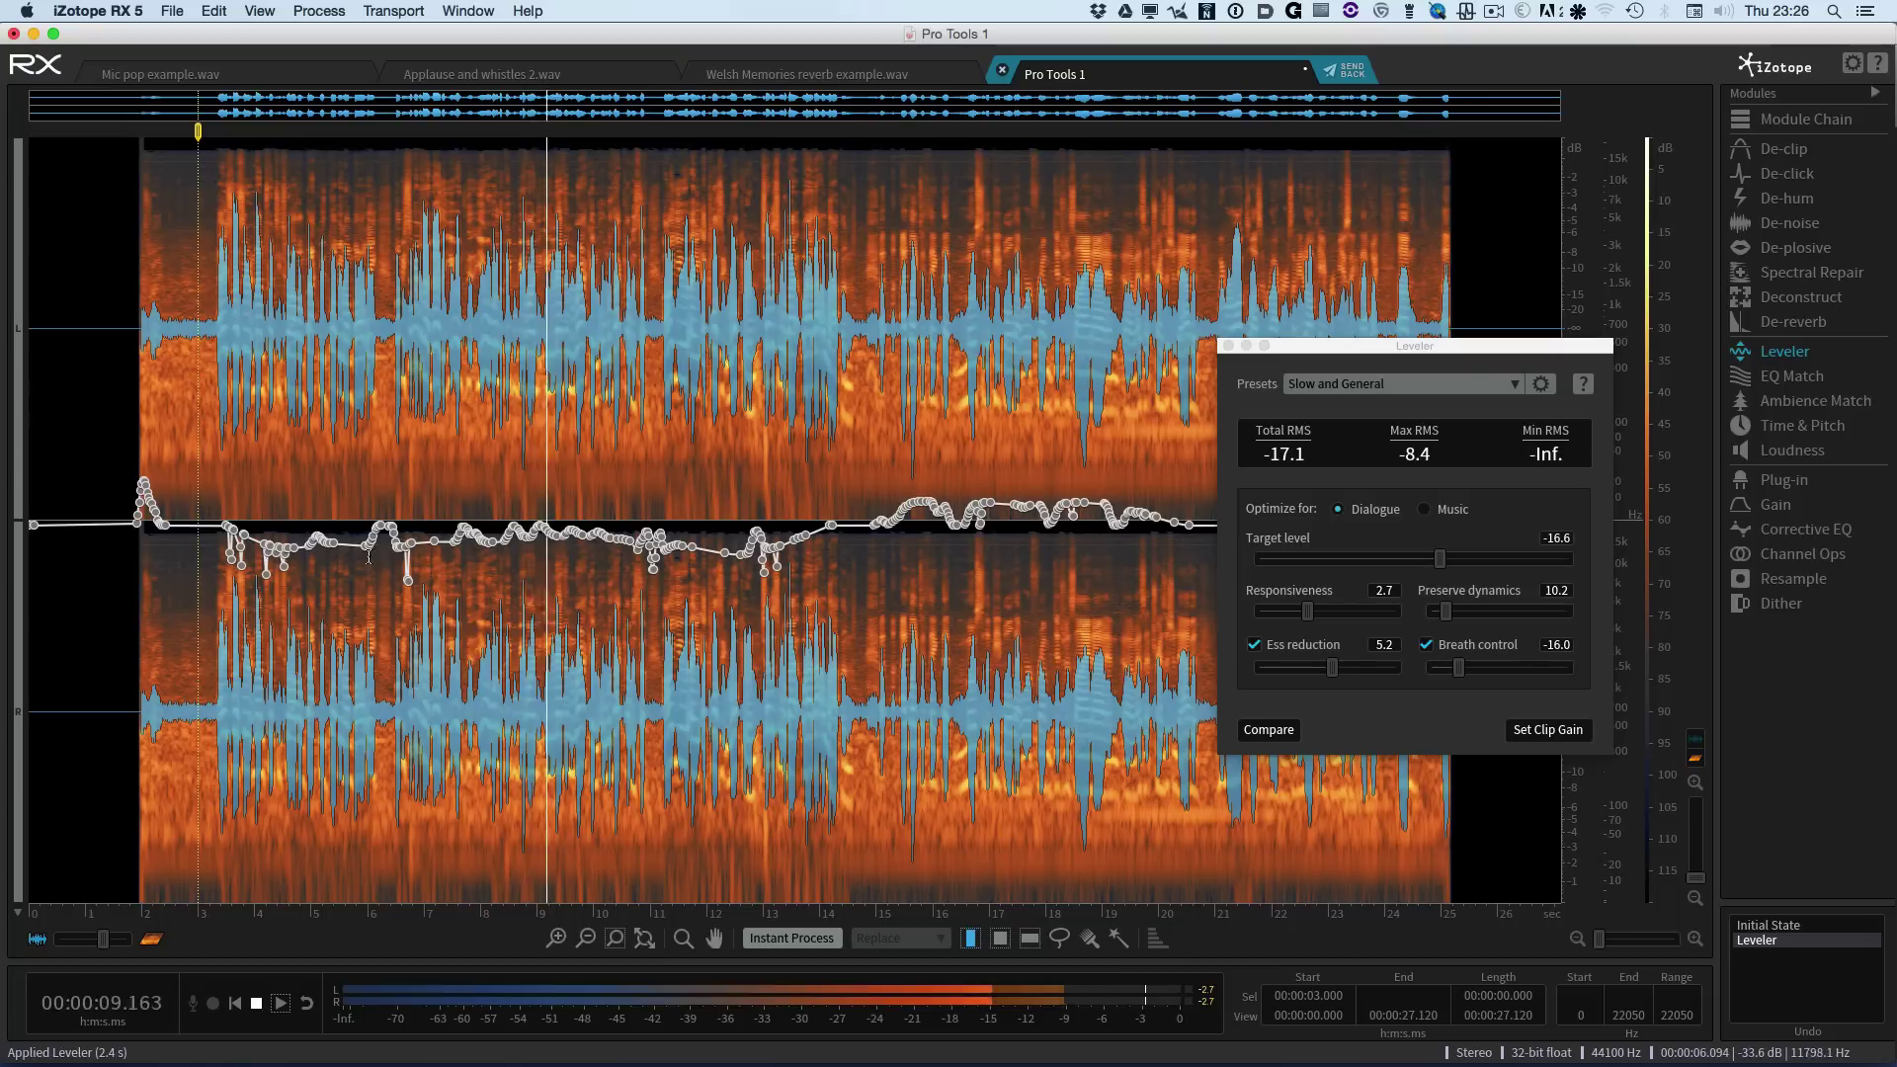
key(space)
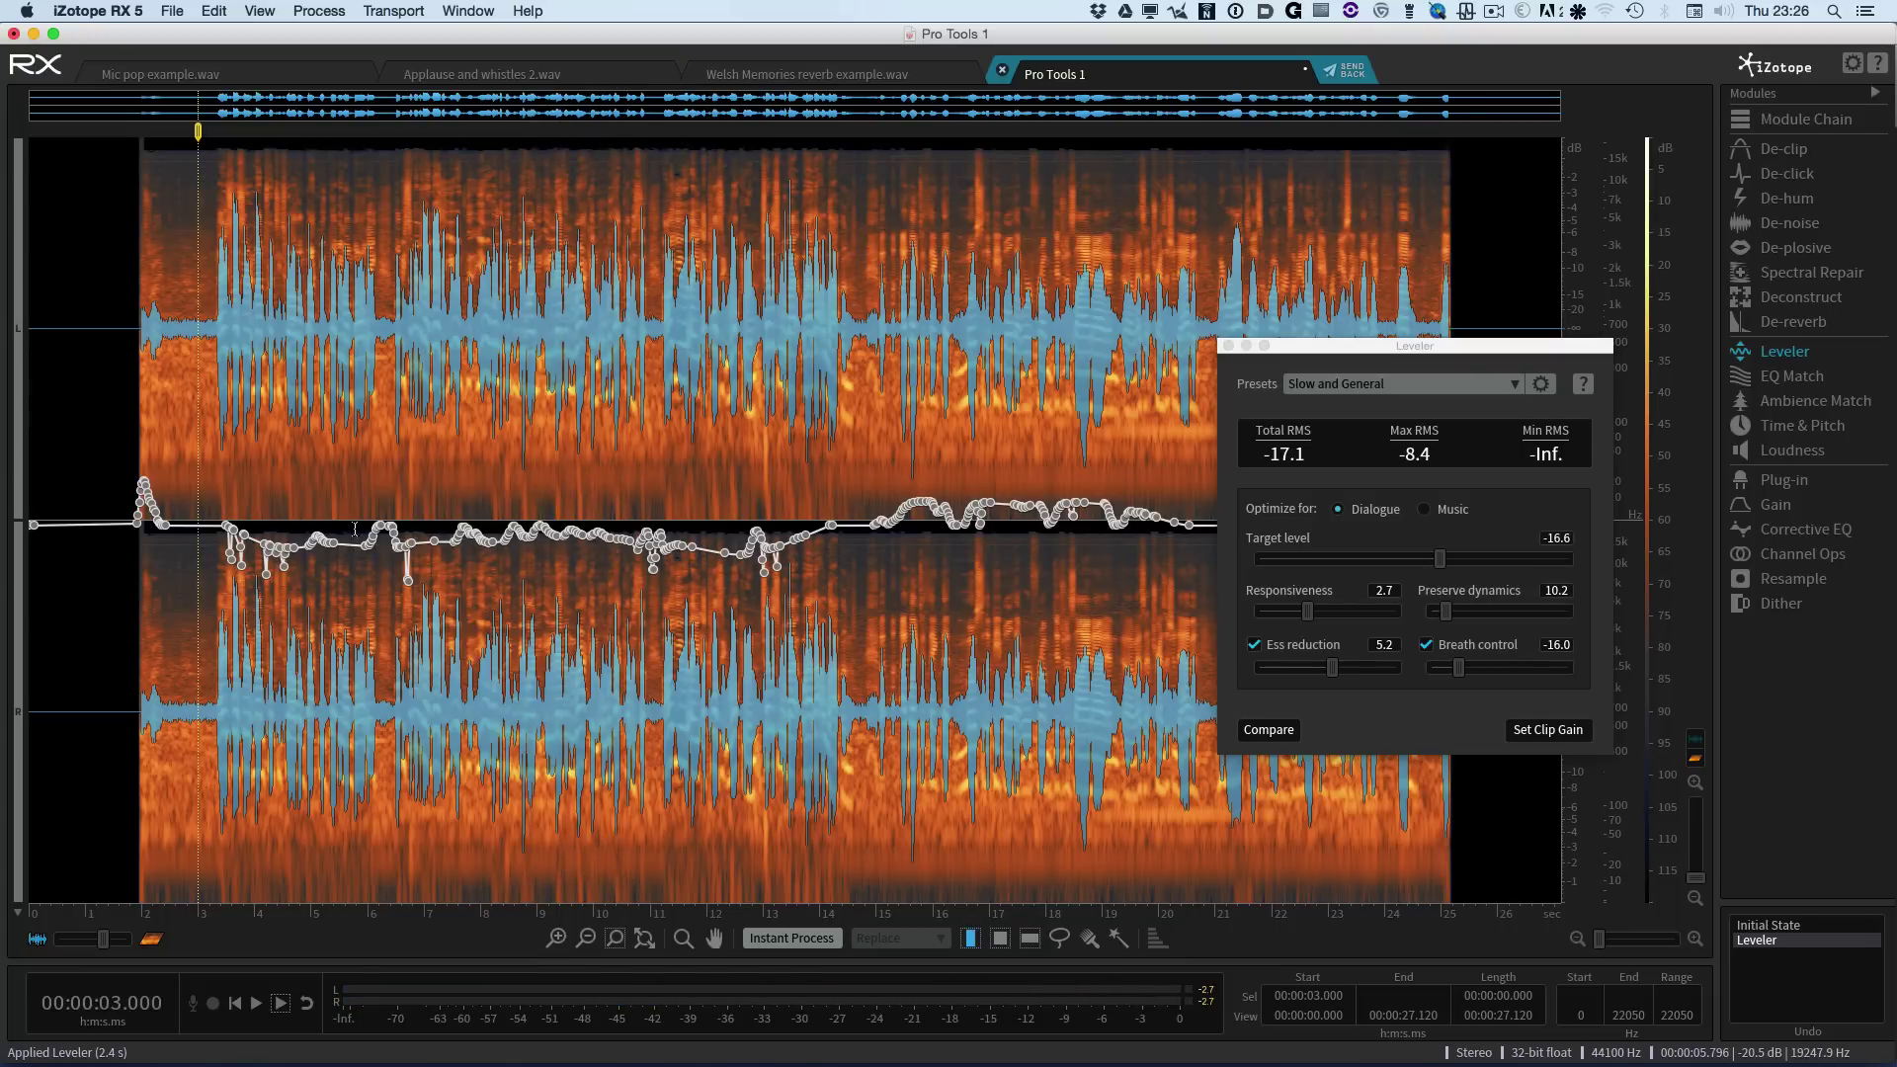
Step: Remove clip gain between 5.788 and 6.628 s, then send the audio back to Pro Tools
drag(355, 529, 402, 524)
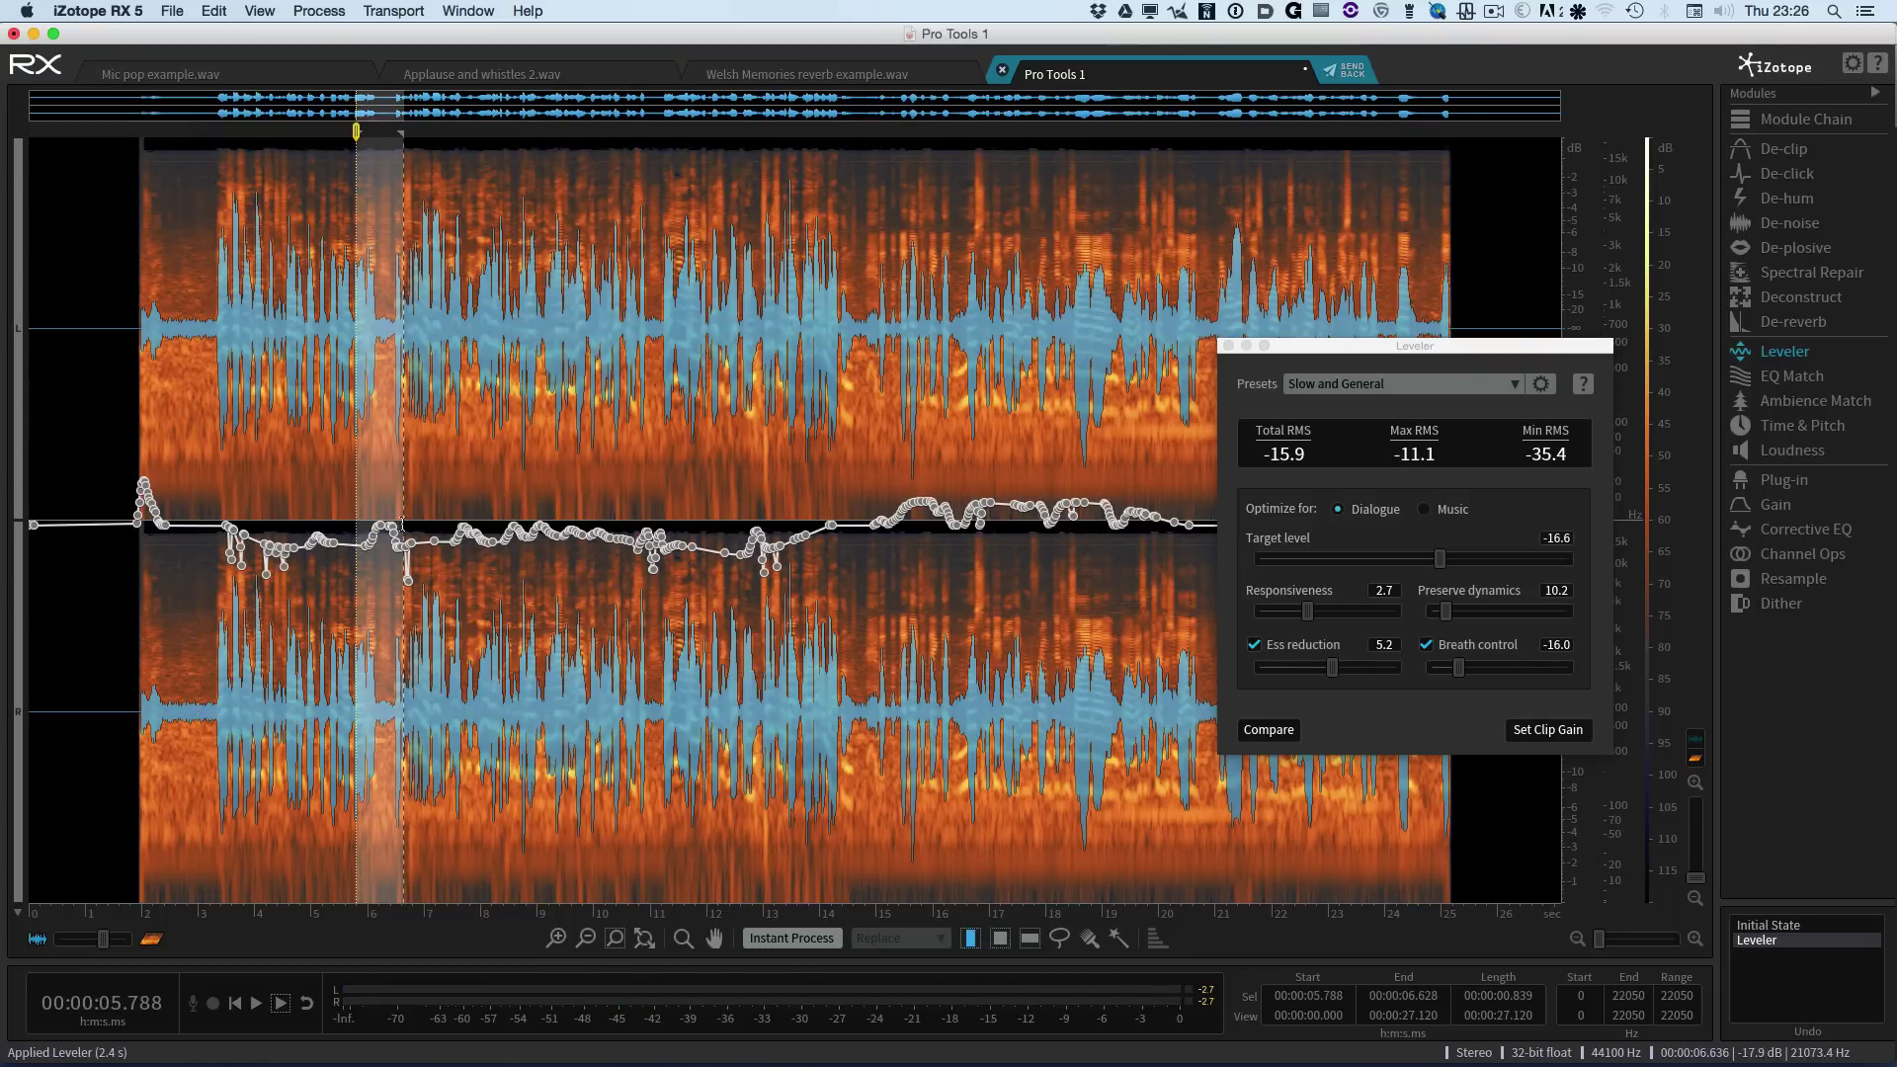
right_click(383, 511)
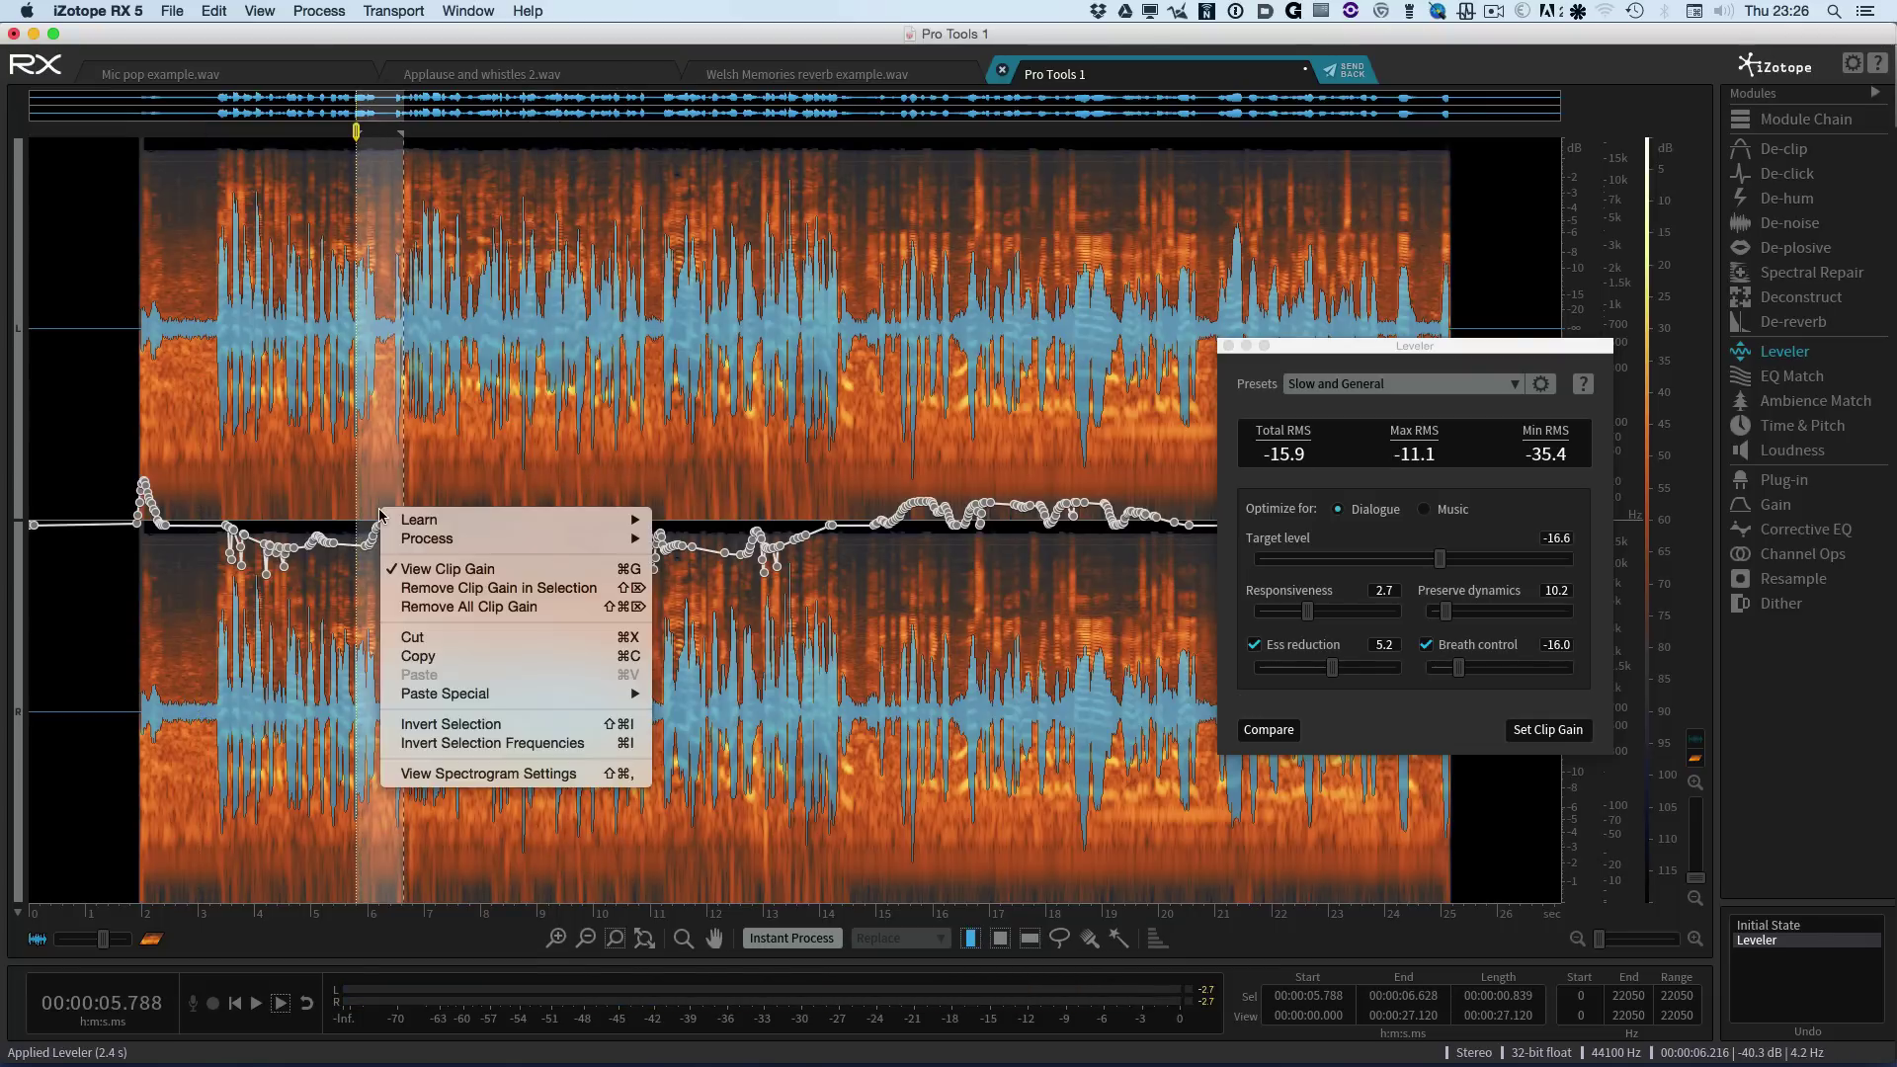
click(403, 590)
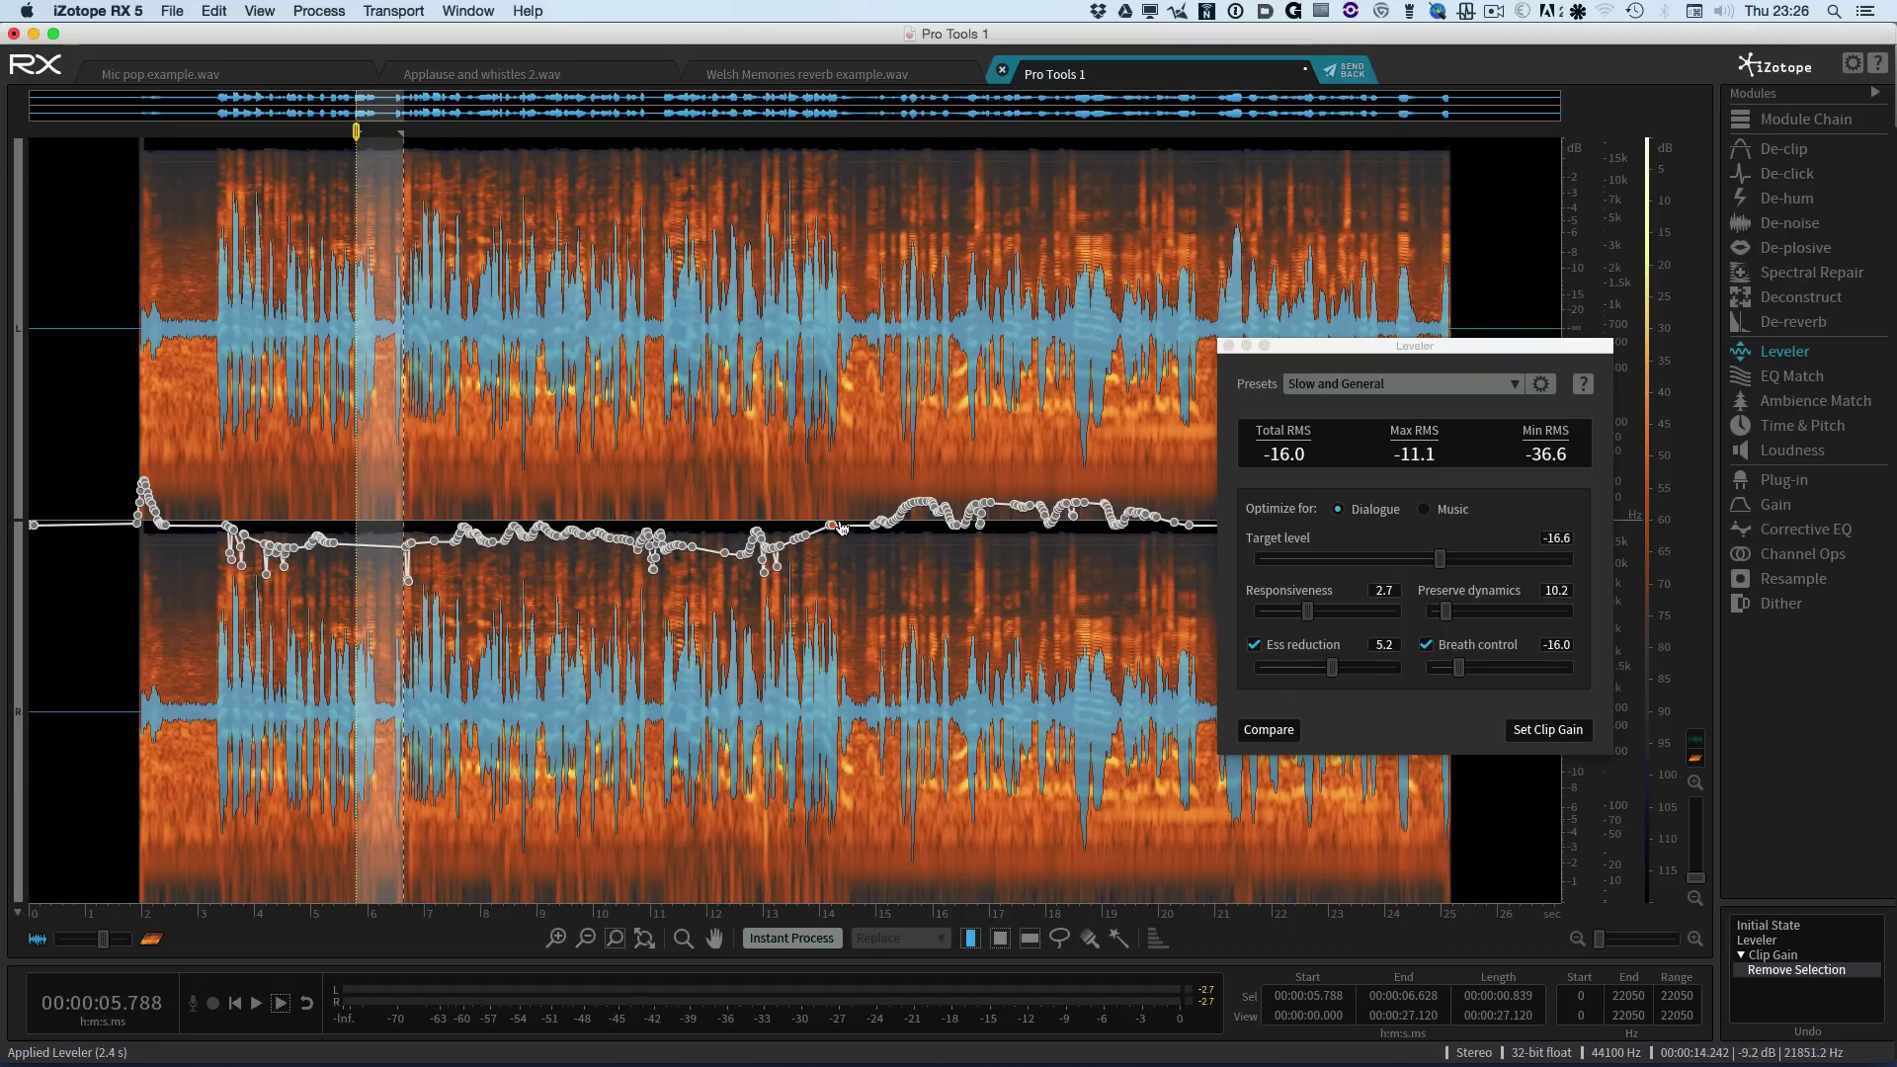
key(super+d)
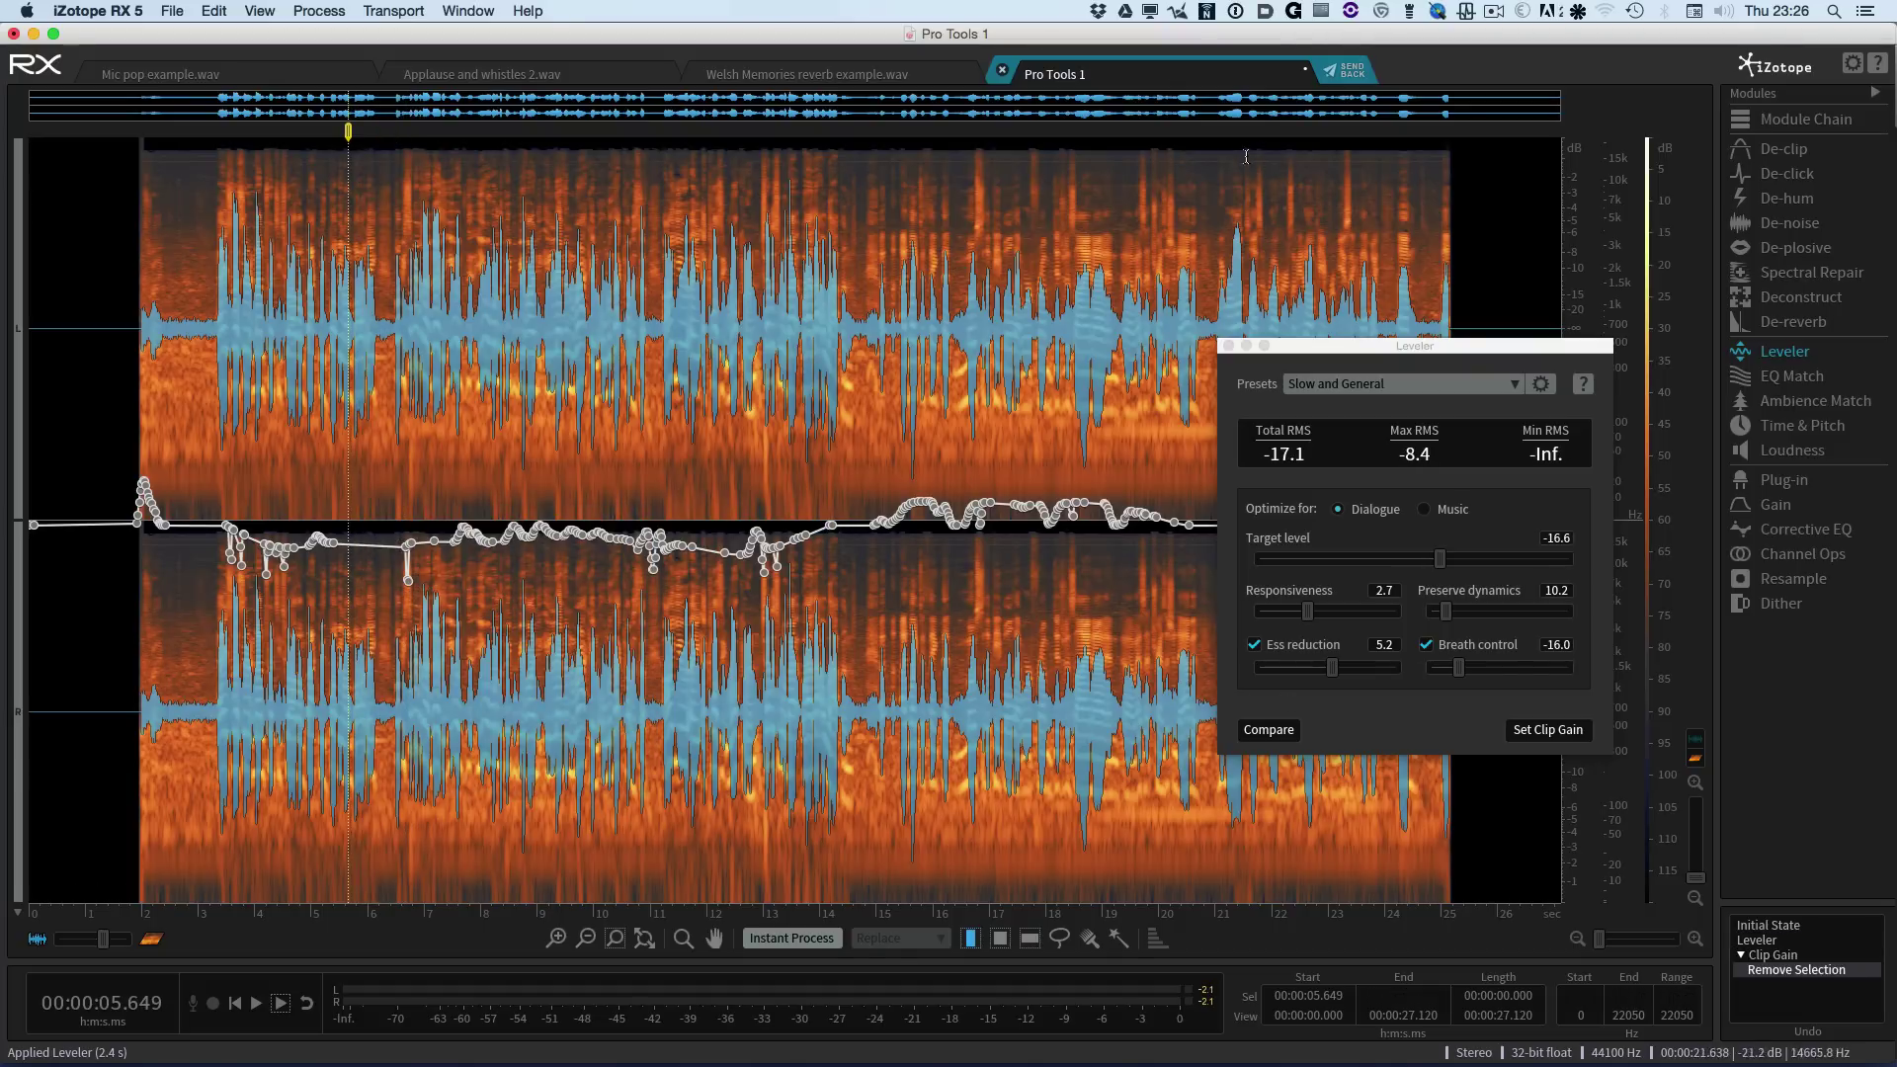
click(1334, 68)
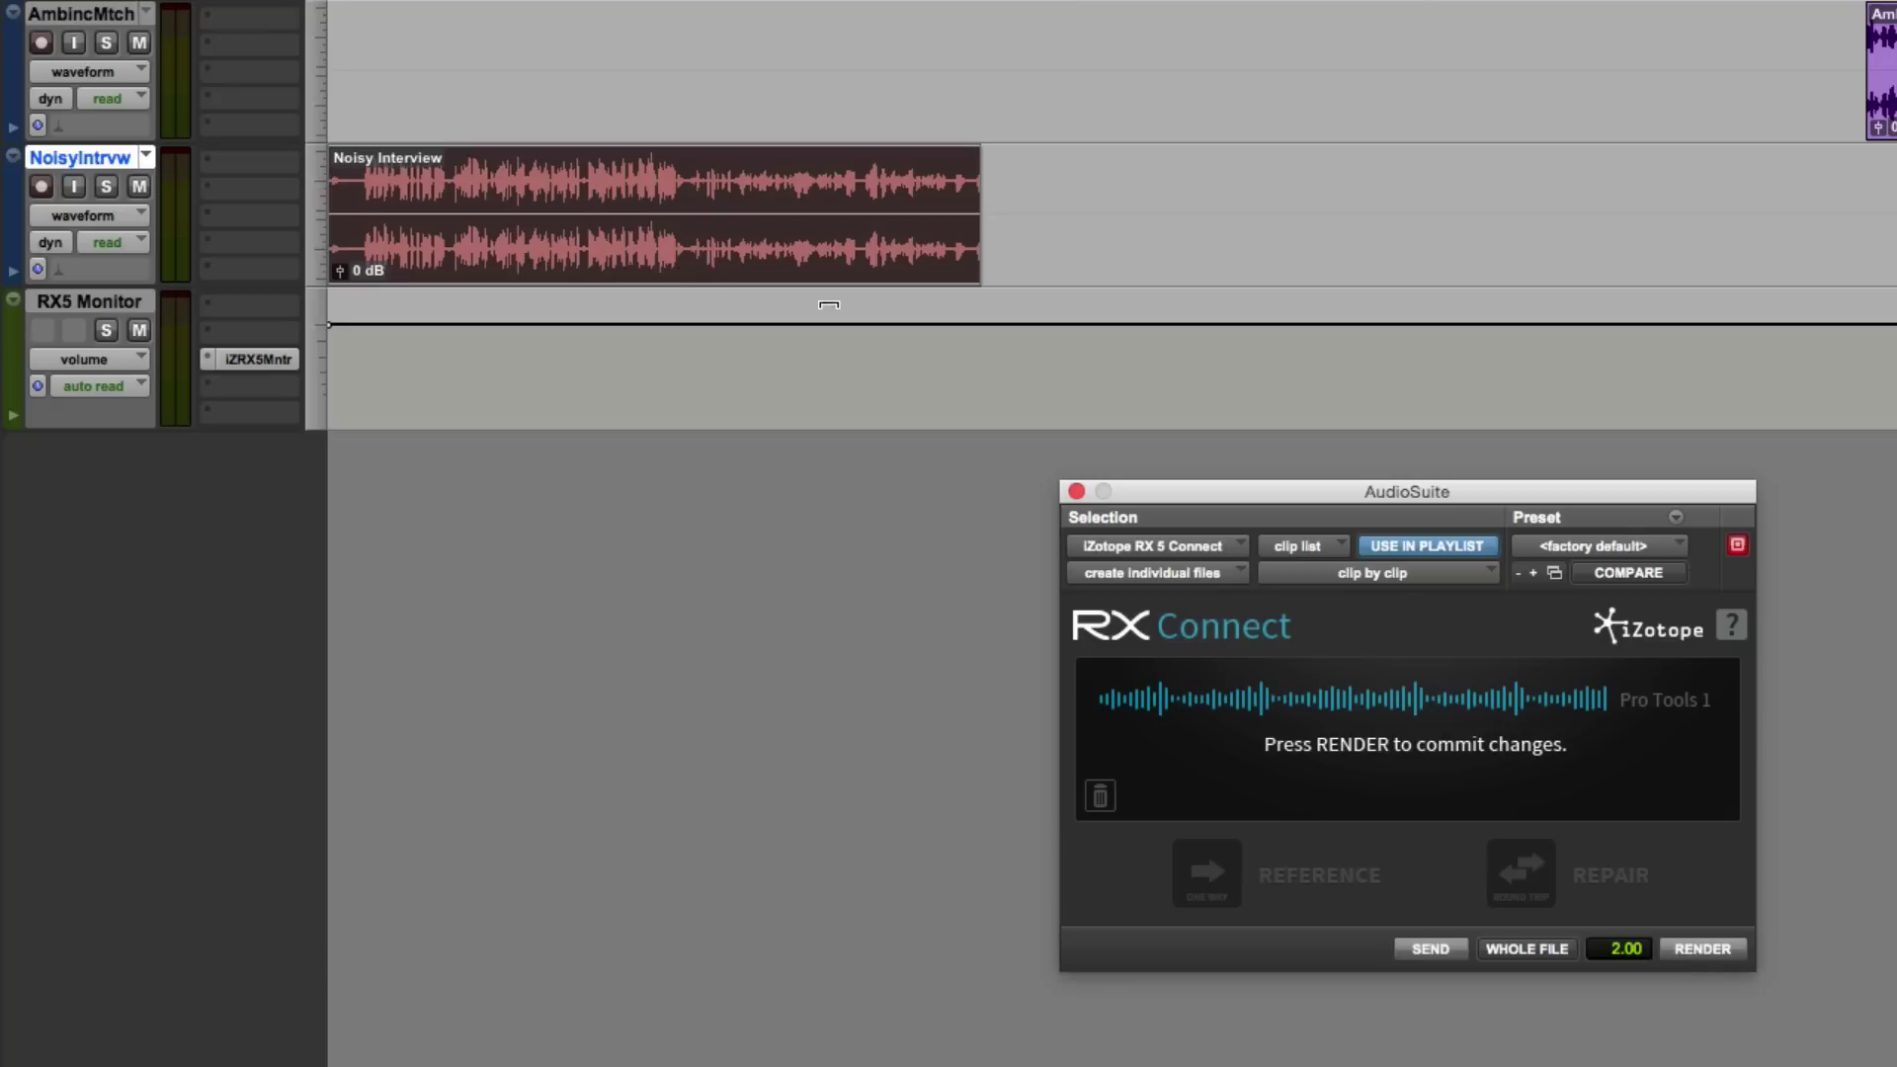
Step: Render the RX changes into Noisy Interview and select the AmbincMtch ambience clips
click(1703, 948)
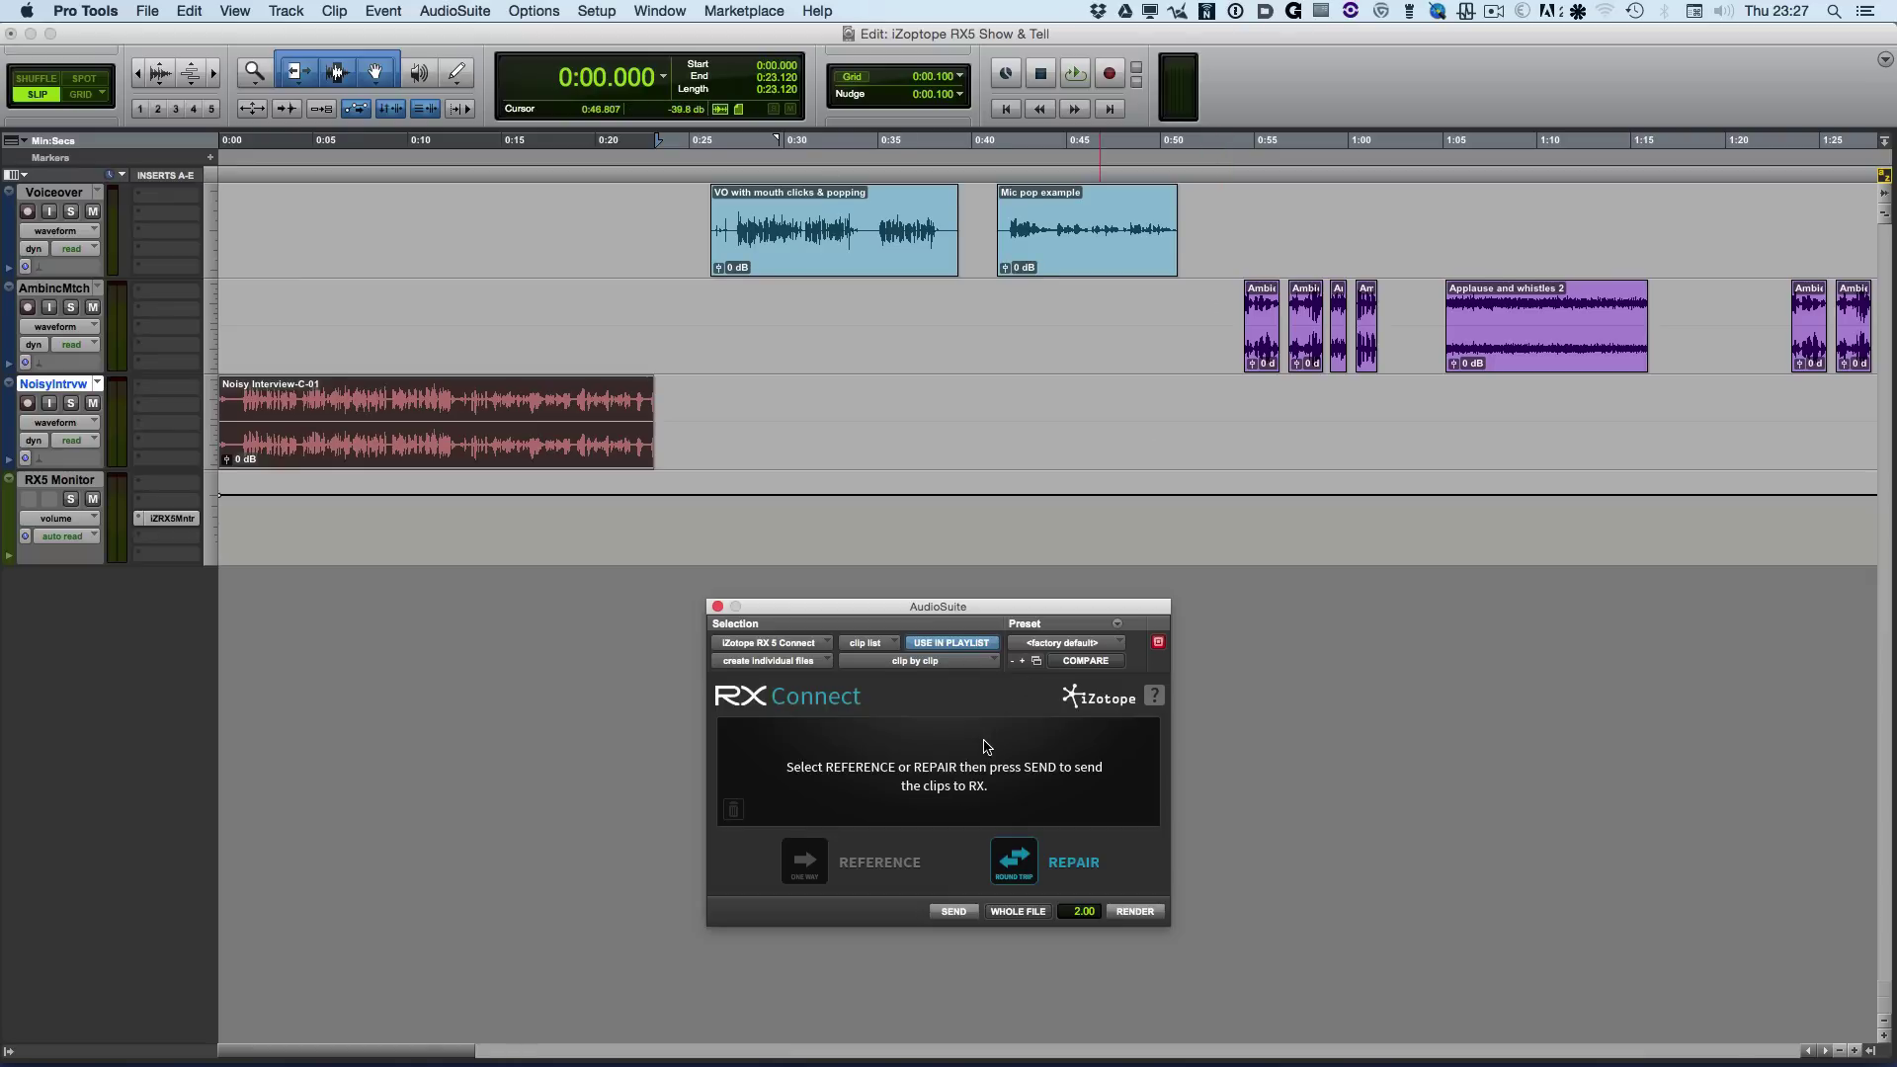
mouse_move(986, 744)
drag(1232, 304, 1394, 305)
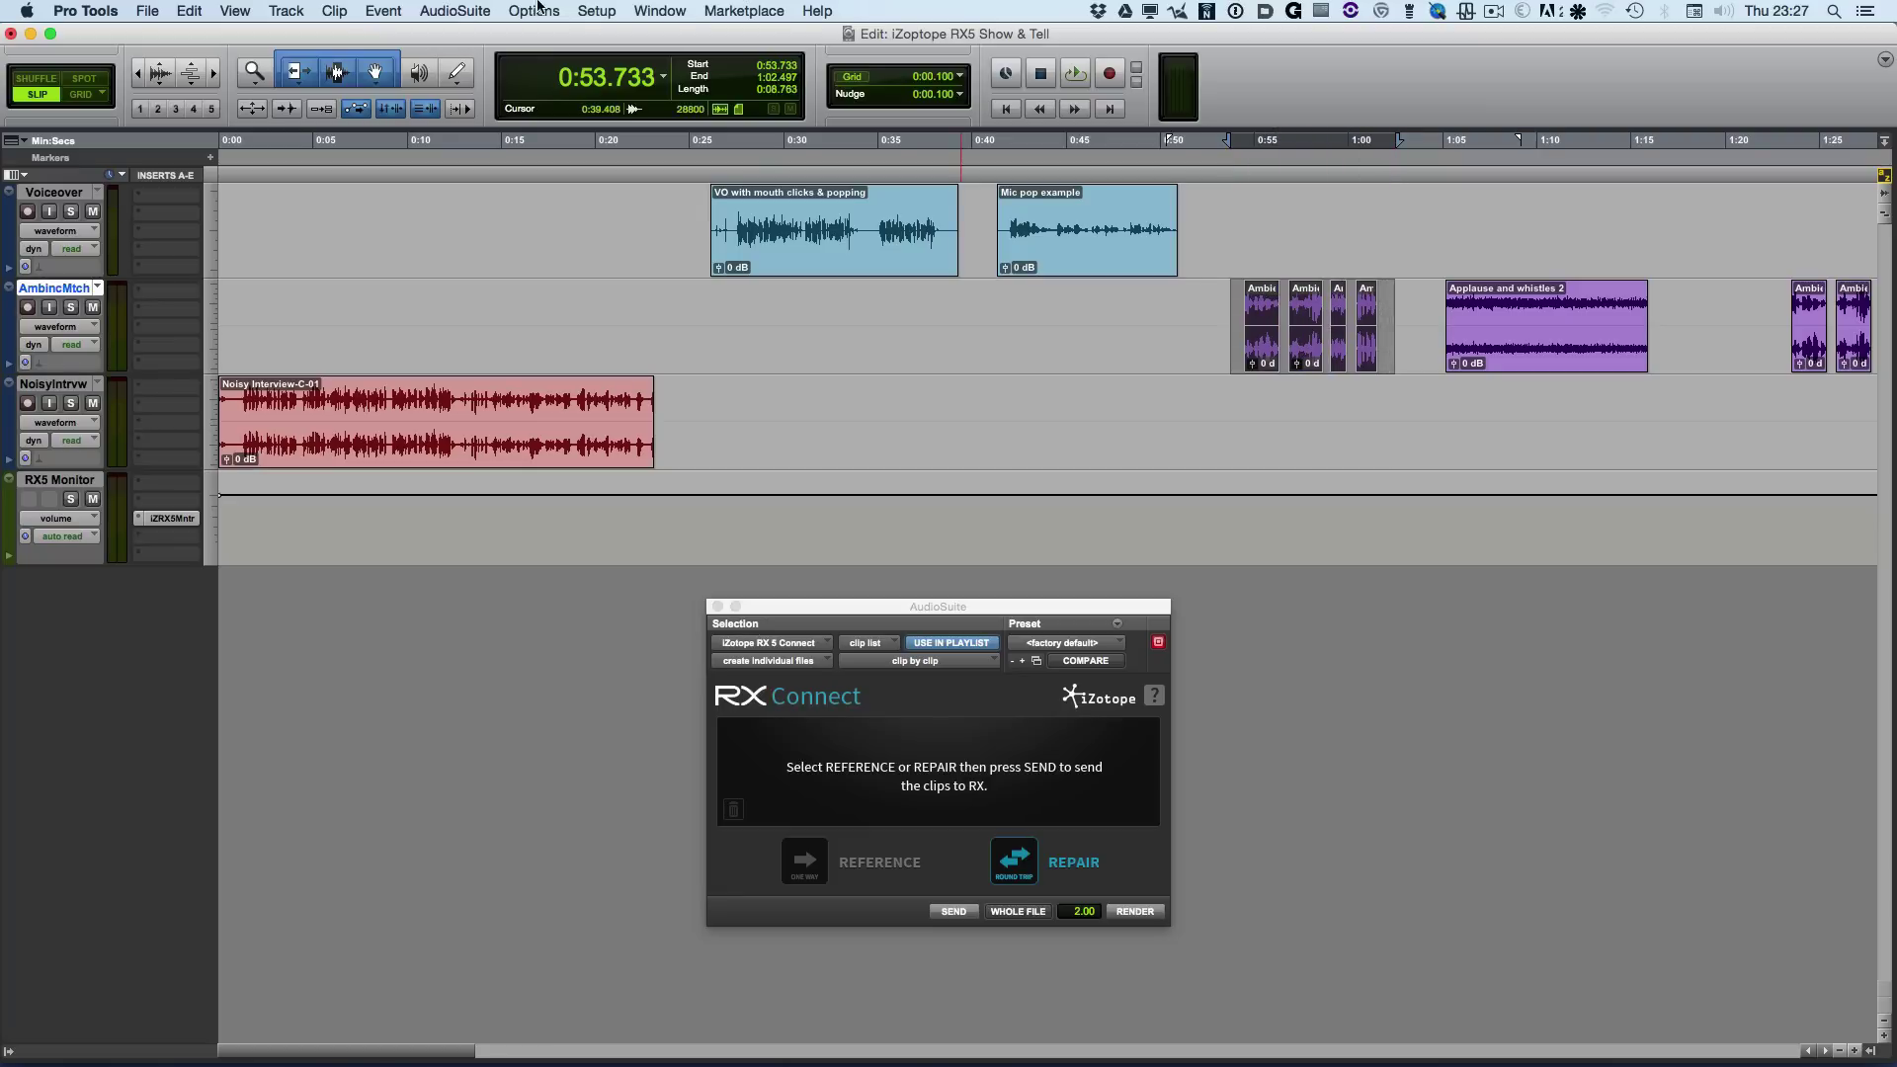
Step: Load RX 5 Ambience Match, learn the ambience, and preview while raising Trim to 6.0
click(463, 11)
mouse_move(593, 166)
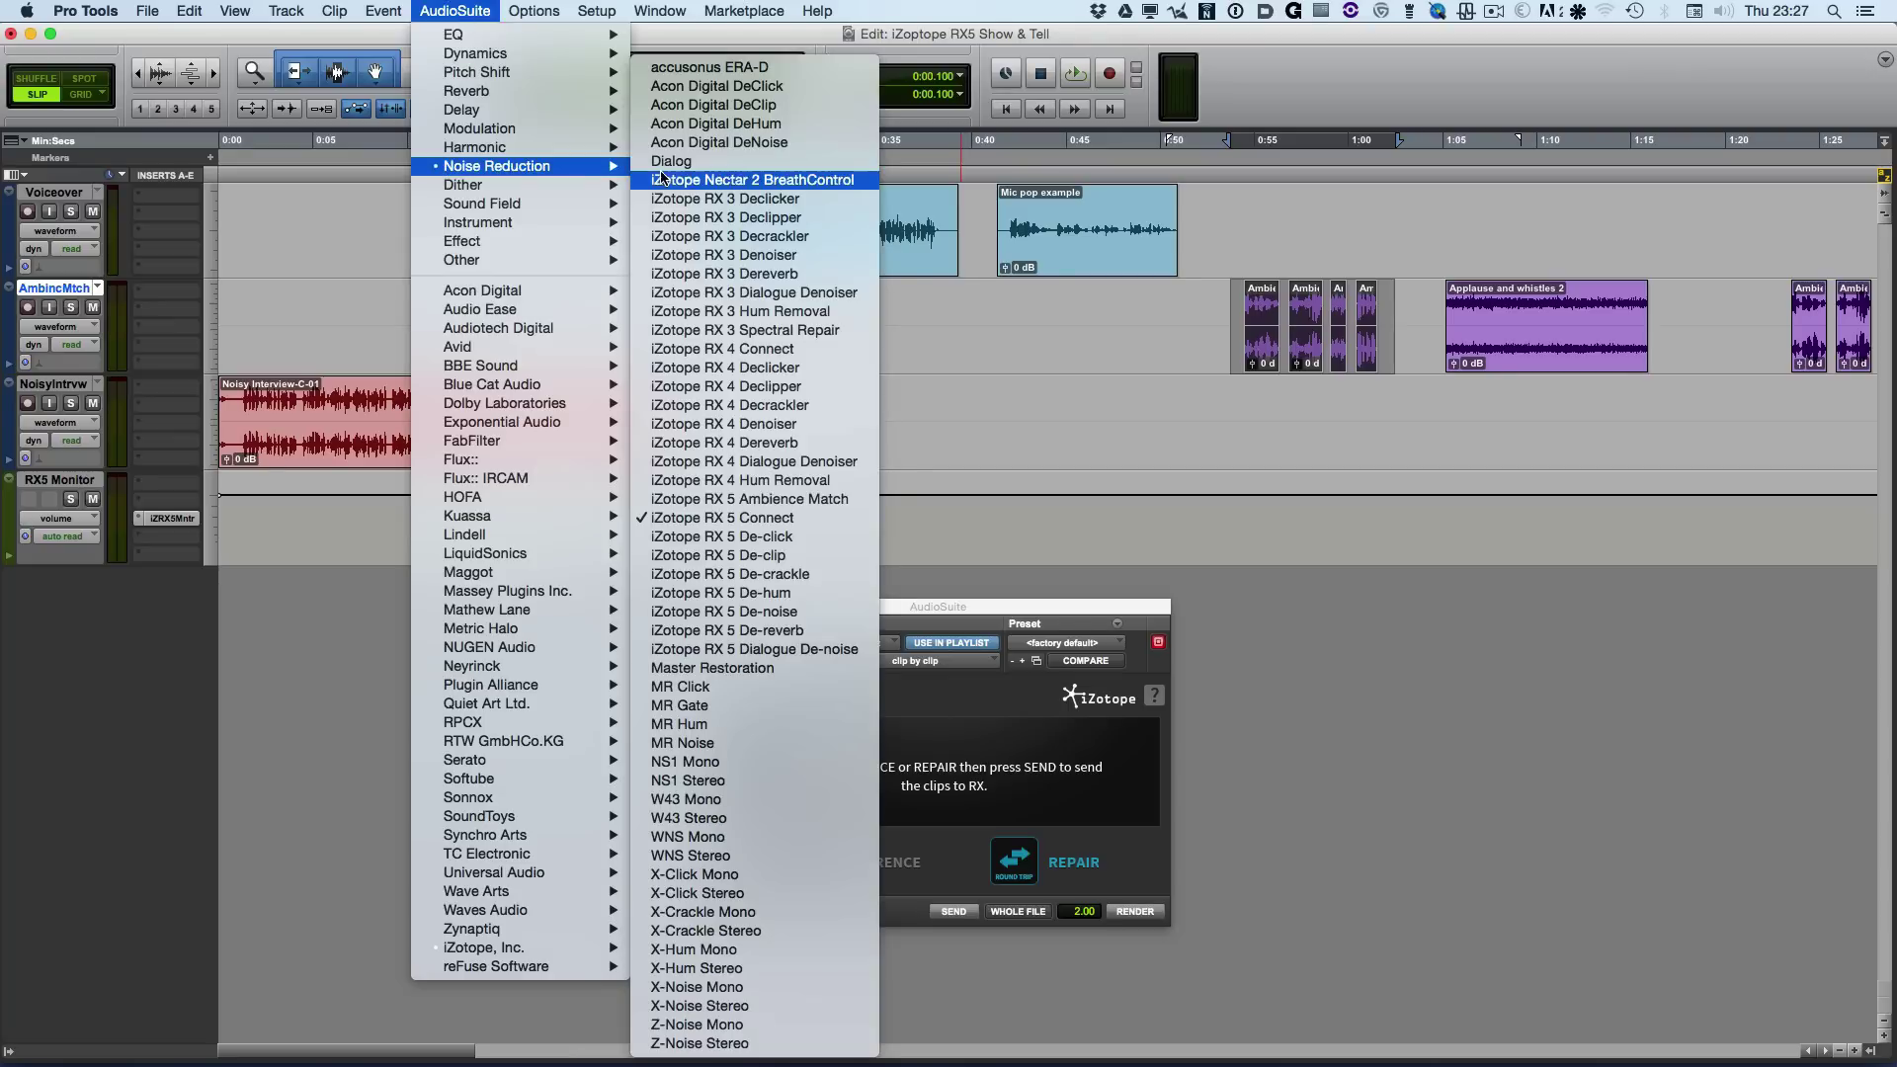
click(700, 499)
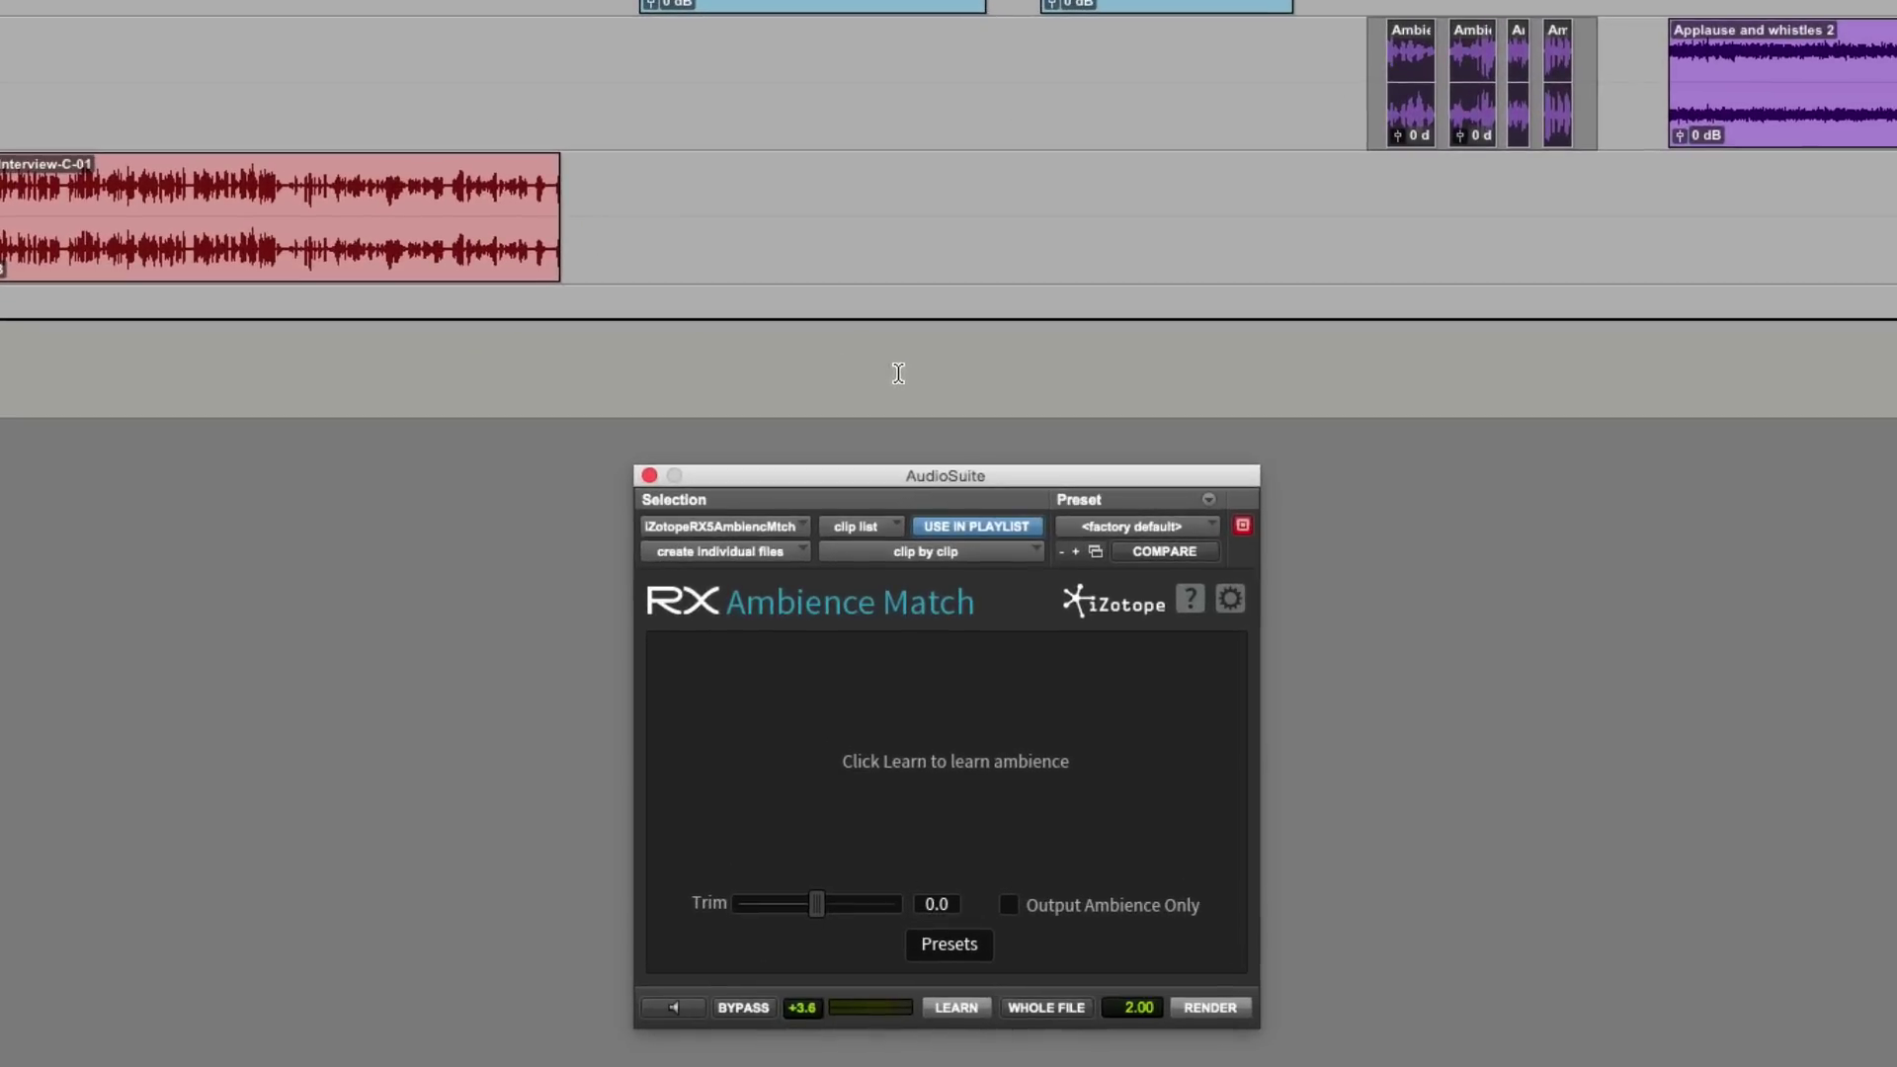
click(954, 1007)
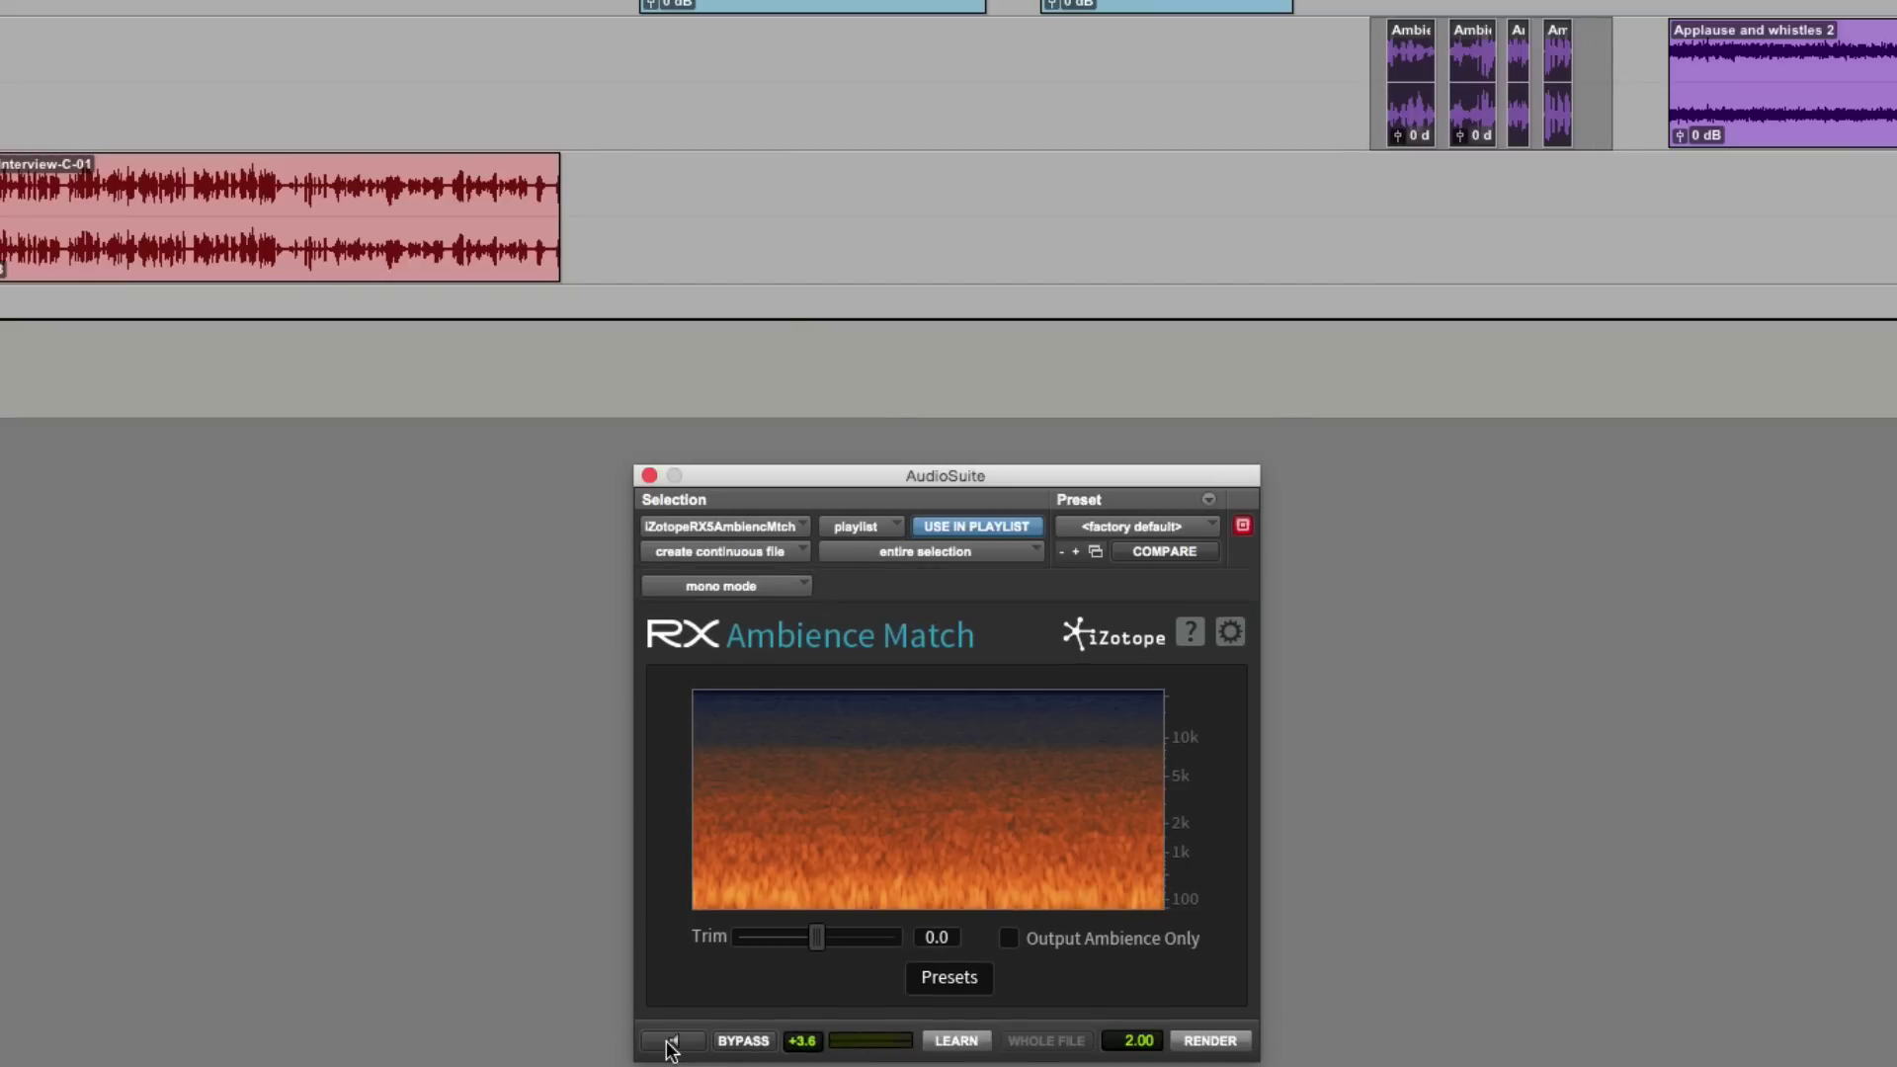
click(671, 1041)
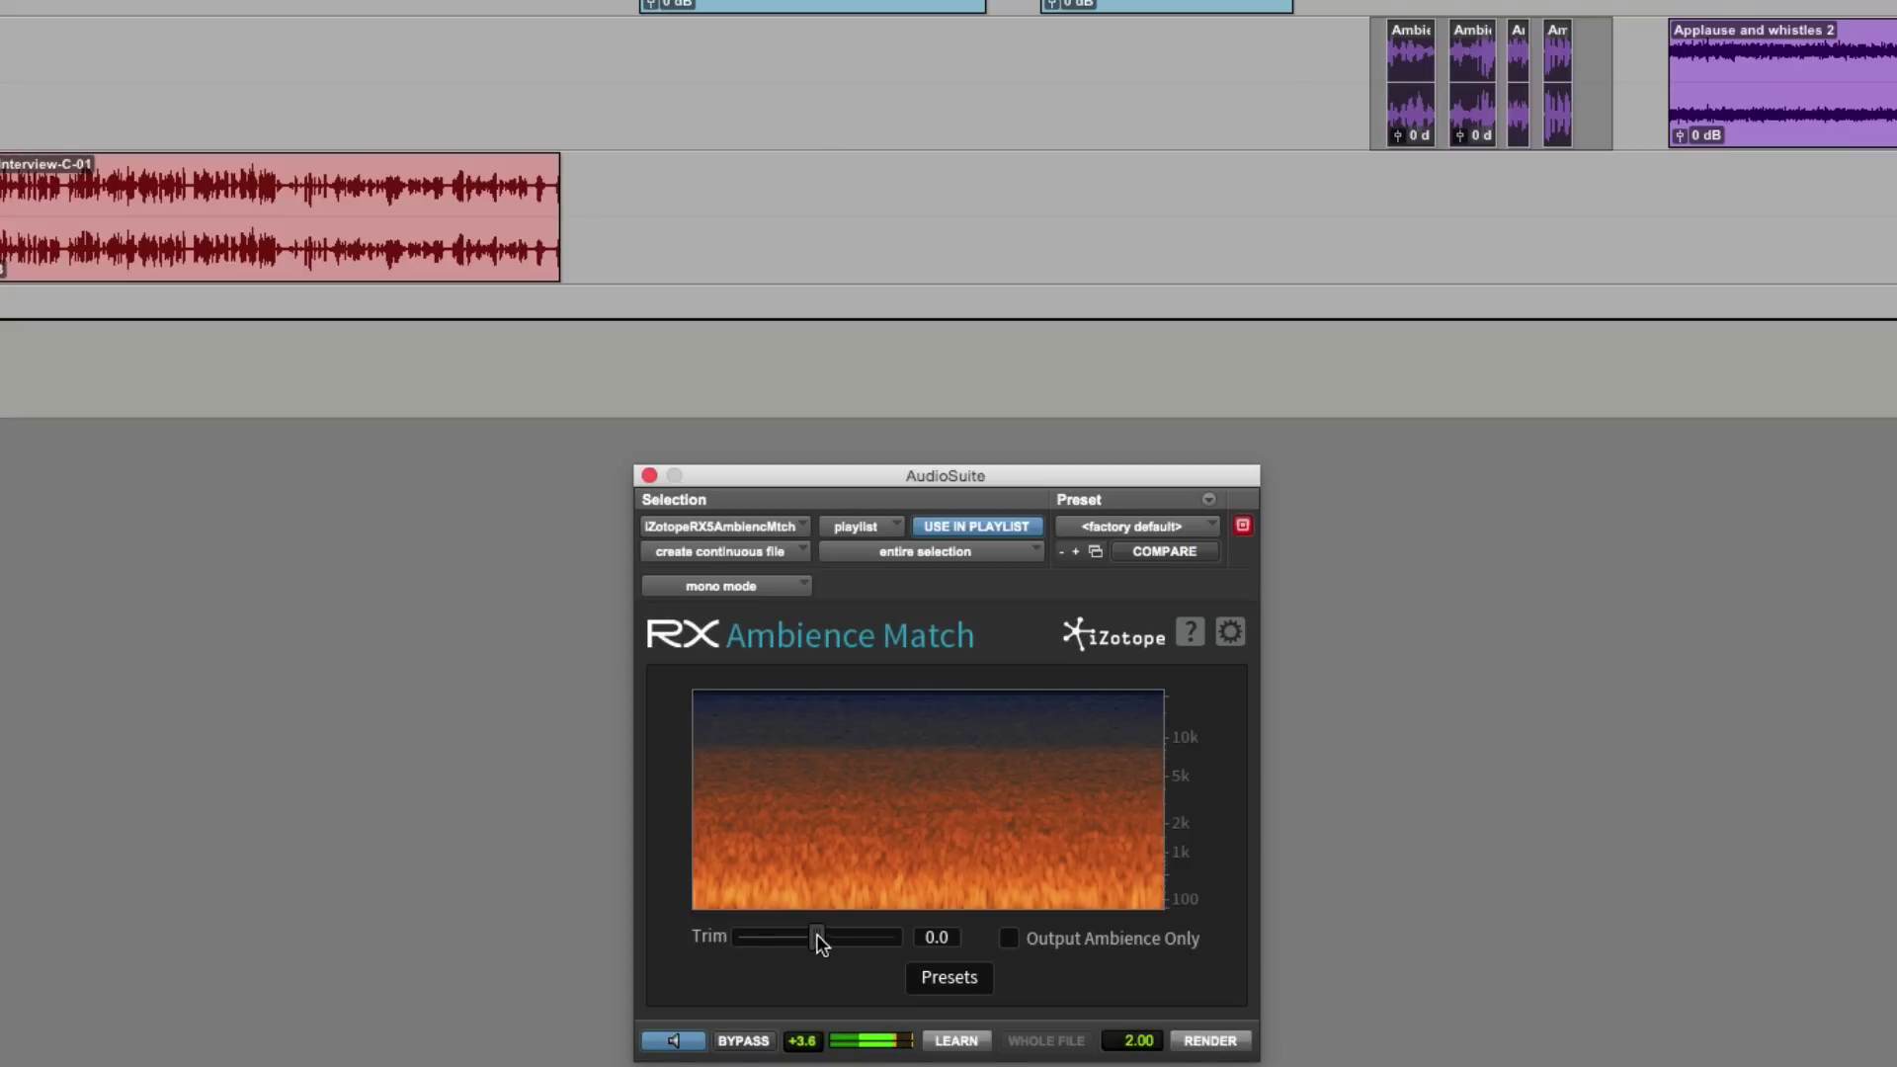
drag(816, 931, 878, 933)
drag(878, 933, 898, 935)
click(670, 1041)
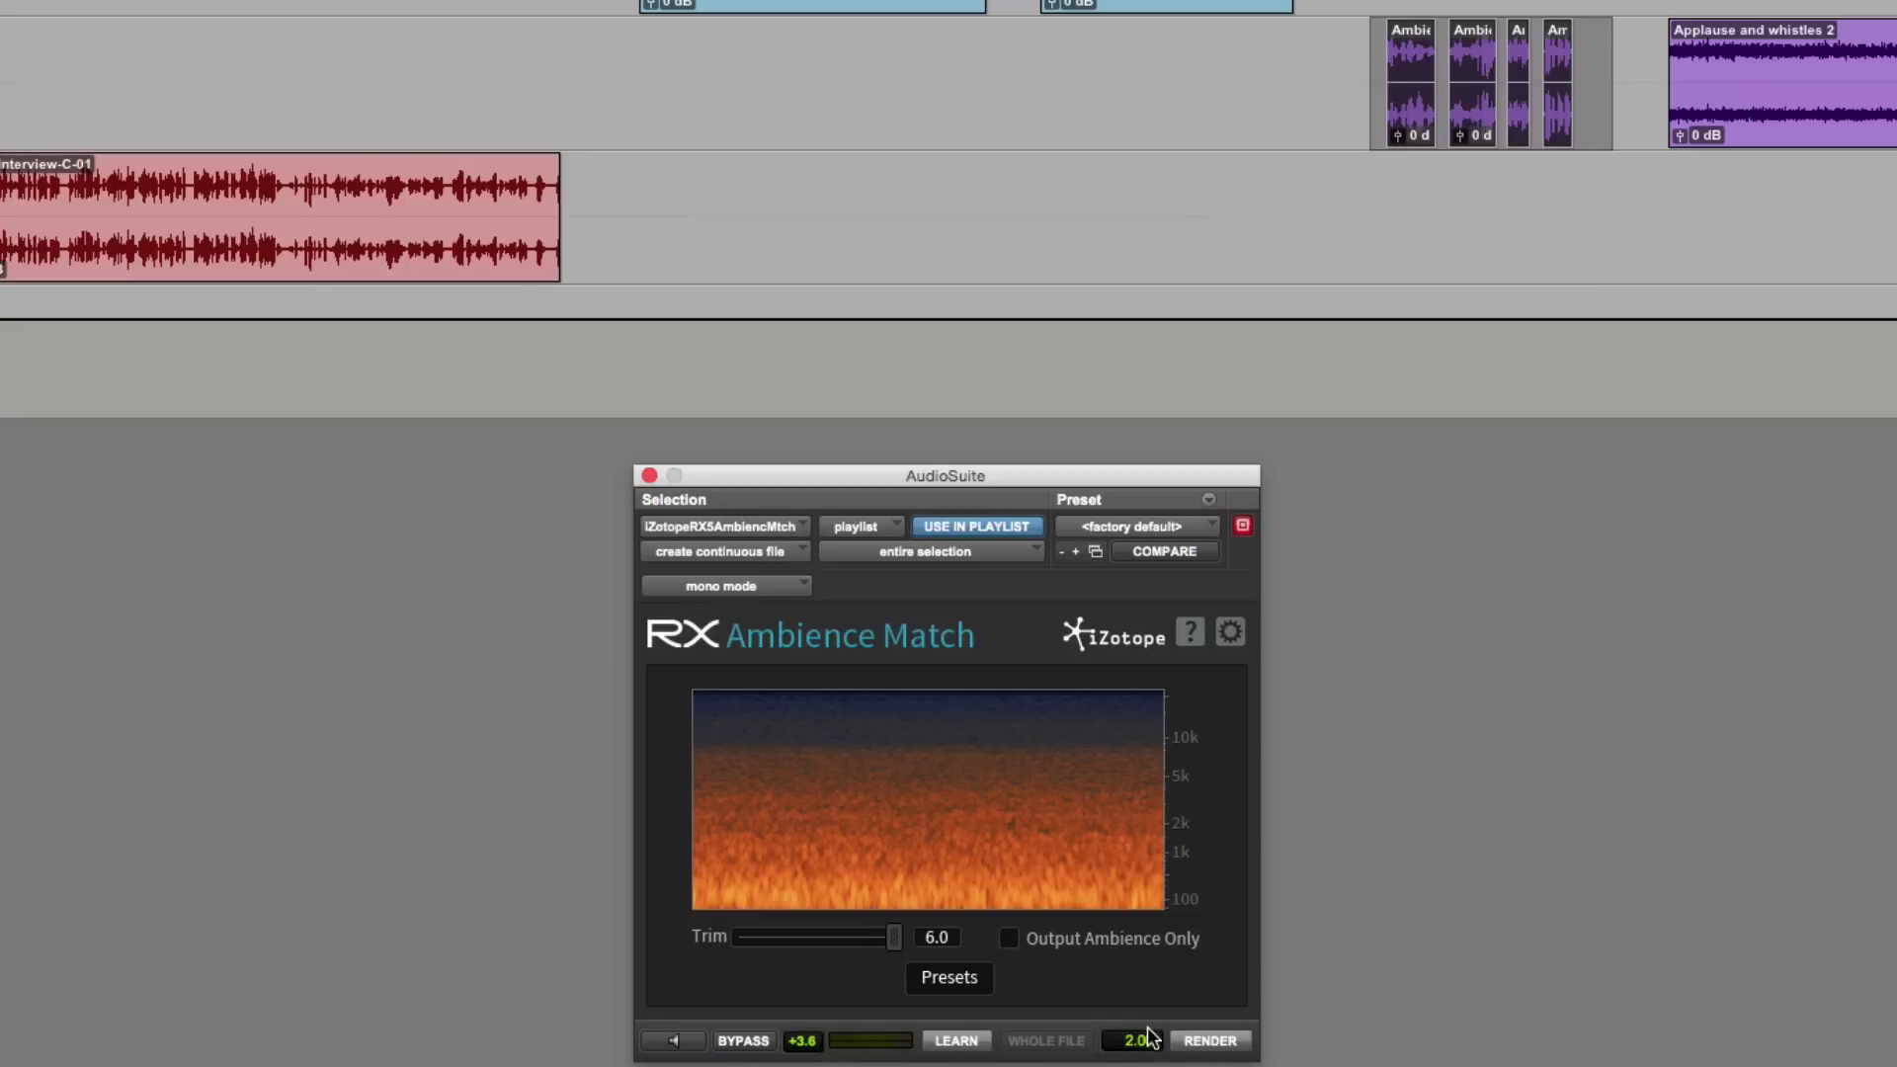
Step: Render Ambience Match across the clips, play the continuous result, and select the new clip
click(1198, 1043)
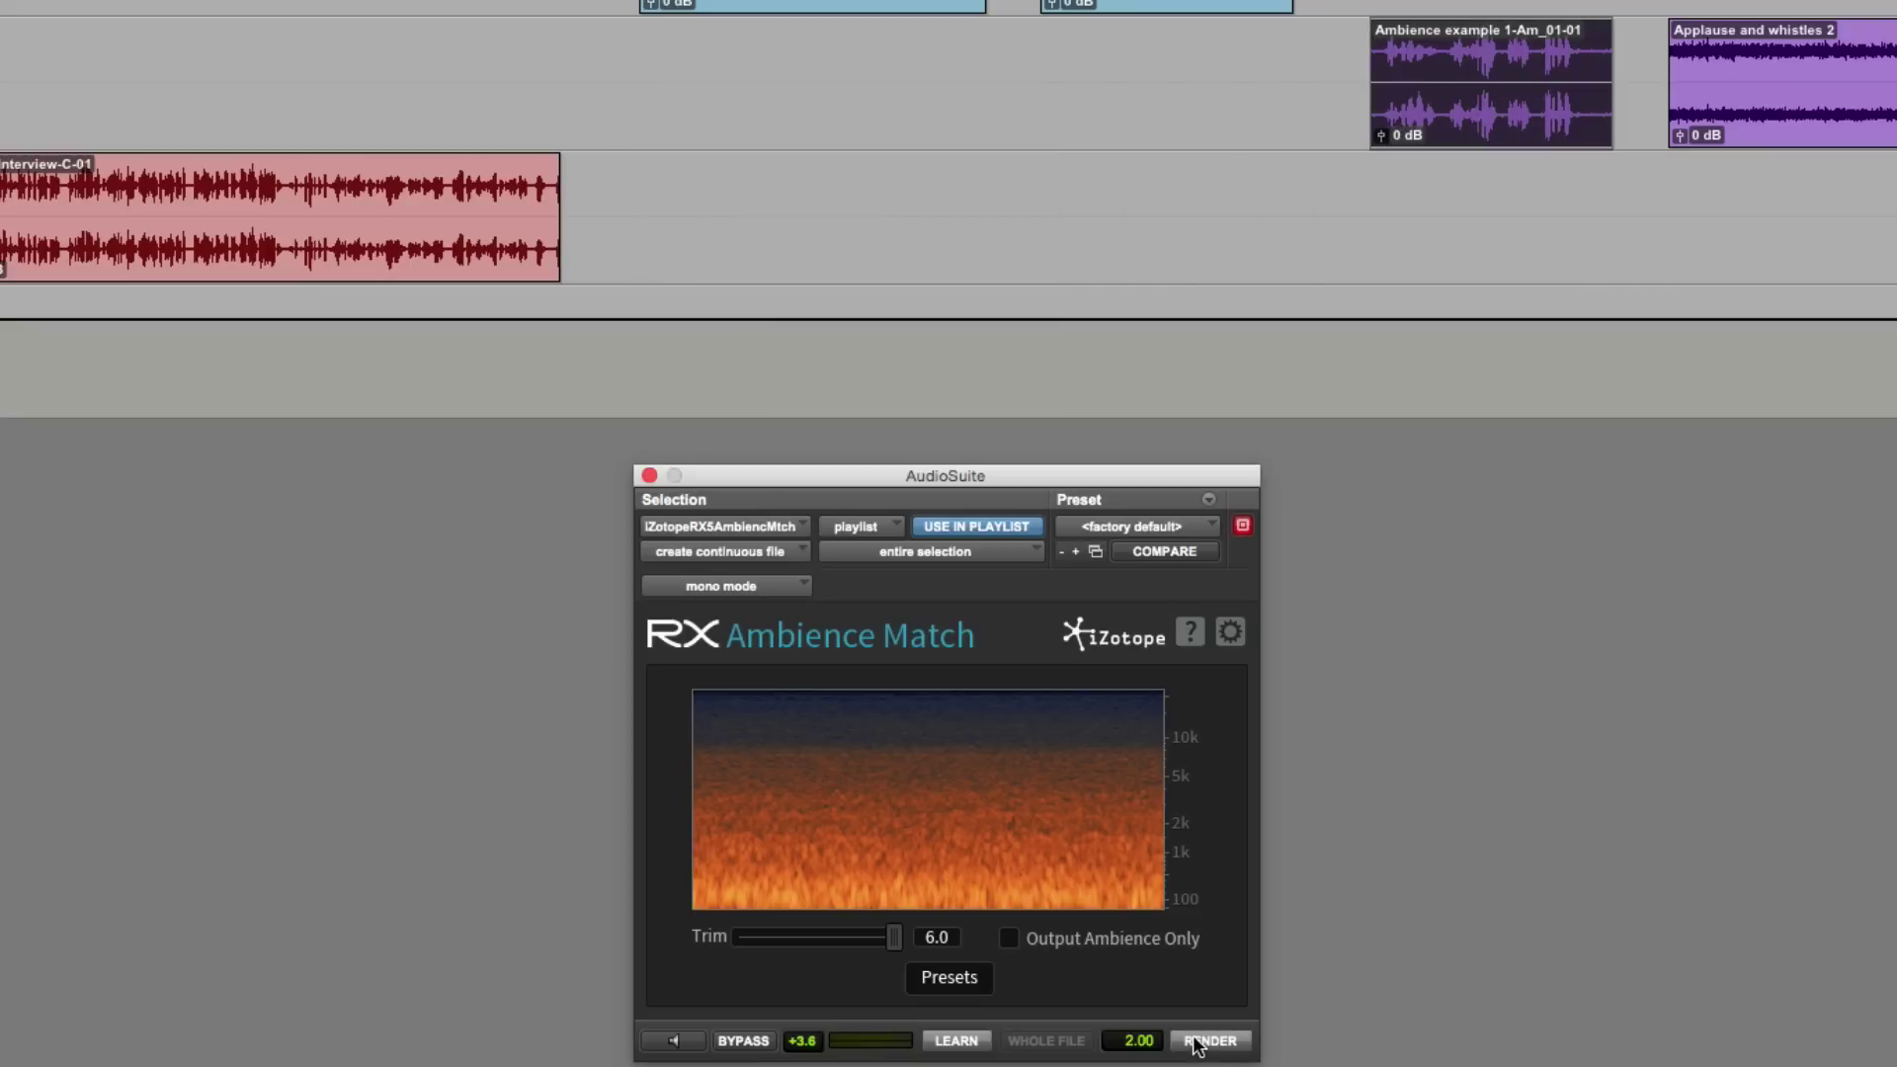
key(space)
double_click(1615, 35)
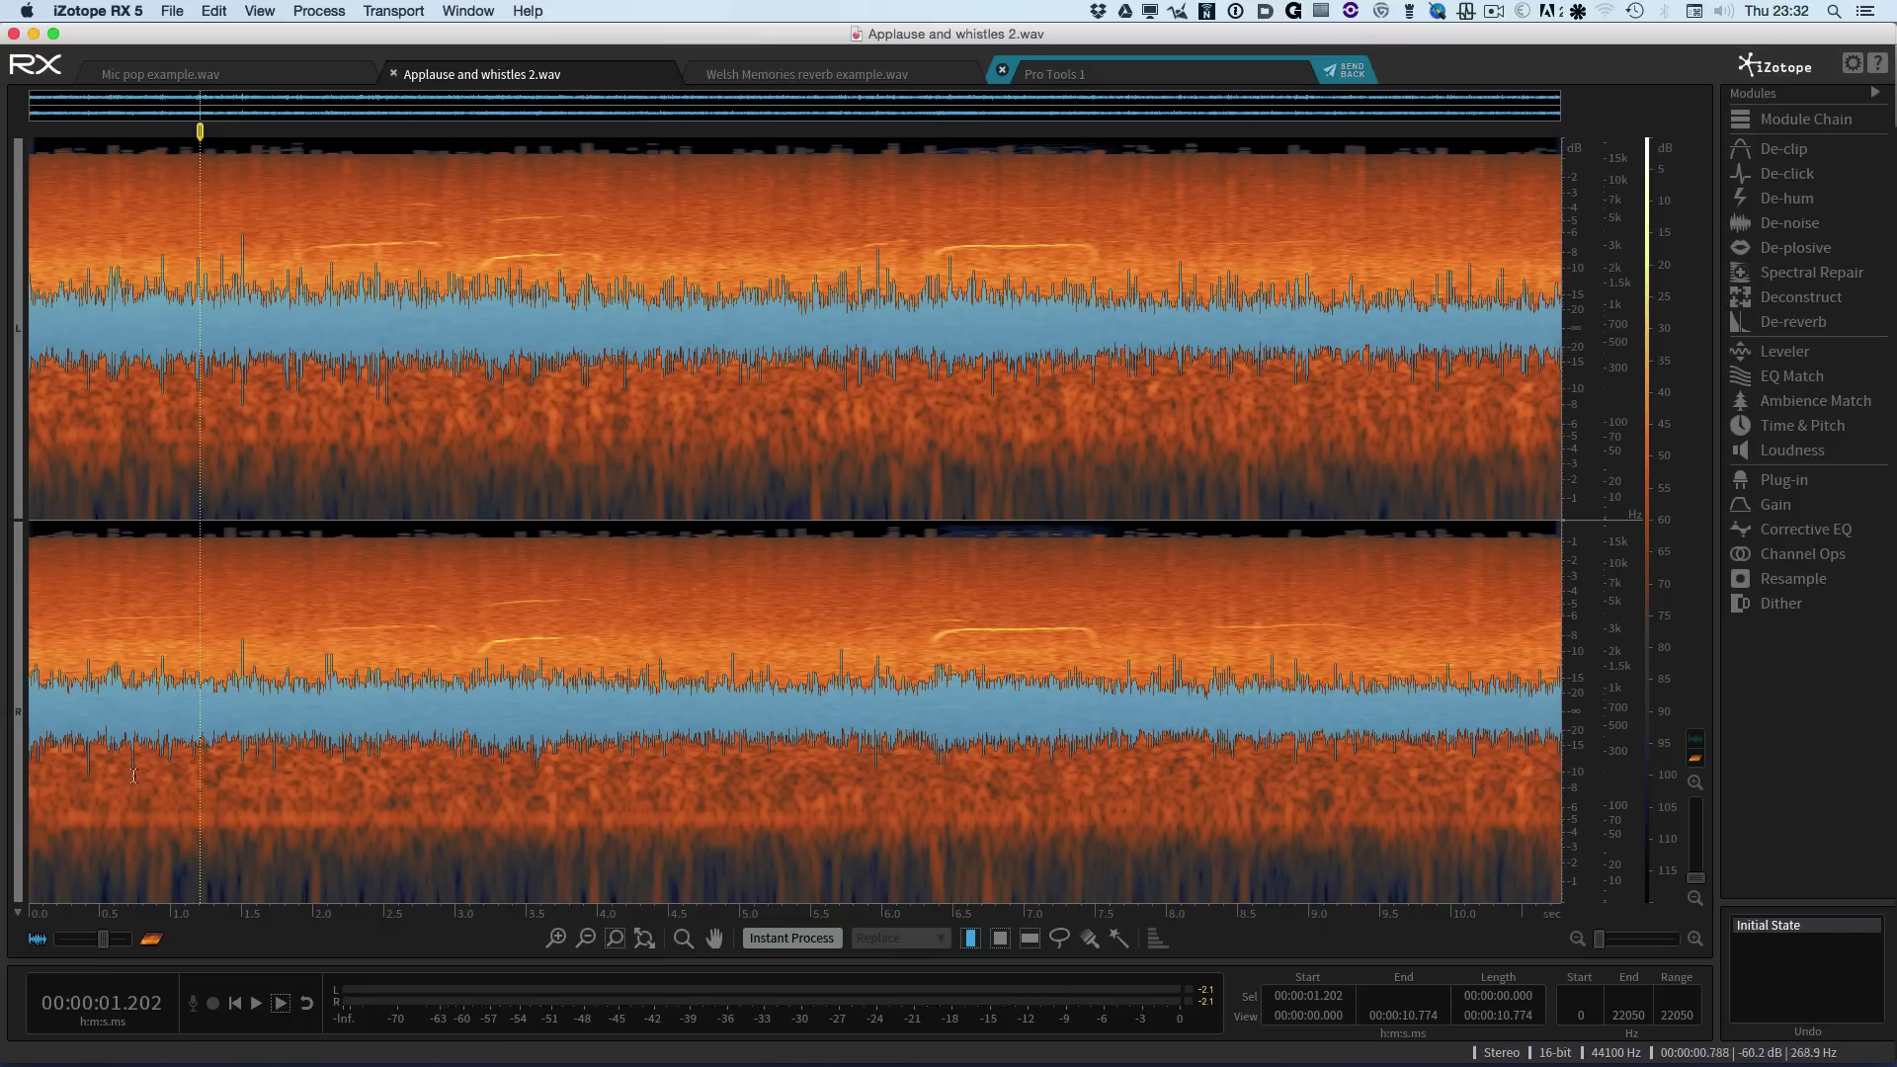
Step: Fade the waveform out to a spectrogram-only view during playback, then enable instant processing
key(space)
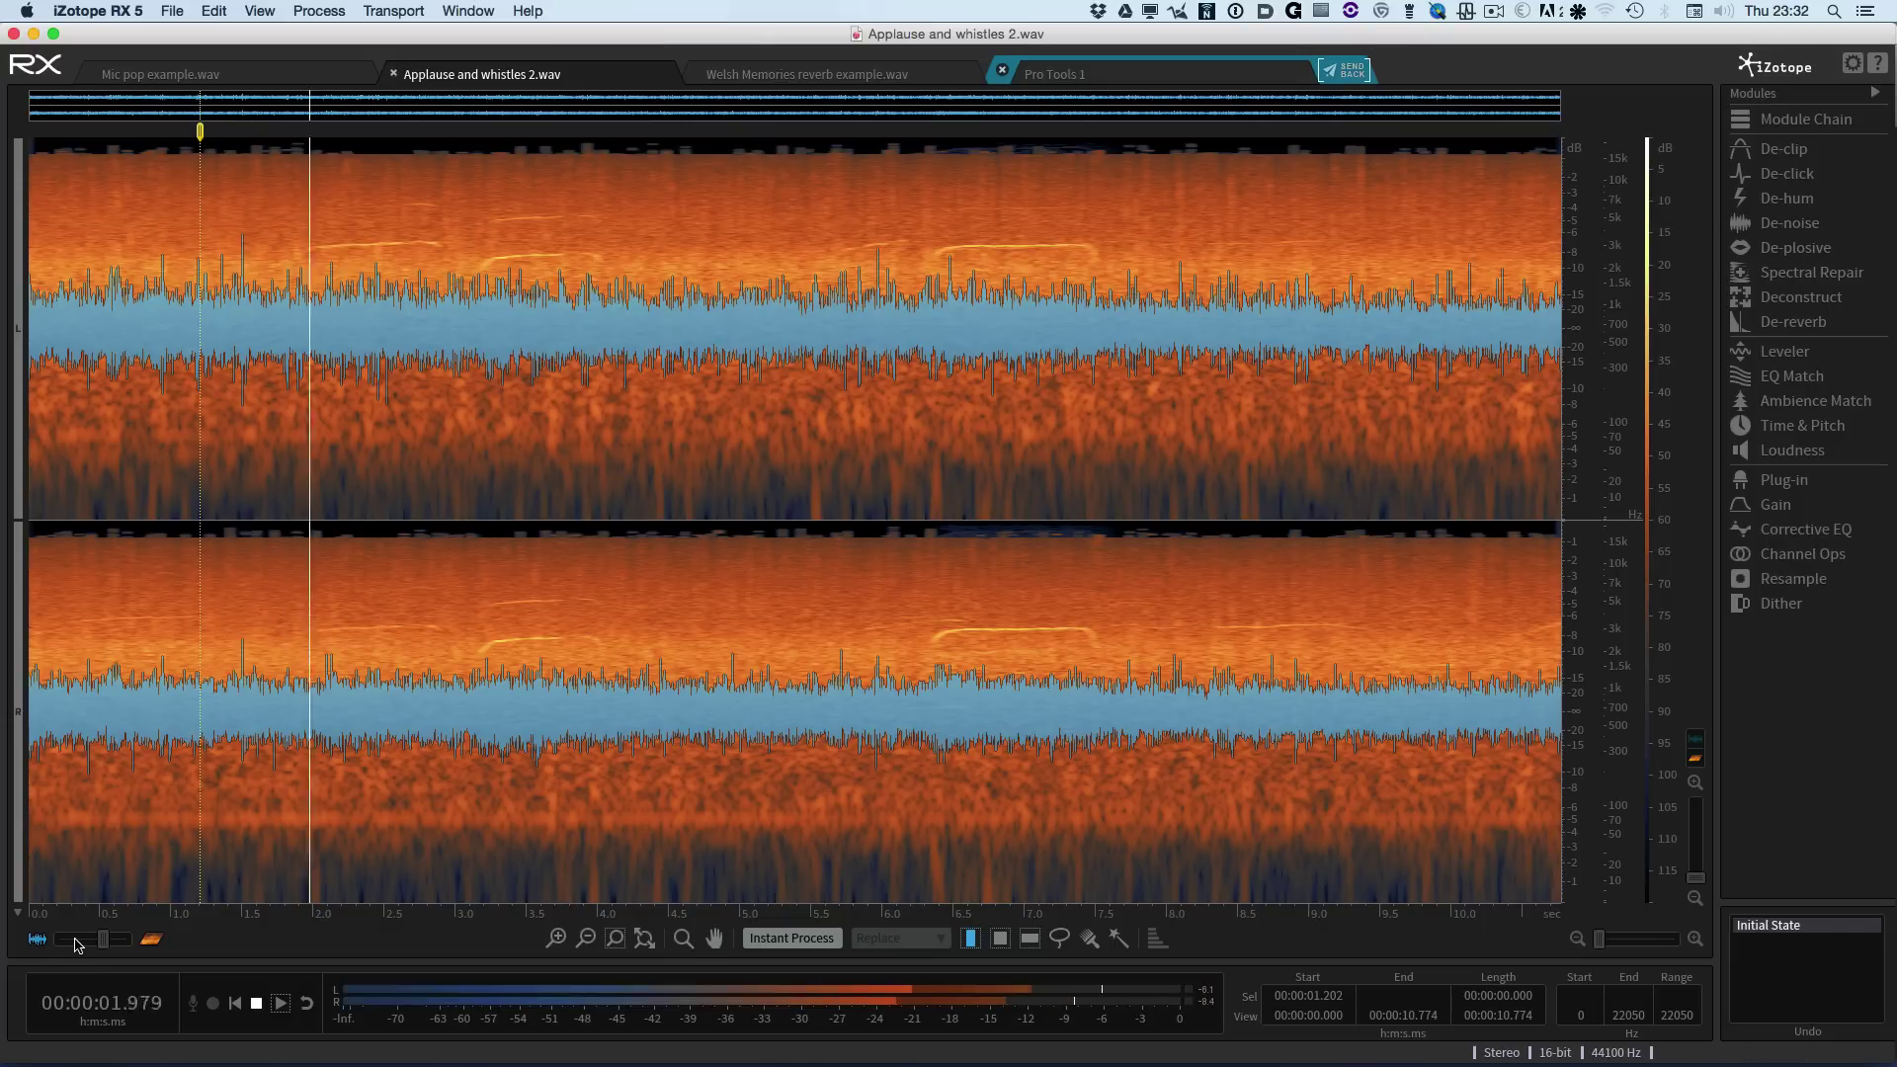
drag(106, 939, 125, 940)
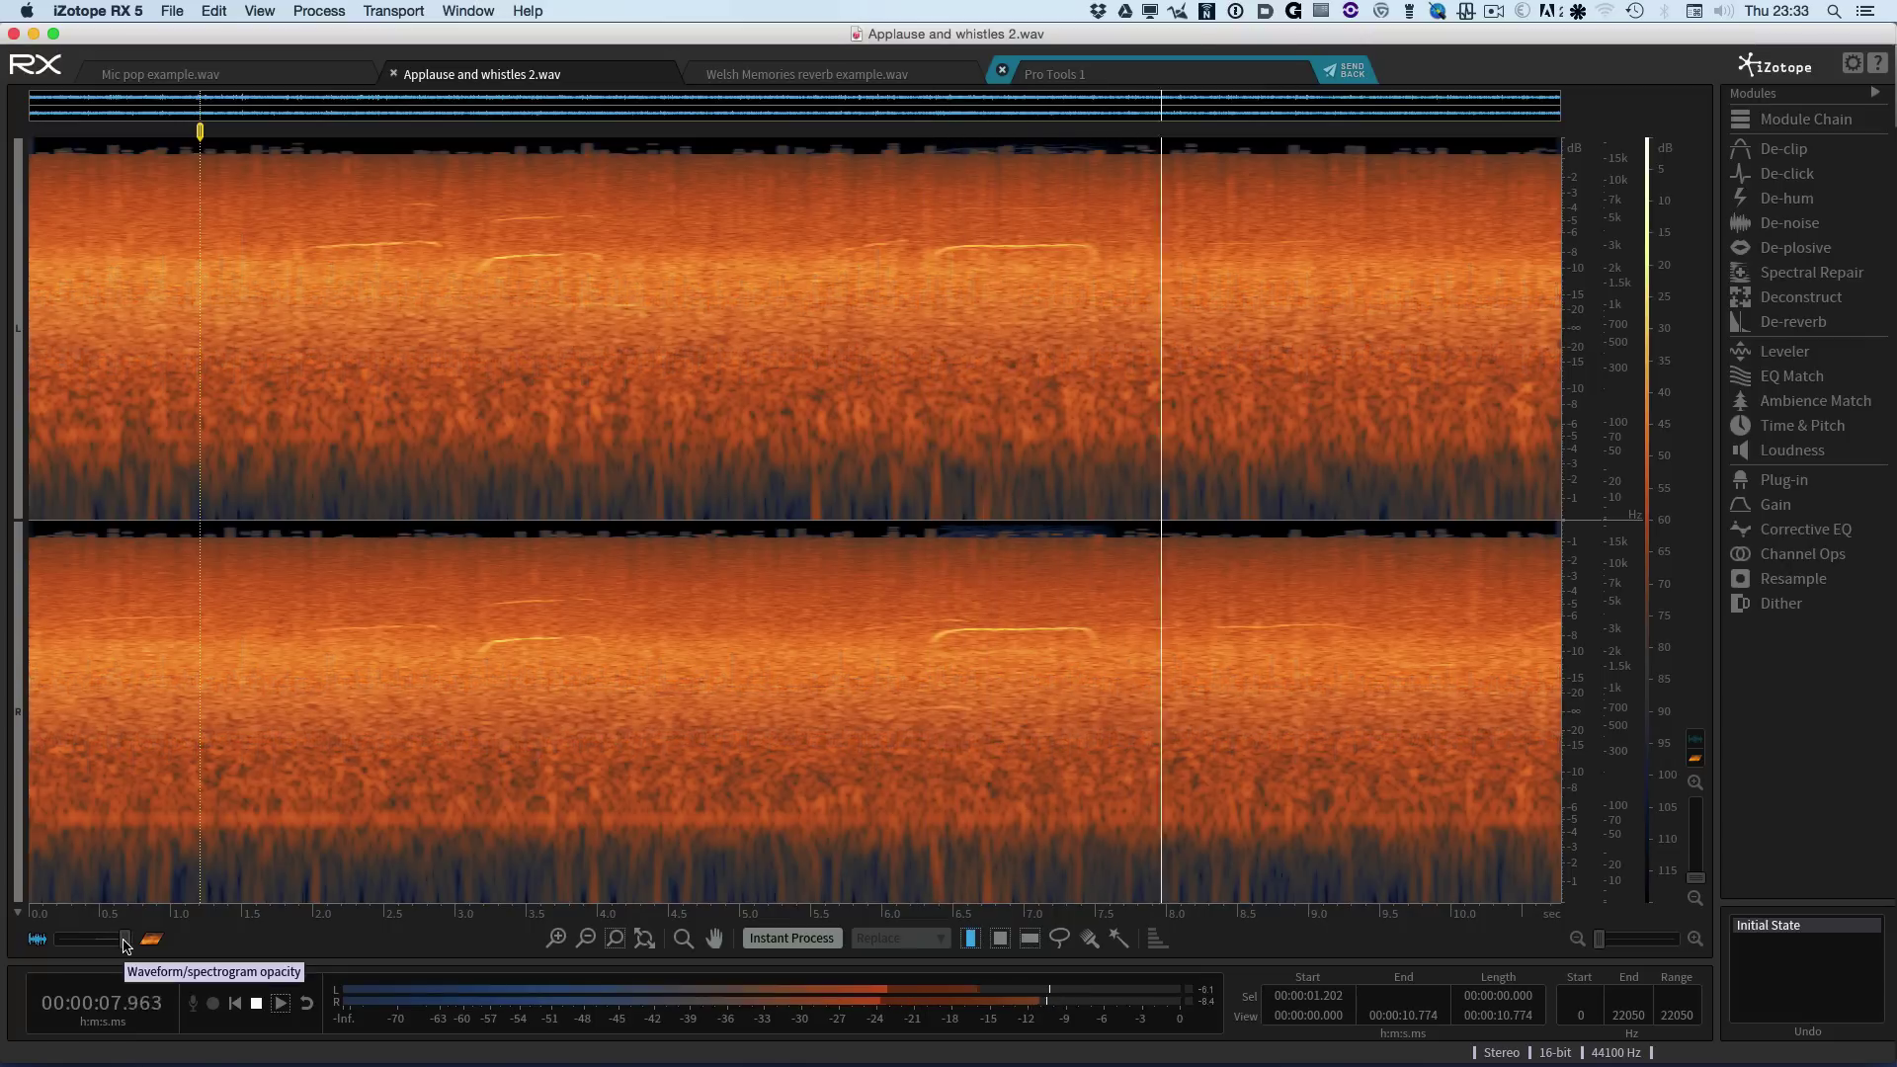
key(space)
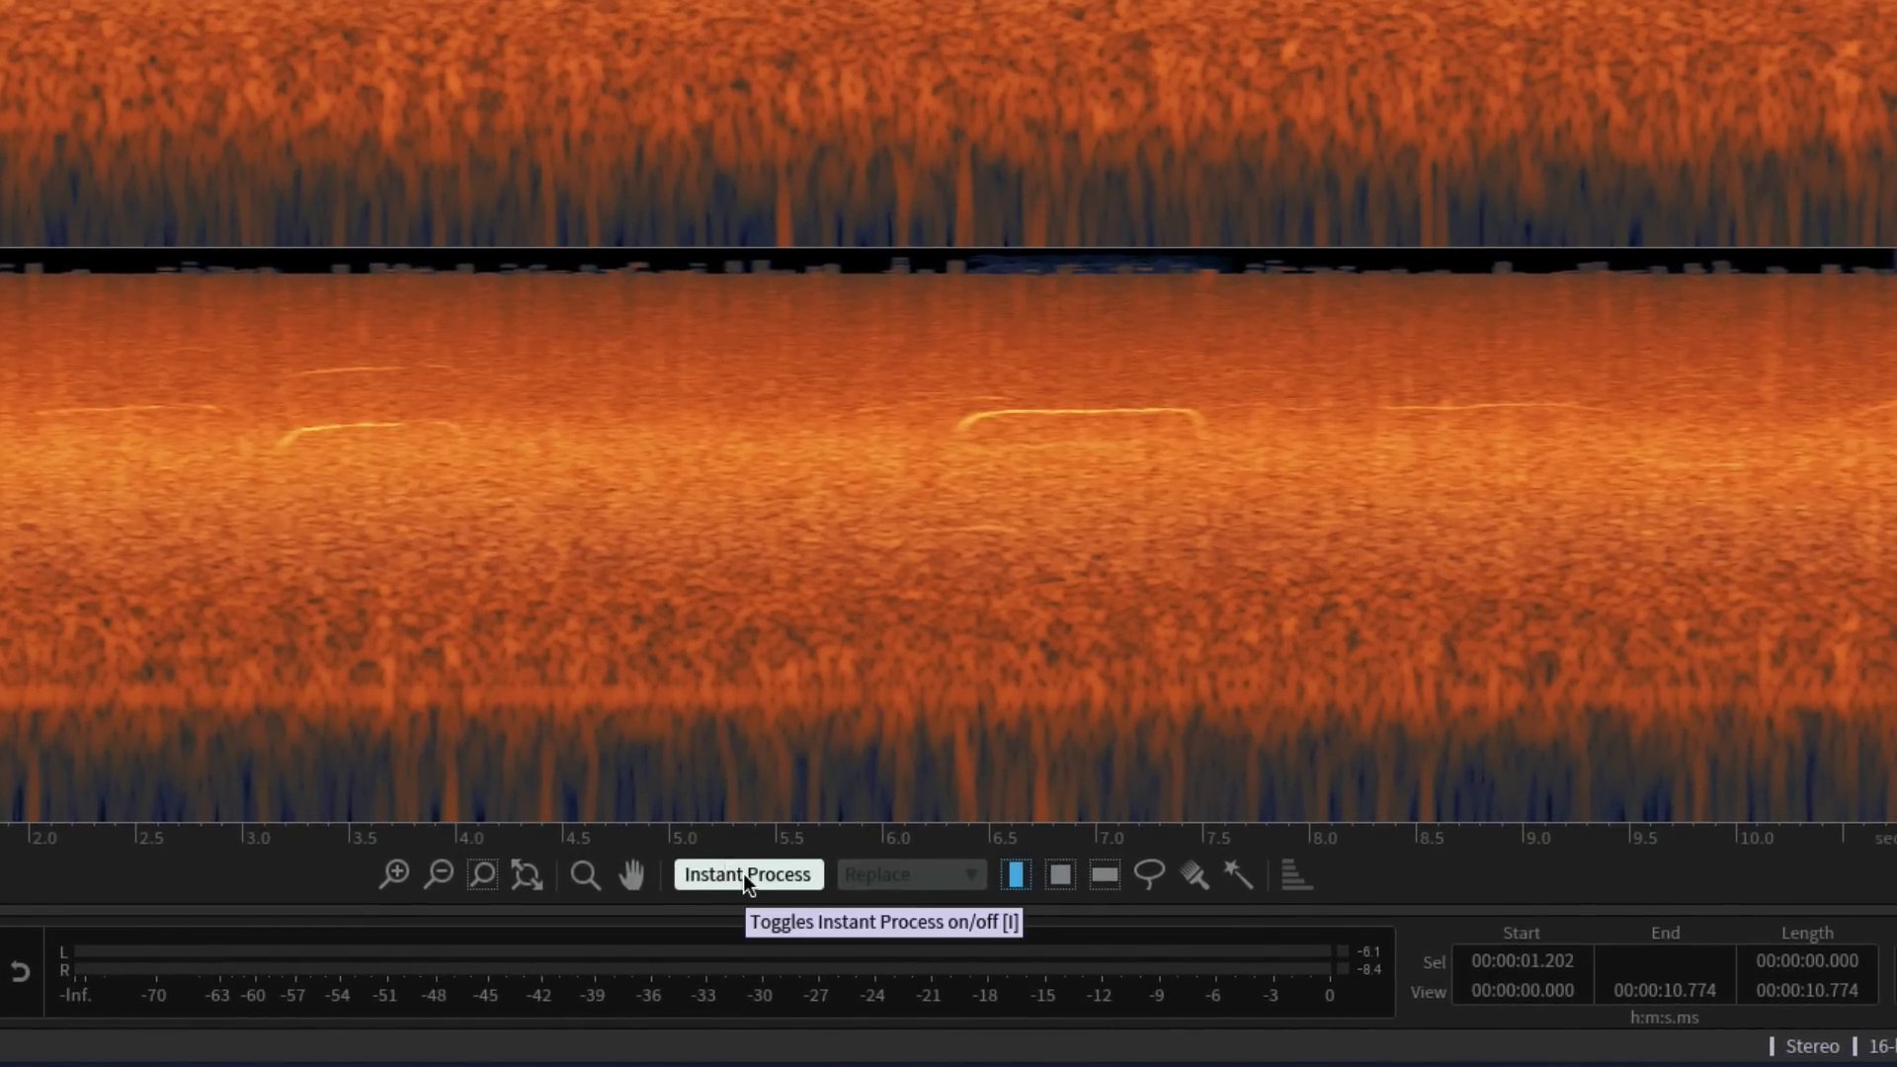
click(743, 873)
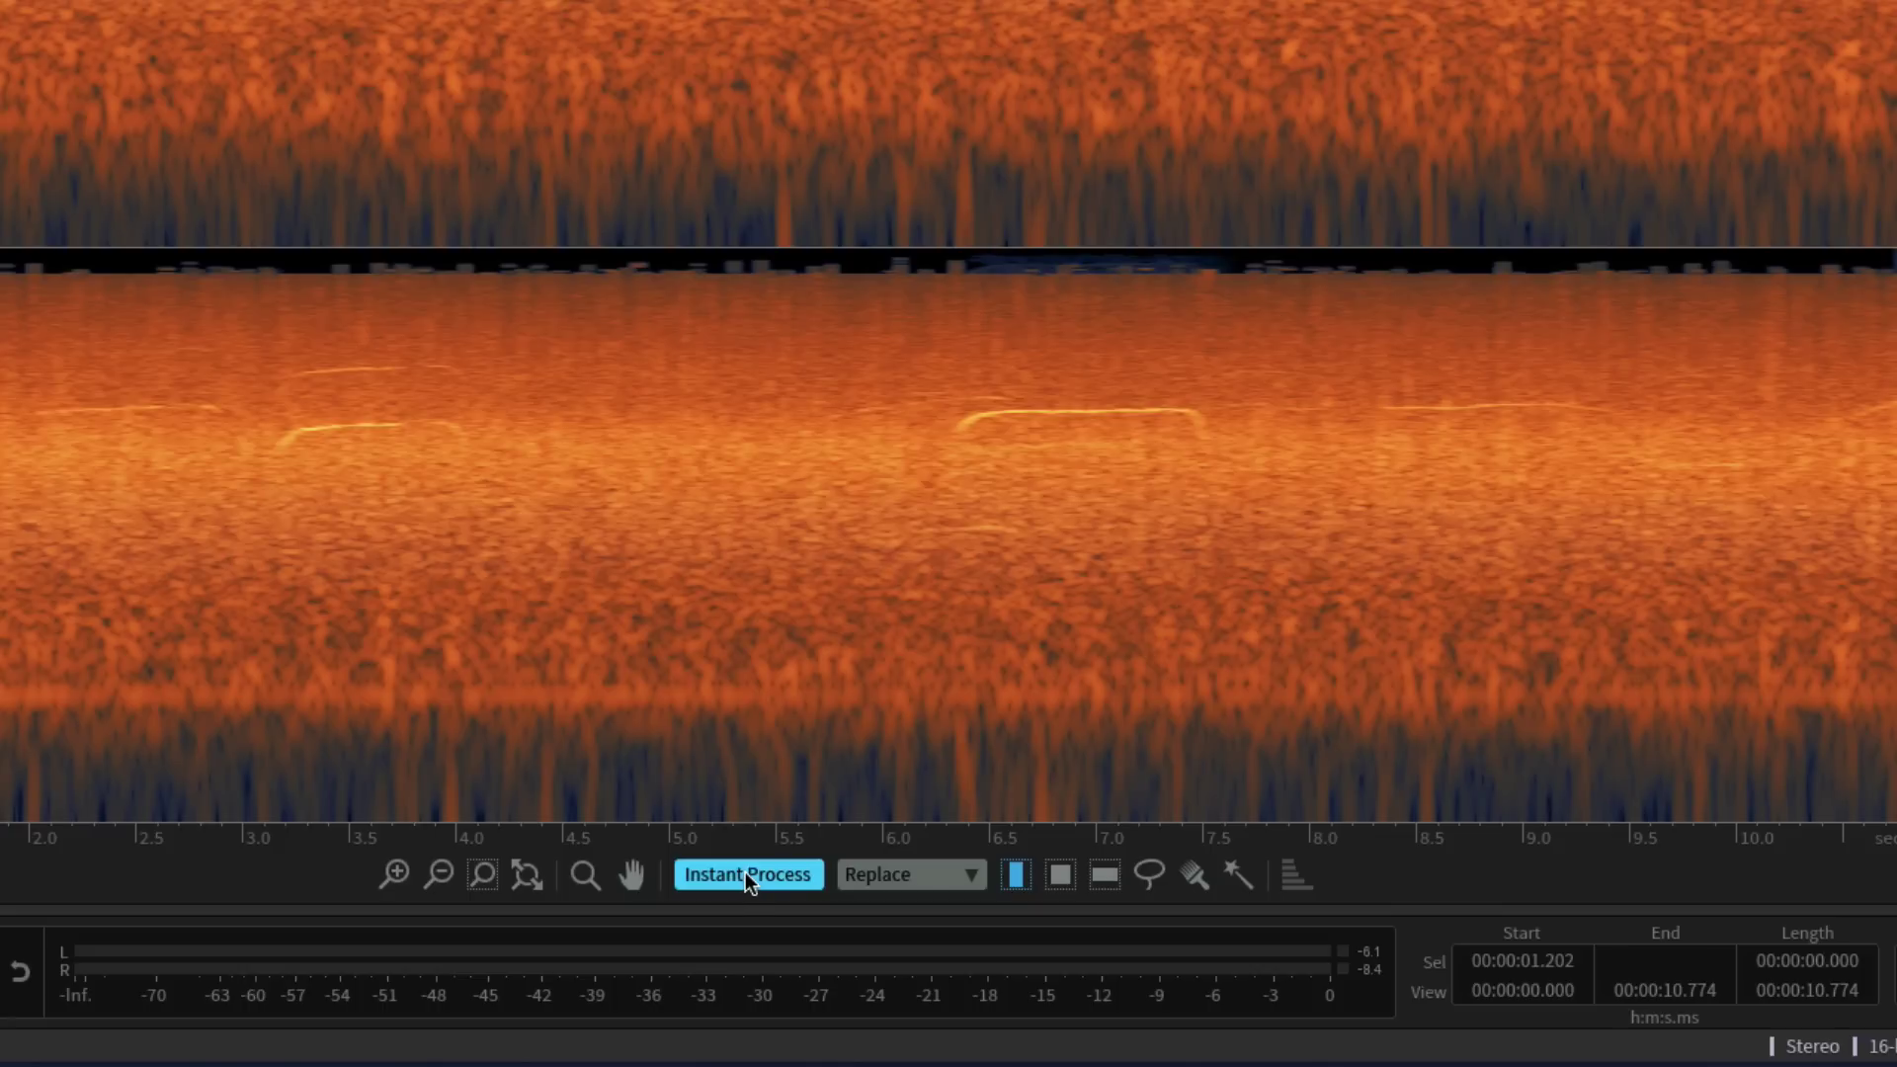
click(915, 874)
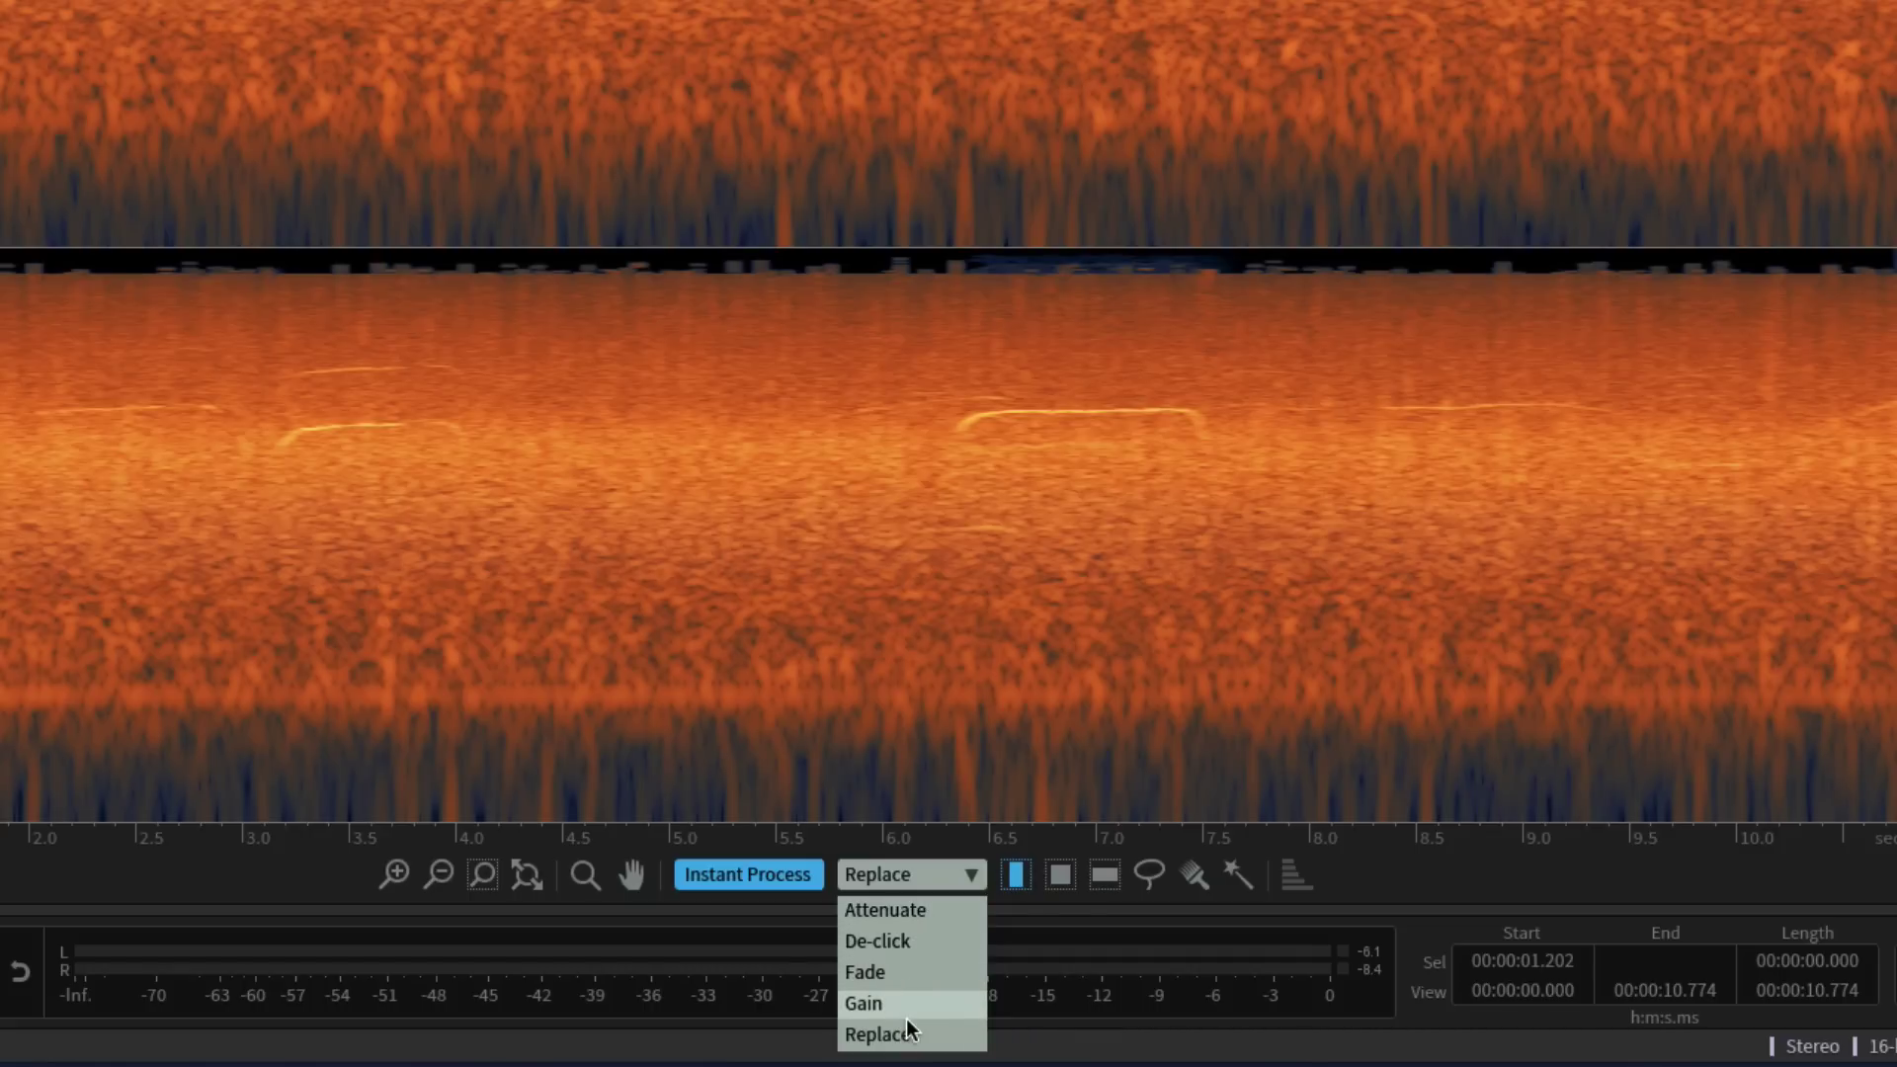
Step: Set instant processing to Attenuate and Magic Wand-attenuate the first whistle and its harmonics near 3.2 s
click(898, 908)
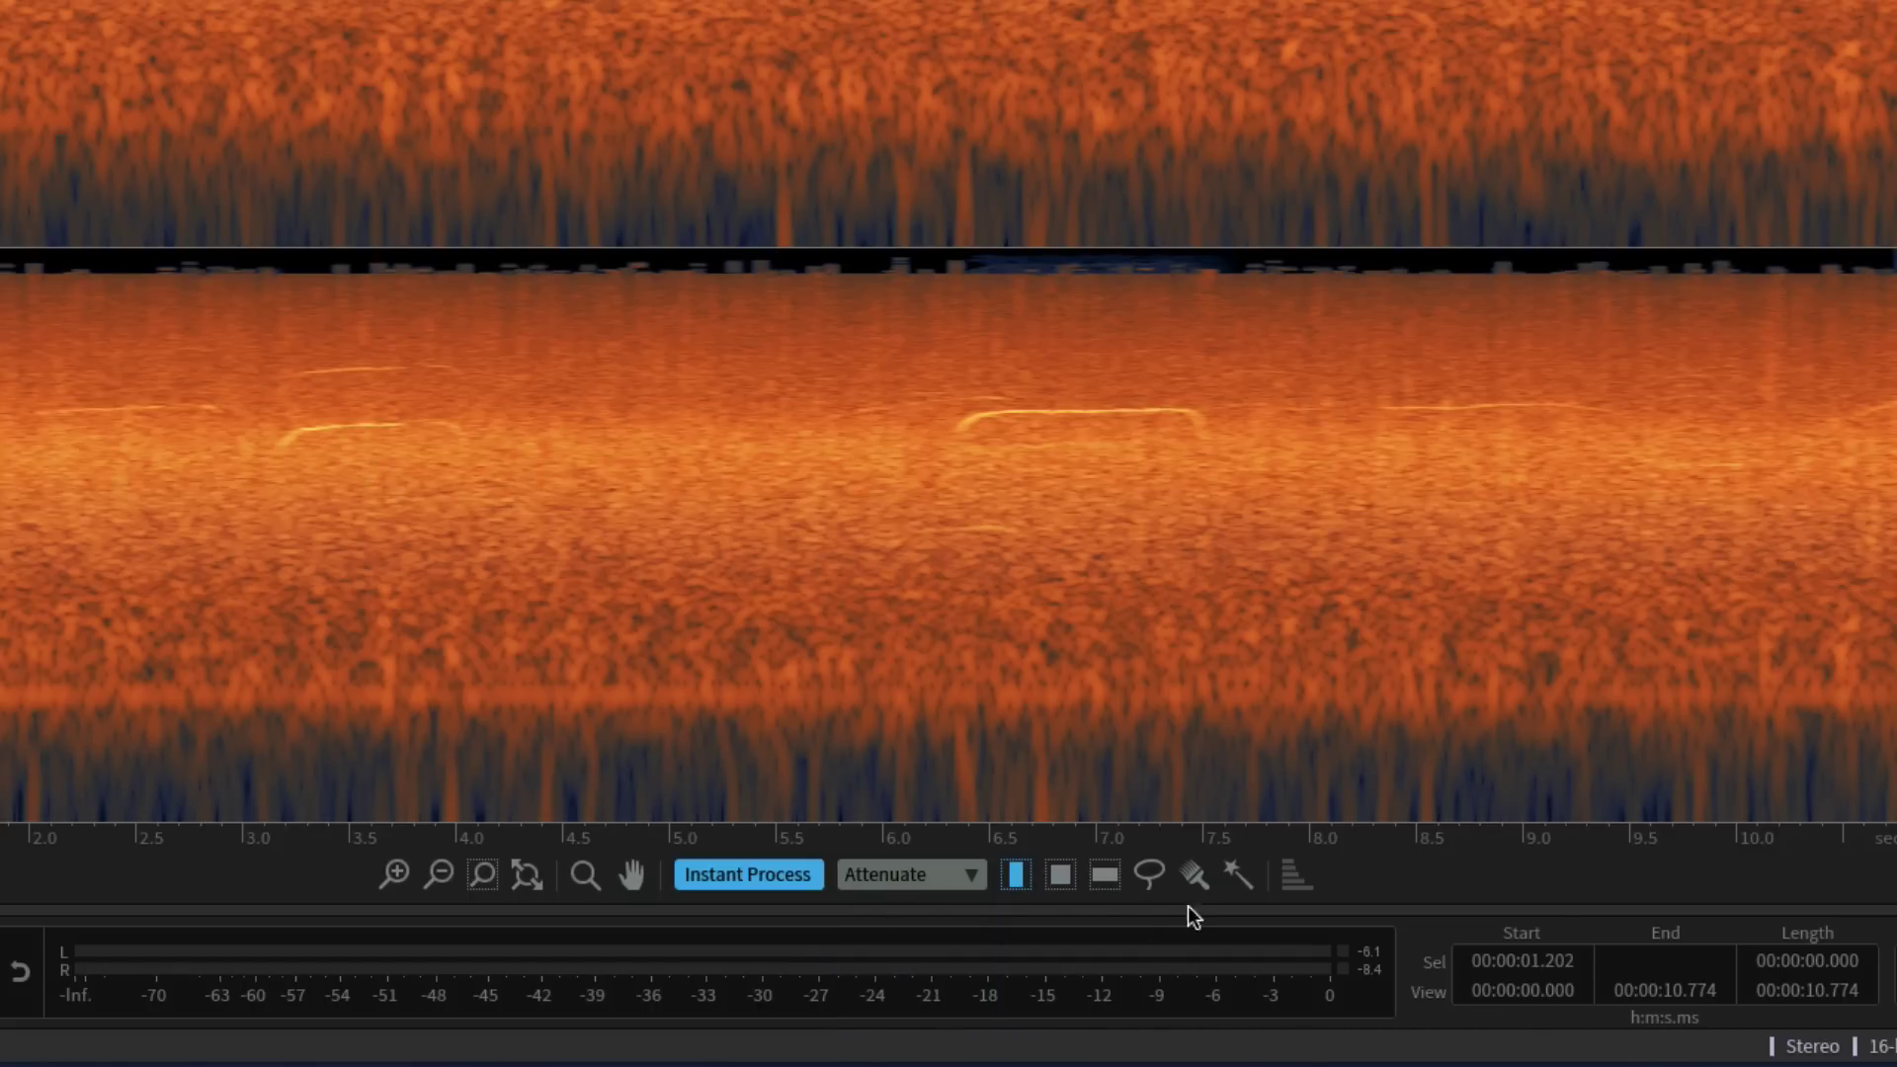
click(1239, 873)
click(296, 433)
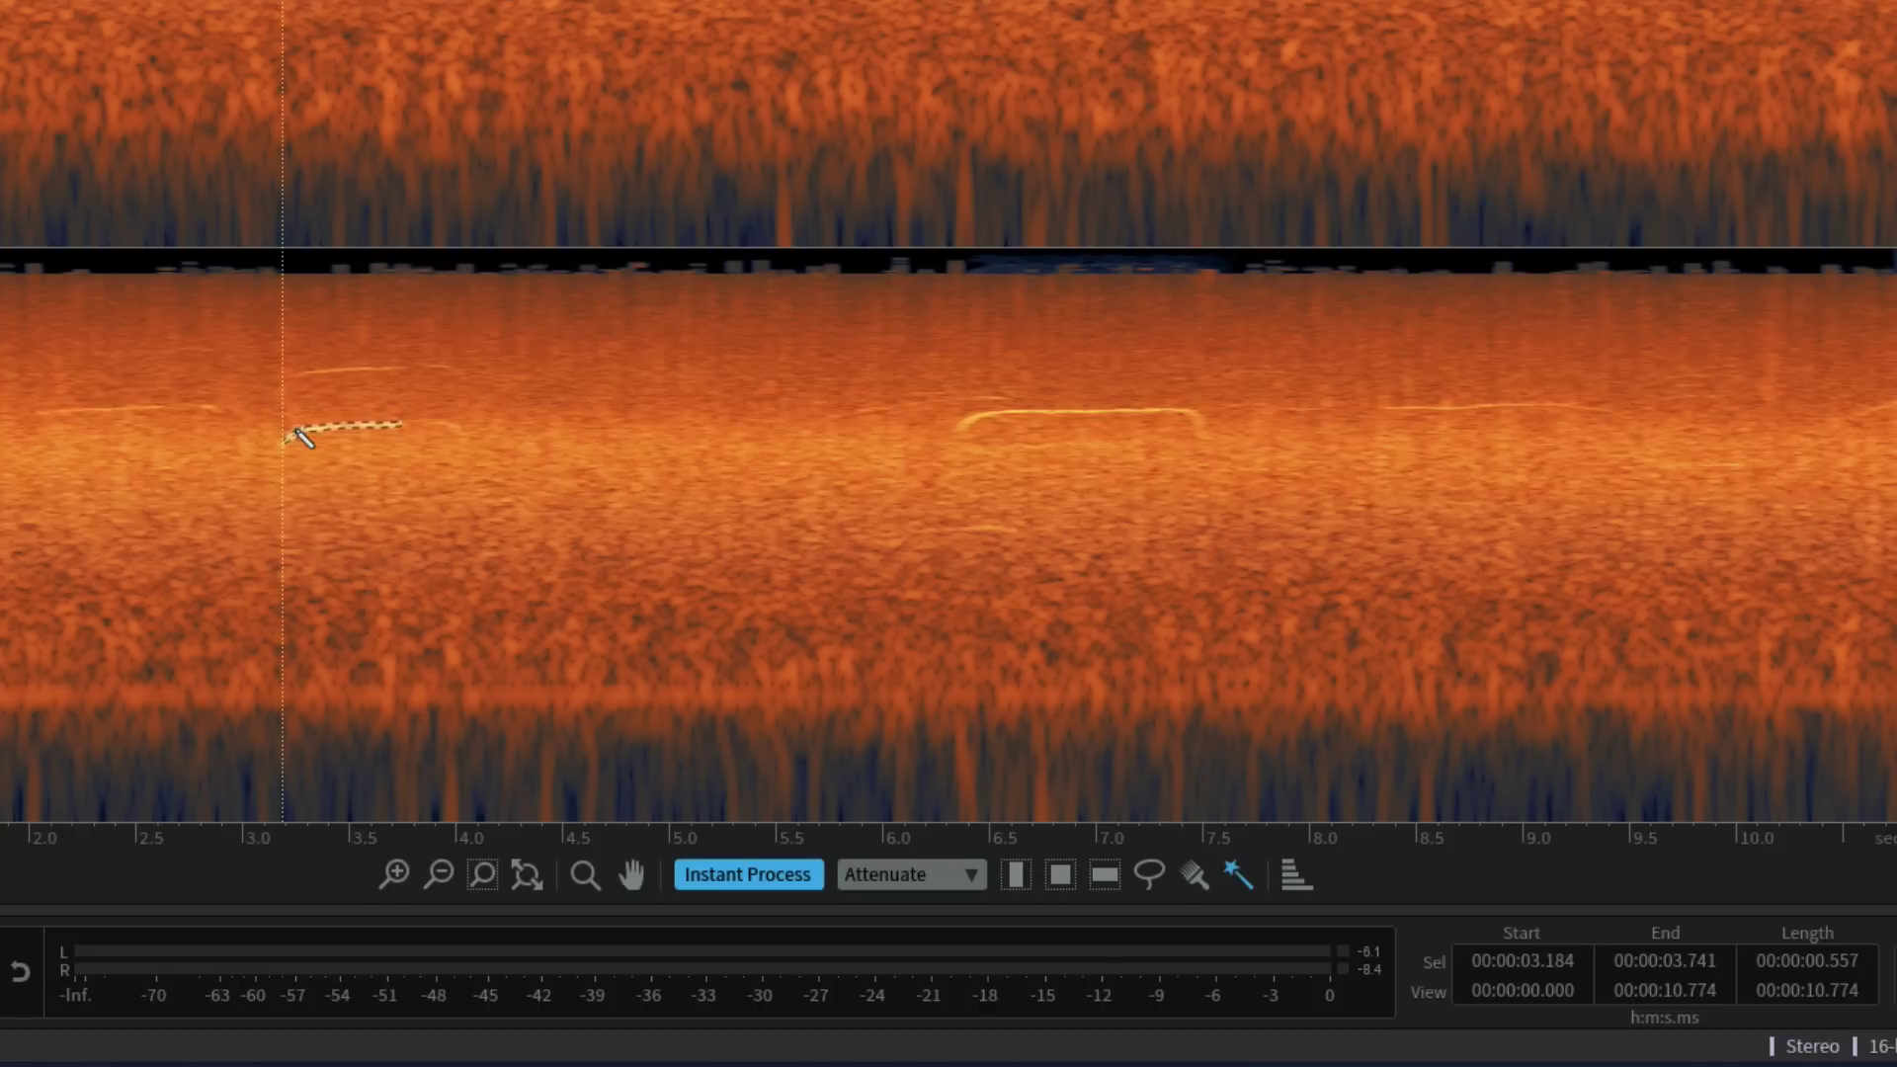
shift+click(433, 419)
shift+click(409, 419)
shift+click(380, 421)
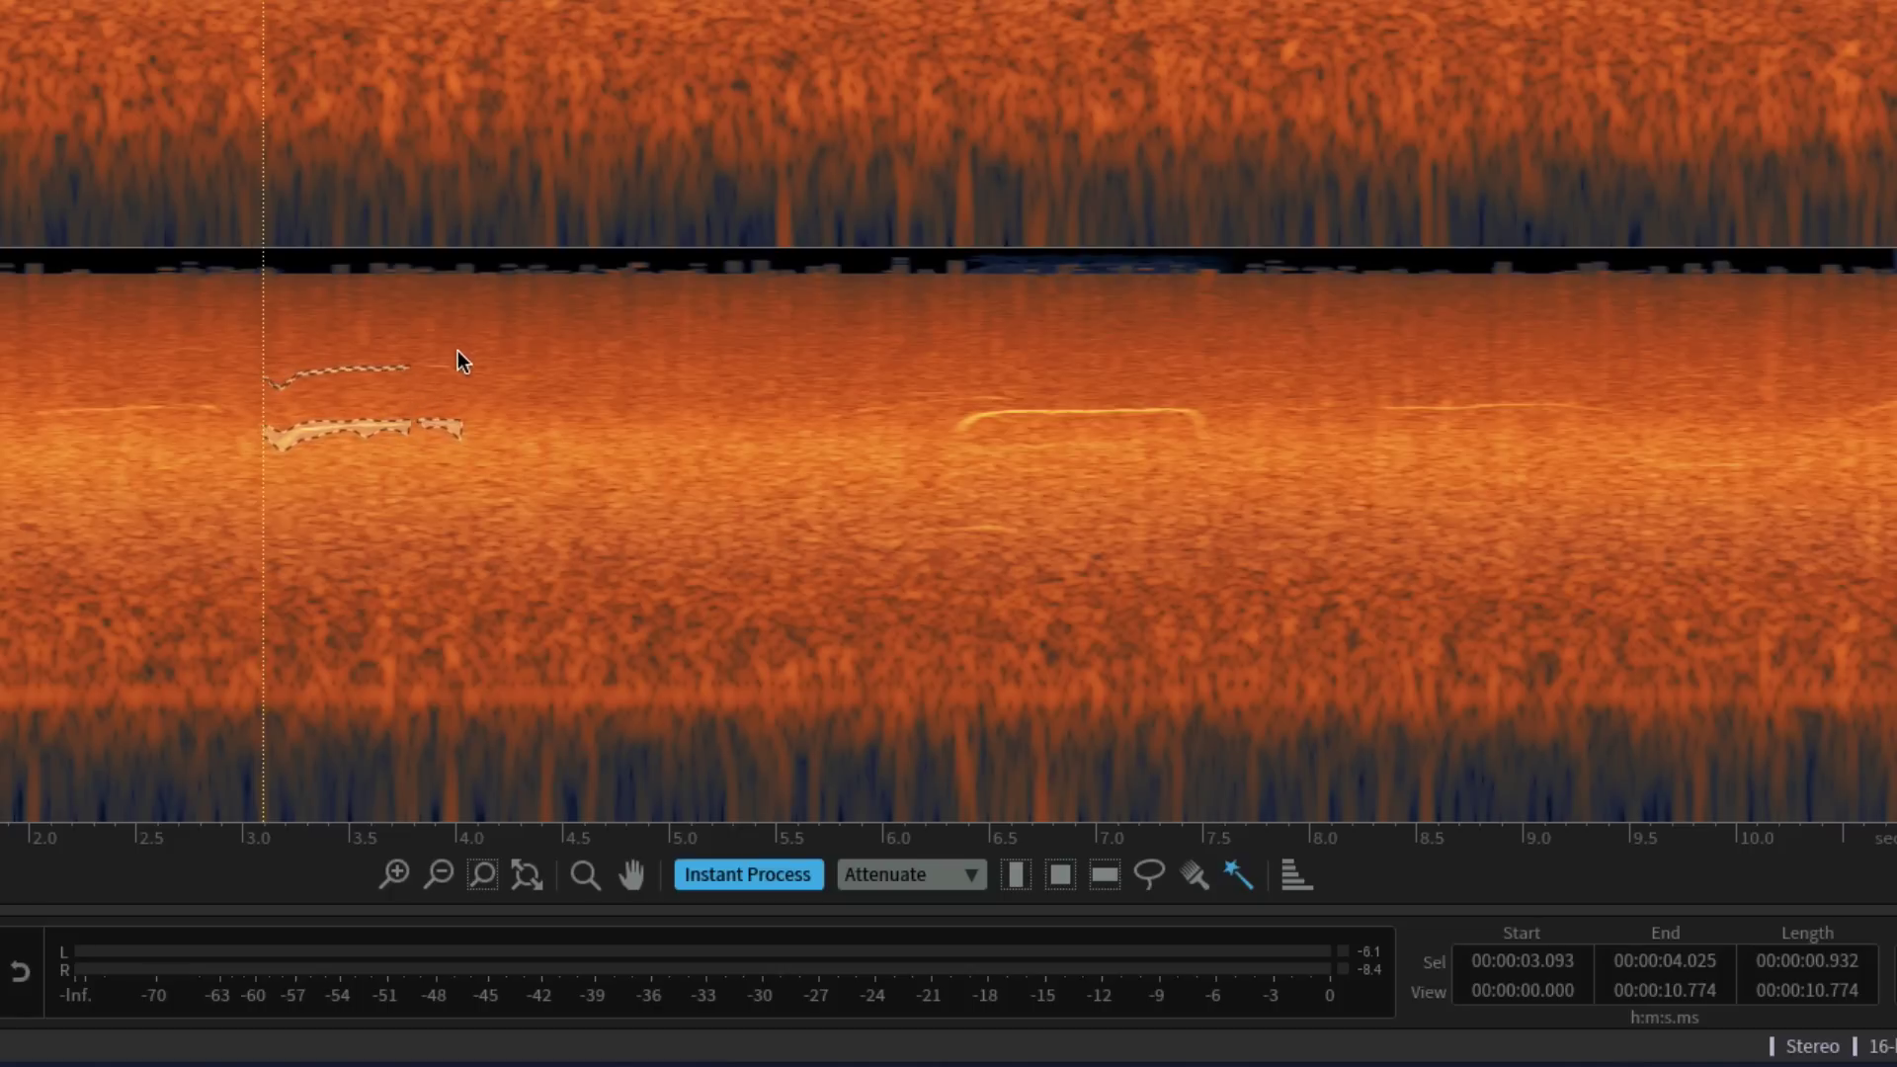
click(395, 406)
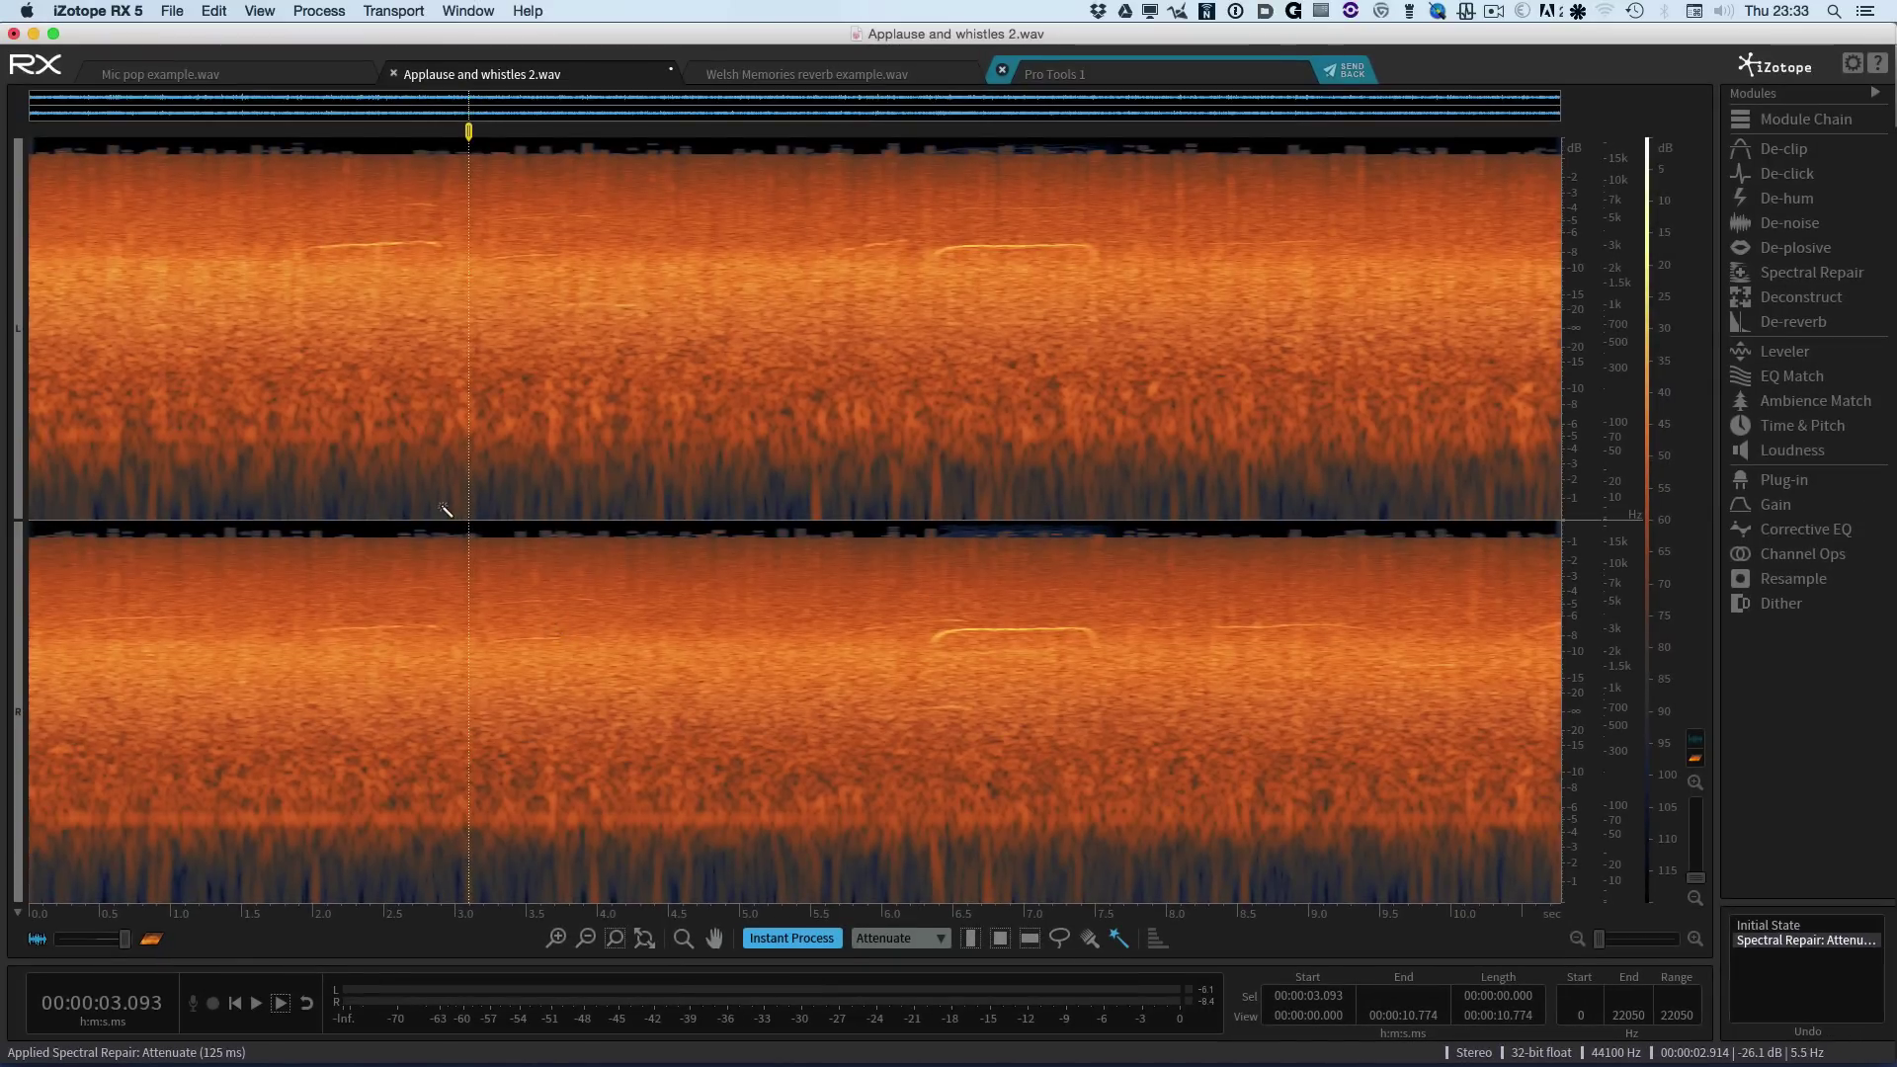
Step: Play back the repaired first whistle from just before it
click(441, 132)
key(space)
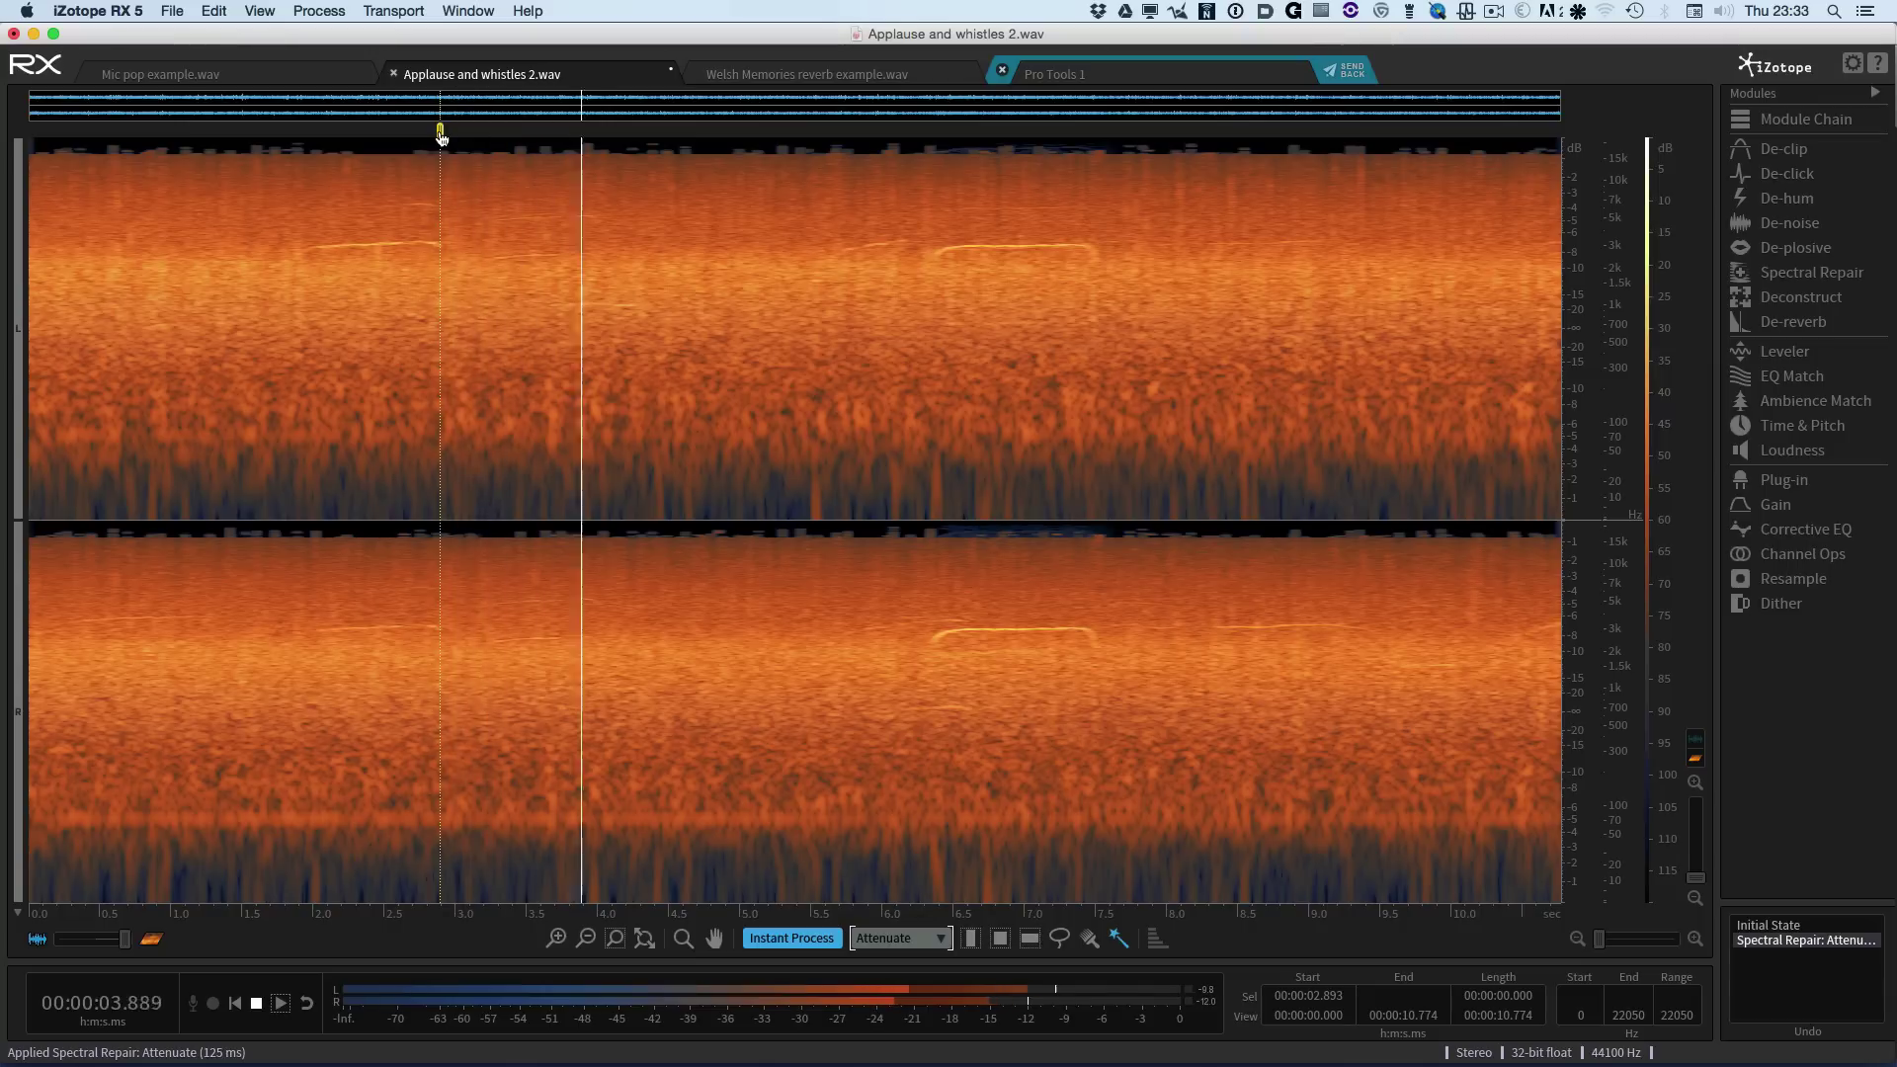
key(space)
key(space)
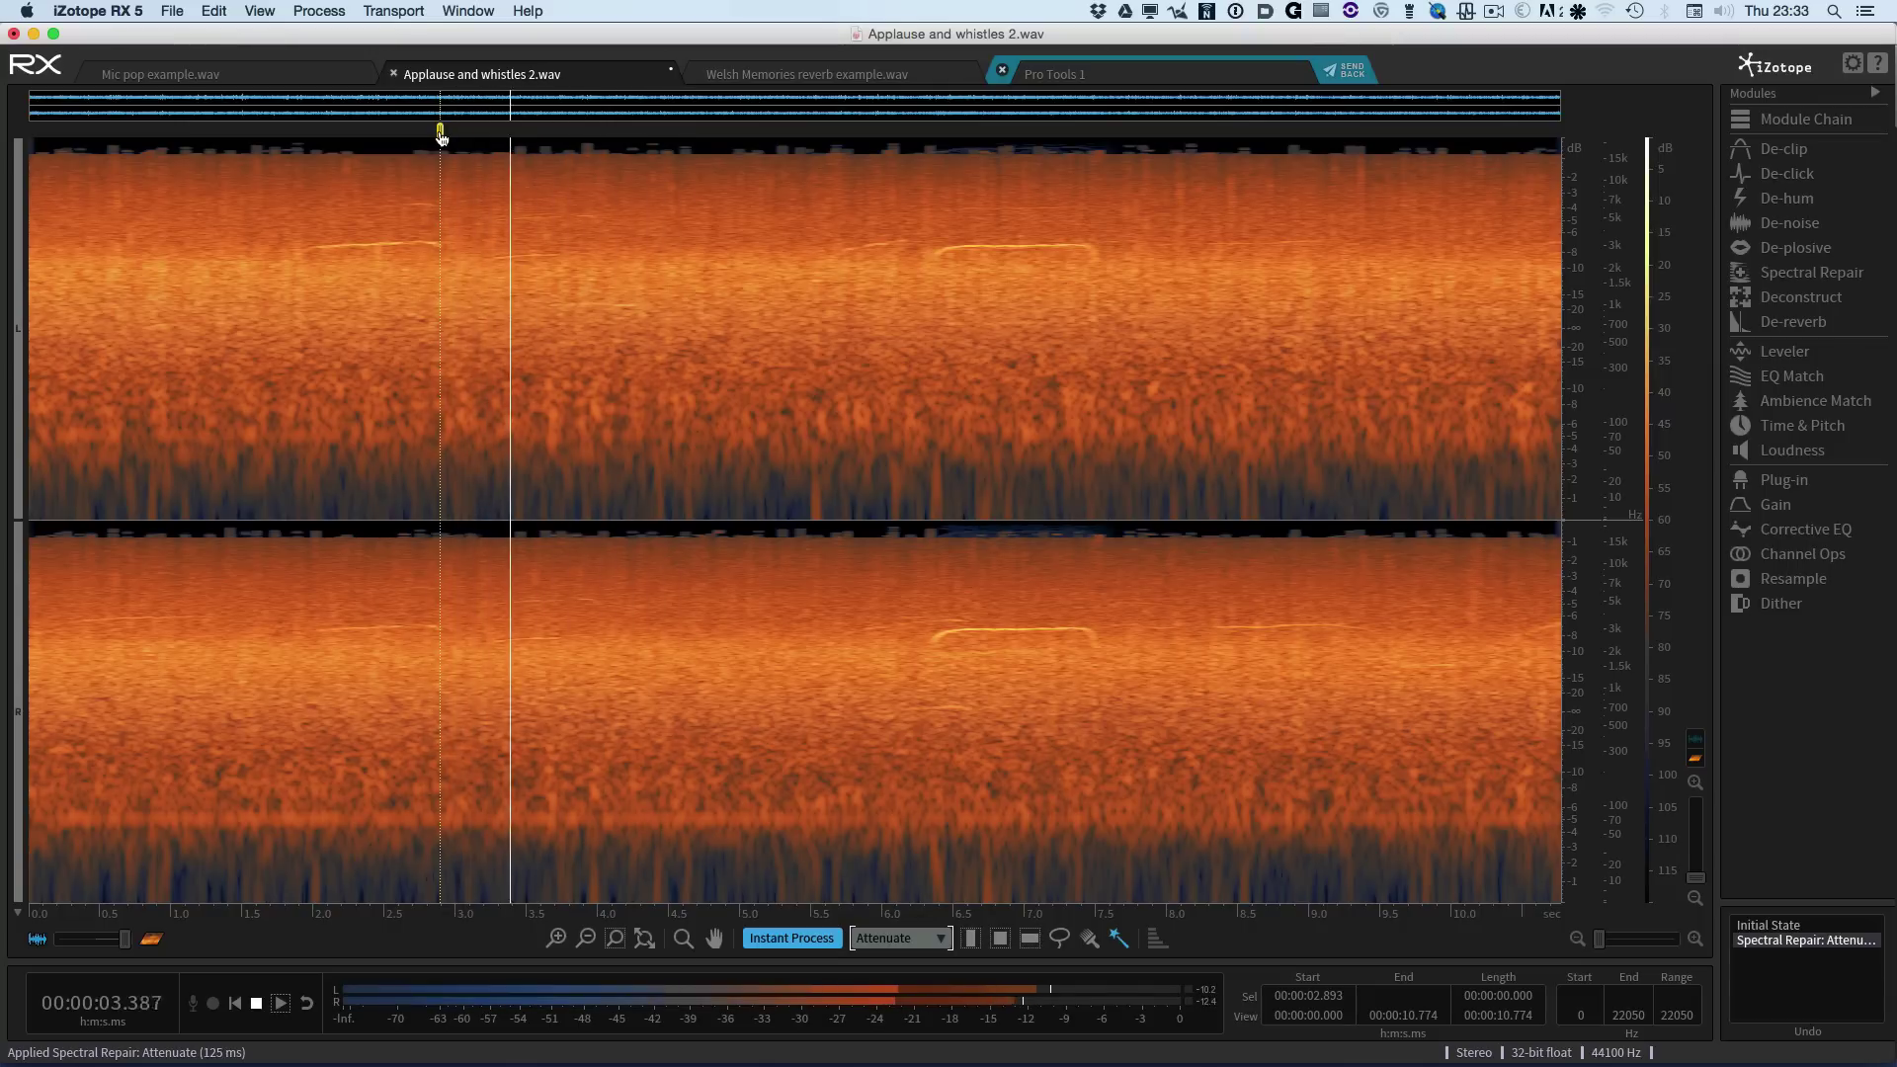
key(space)
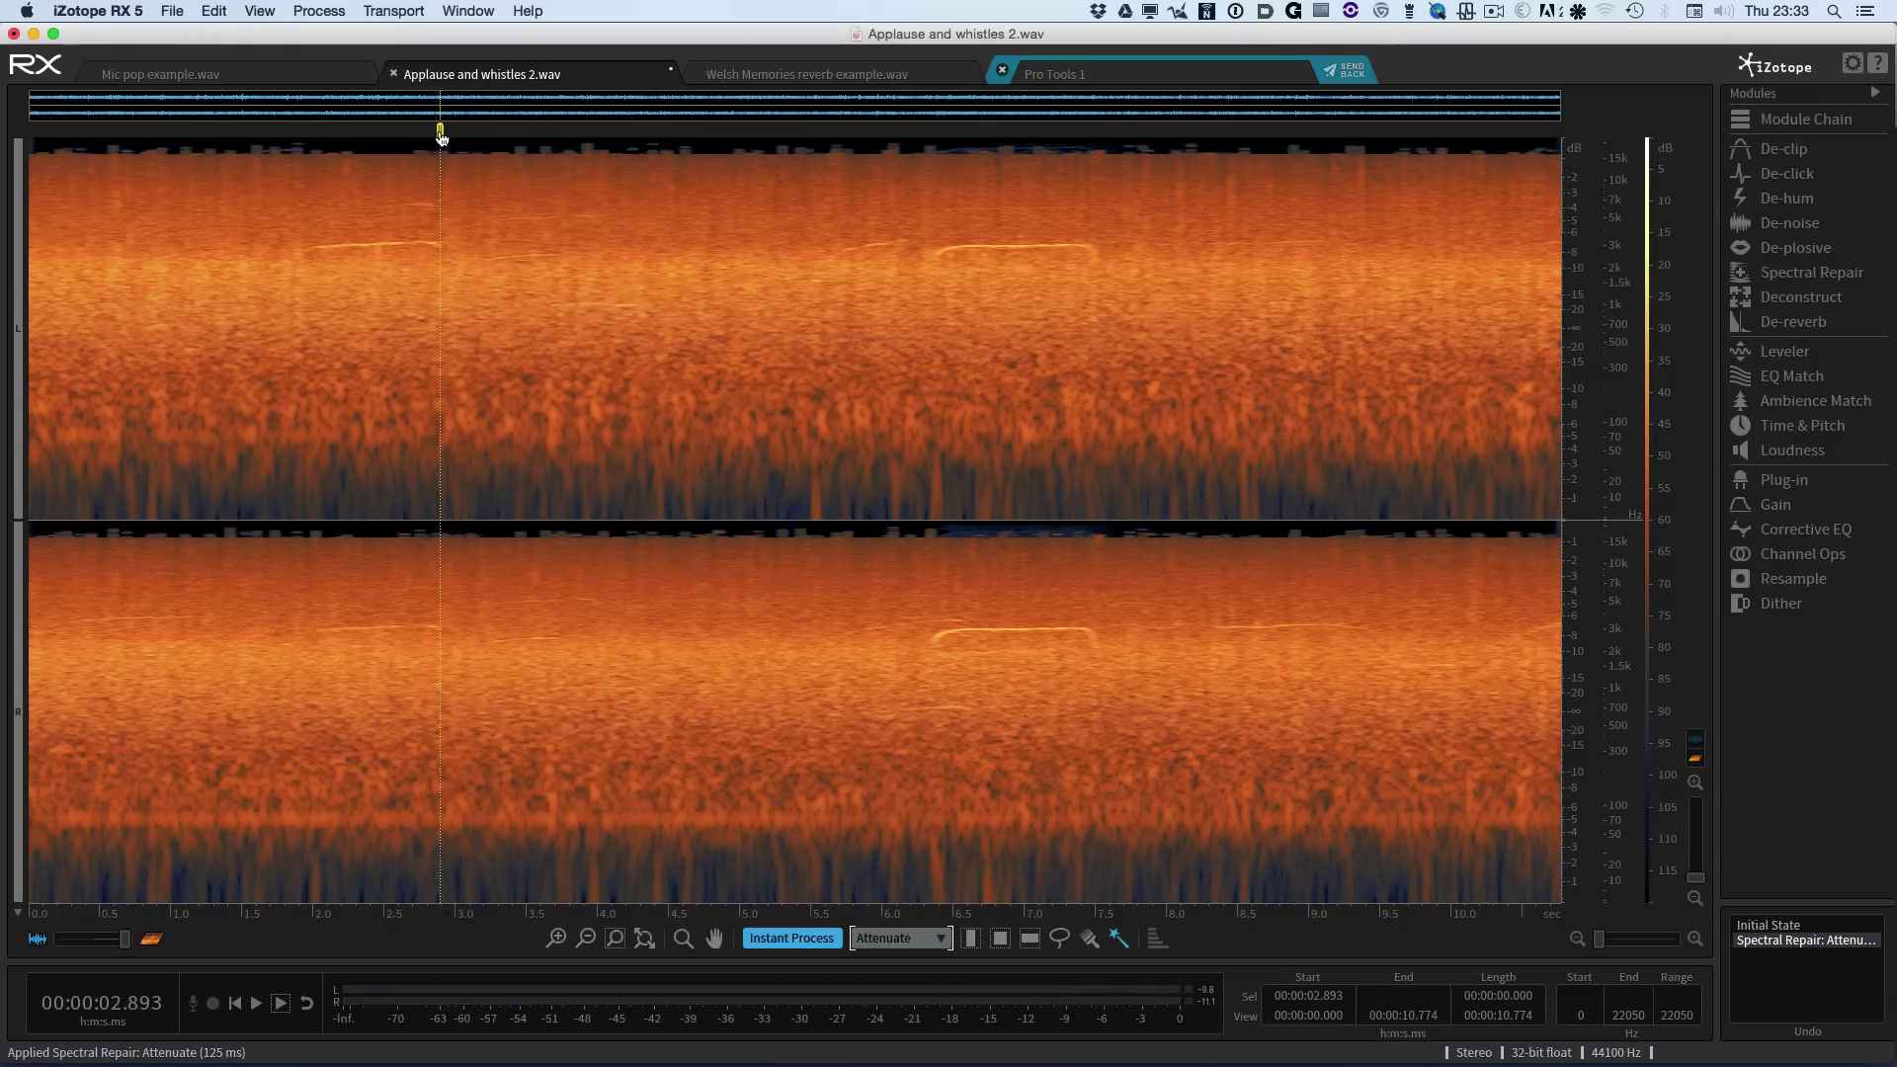
Step: Attenuate the whistles at about 6.3, 7.4 and 8.6 s, check them, then undo back to the original
click(941, 251)
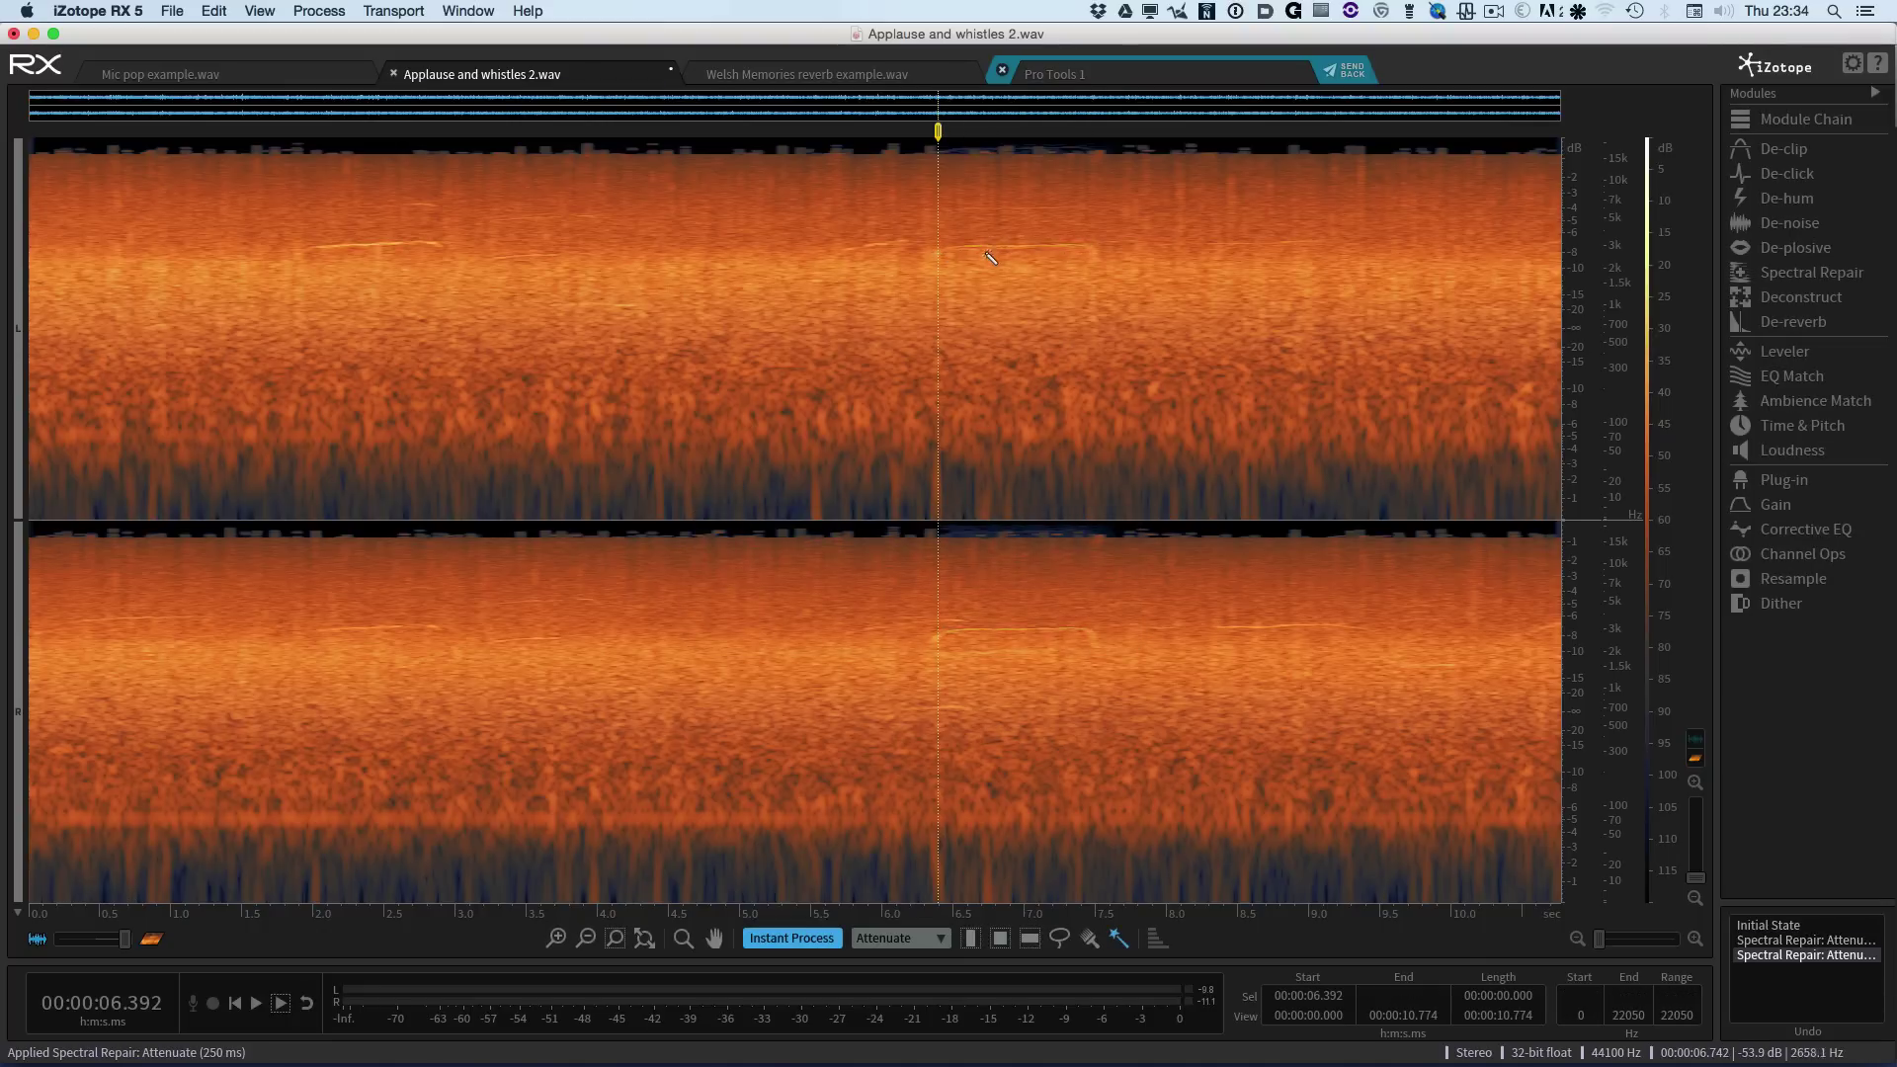
click(941, 637)
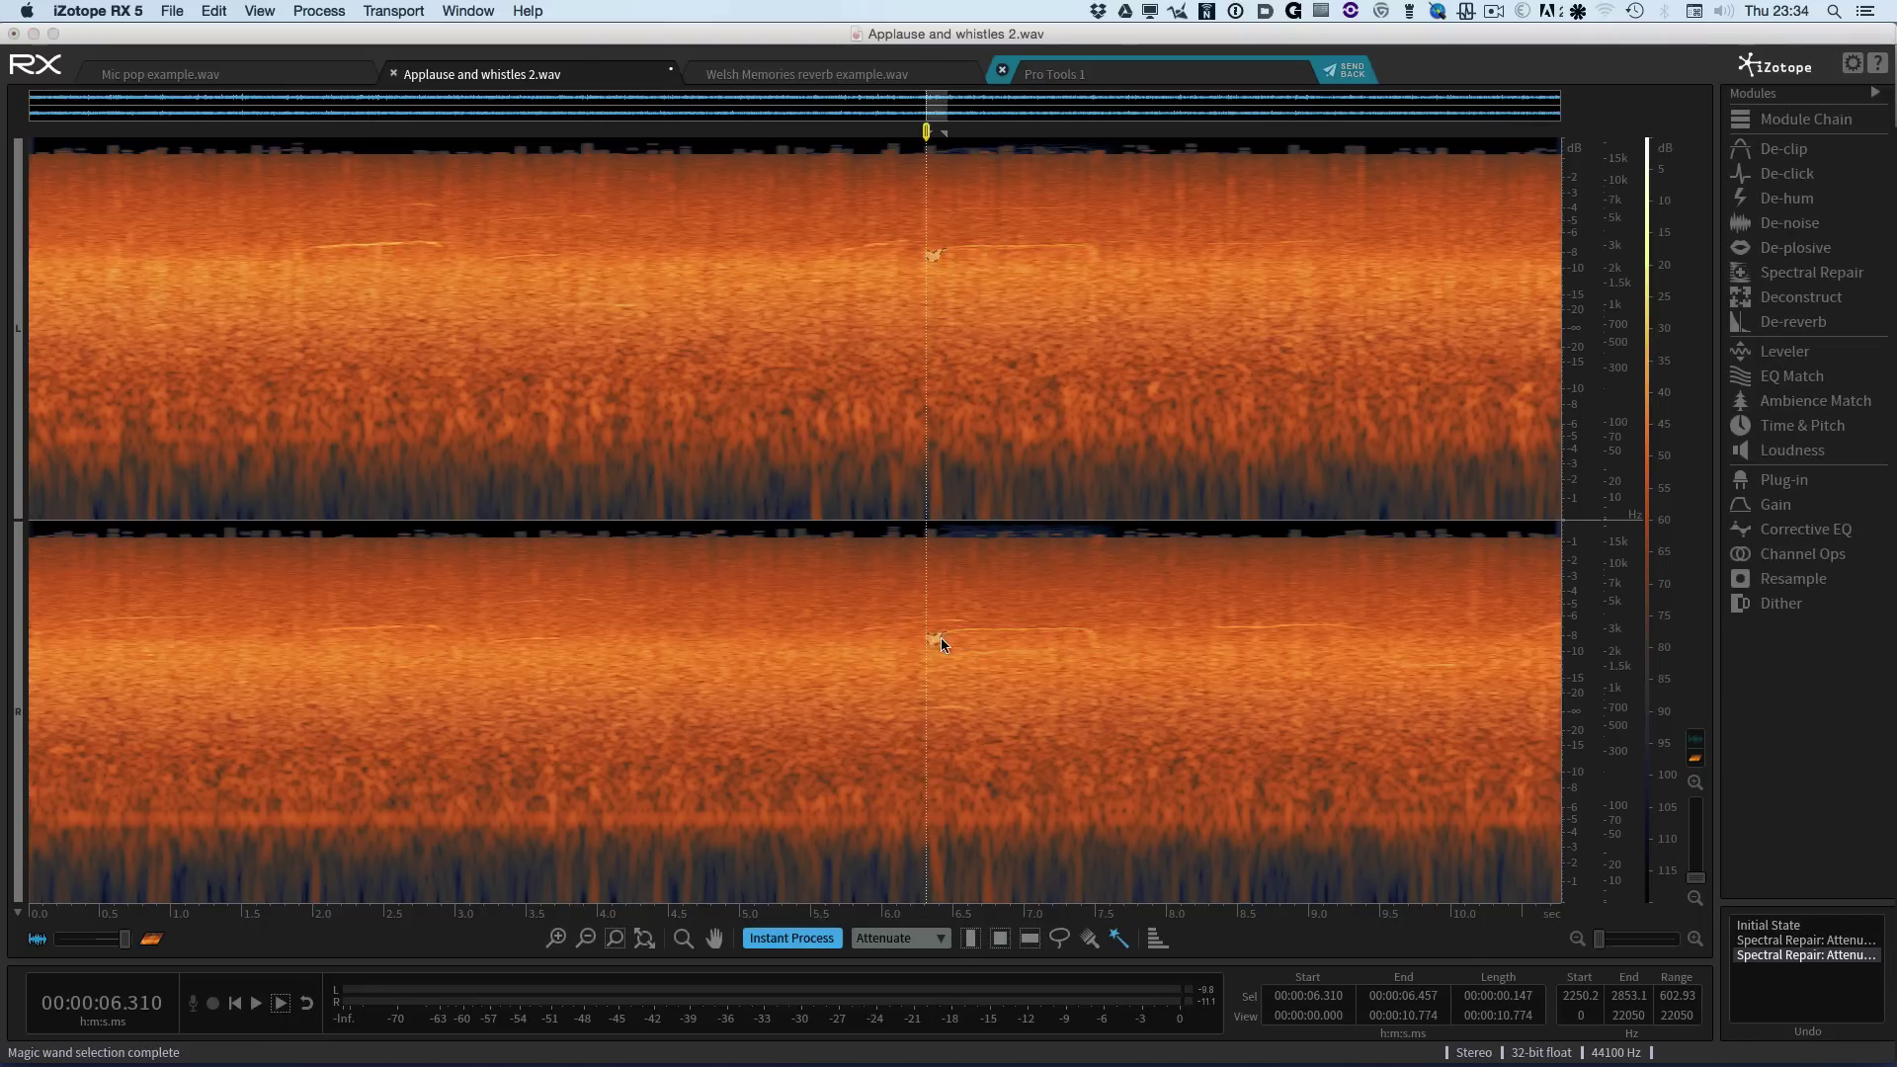
click(1090, 638)
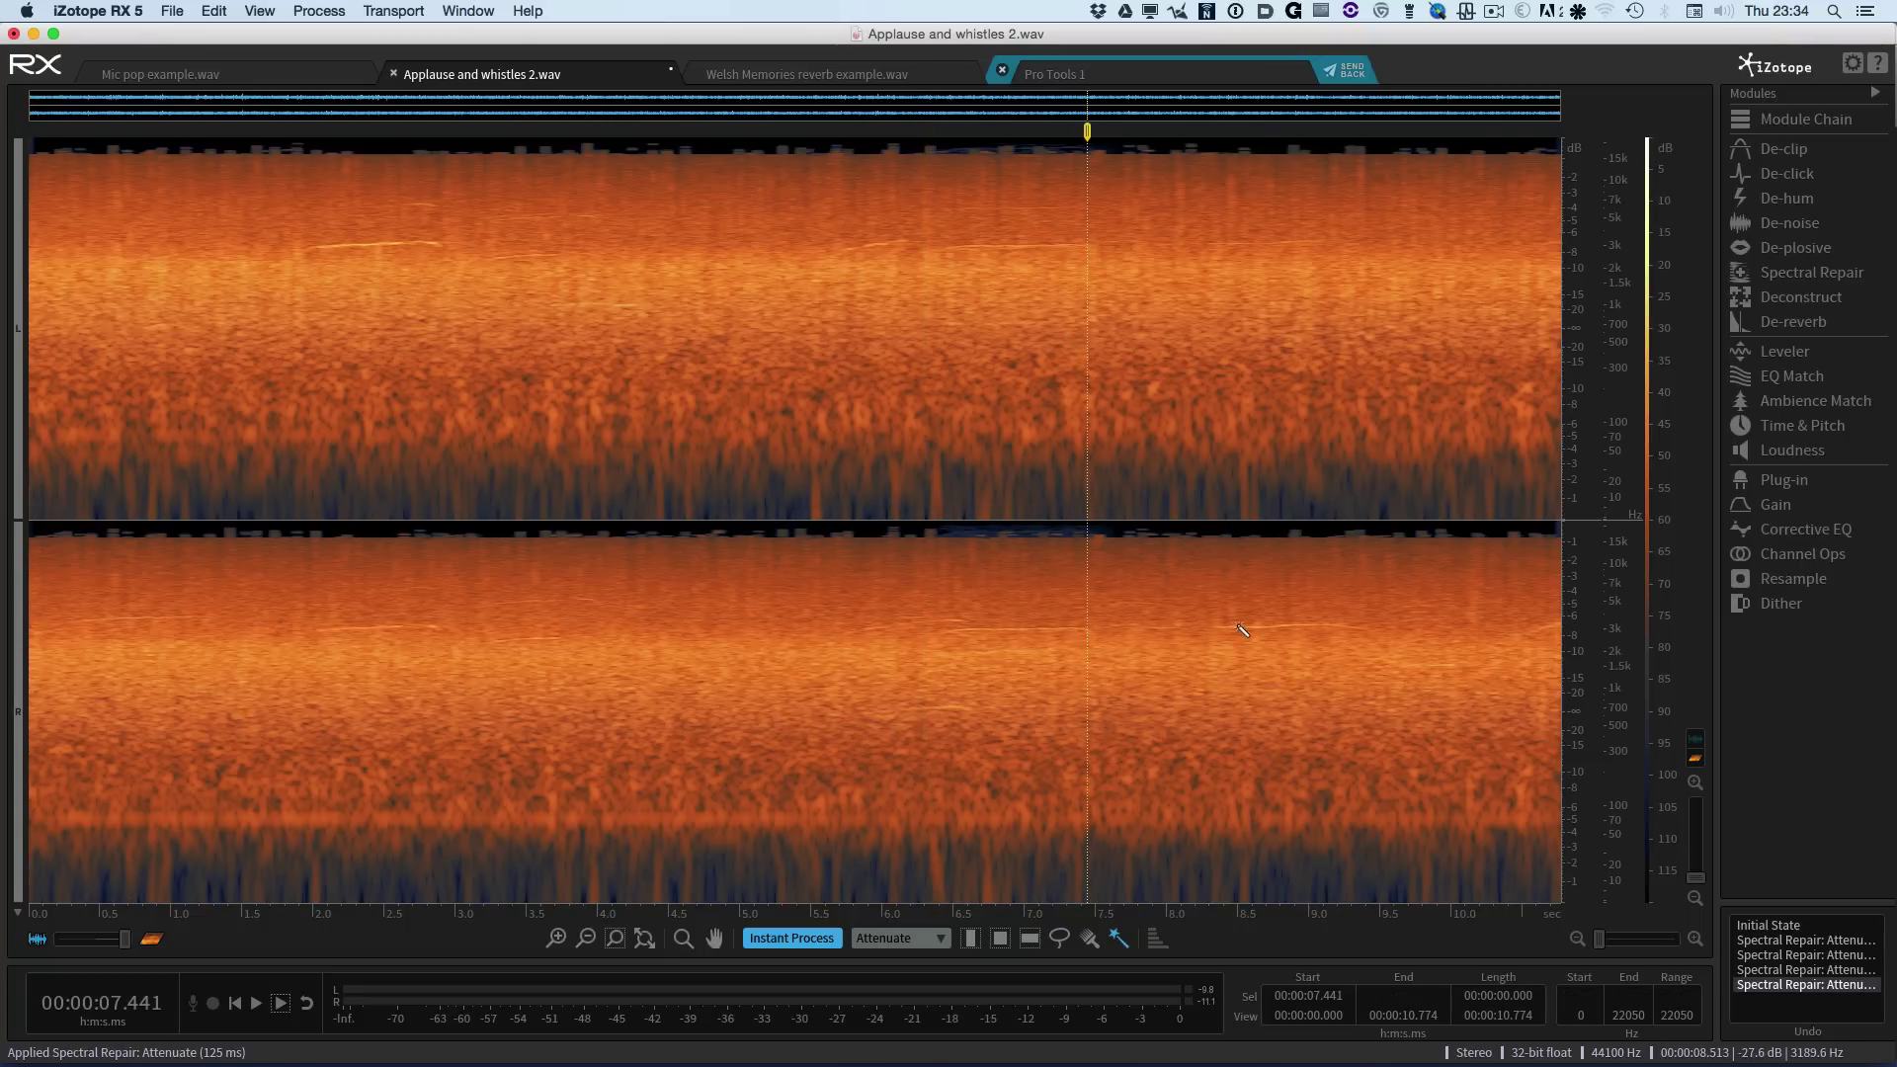
click(1286, 629)
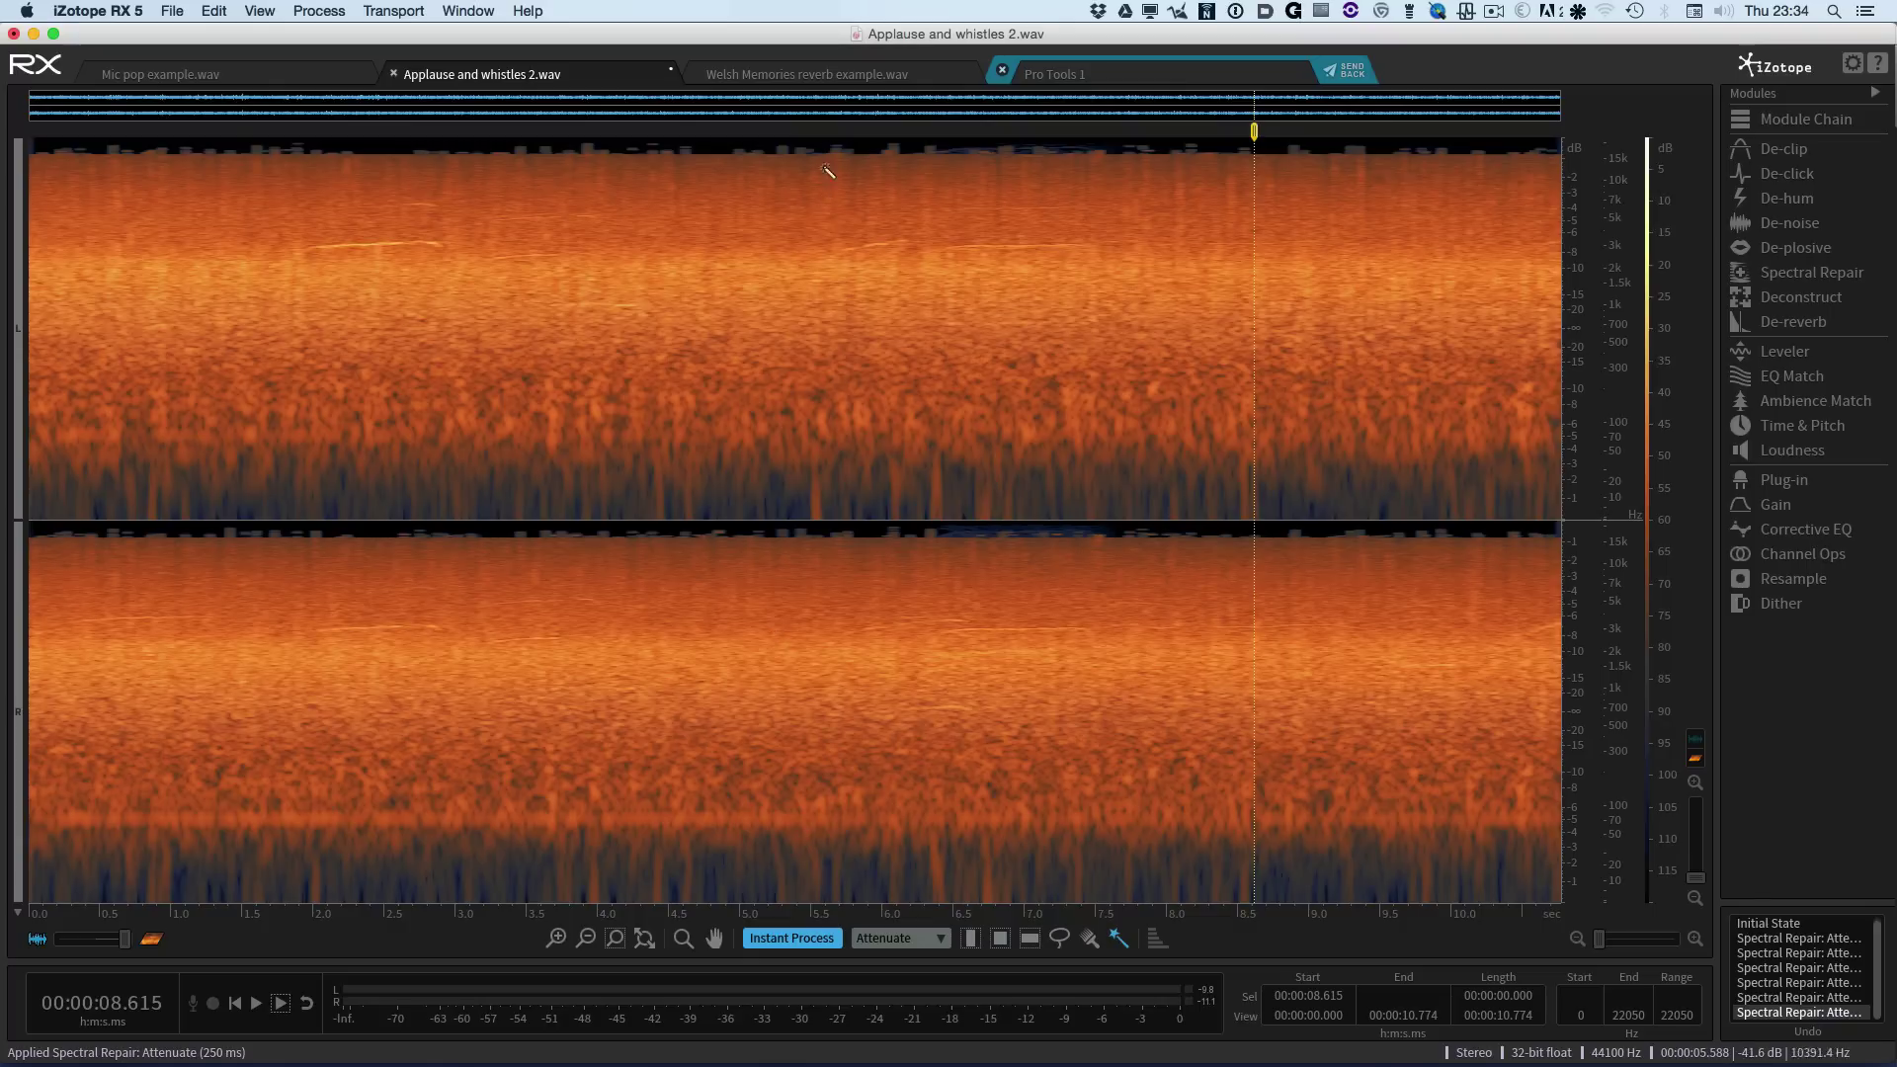
click(826, 133)
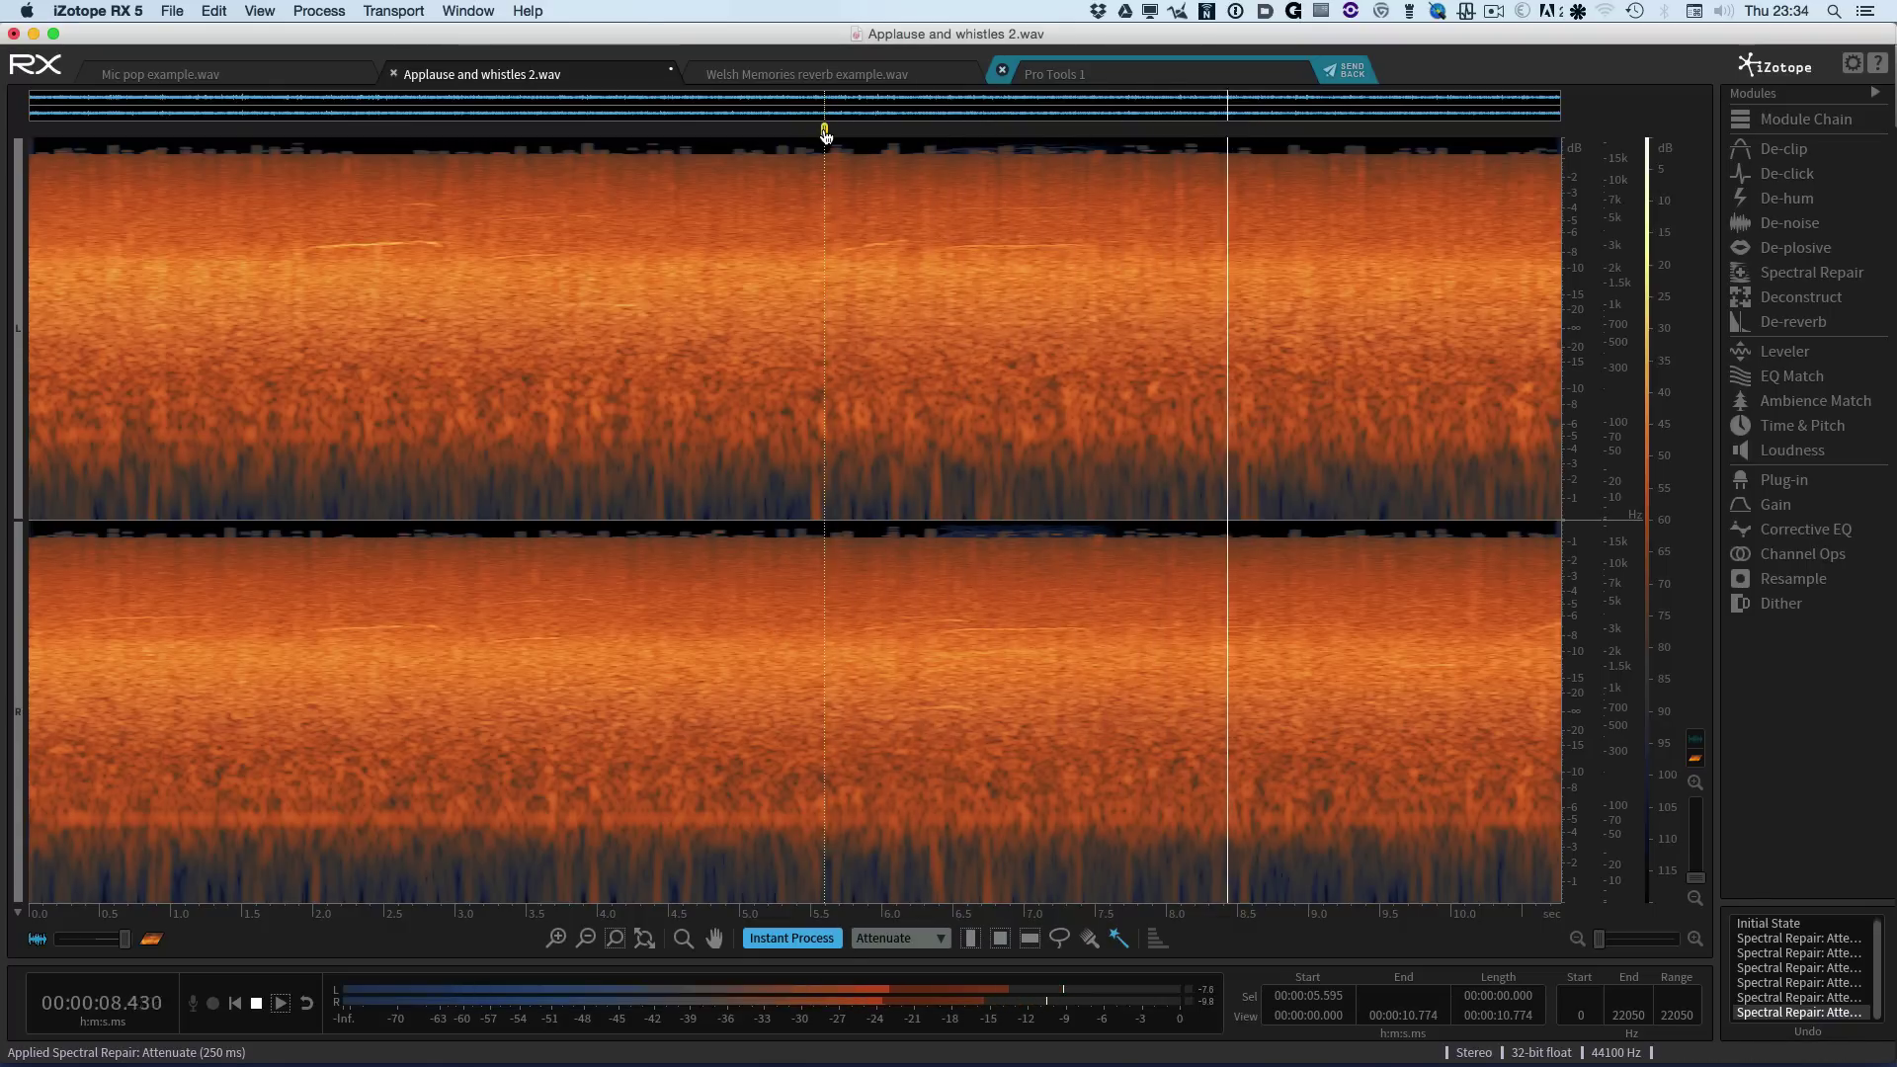
key(space)
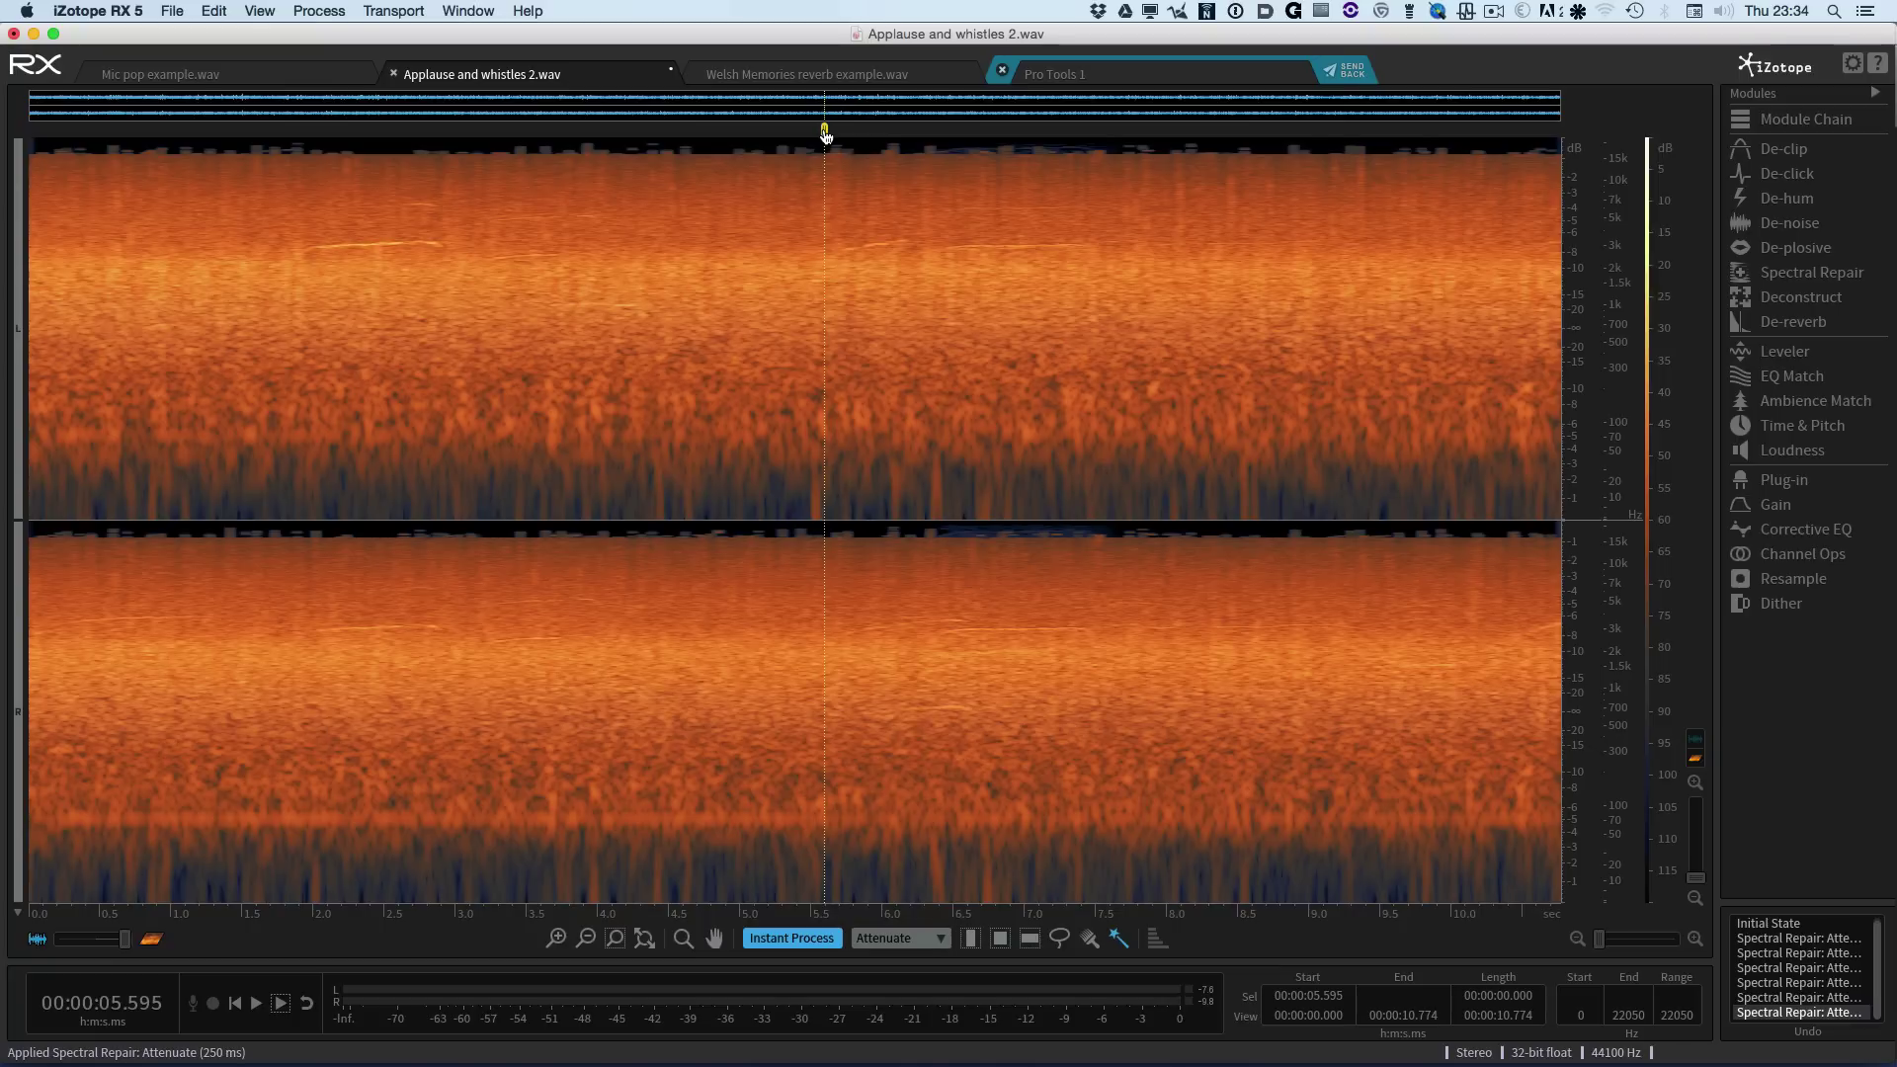
key(super+z)
key(super+z)
key(super+z)
key(super+z)
key(super+z)
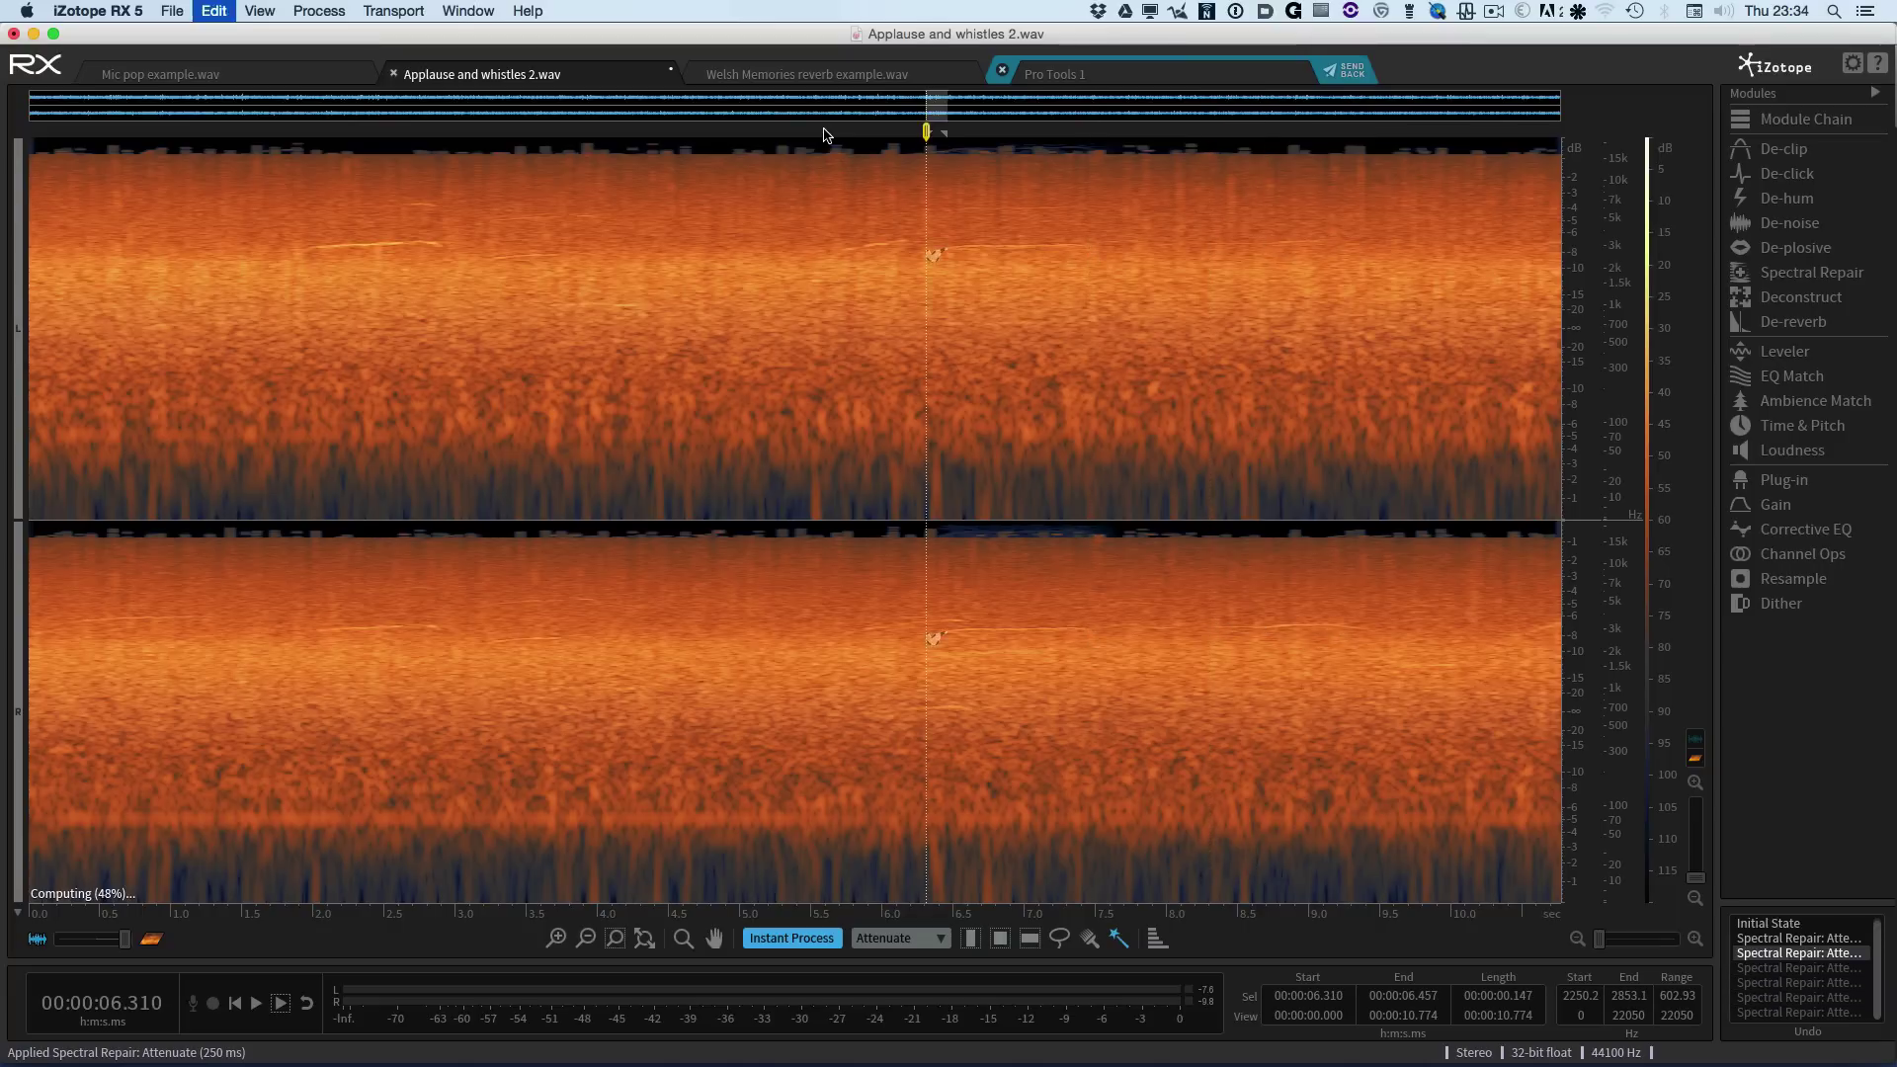
key(super+z)
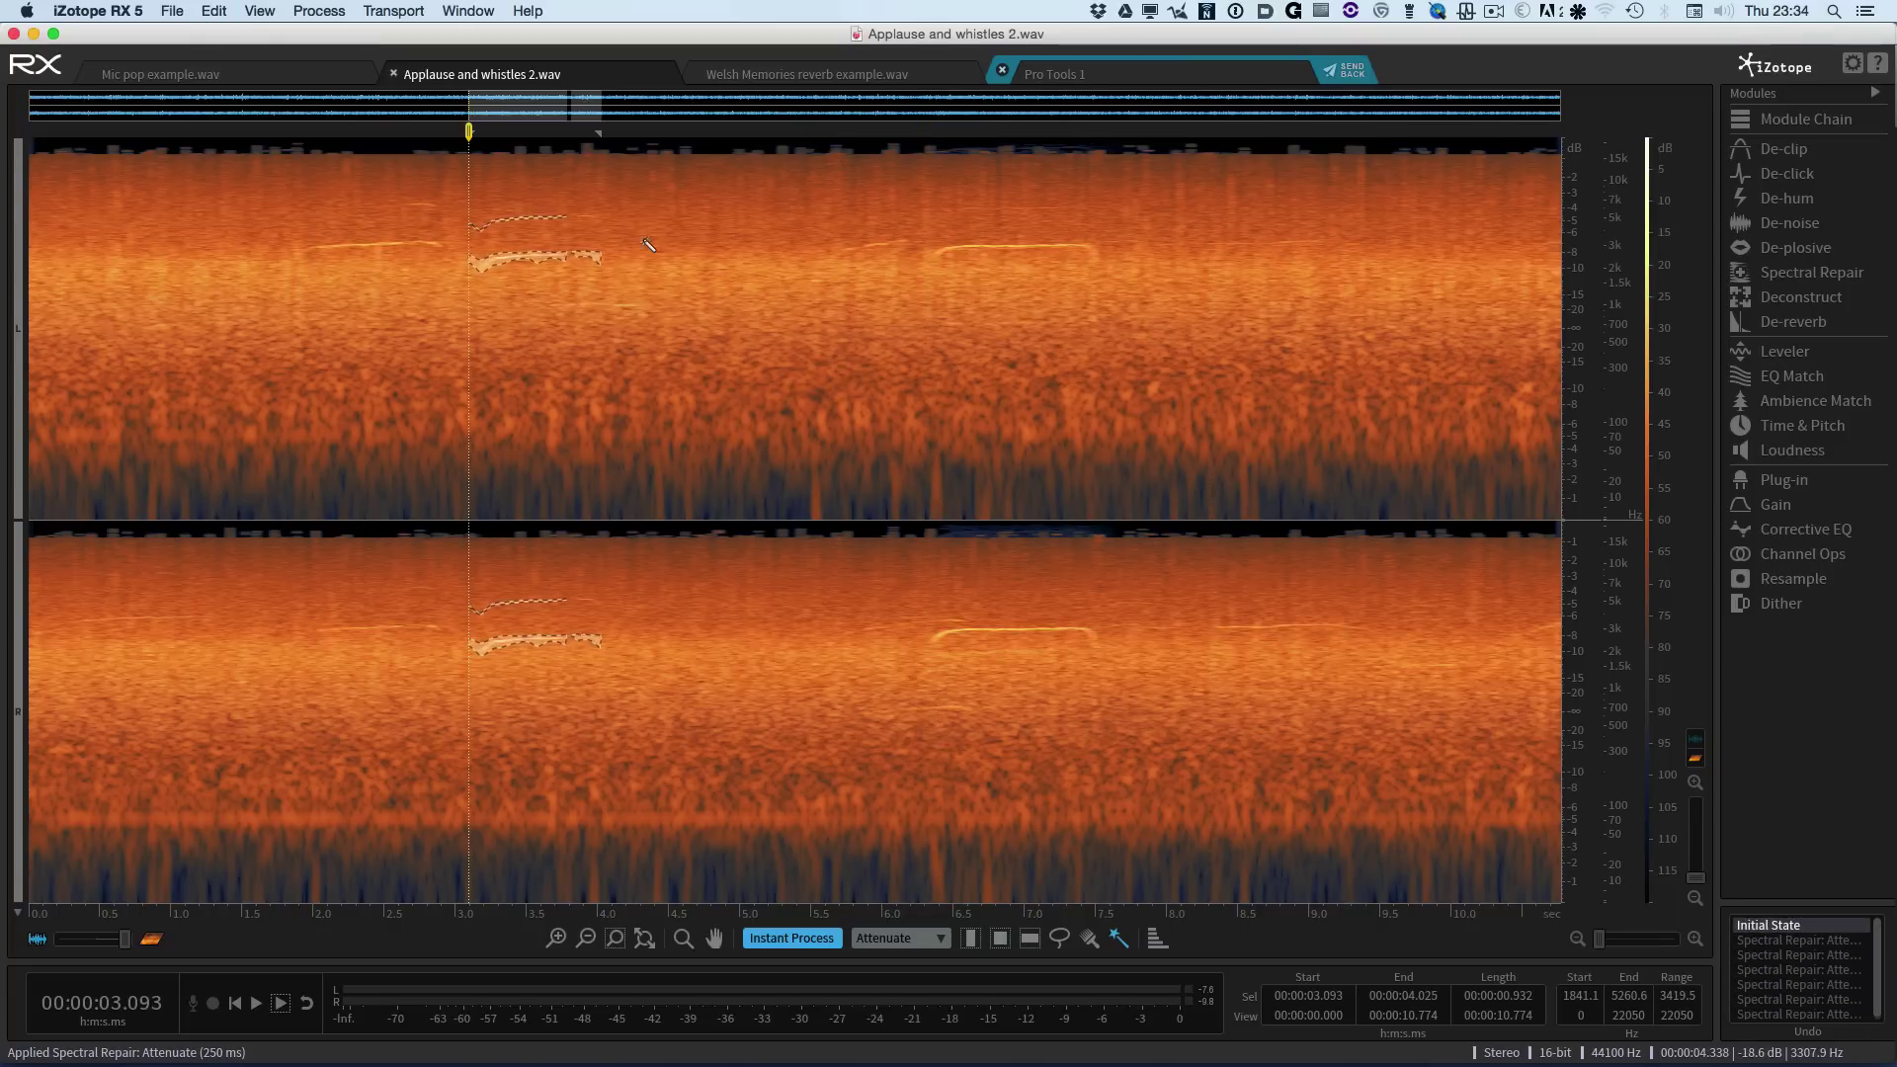
Step: Return to time selection and set the Instant Process repair mode to Replace
key(r)
click(291, 259)
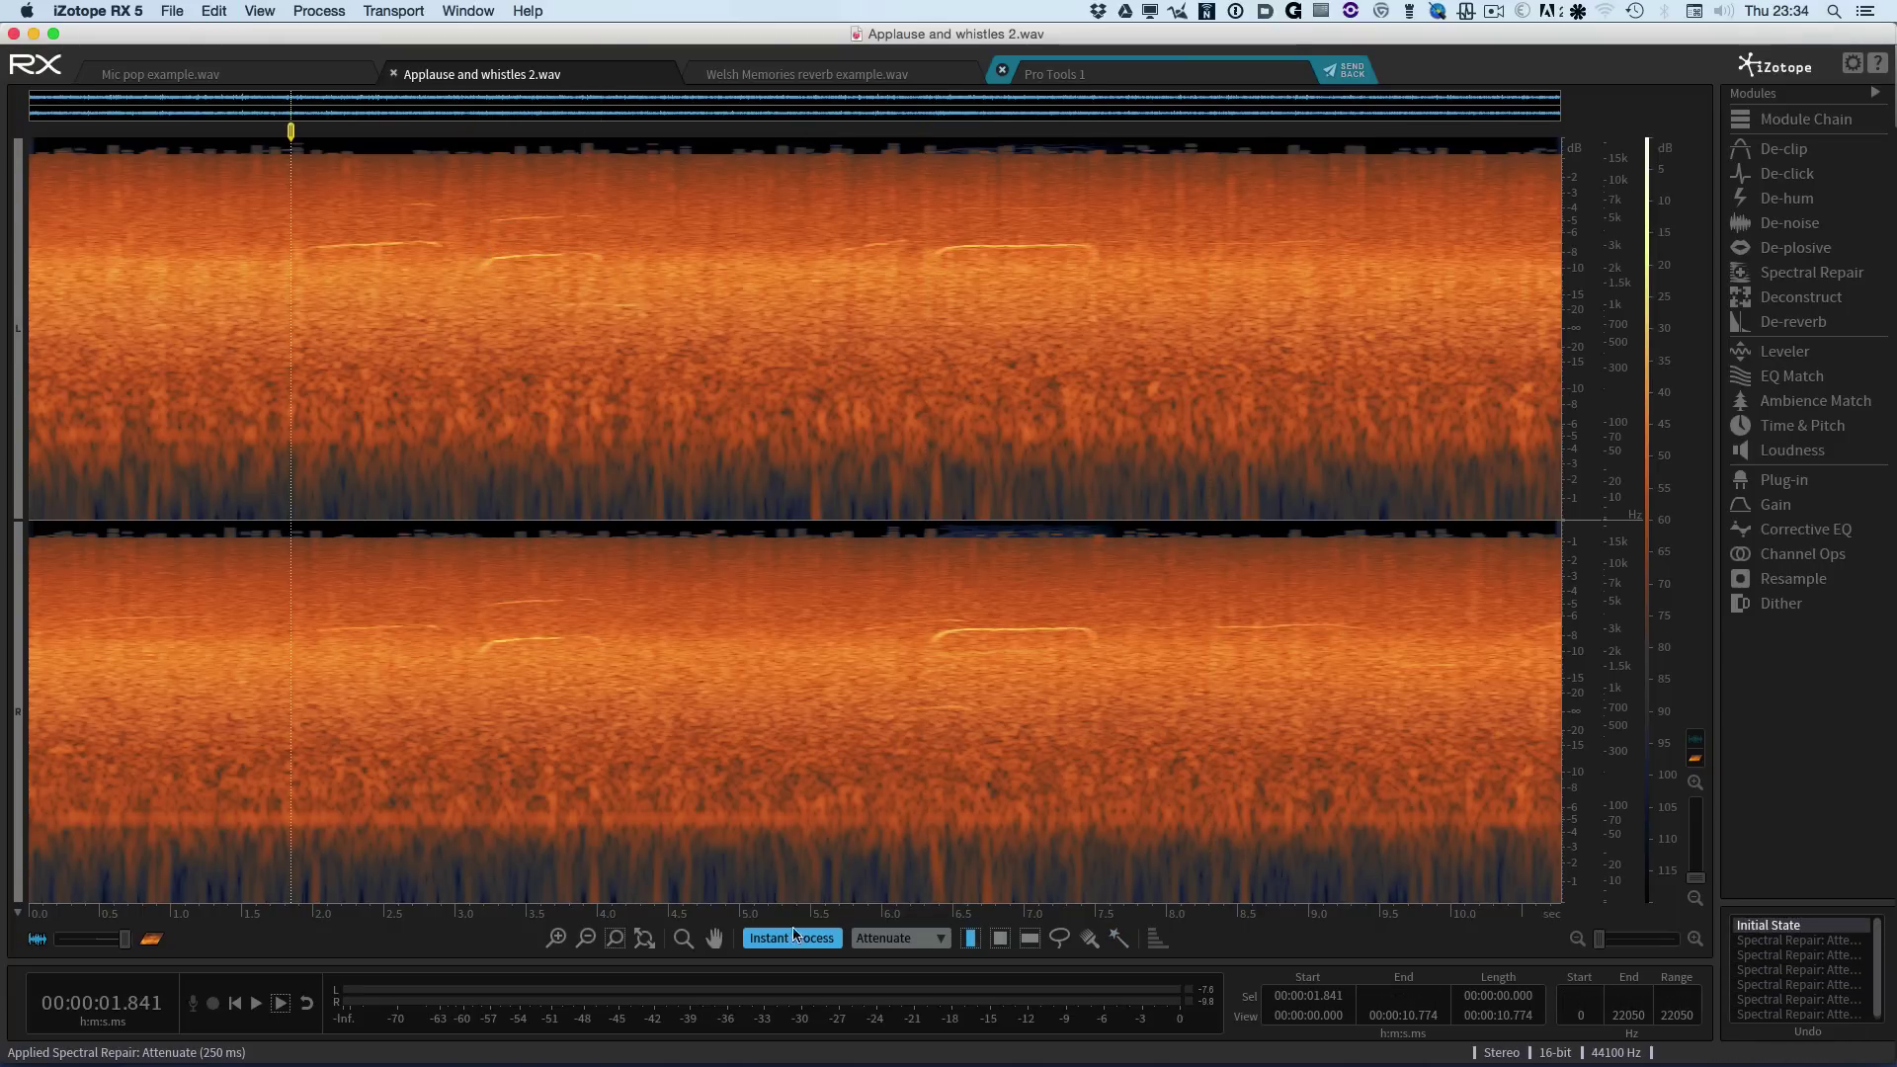
click(916, 940)
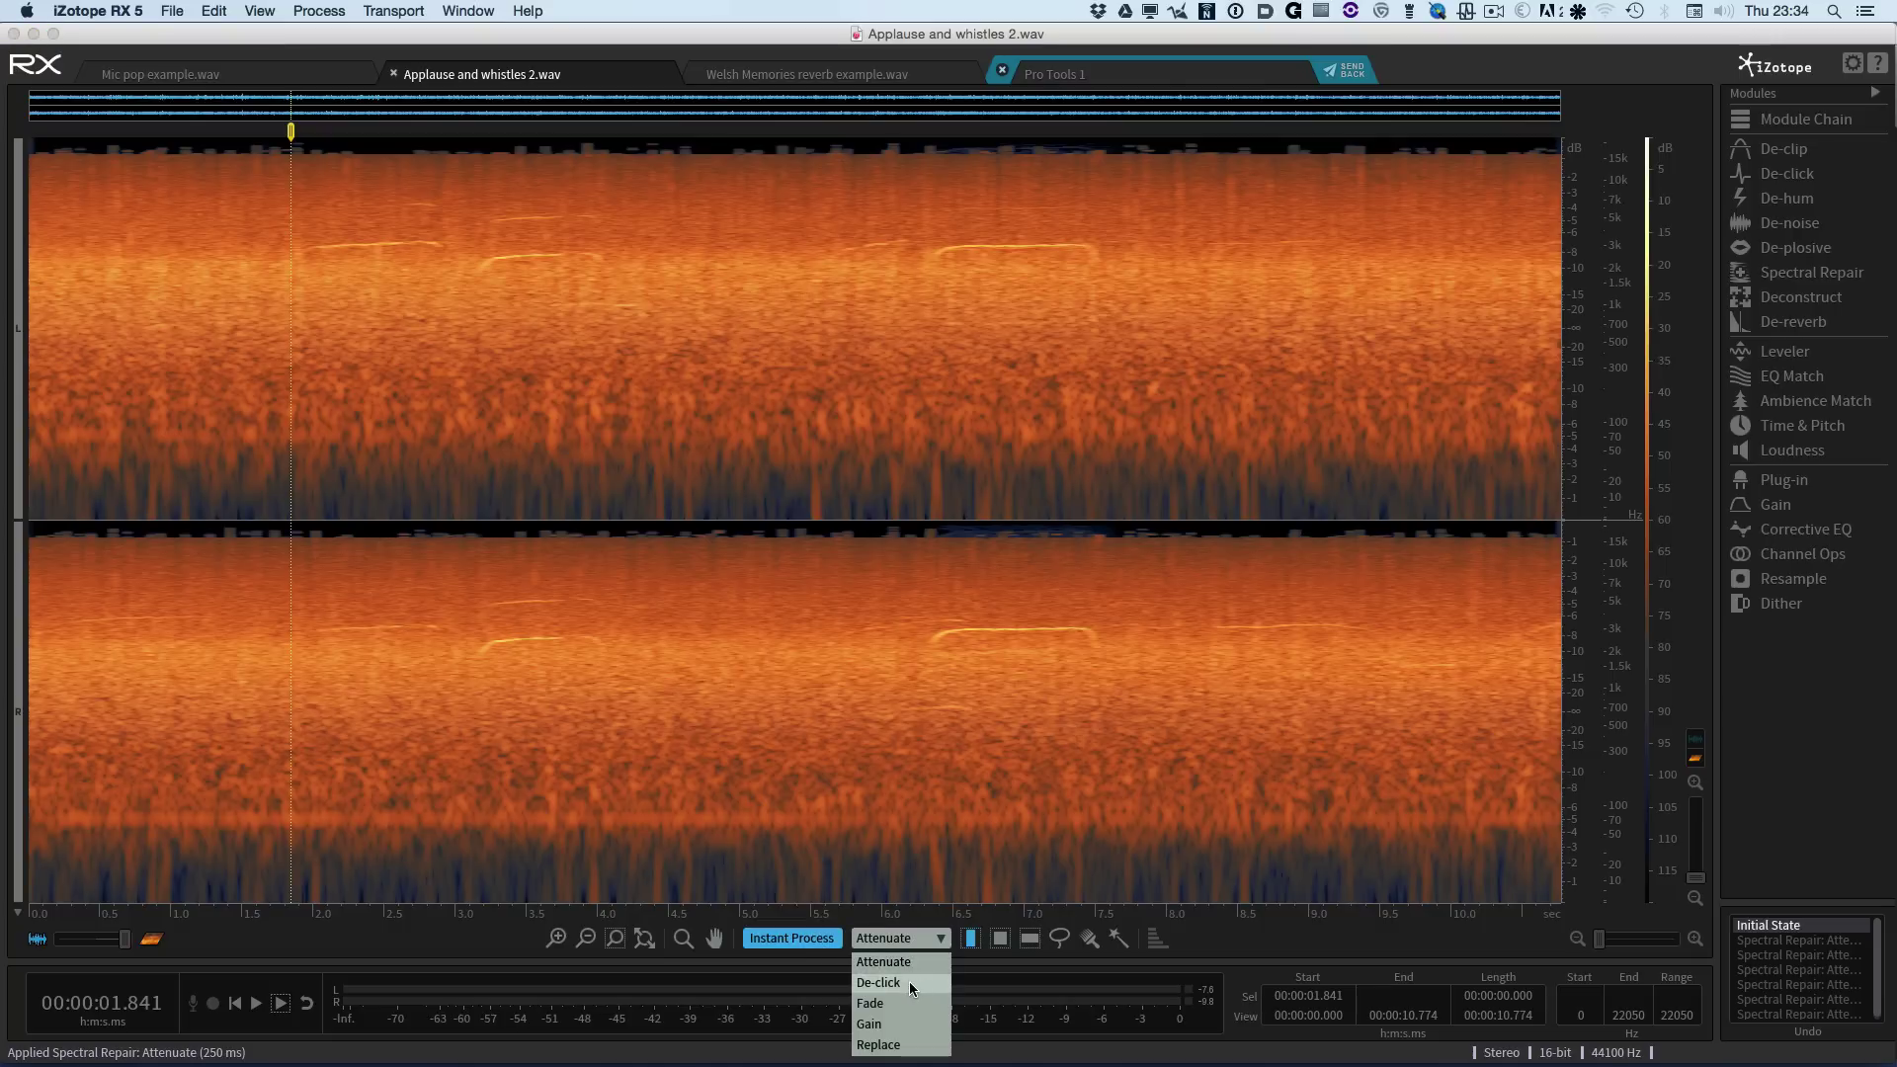
click(907, 1044)
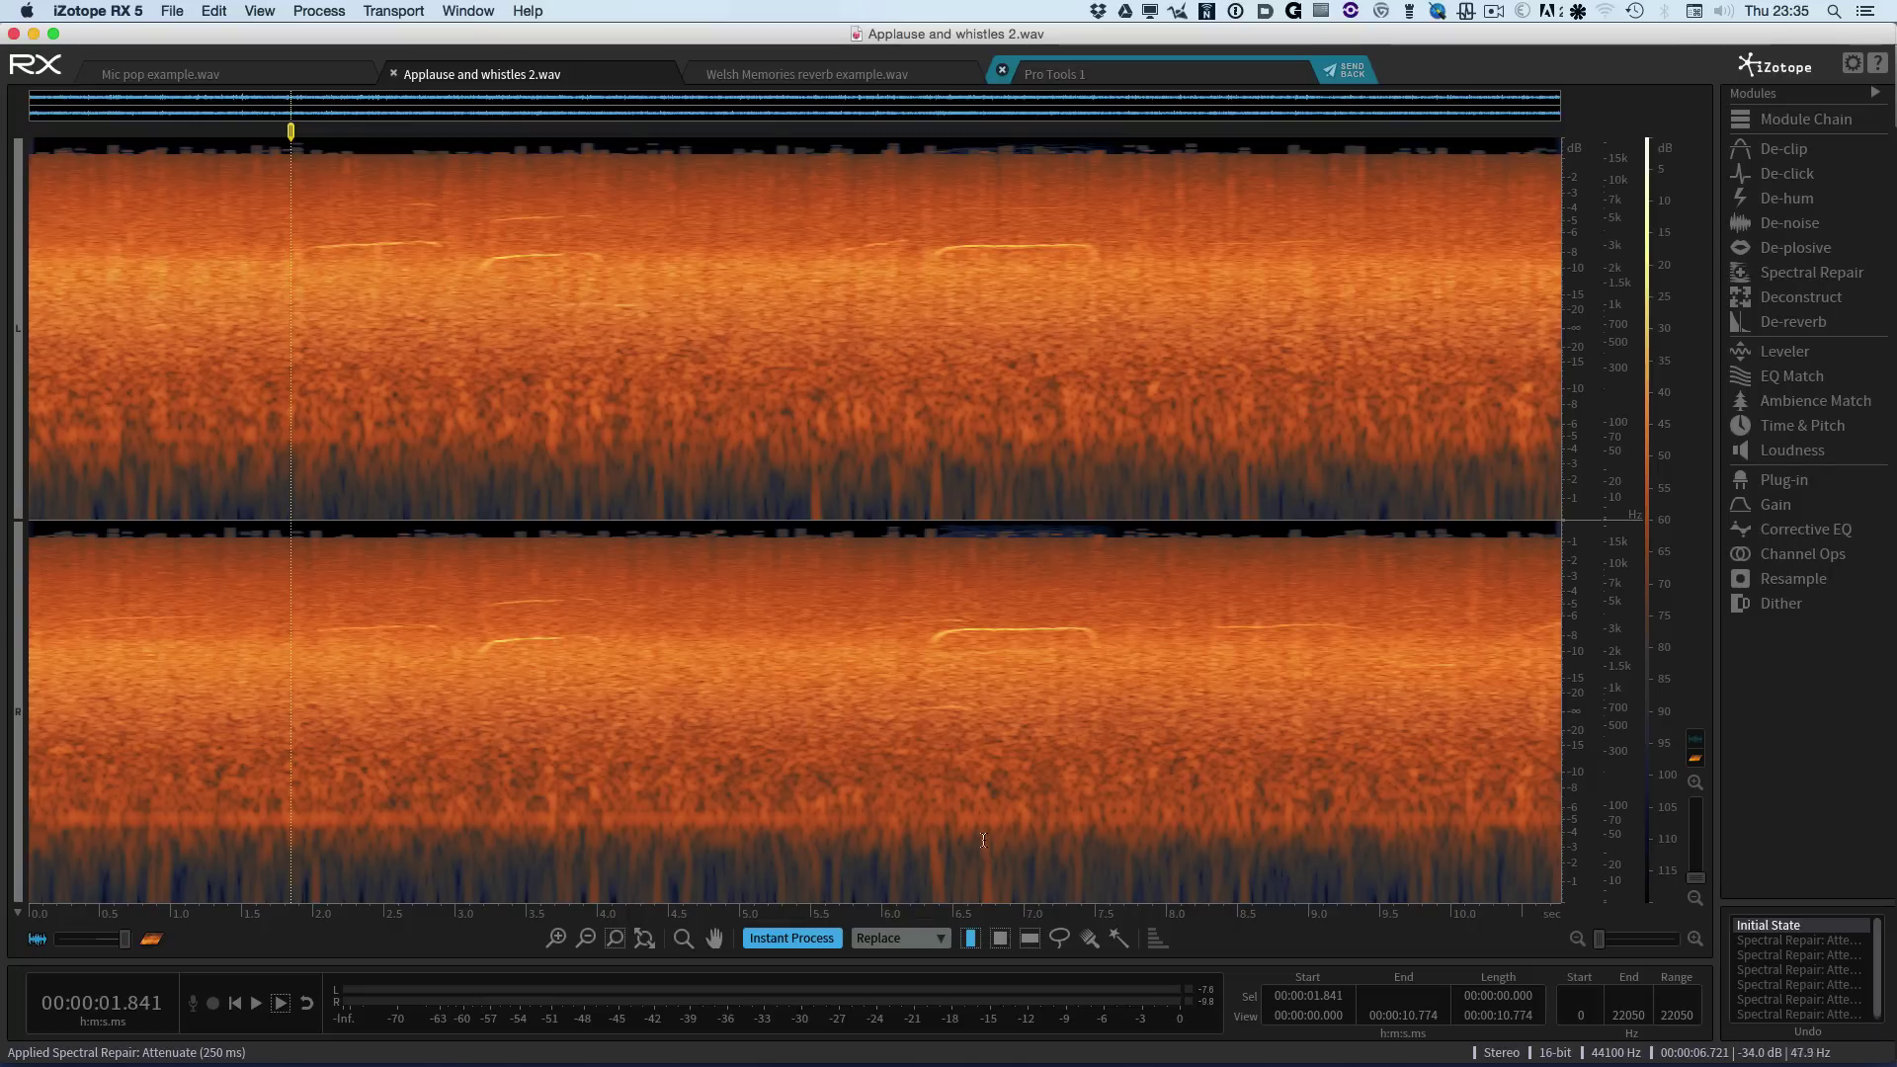
Step: Magic Wand-select the whistle near 3.2 s with its tail and two upper harmonics, replacing them
click(1117, 939)
click(558, 261)
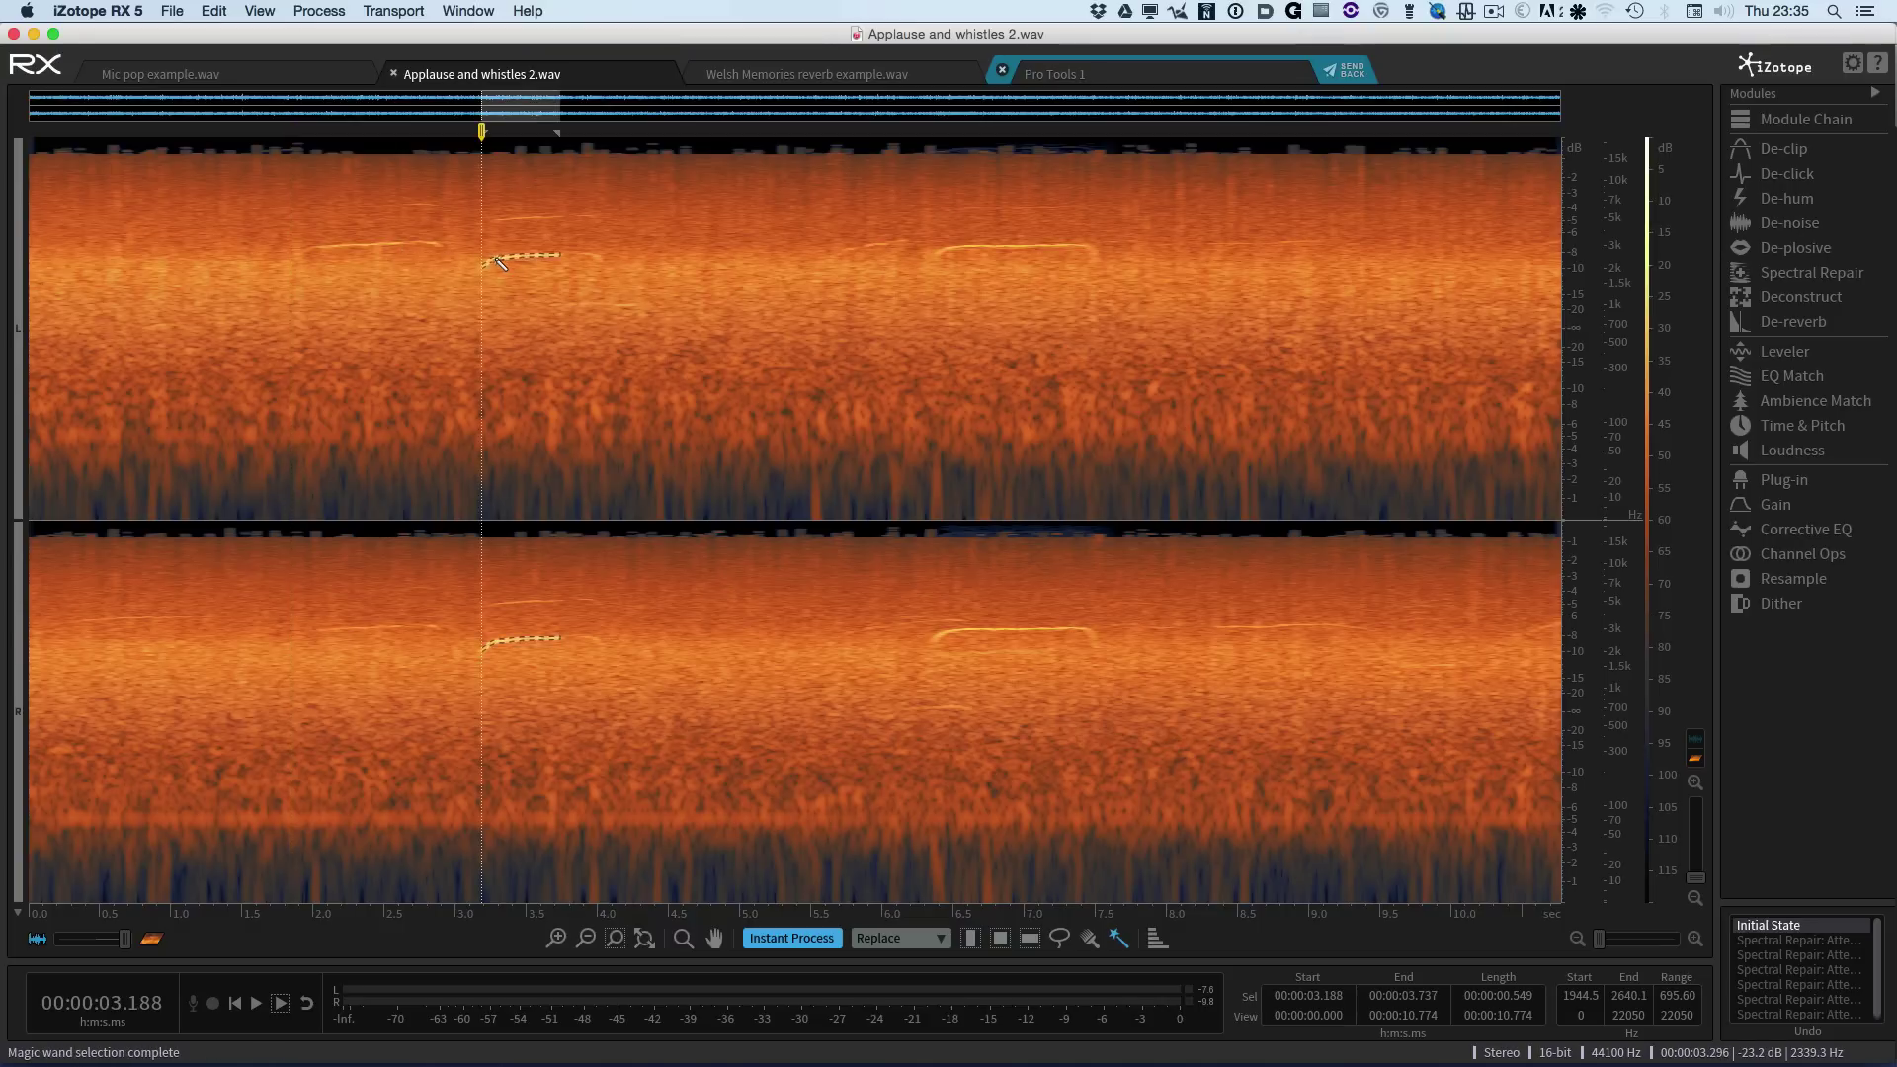
shift+click(585, 259)
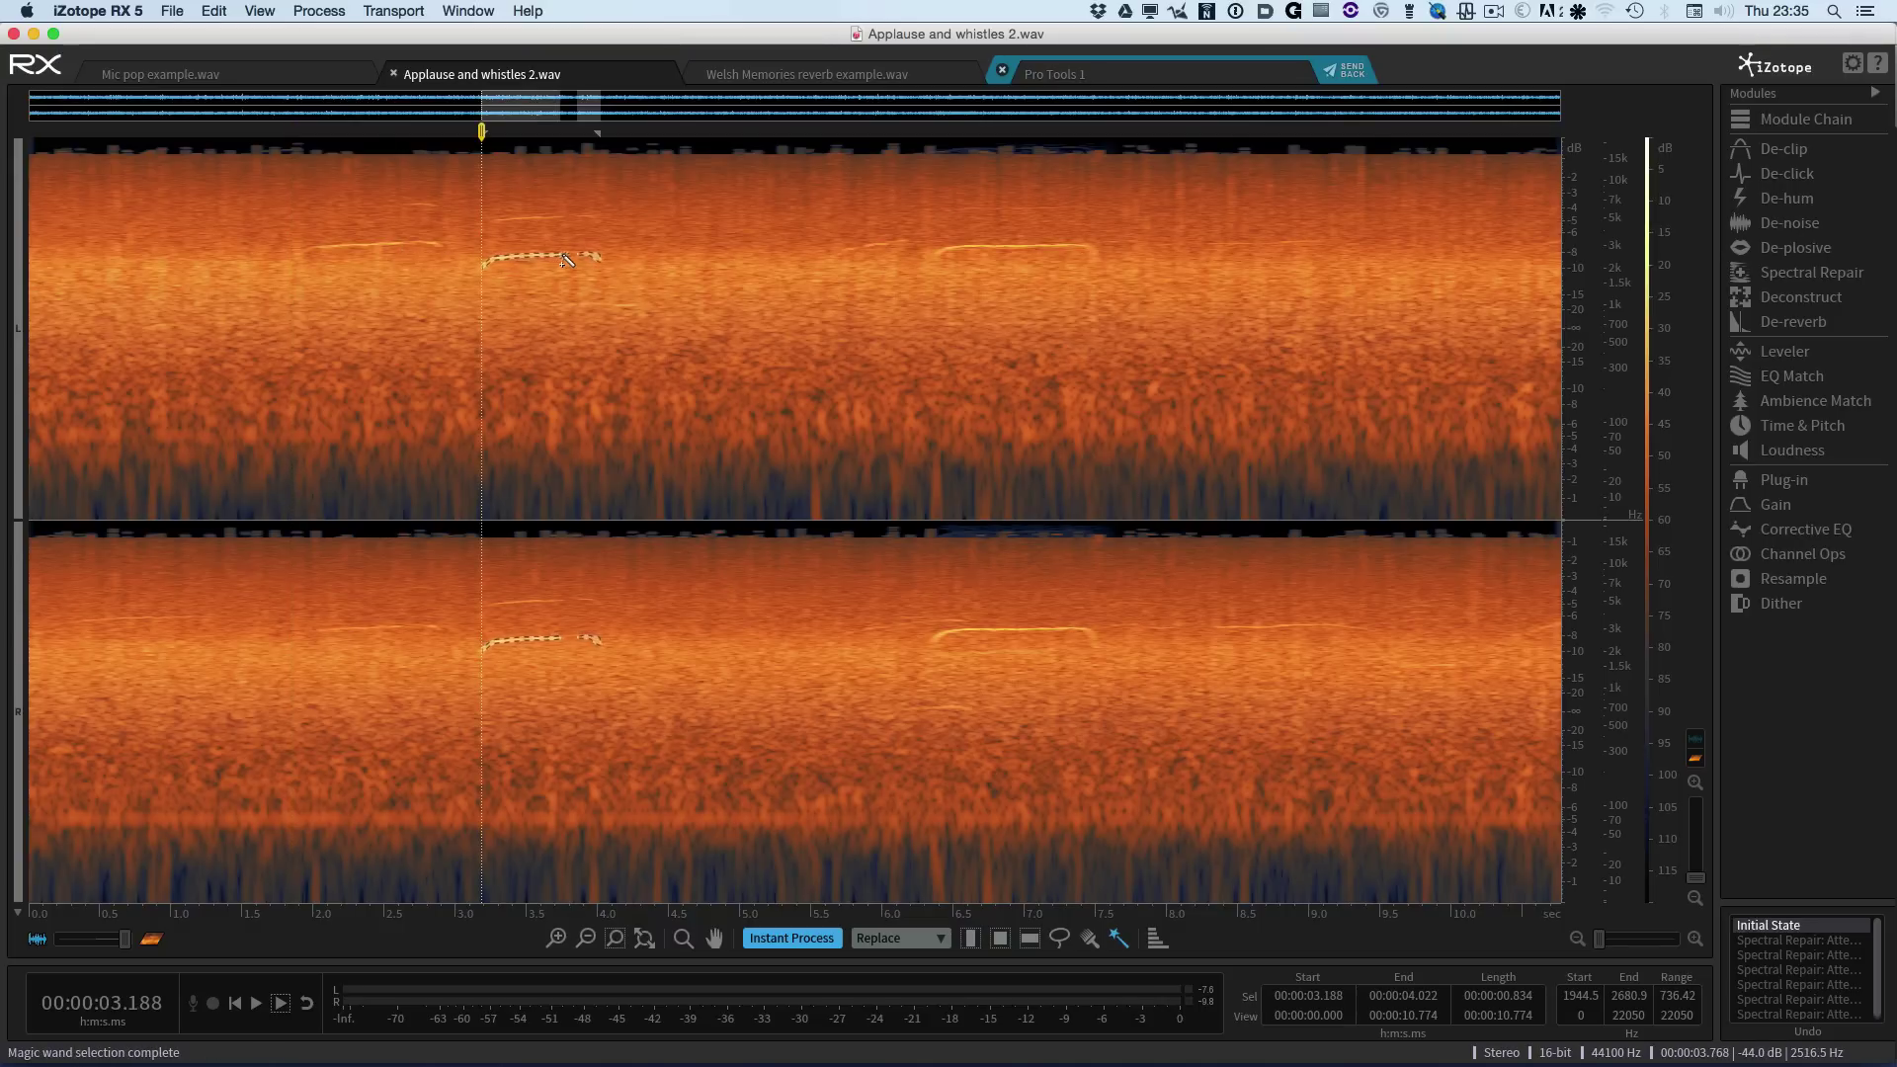
alt+click(519, 254)
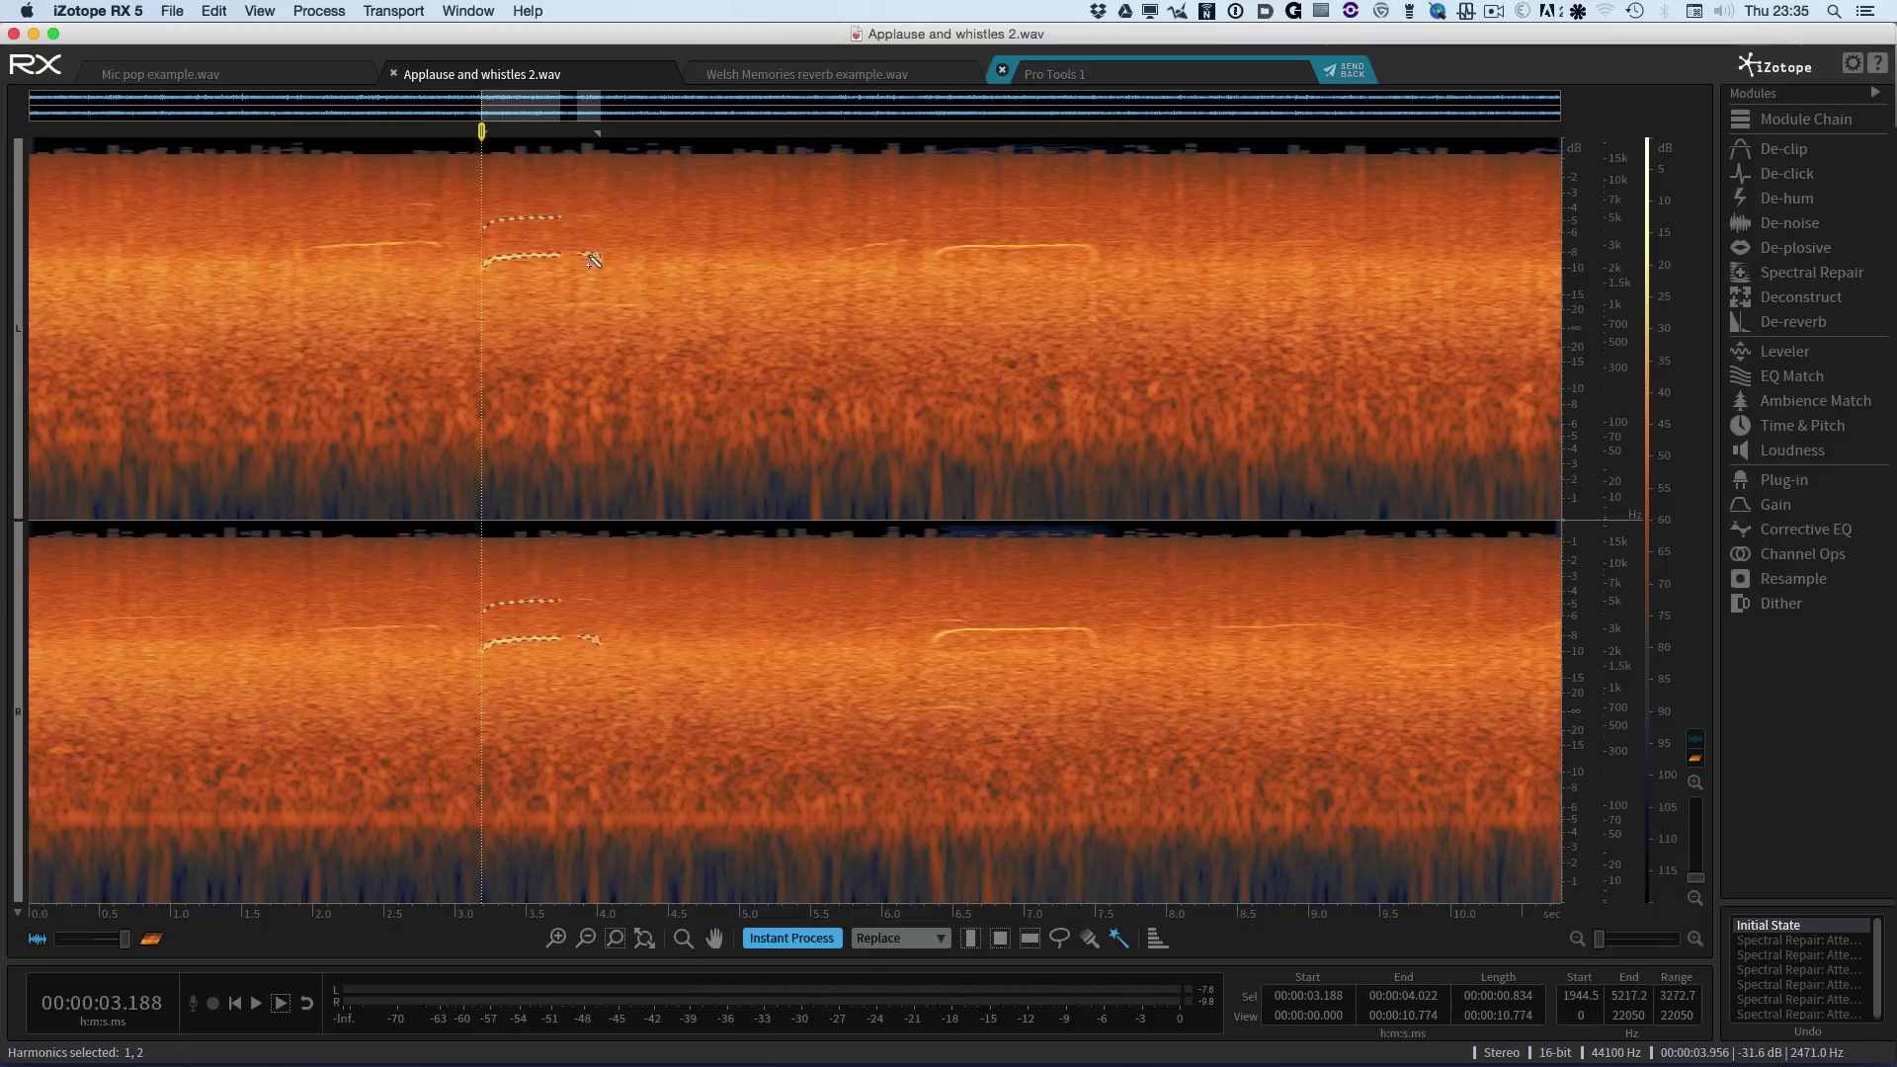
alt+click(592, 259)
click(570, 261)
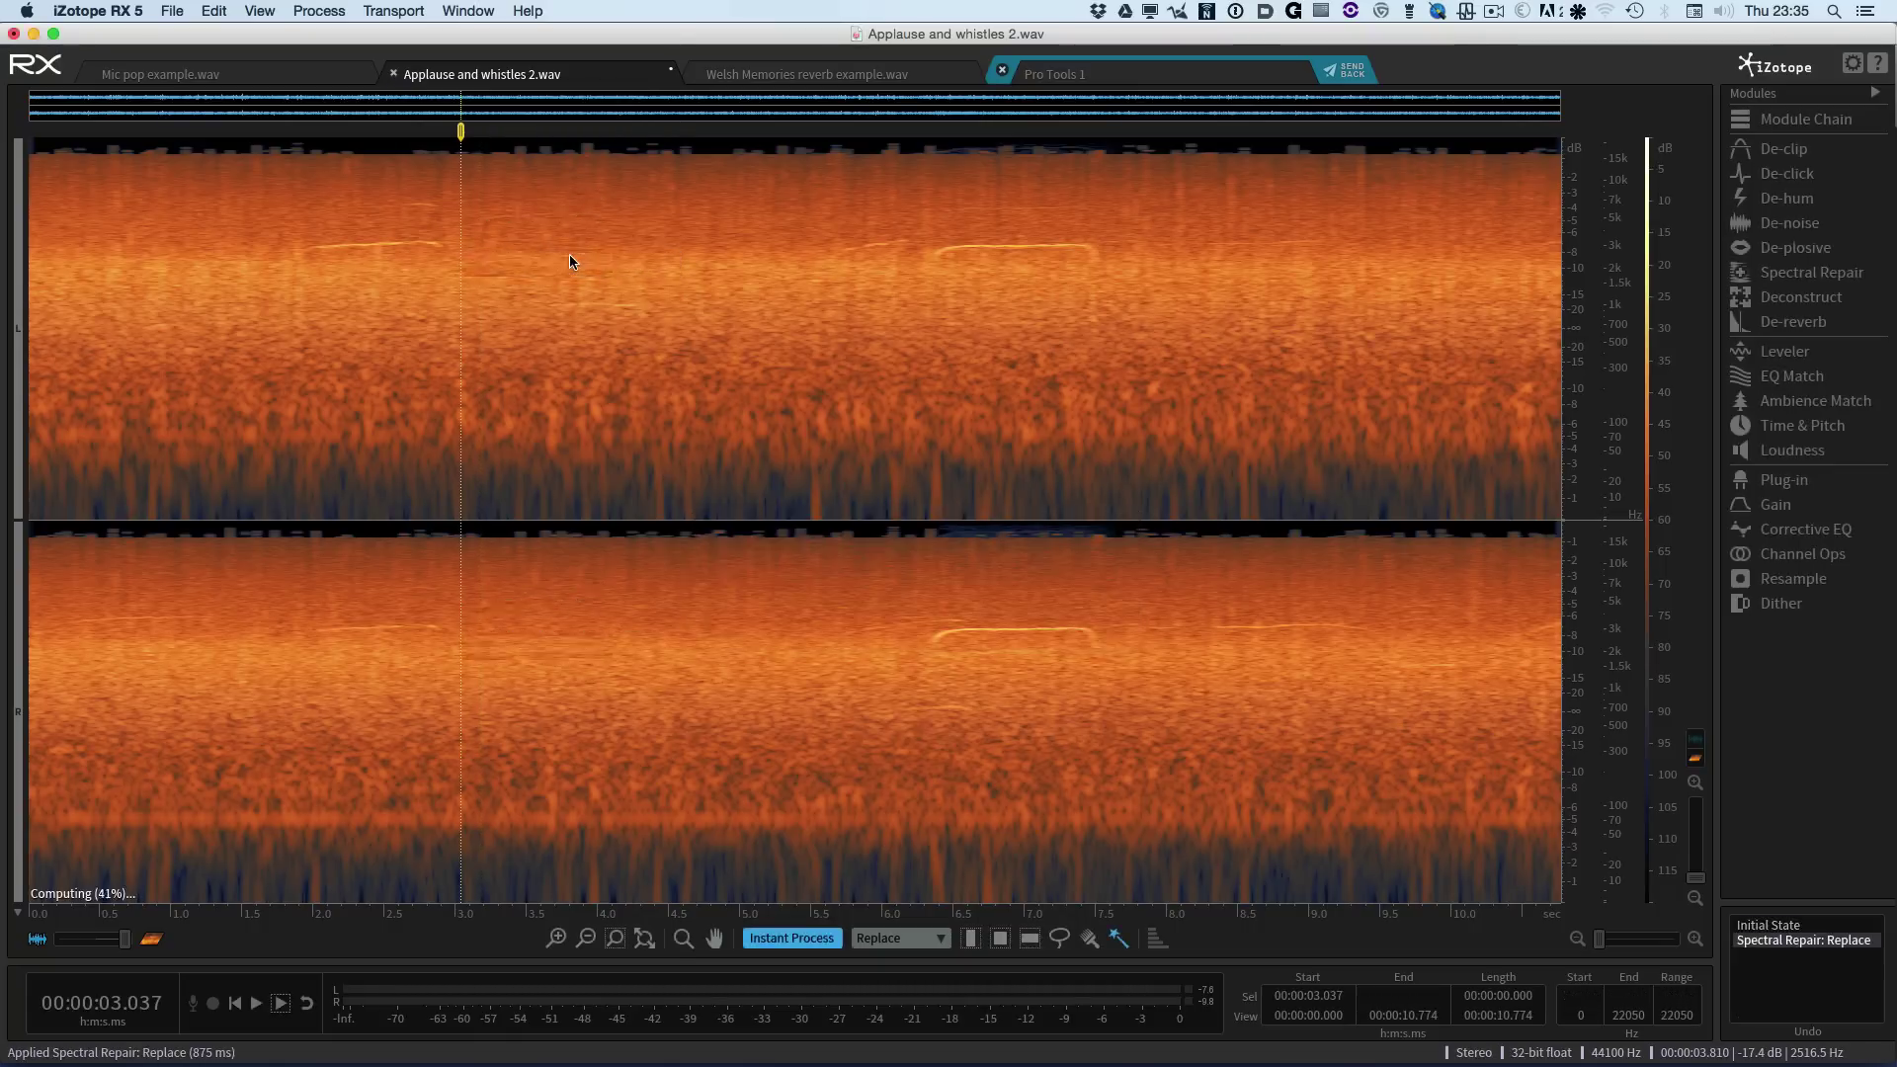
Step: Play back the replaced whistle passage from 2.9 s
click(445, 137)
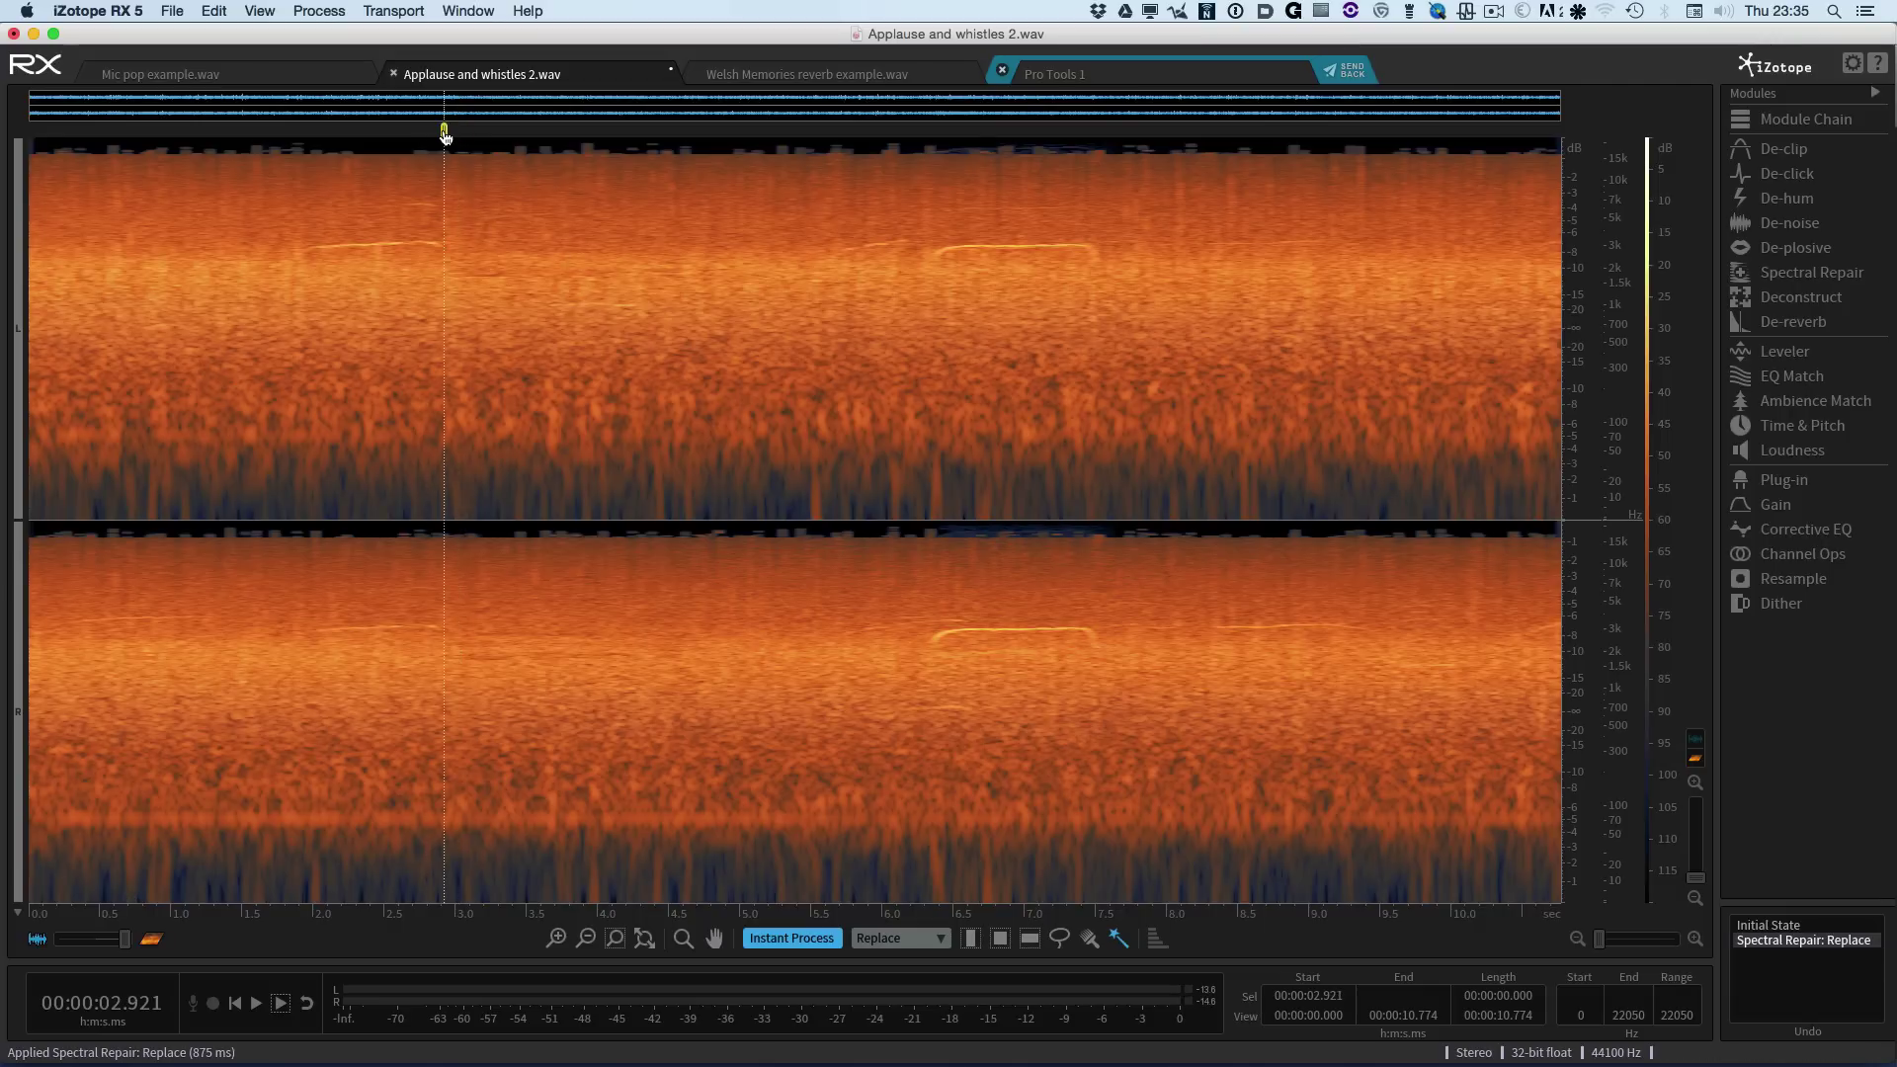
key(space)
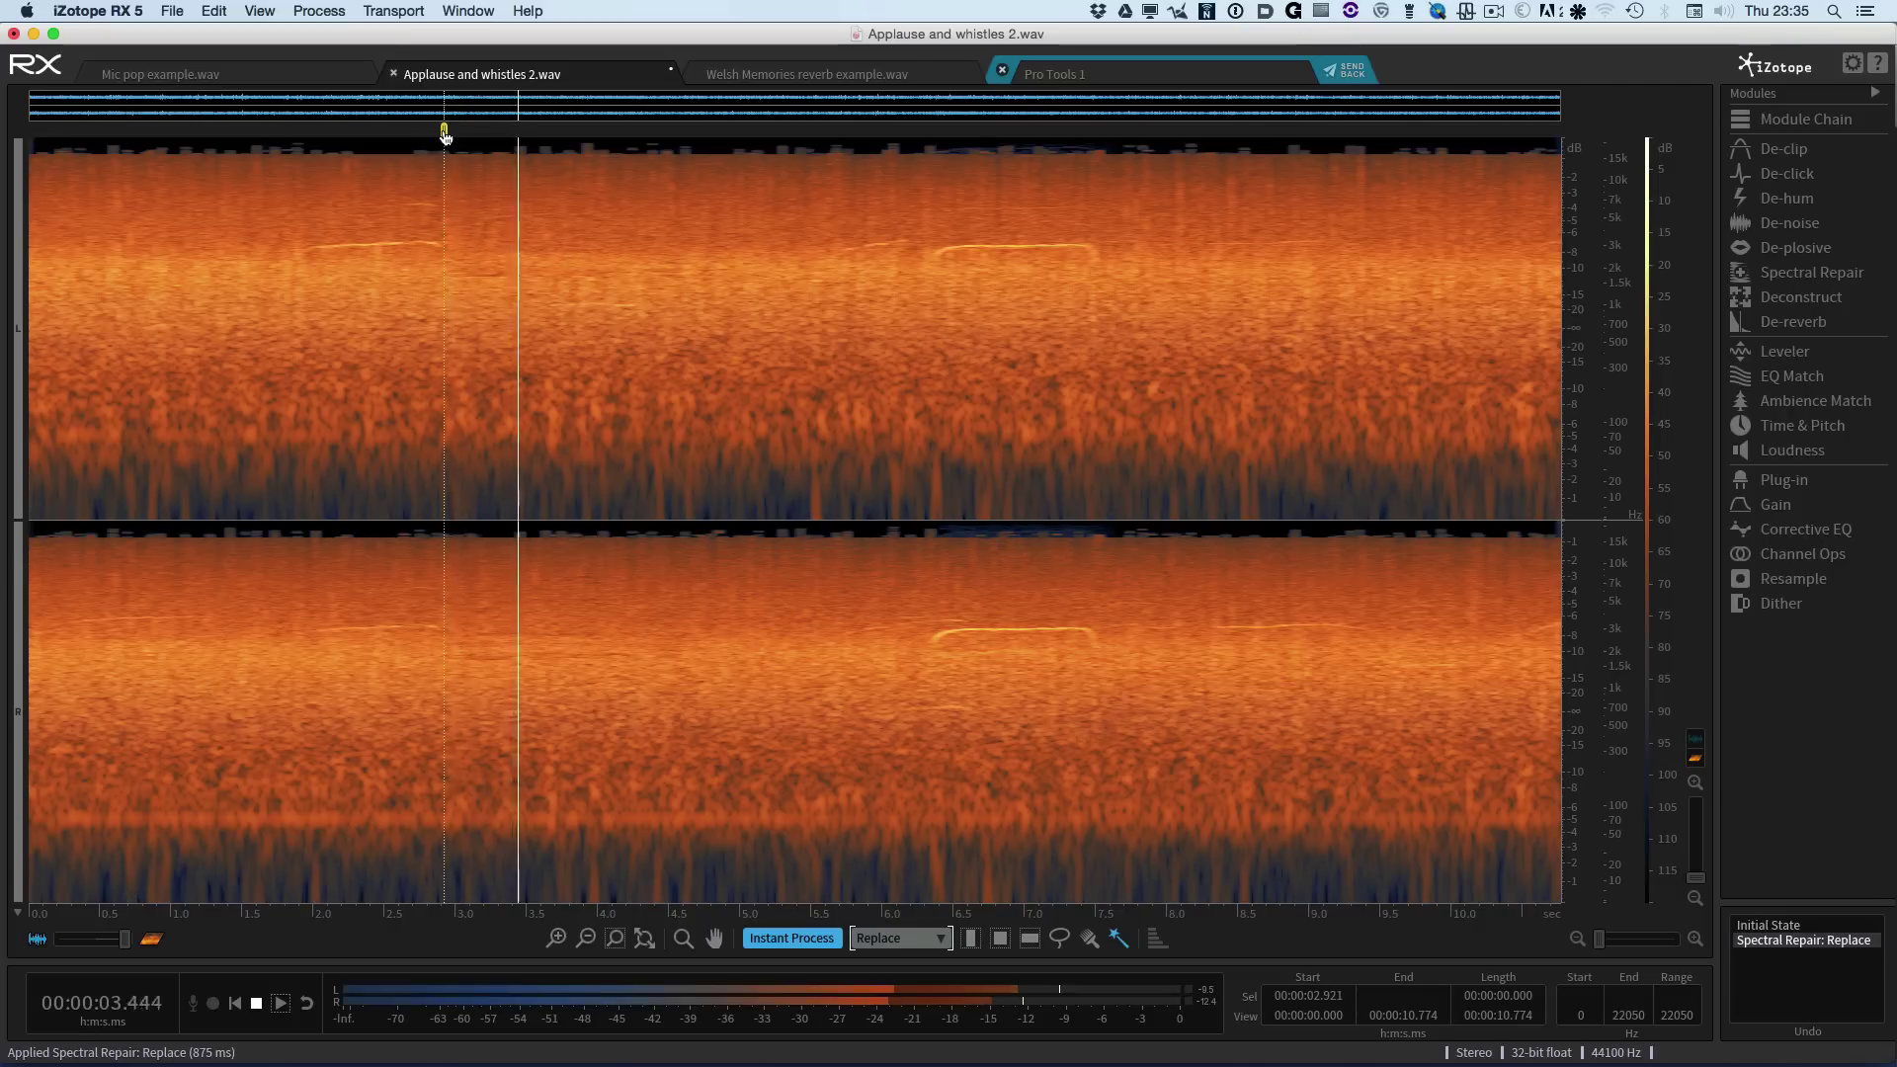
key(space)
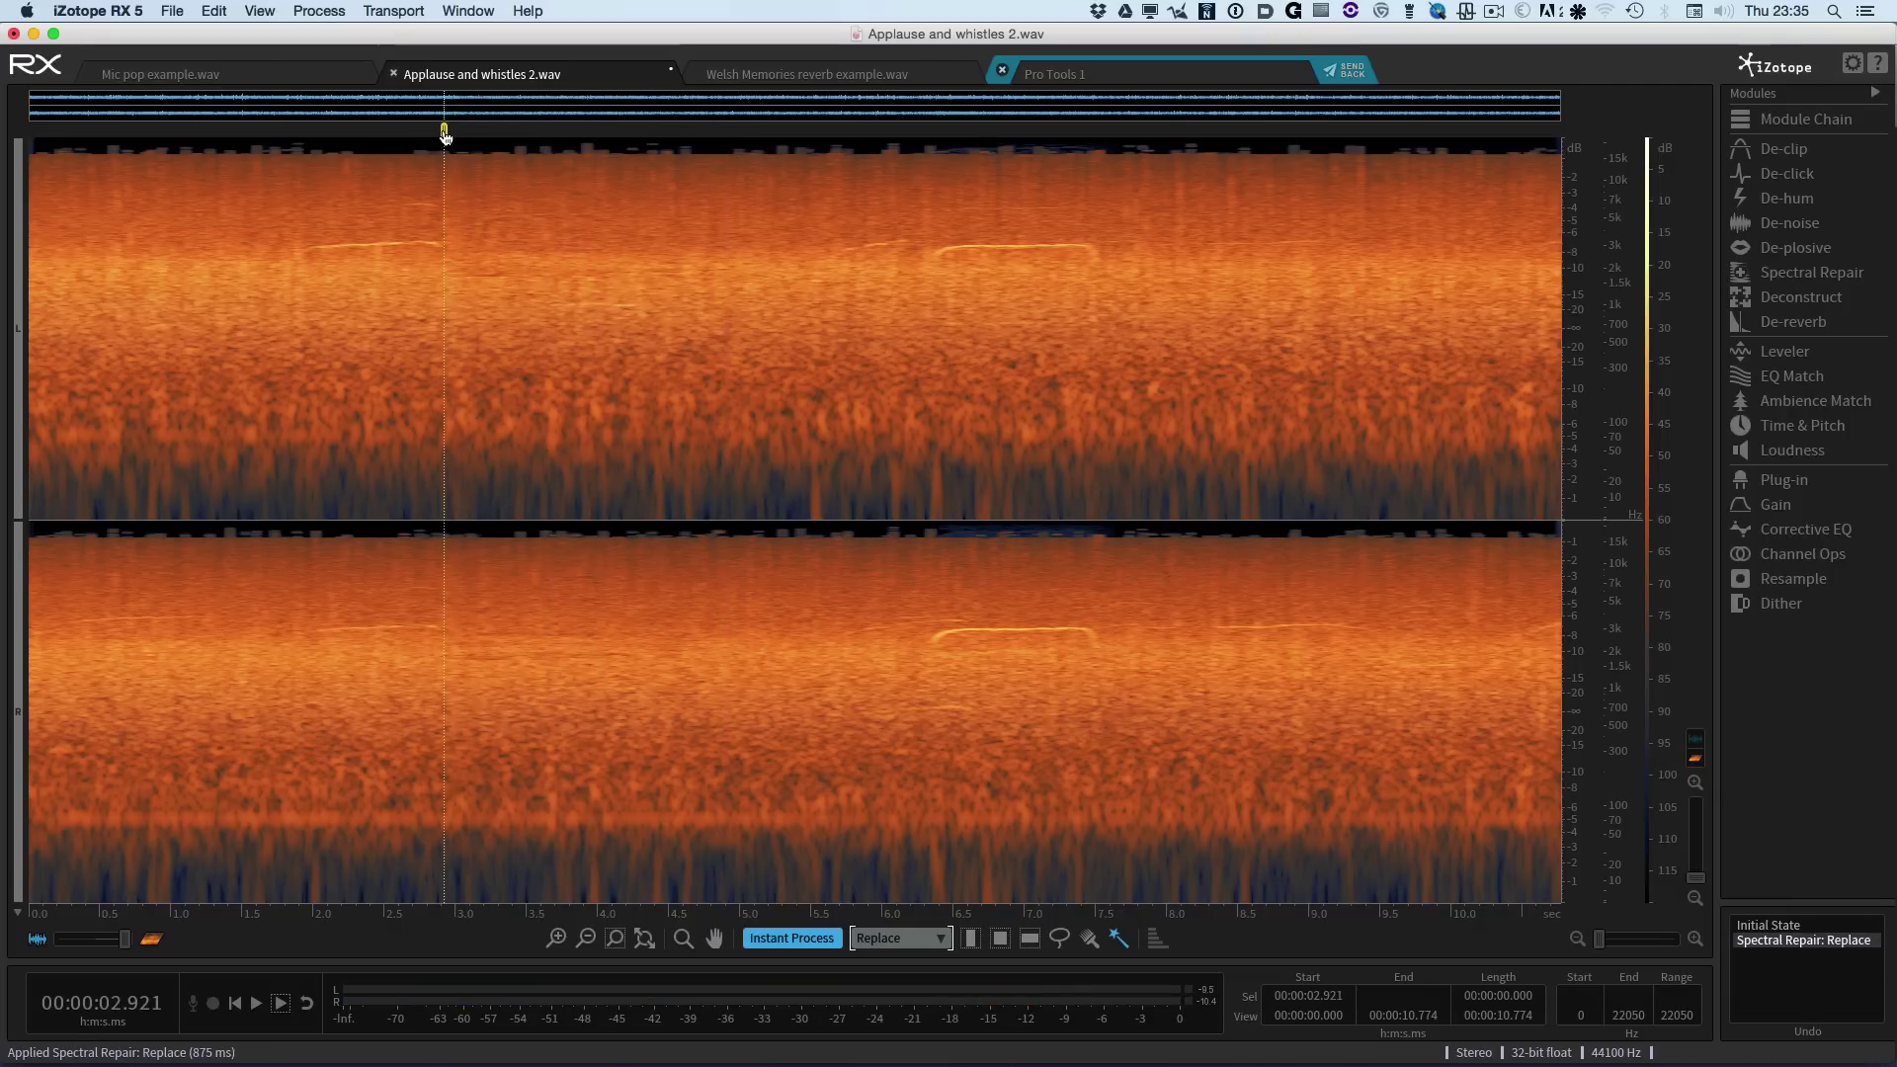
key(space)
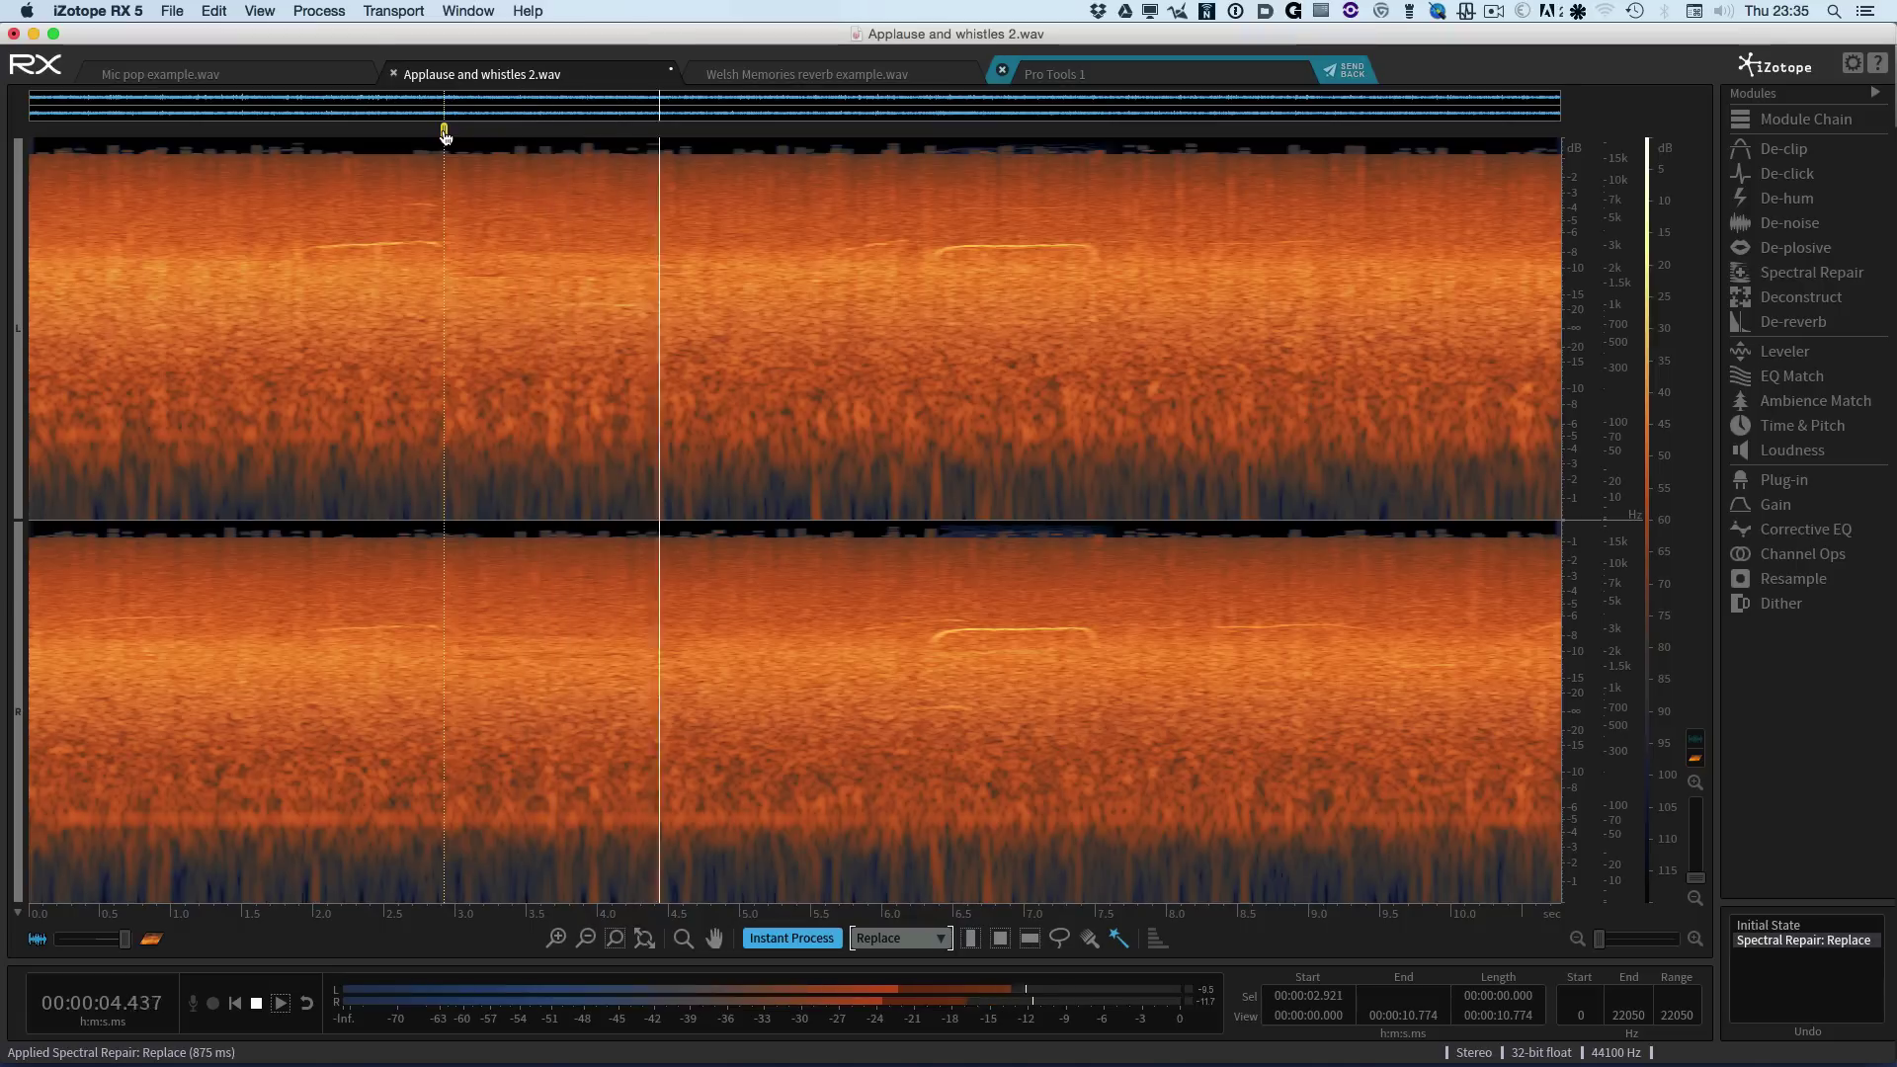
key(space)
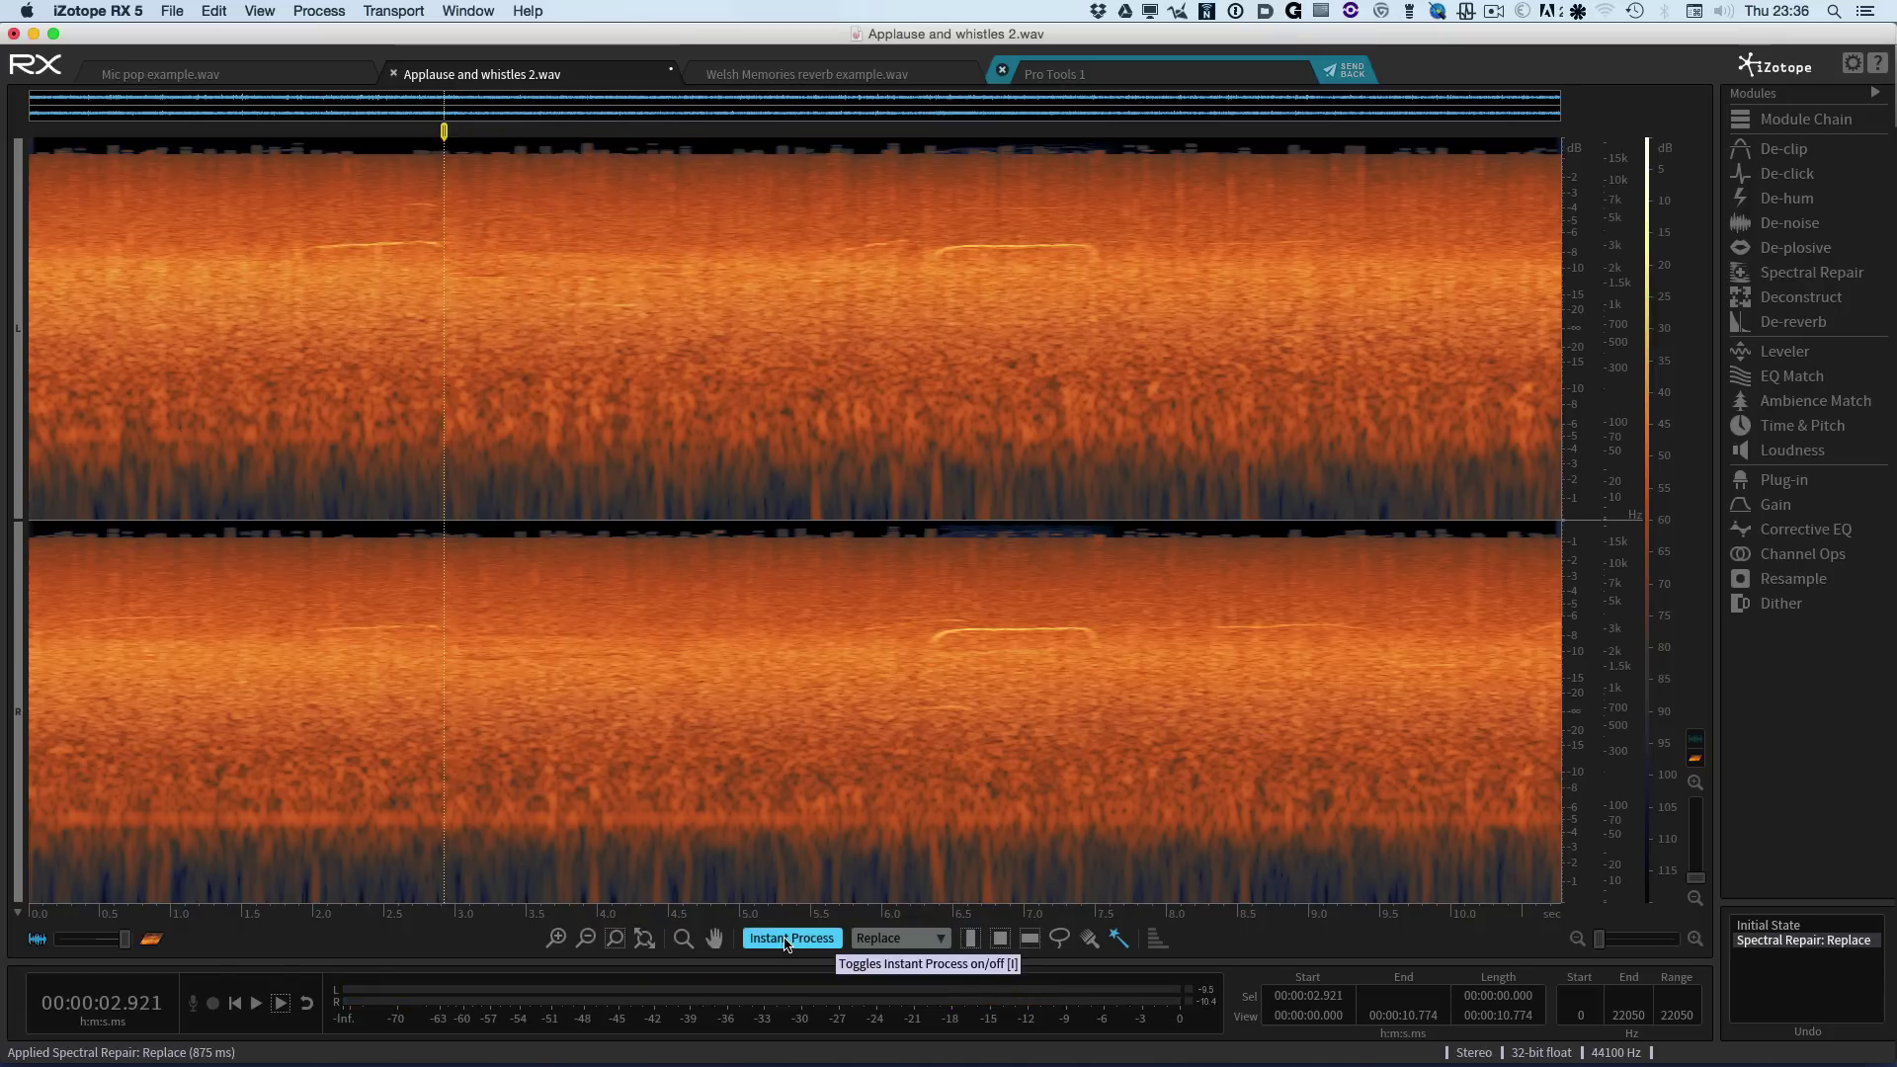
click(857, 944)
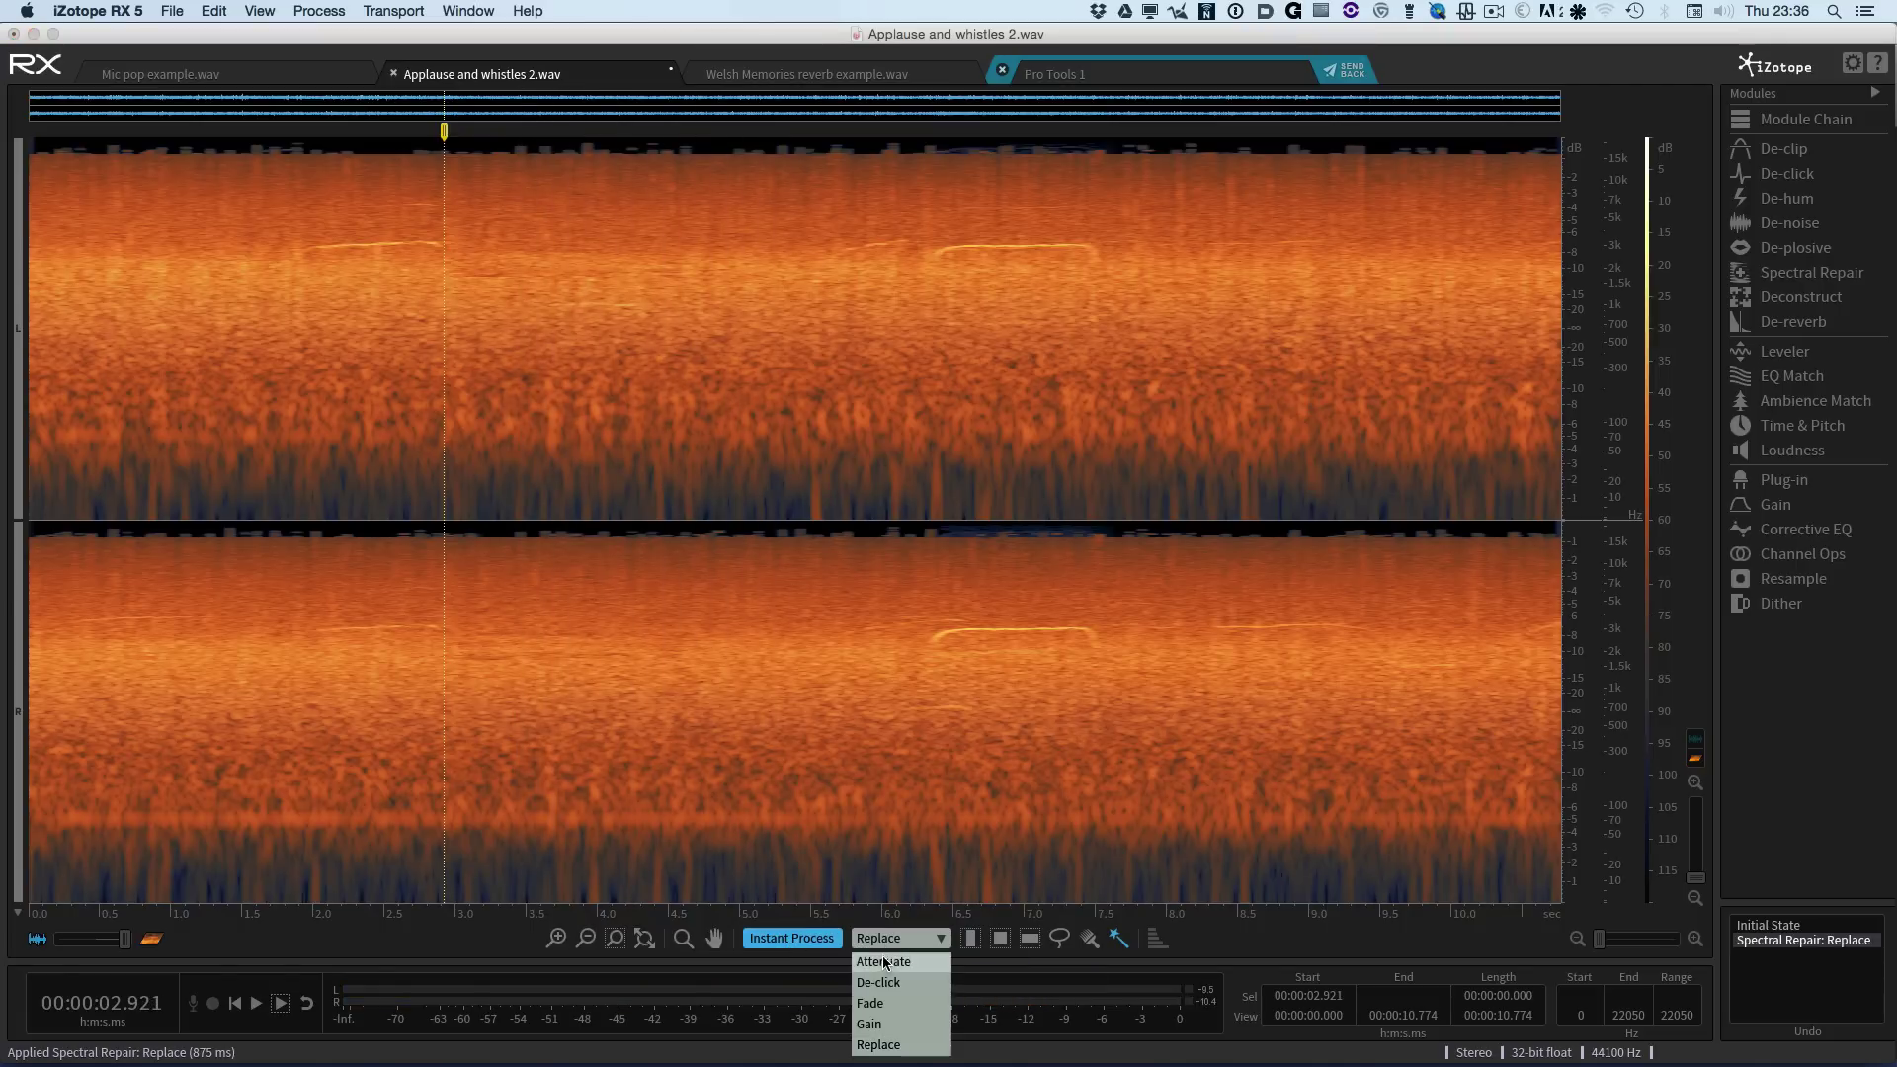
Step: Set instant processing to Gain at -6 dB and apply it across 6.4–7.7 s
click(870, 1023)
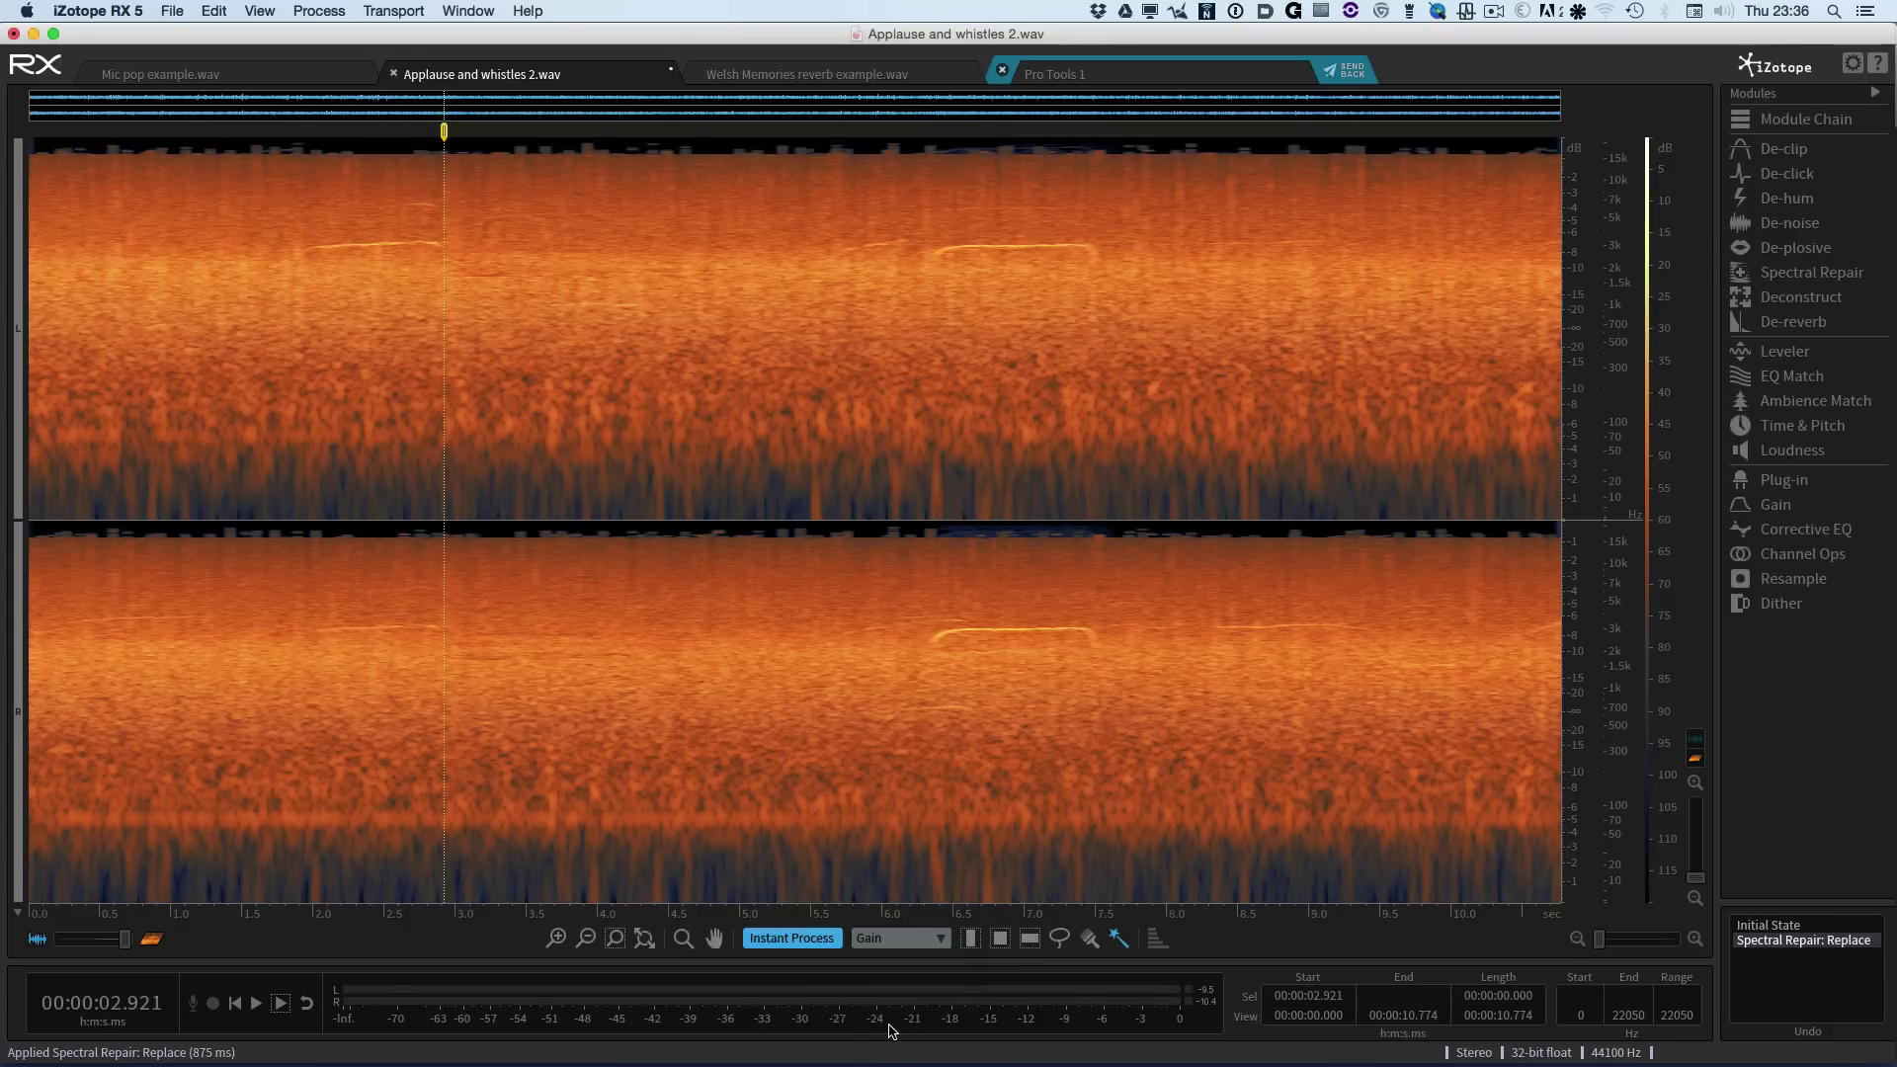
click(911, 935)
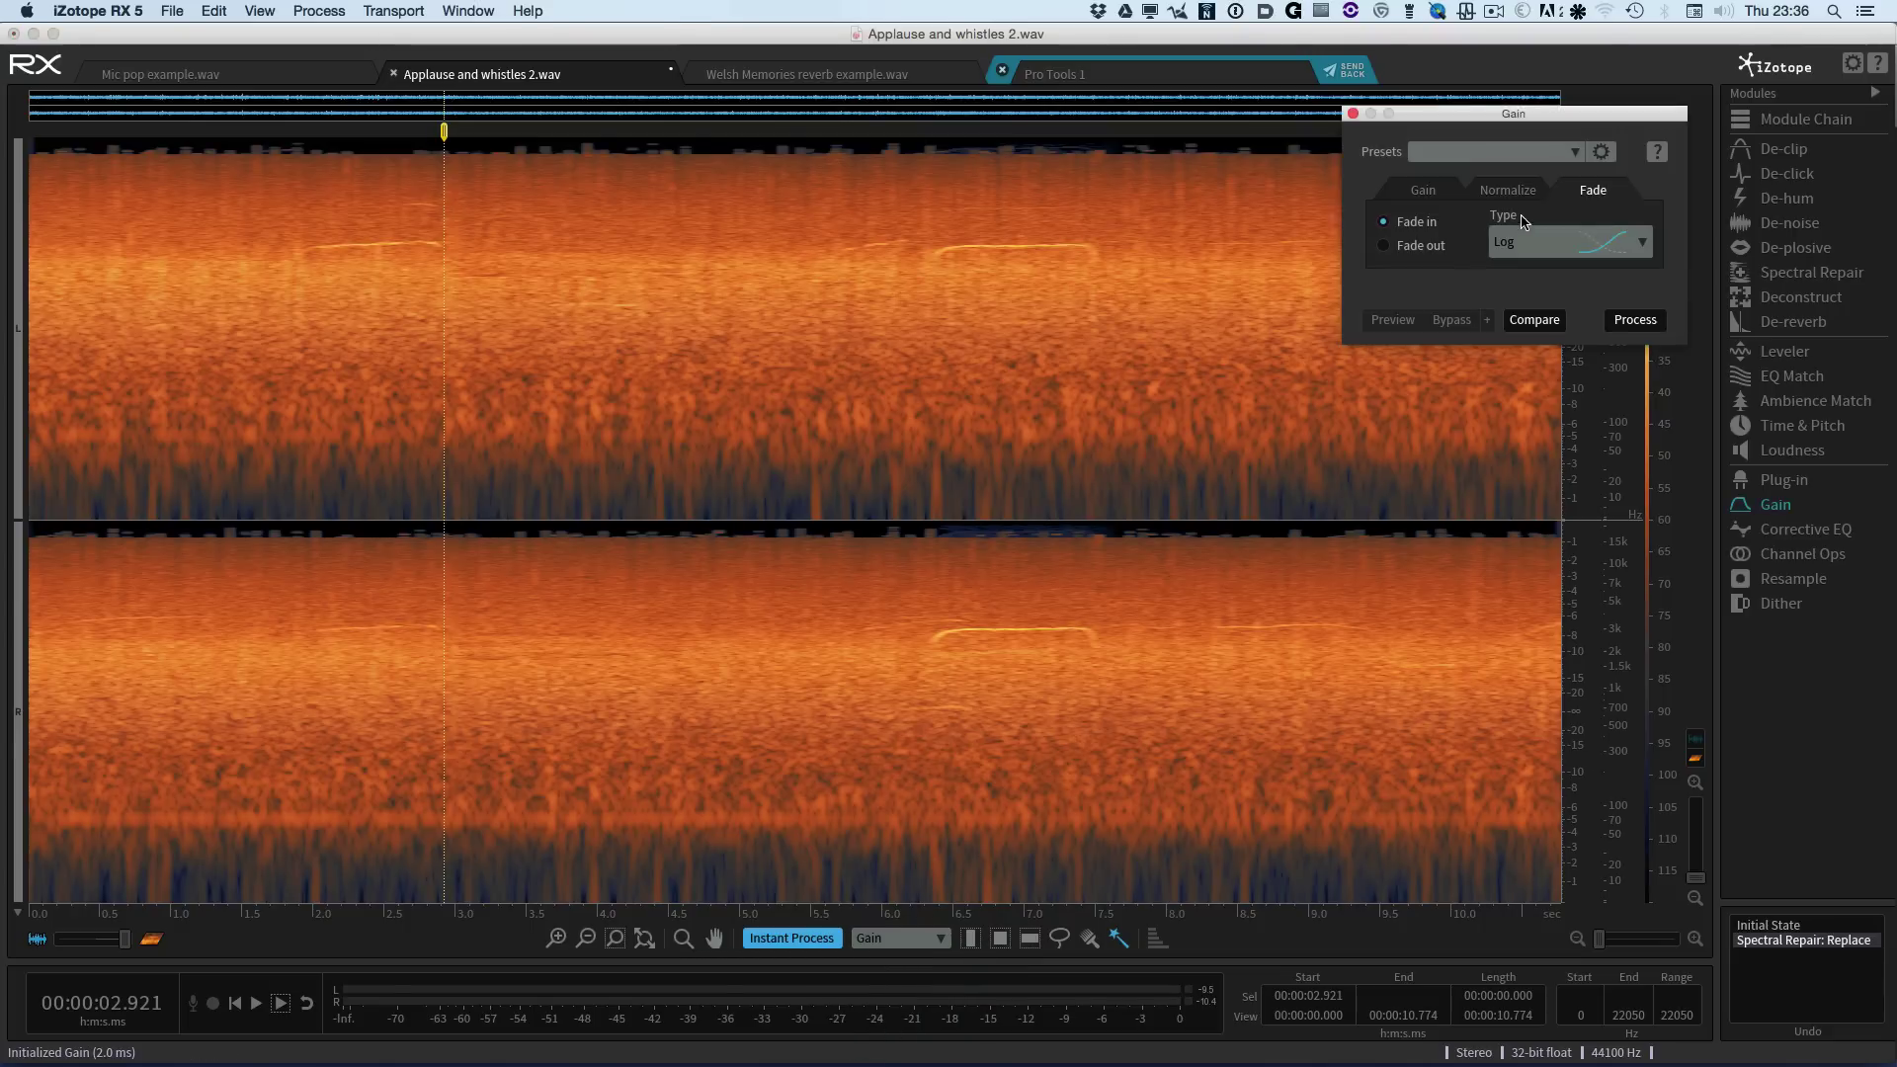
click(1439, 198)
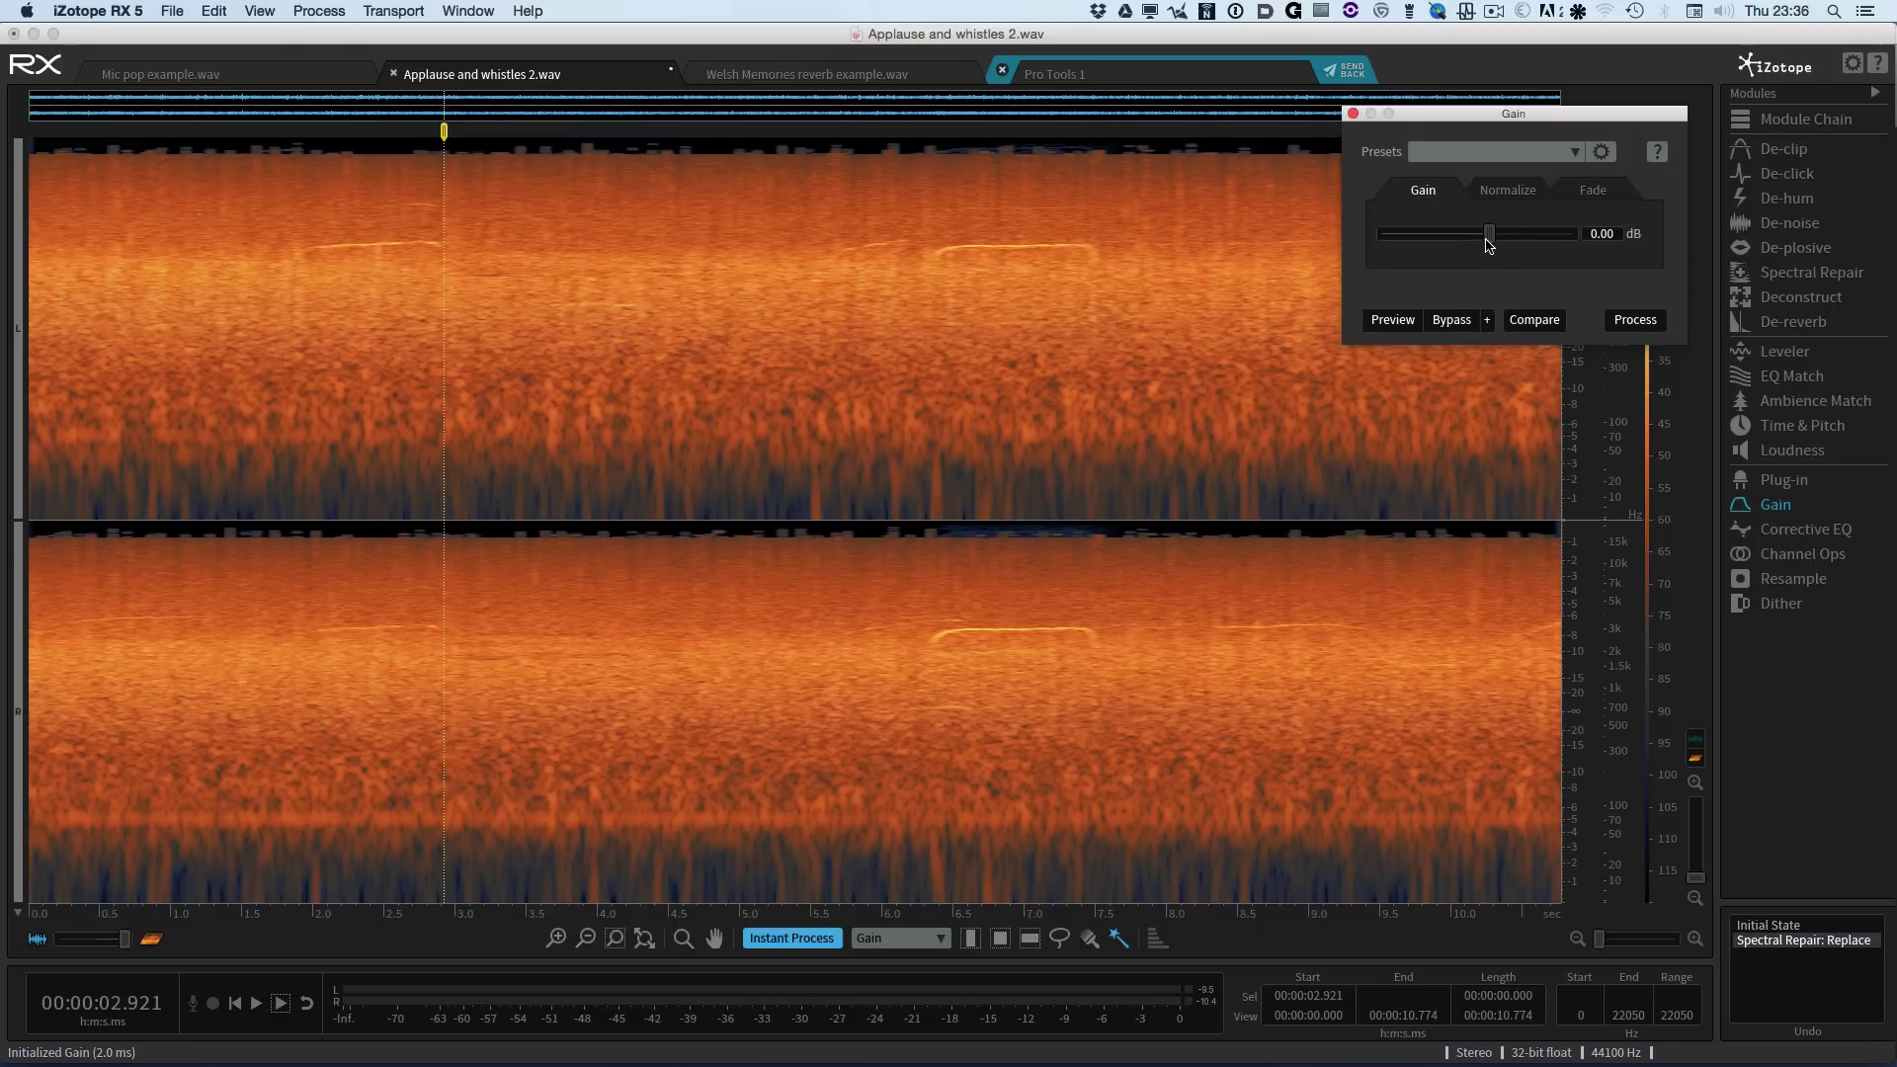
mouse_move(1494, 240)
mouse_down()
mouse_move(1423, 245)
mouse_move(1469, 240)
mouse_up()
click(889, 939)
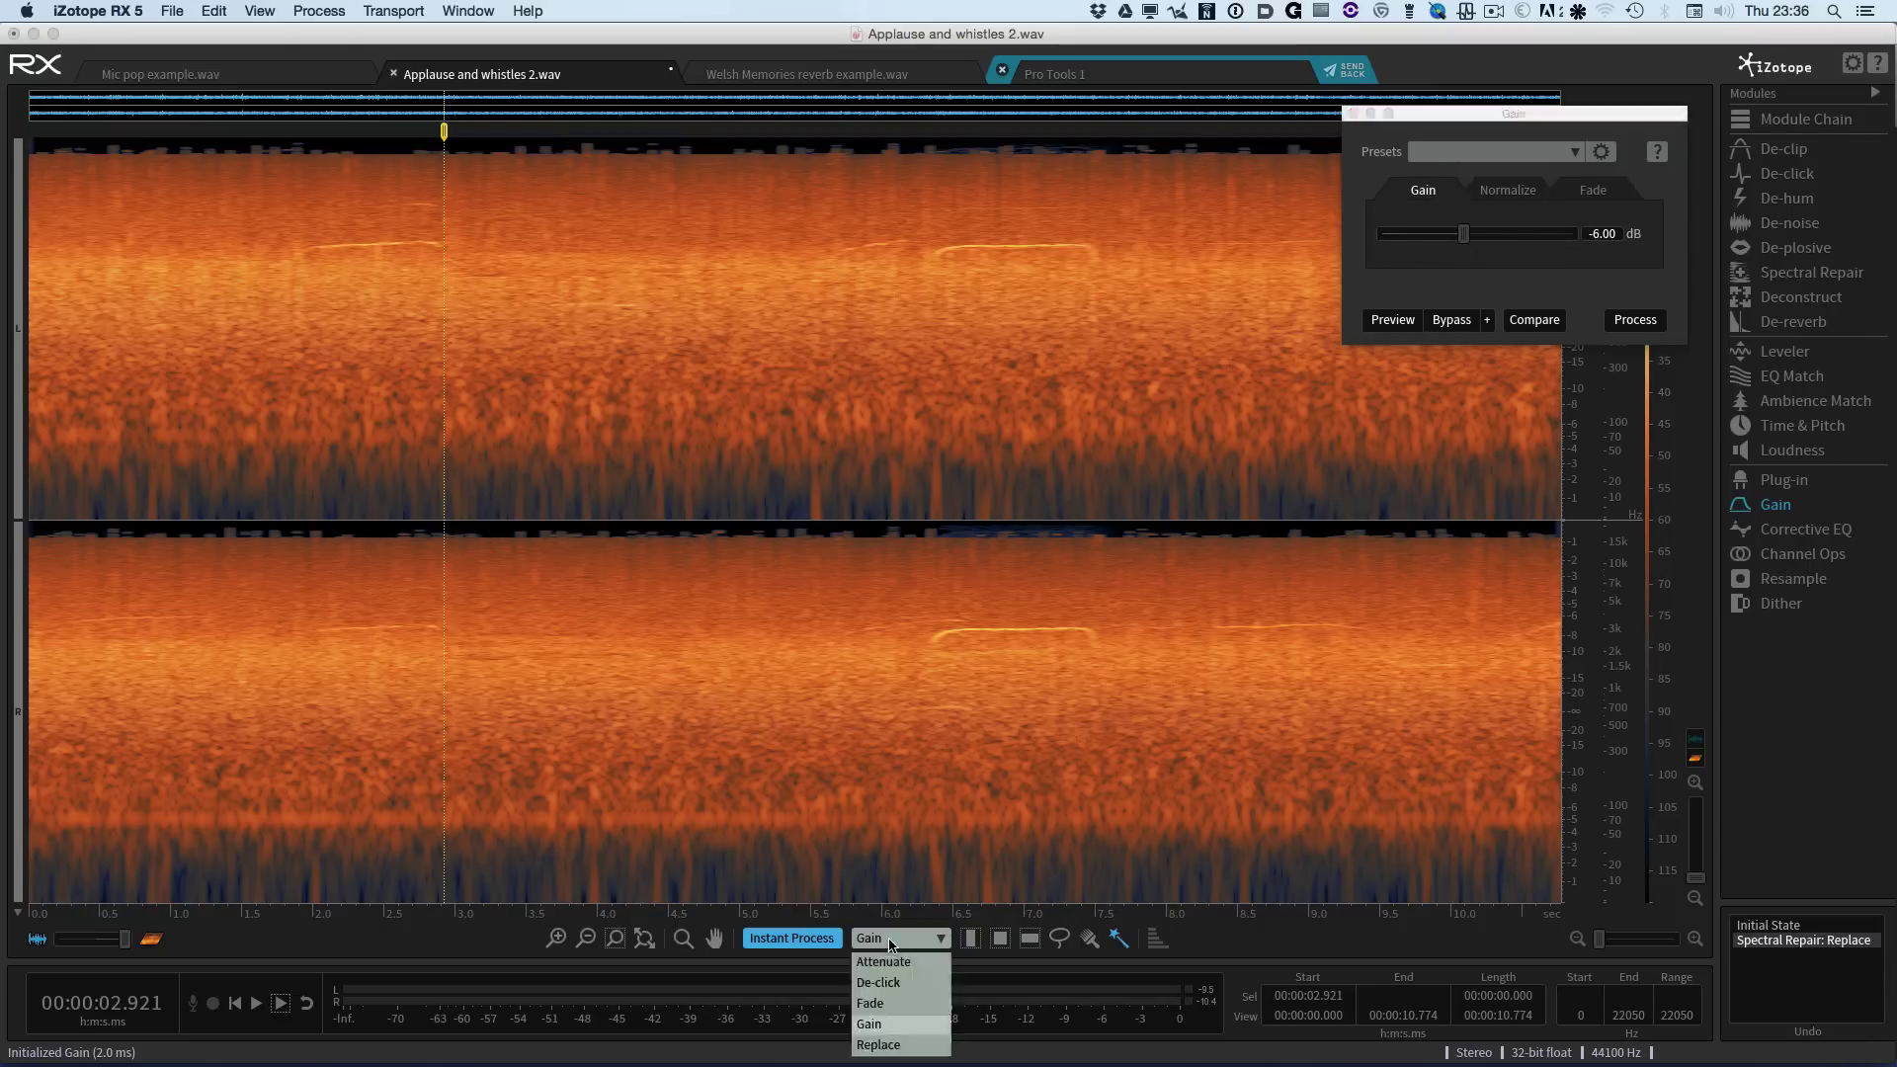
click(889, 940)
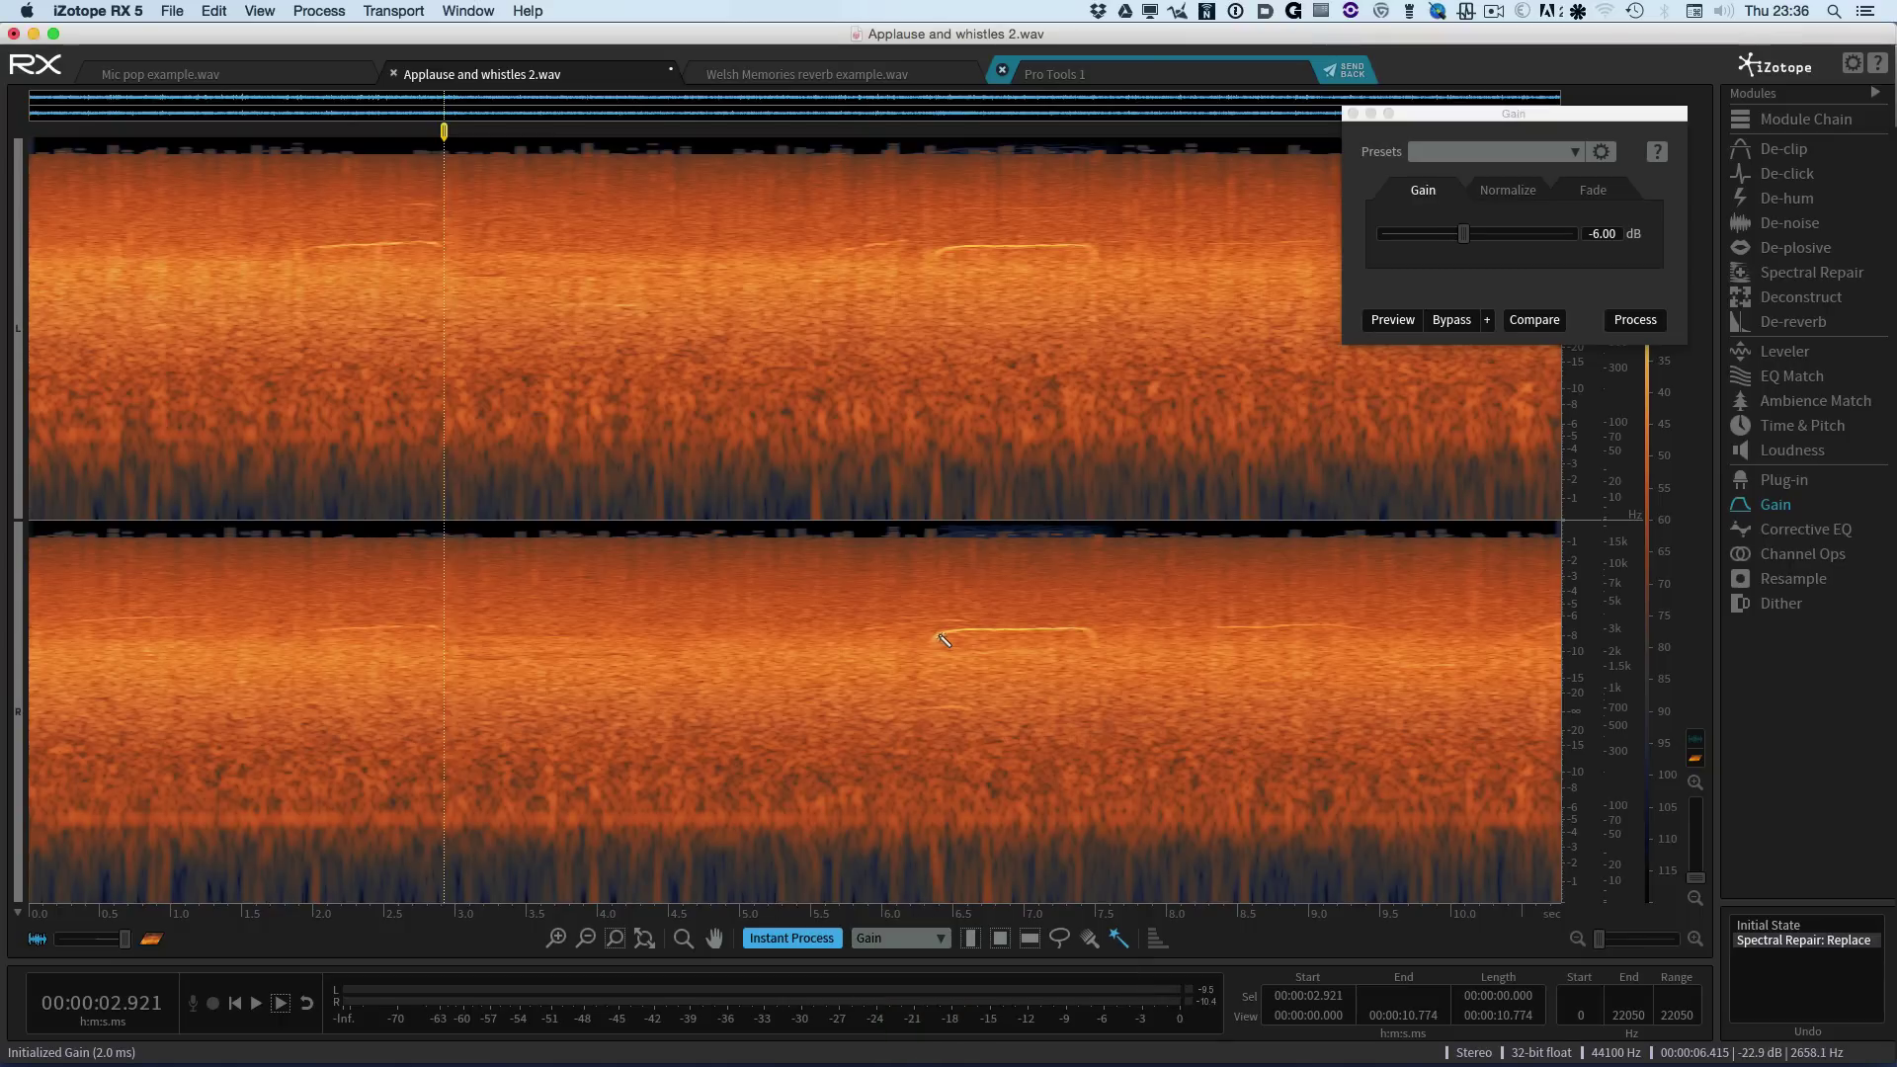
click(940, 638)
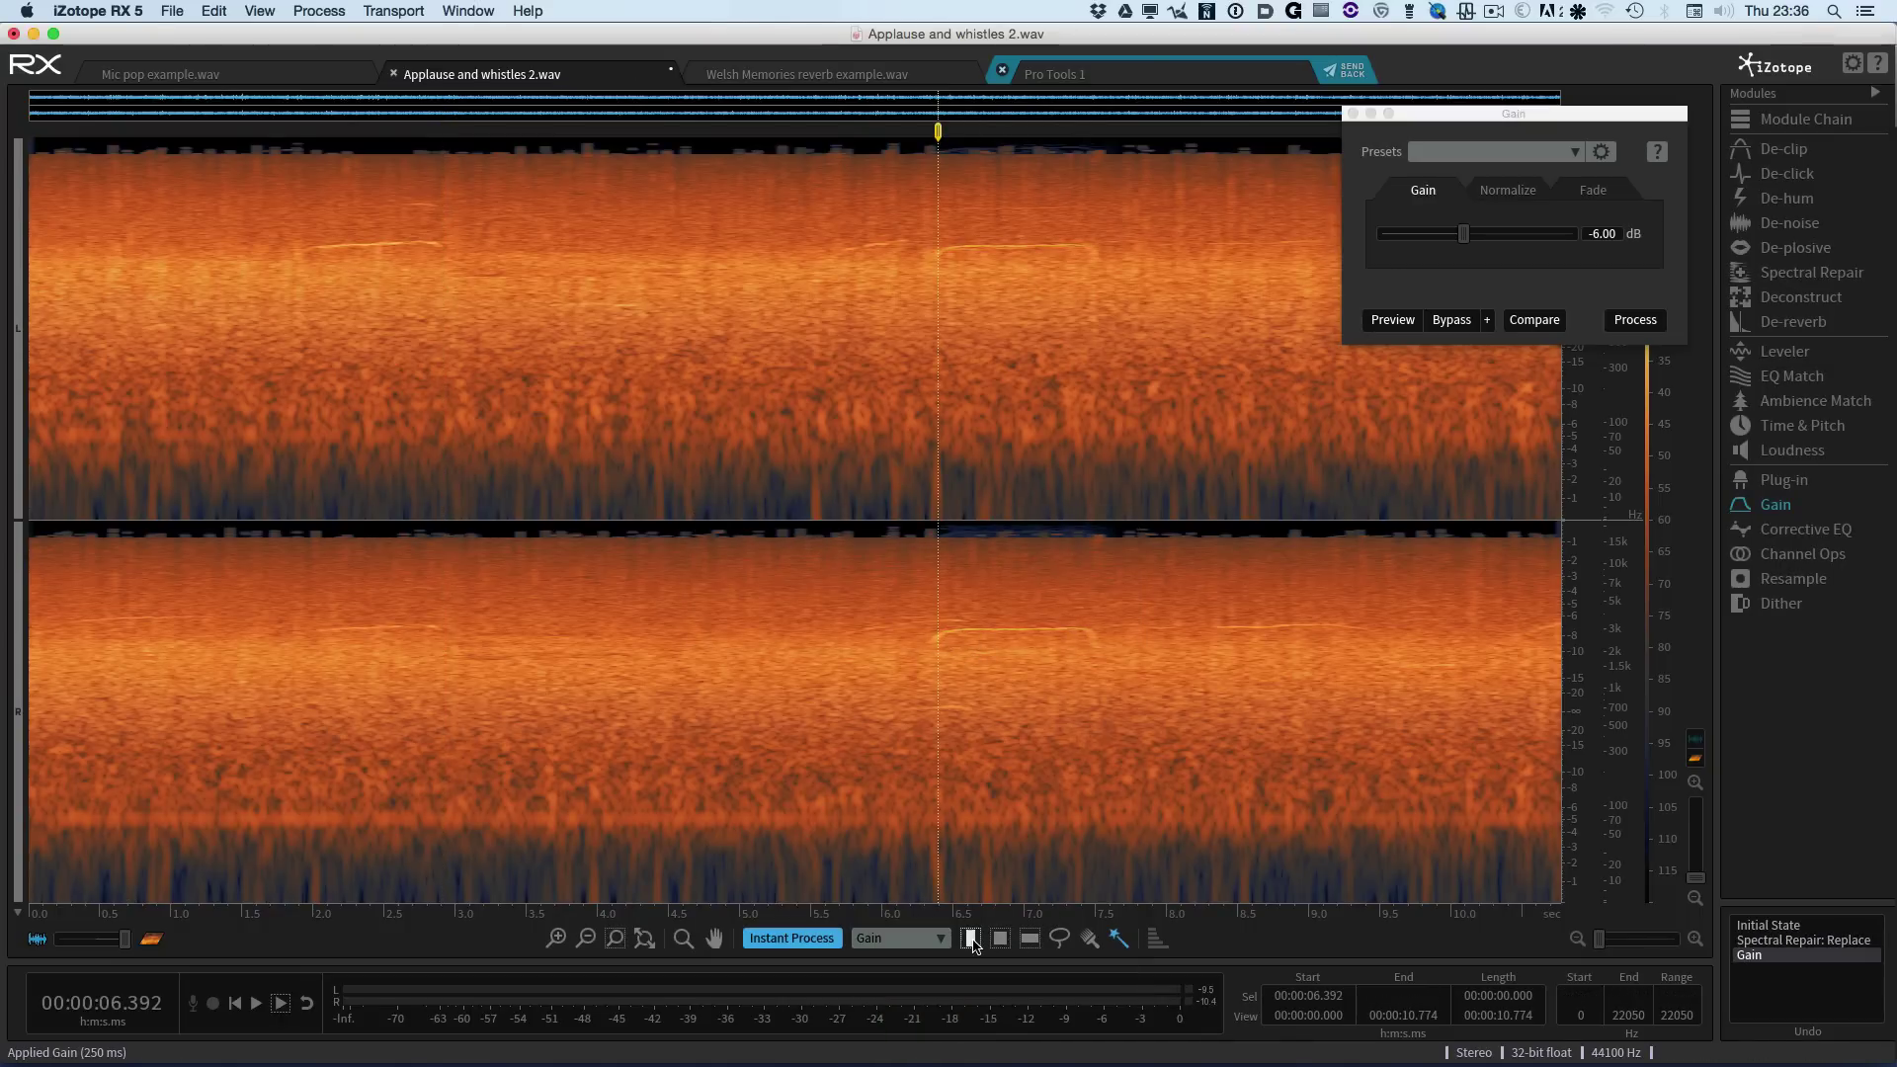
drag(931, 536, 1128, 515)
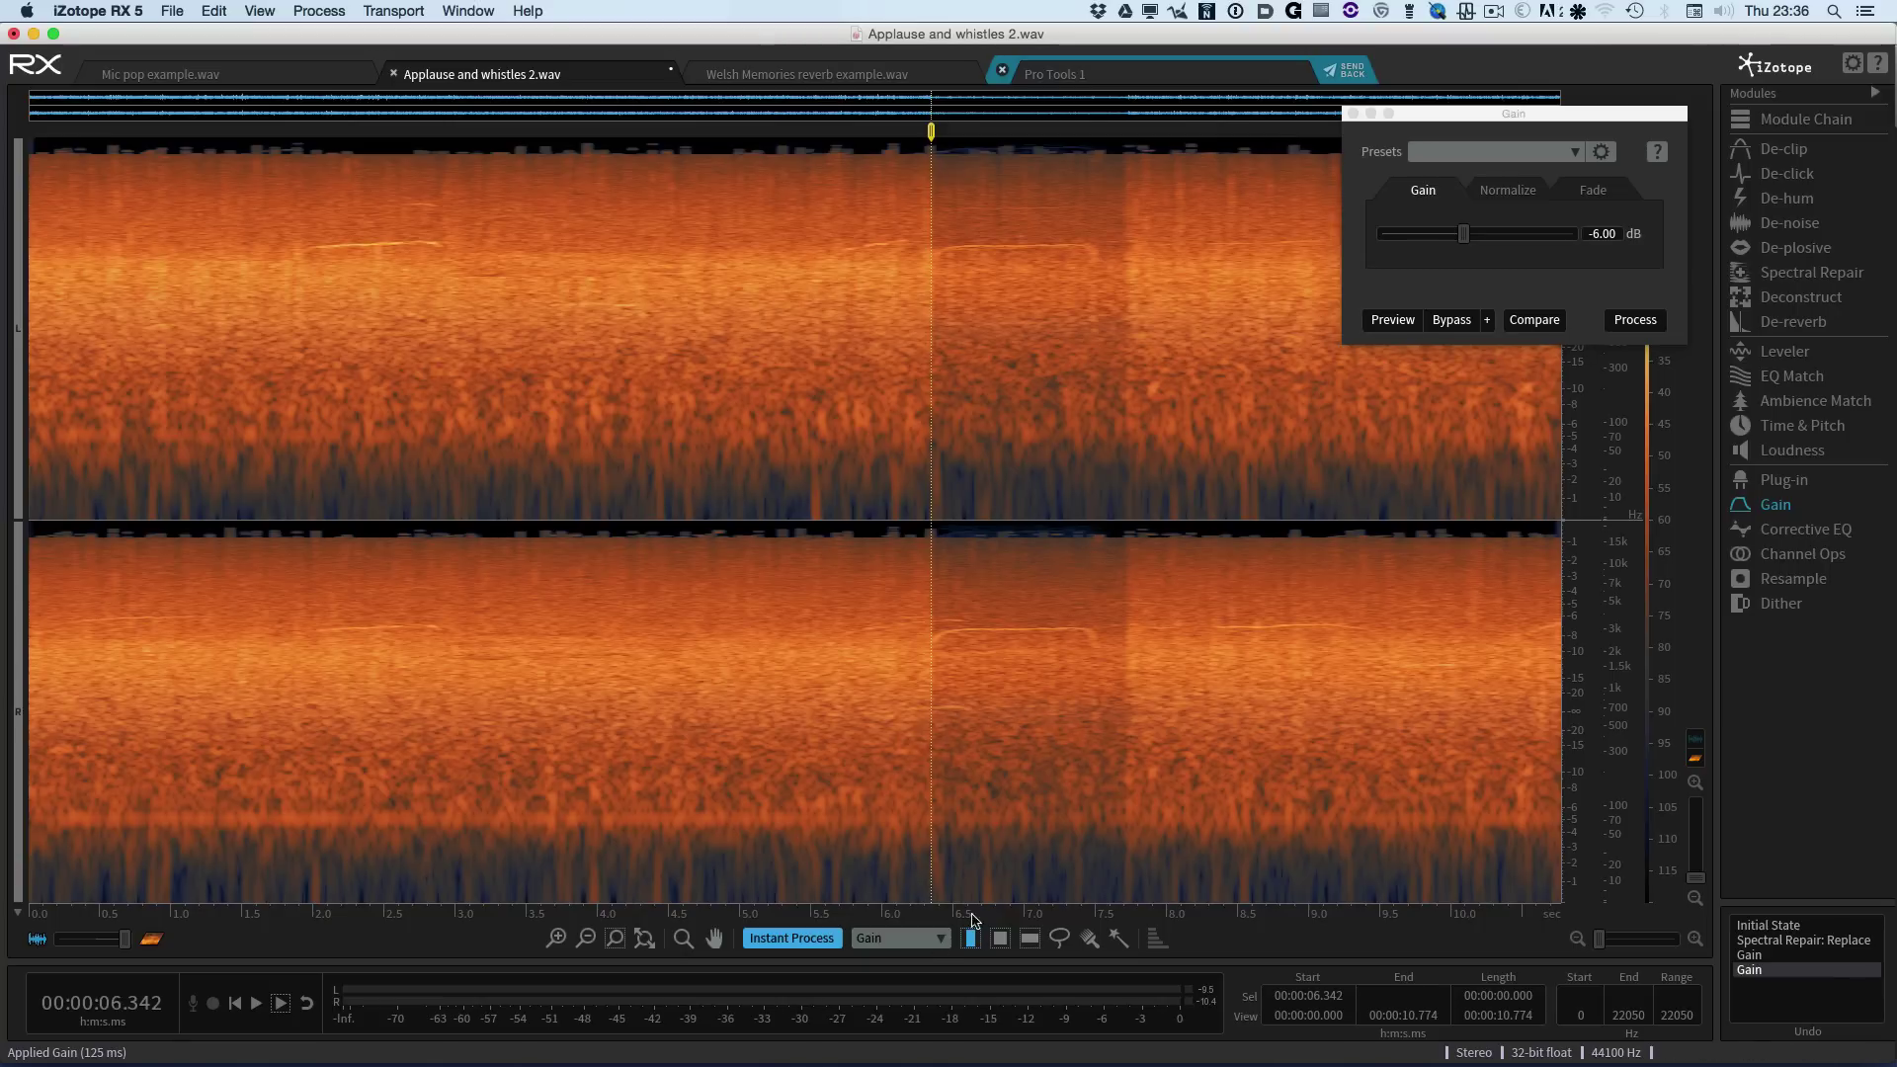
Step: Undo the gain change, then apply an instant fade-out from 9.5 s to the end
key(super+z)
click(936, 950)
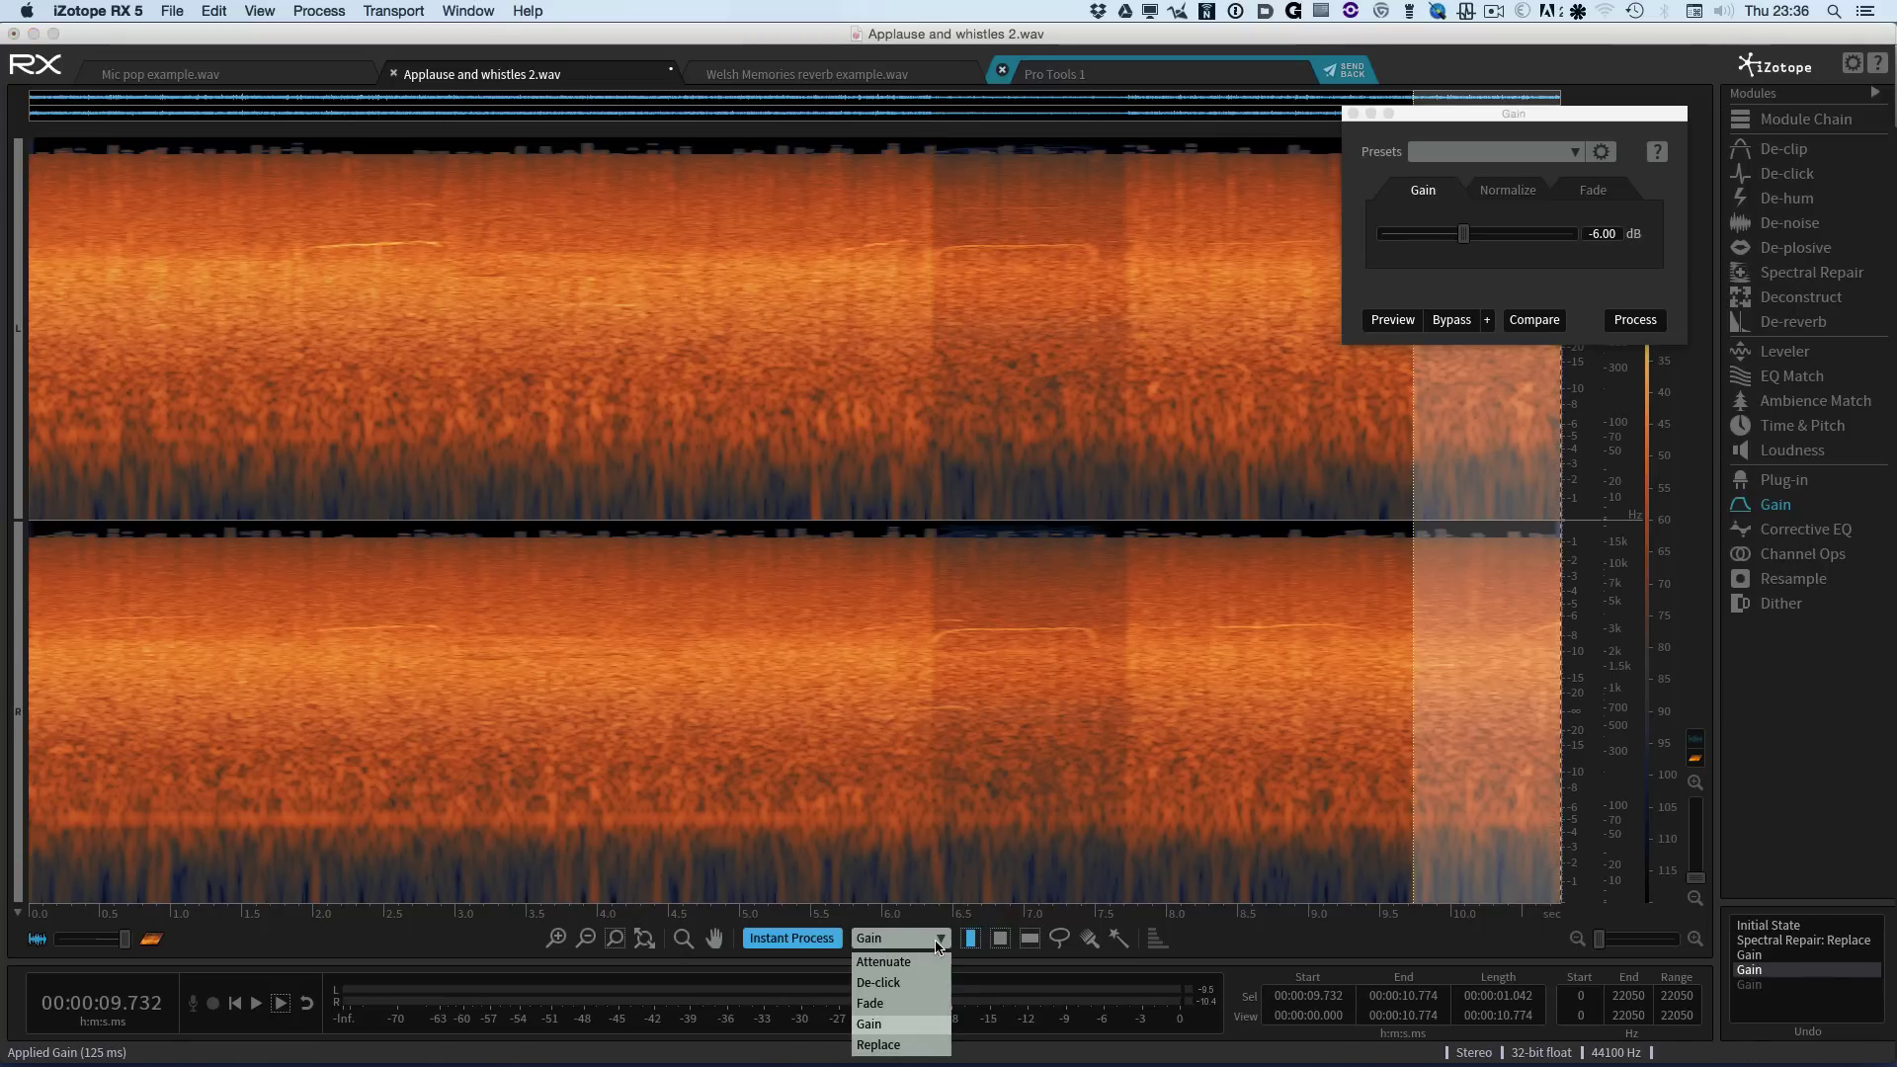
click(928, 1008)
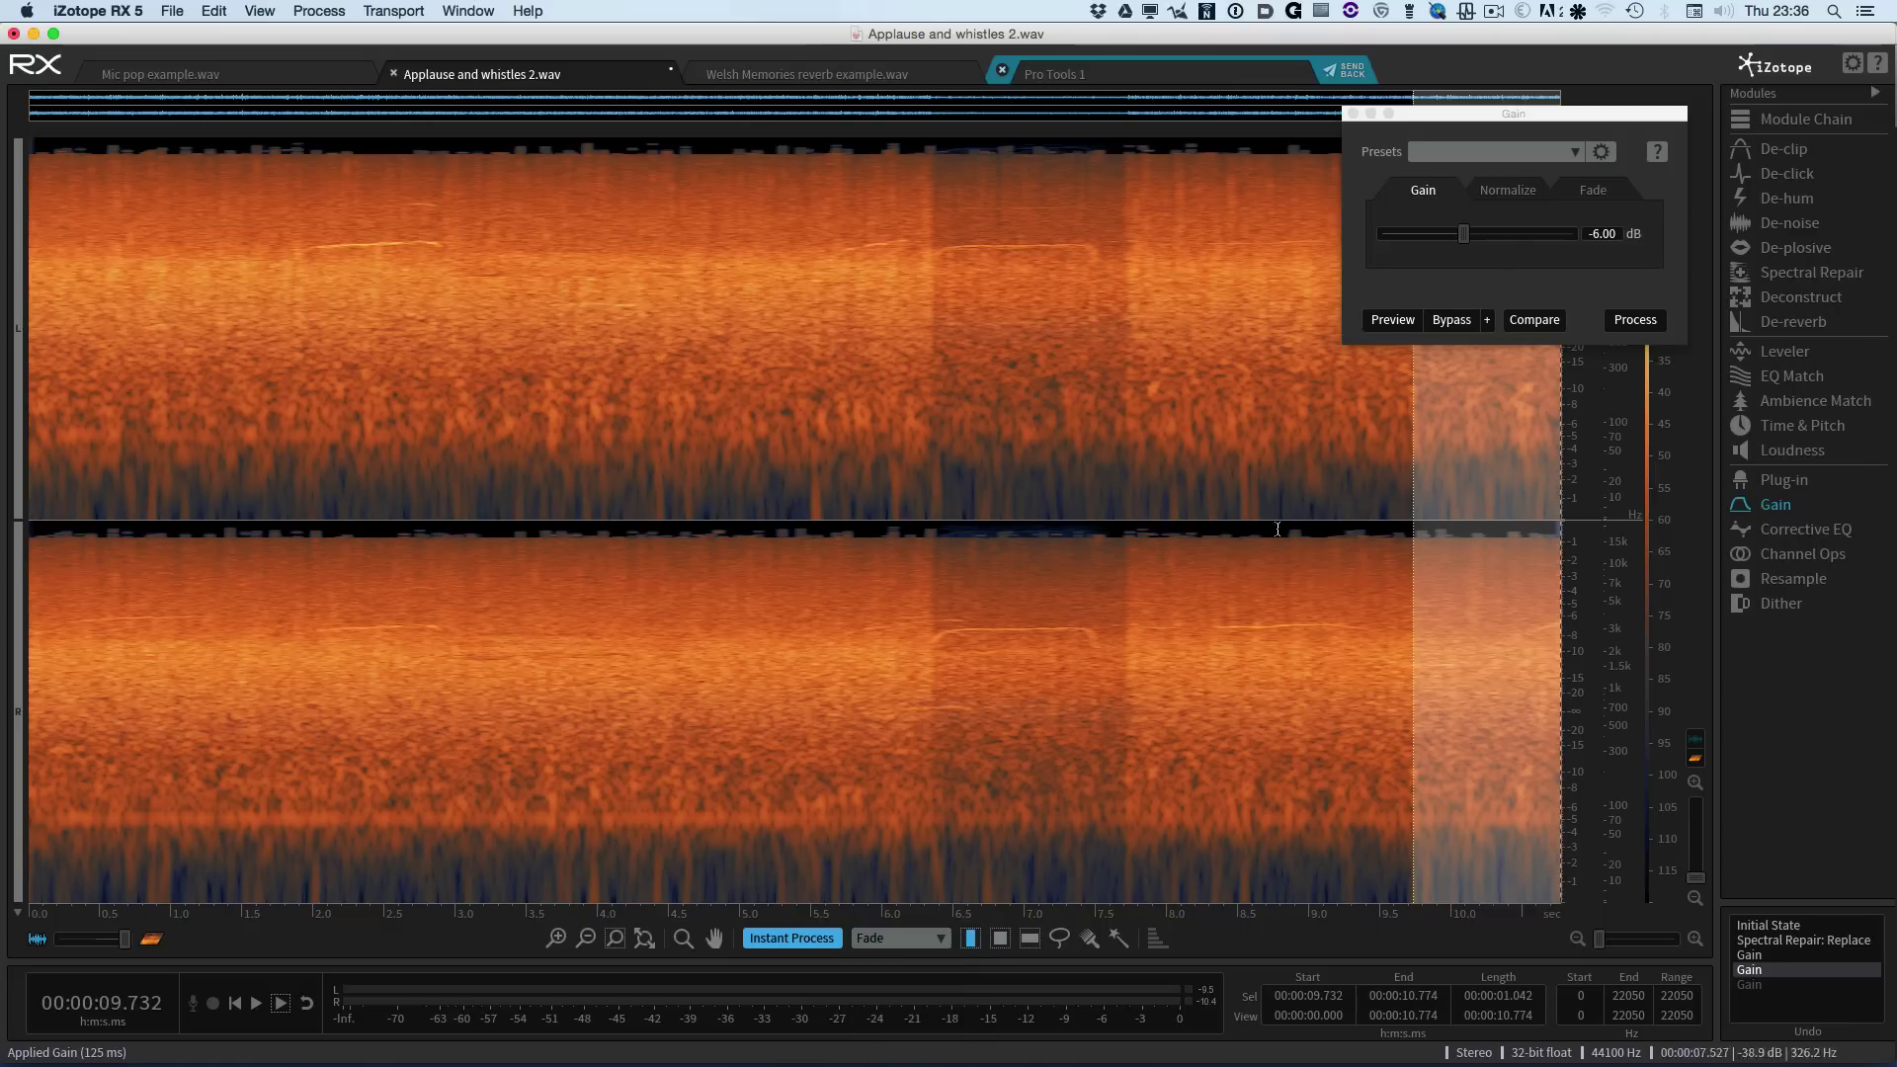
click(1595, 191)
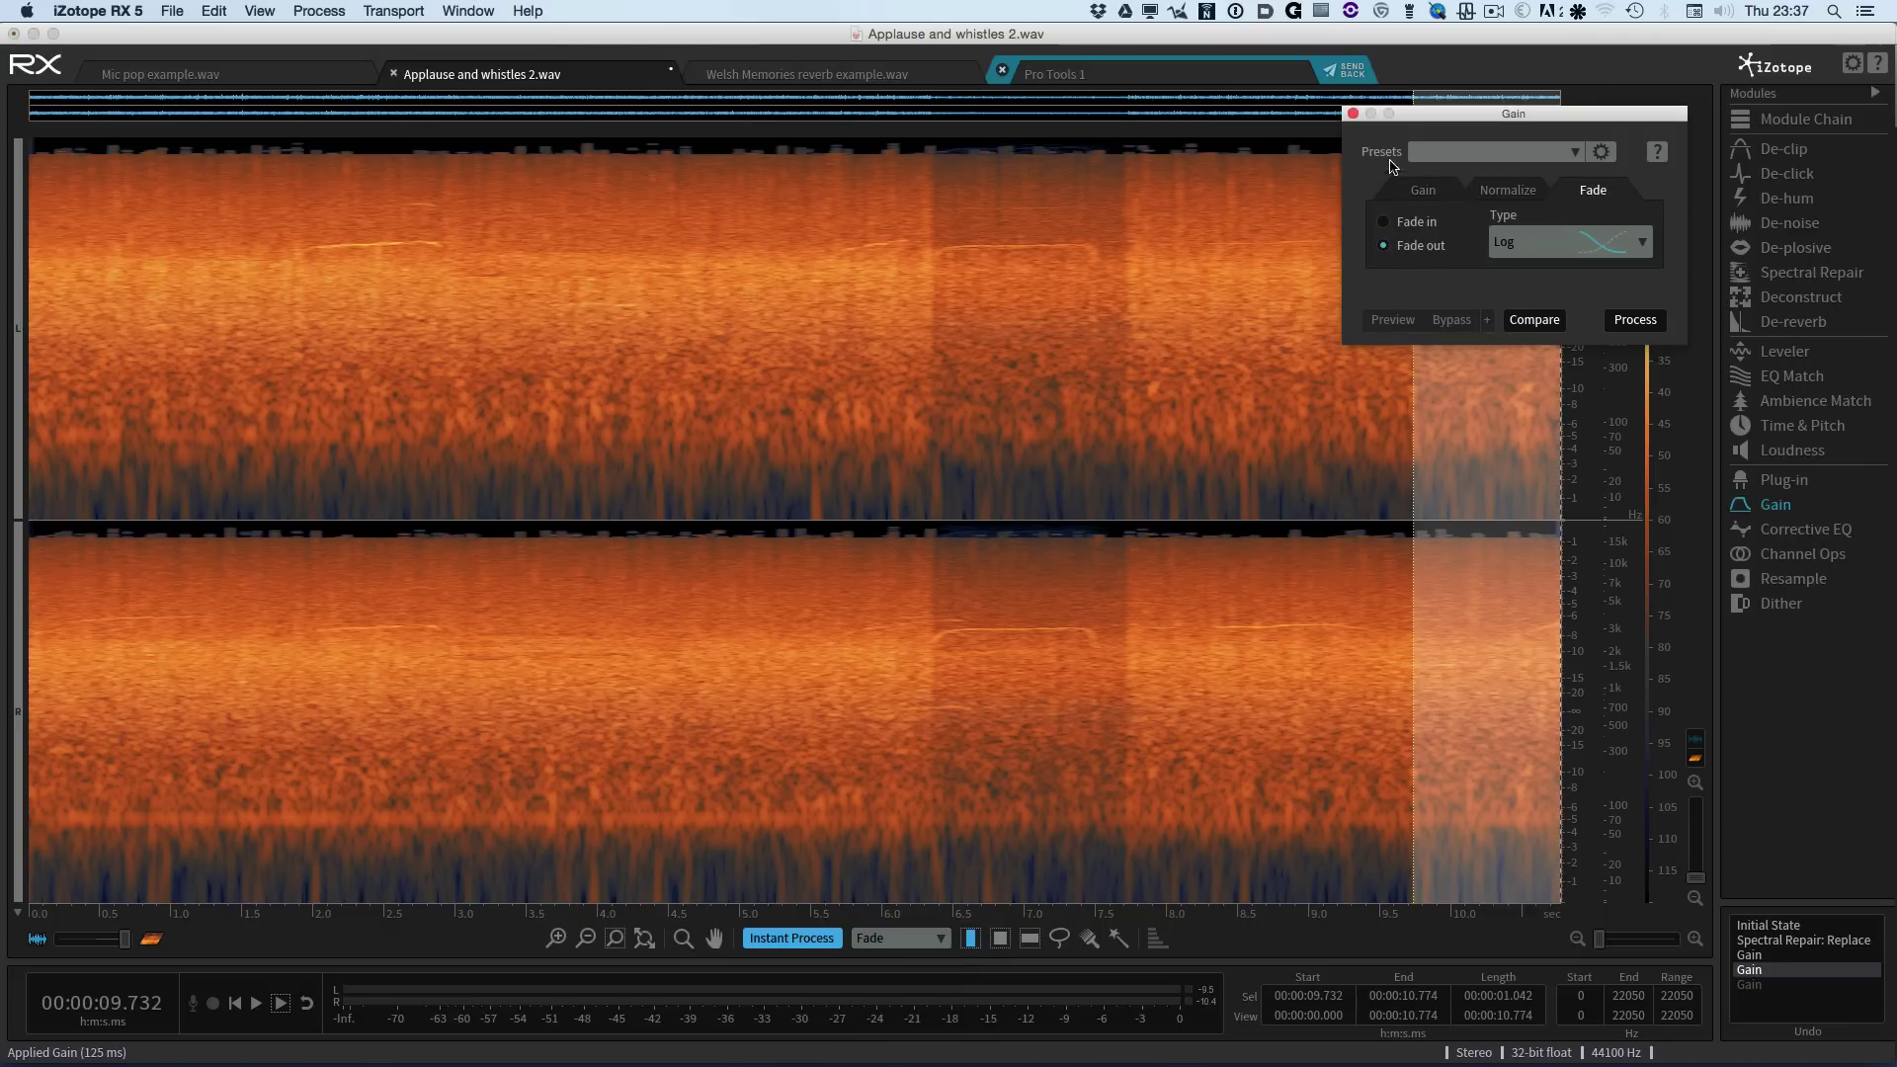
click(1354, 115)
click(1381, 494)
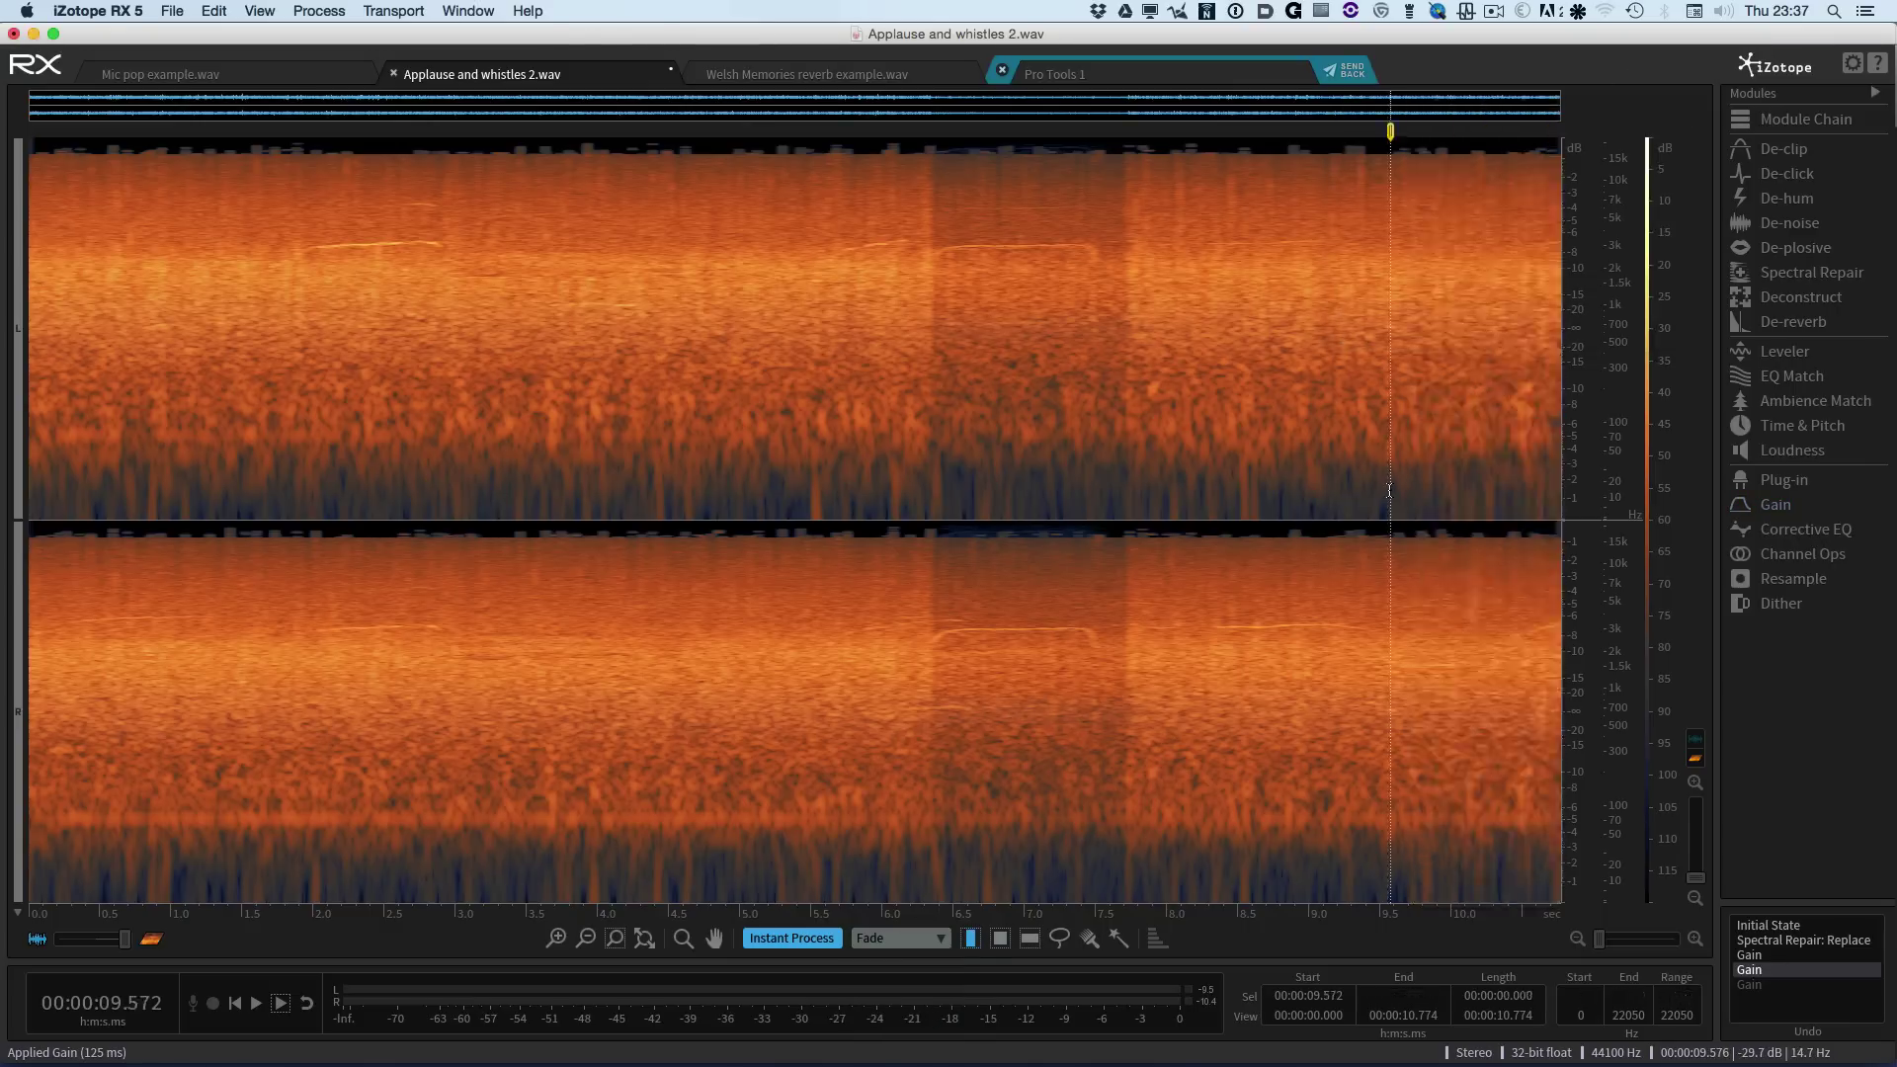
drag(1382, 494, 1656, 482)
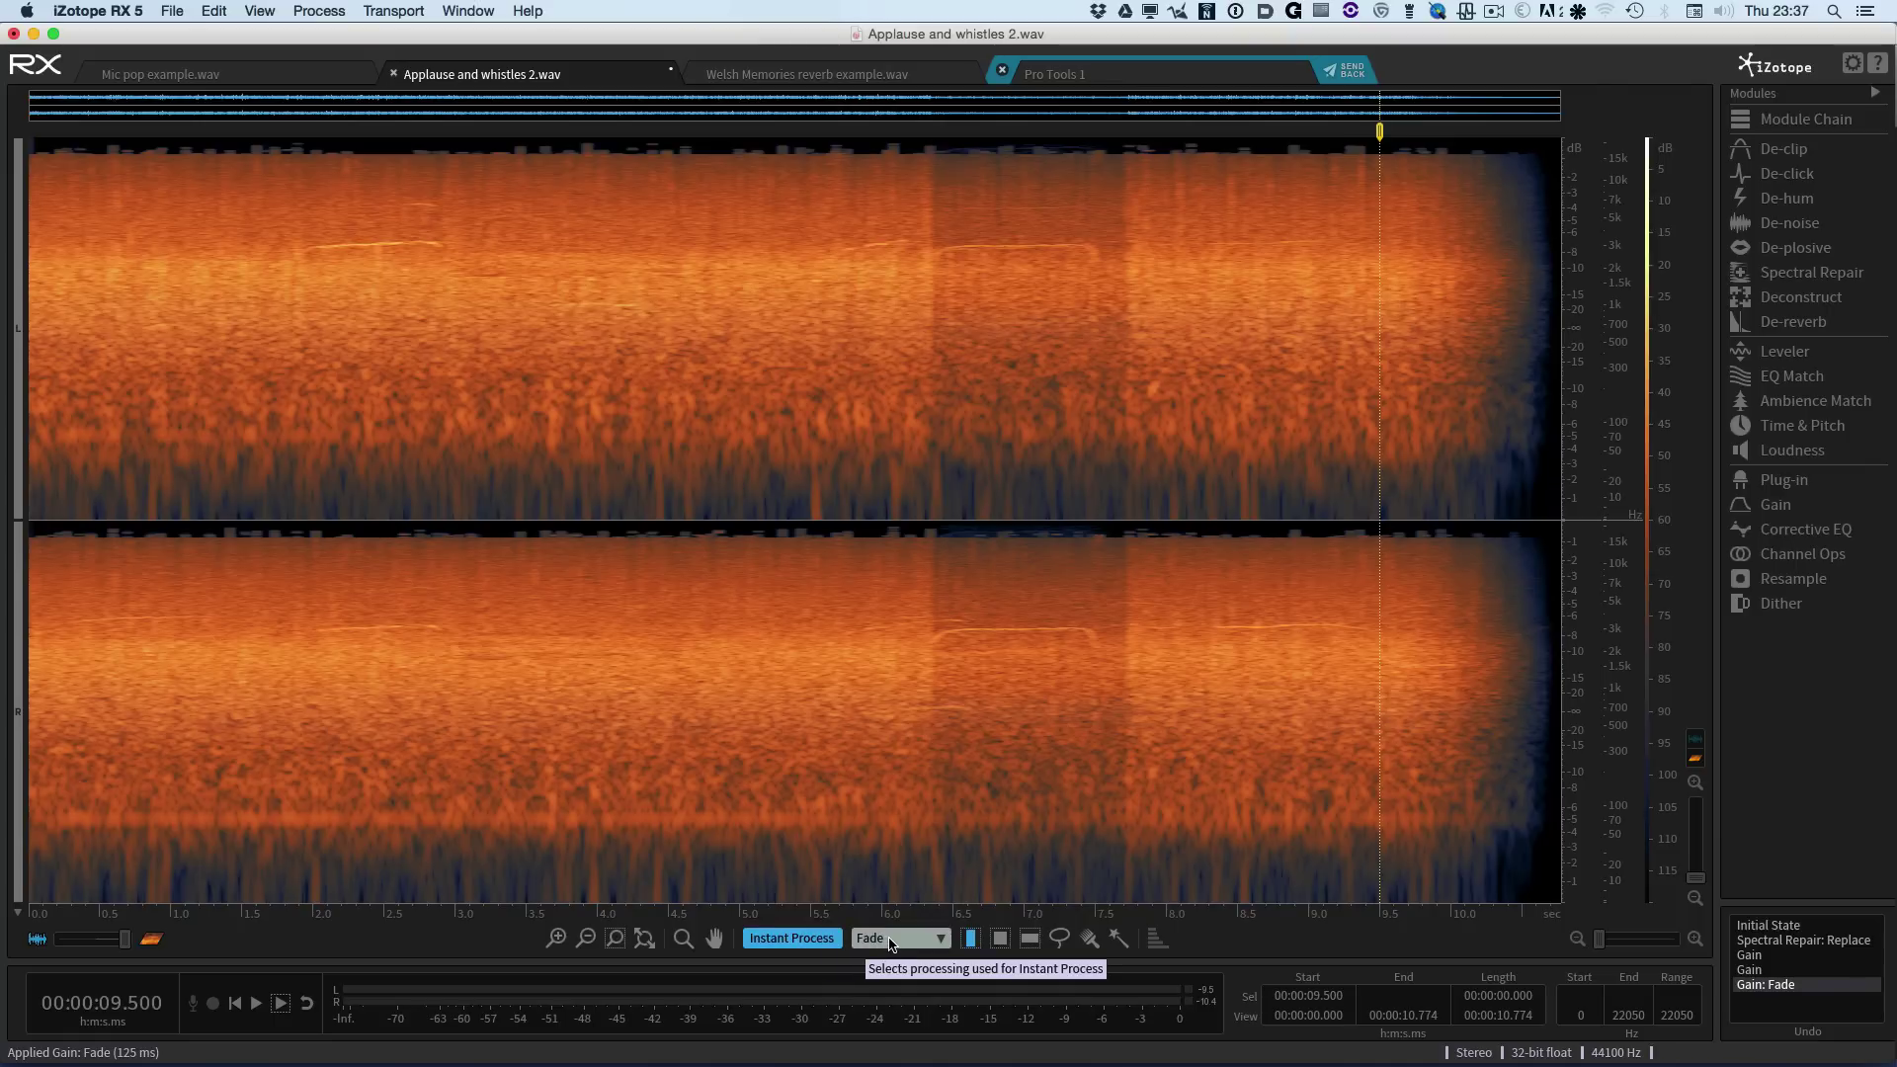
Step: Make Attenuate the instant processing action, comparing Spectral Repair's Attenuate and Replace tabs
click(1795, 277)
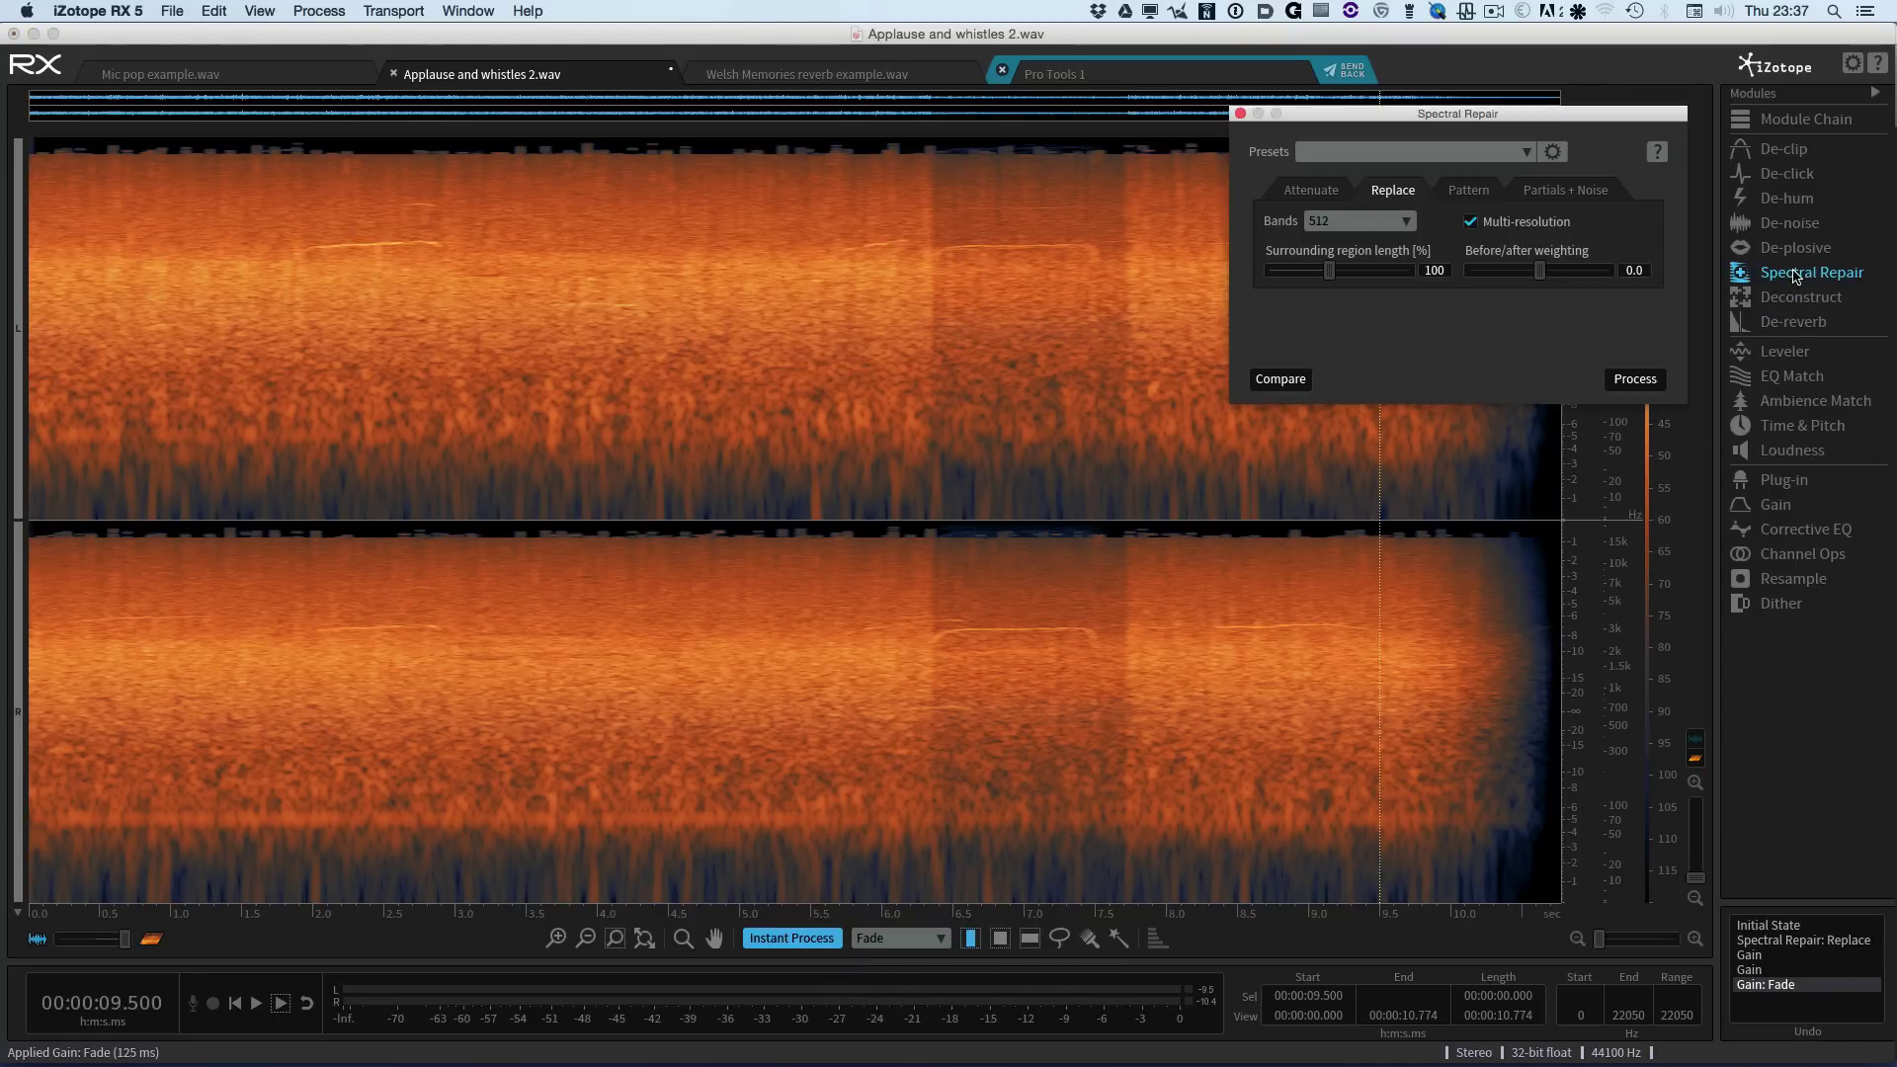
click(905, 937)
click(890, 964)
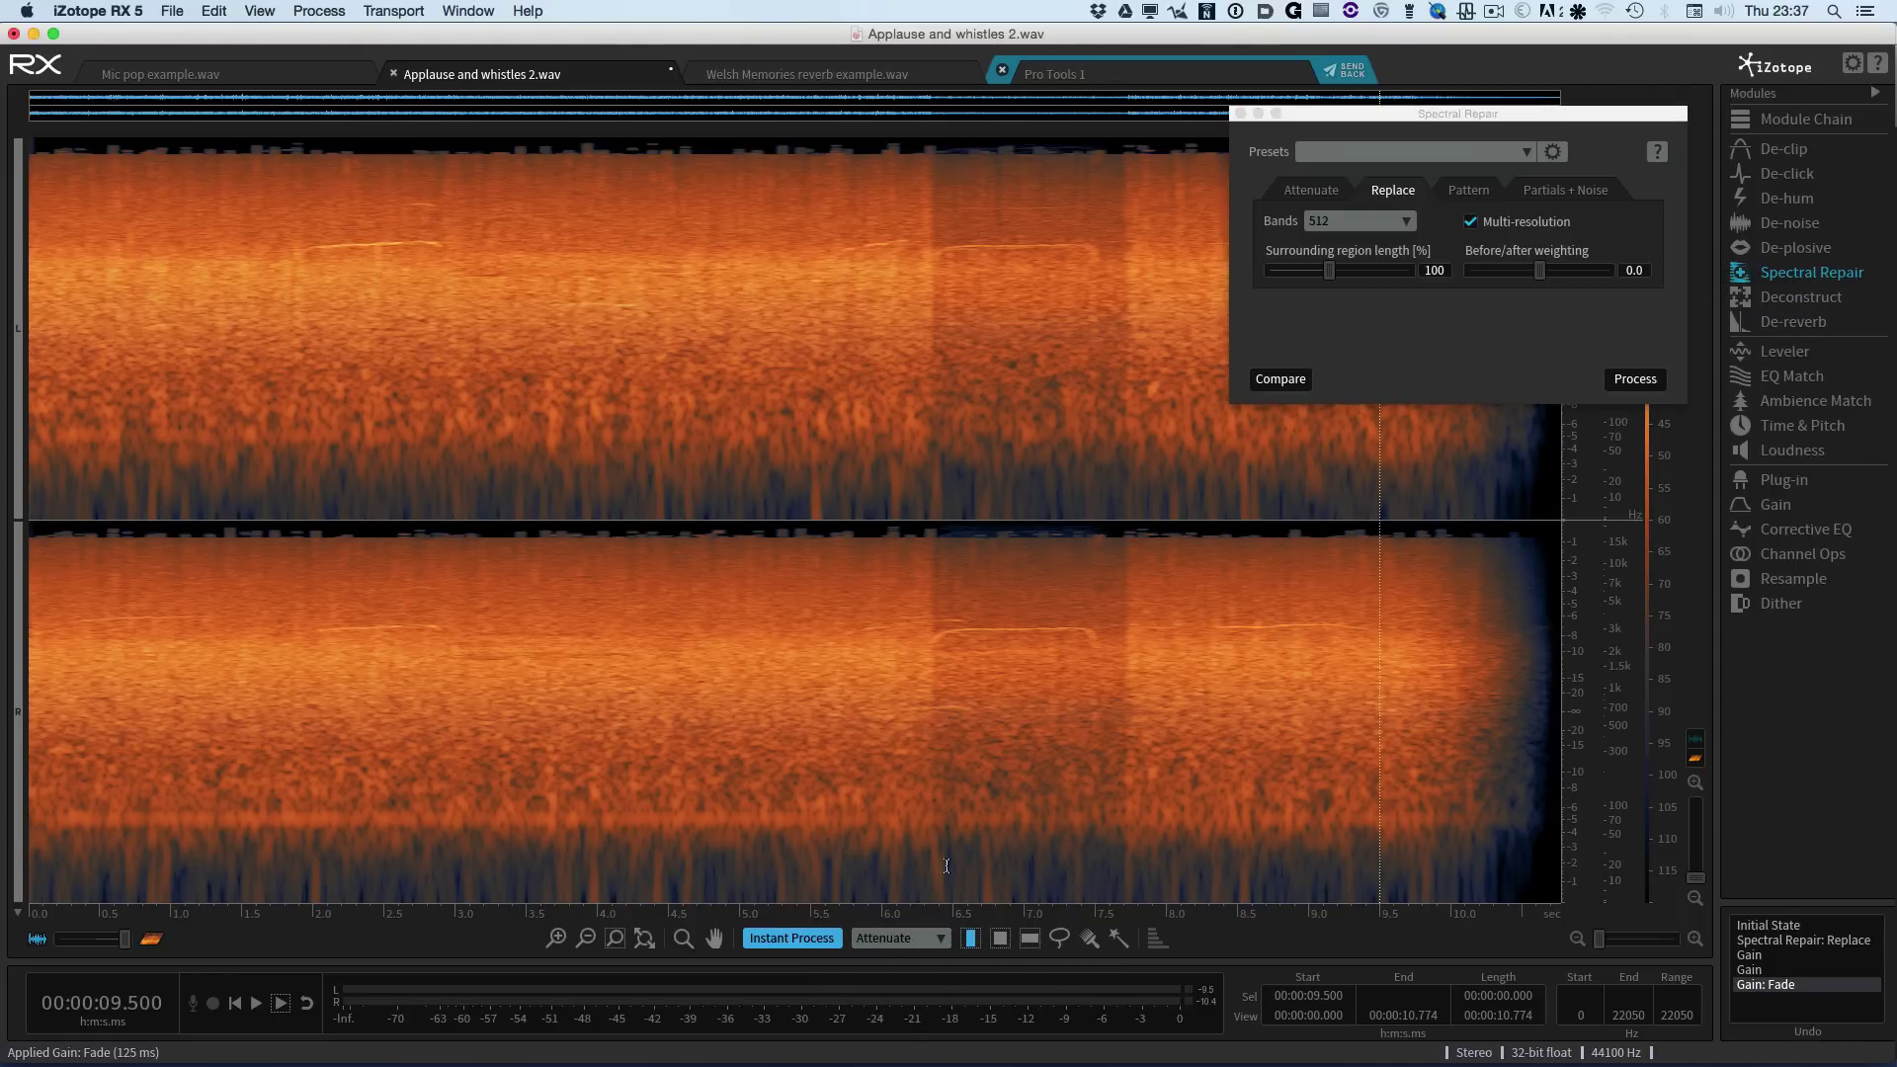
click(1313, 191)
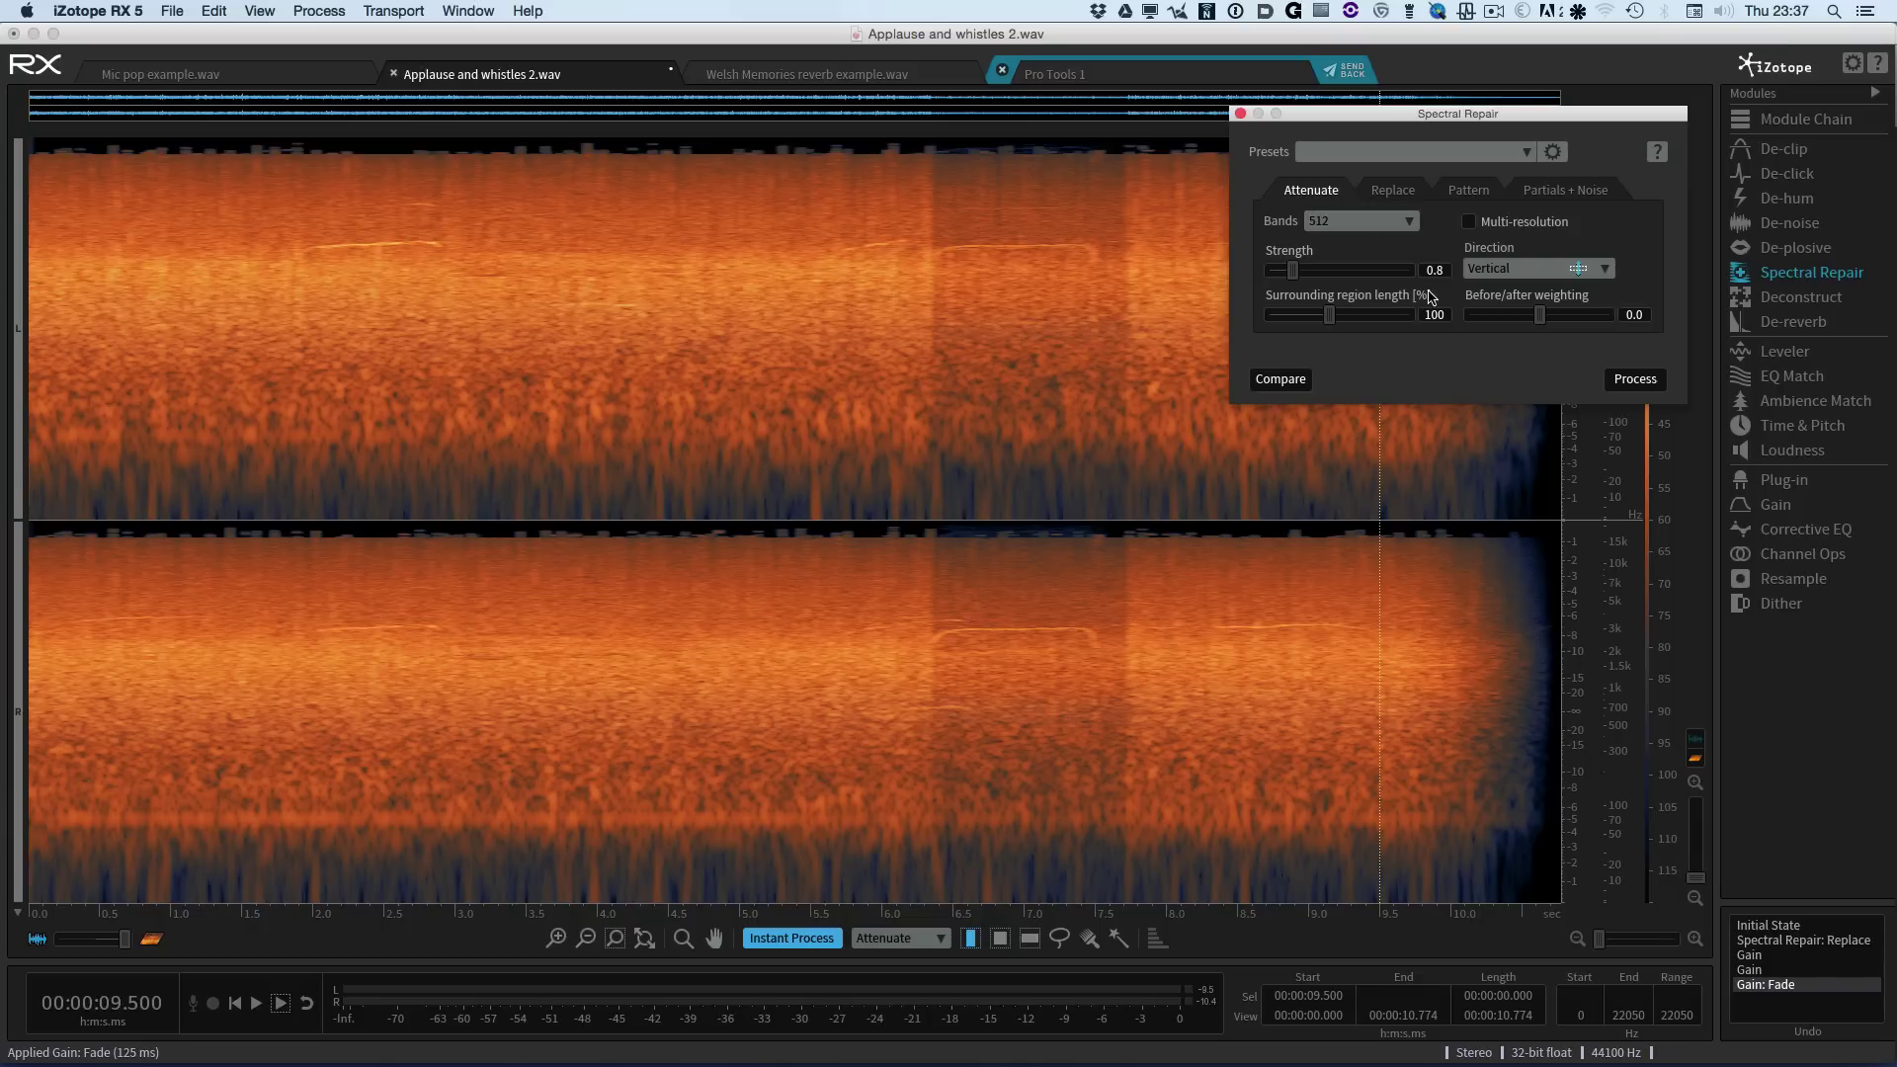
click(1394, 191)
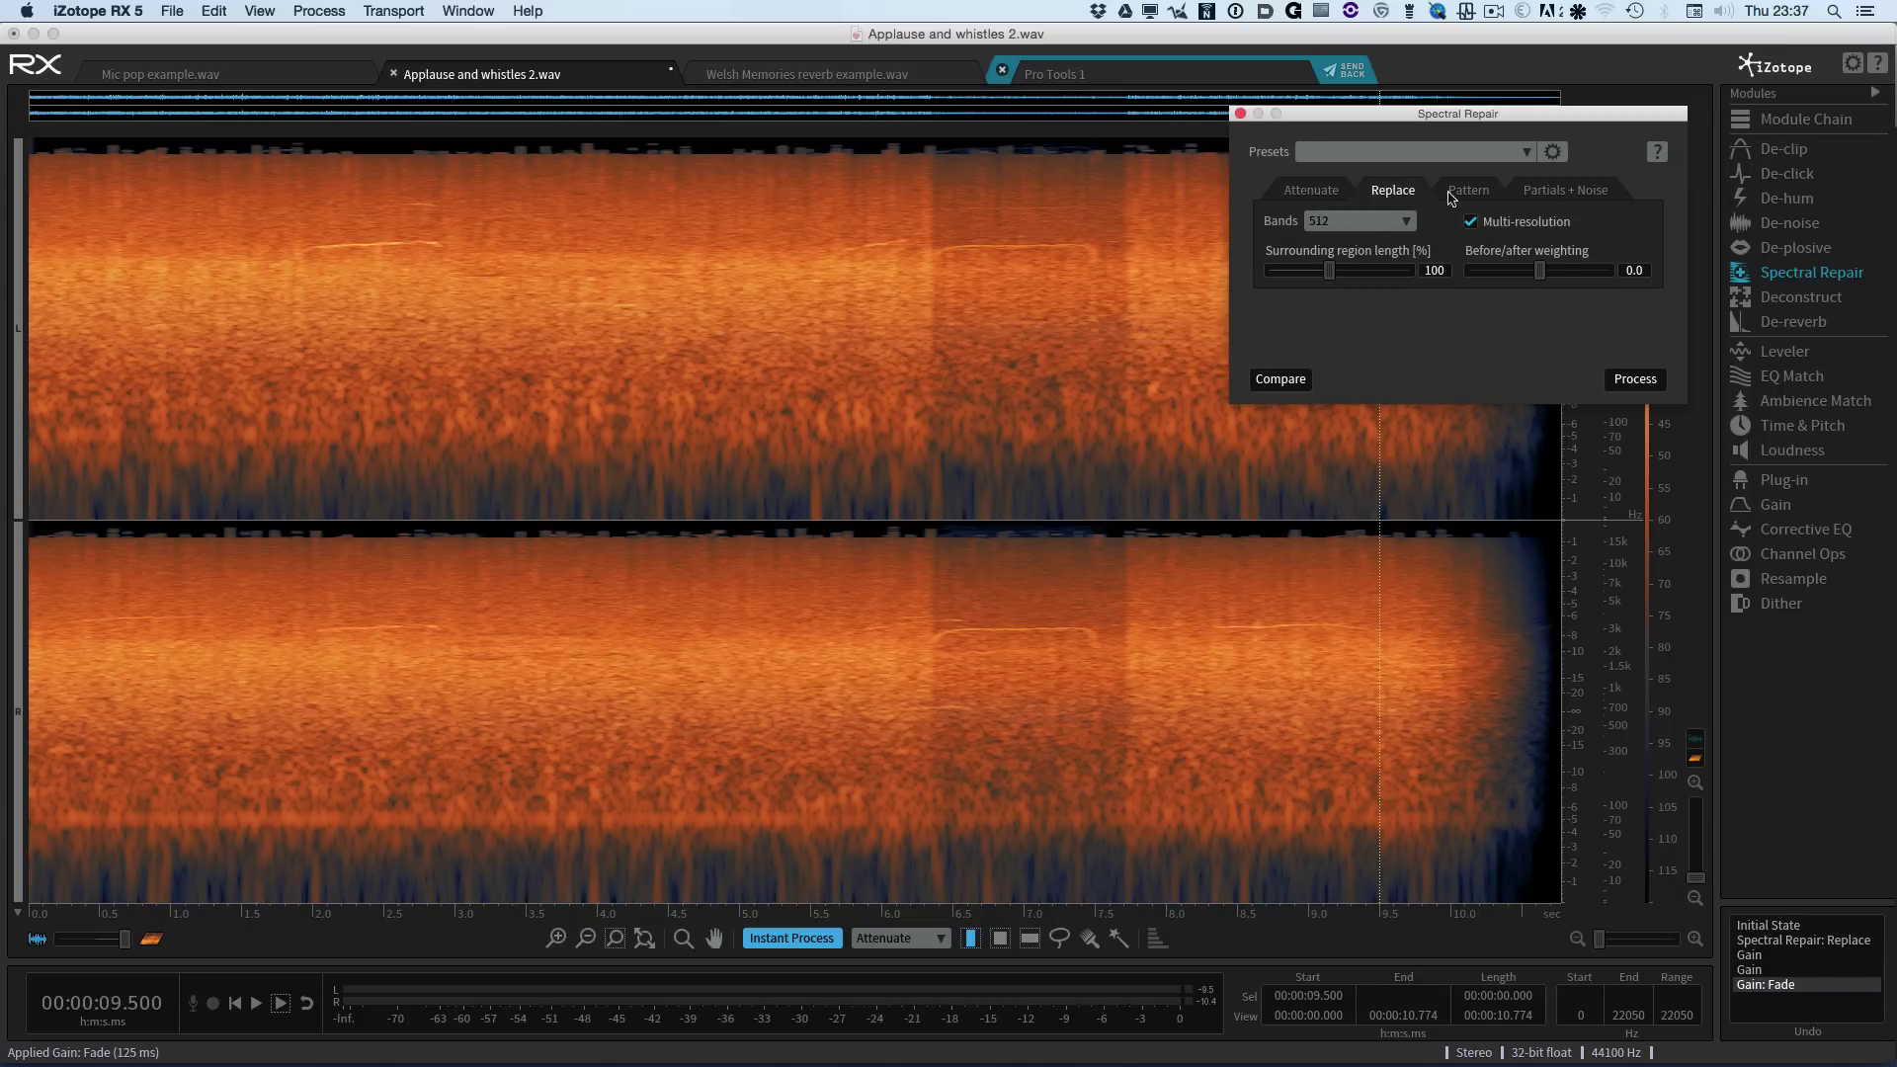
click(1241, 115)
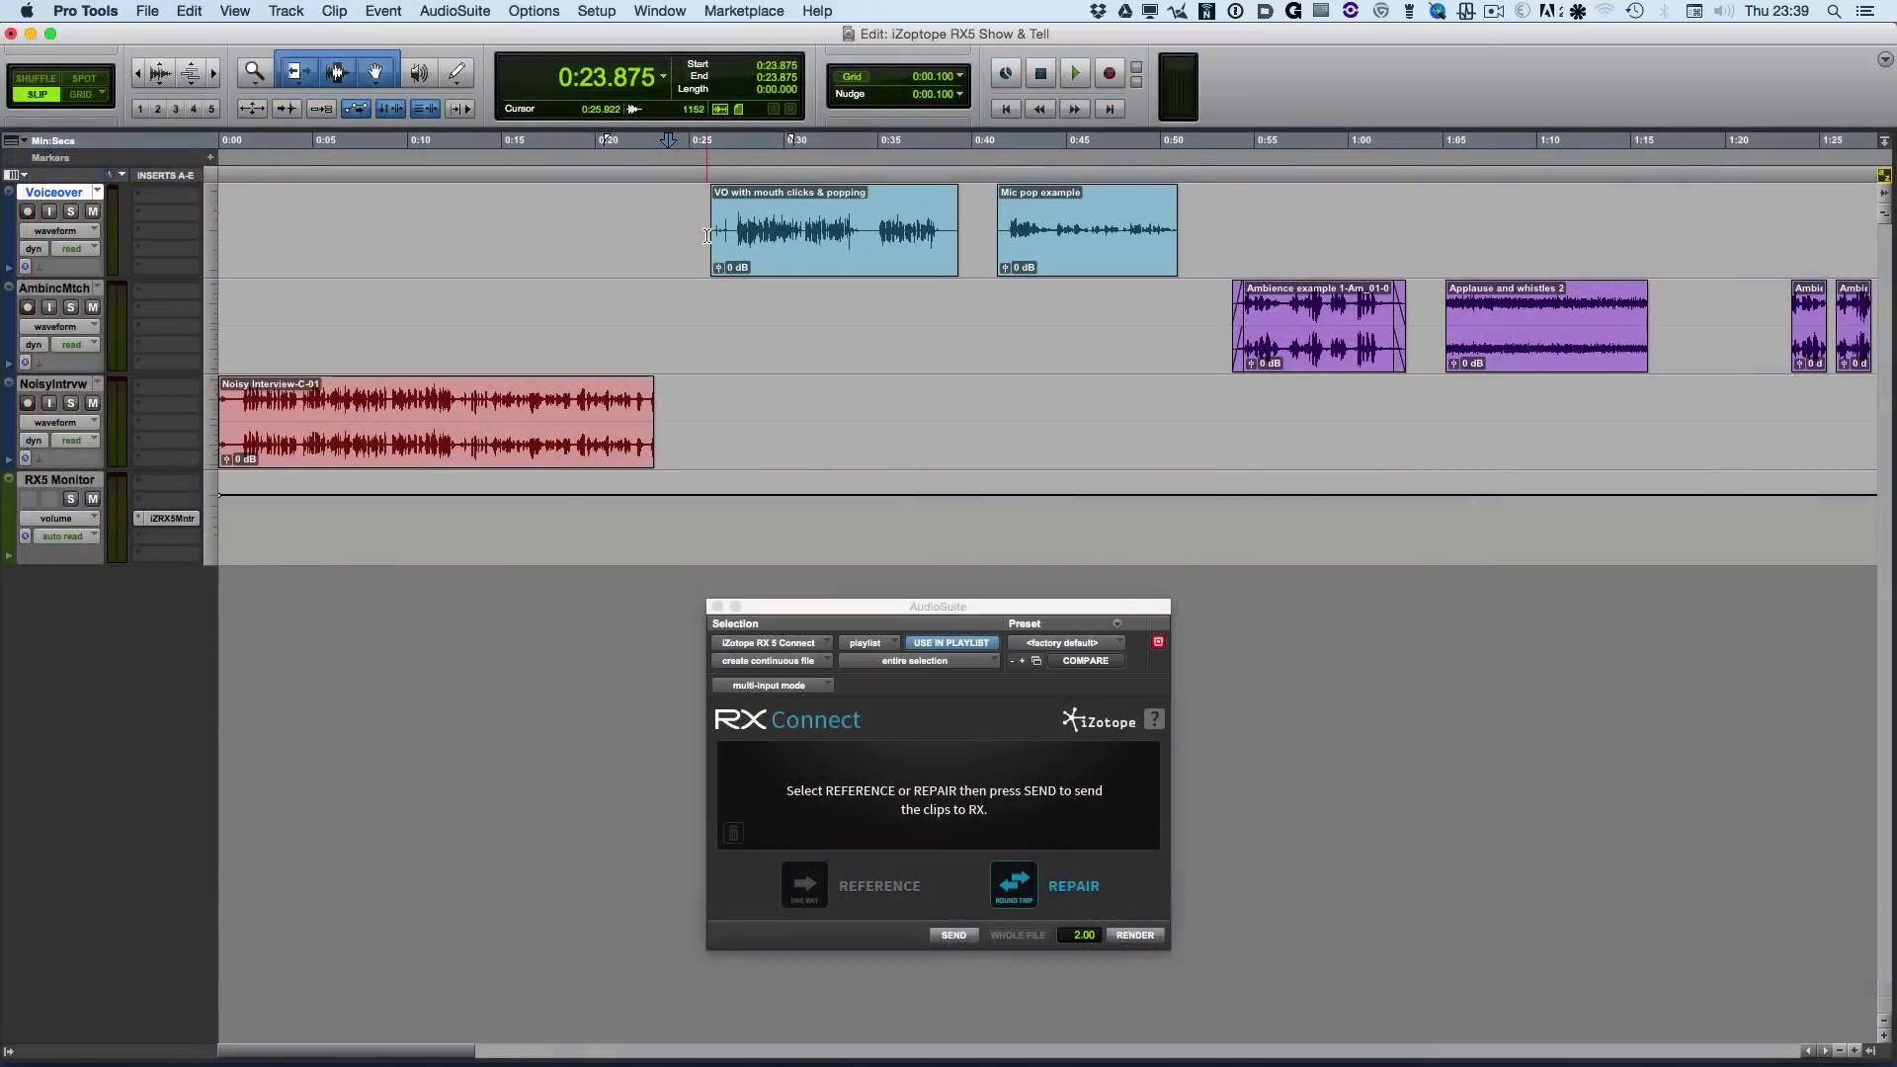
Step: Audition the Voiceover track, then send the VO with mouth clicks & popping clip to RX
click(706, 222)
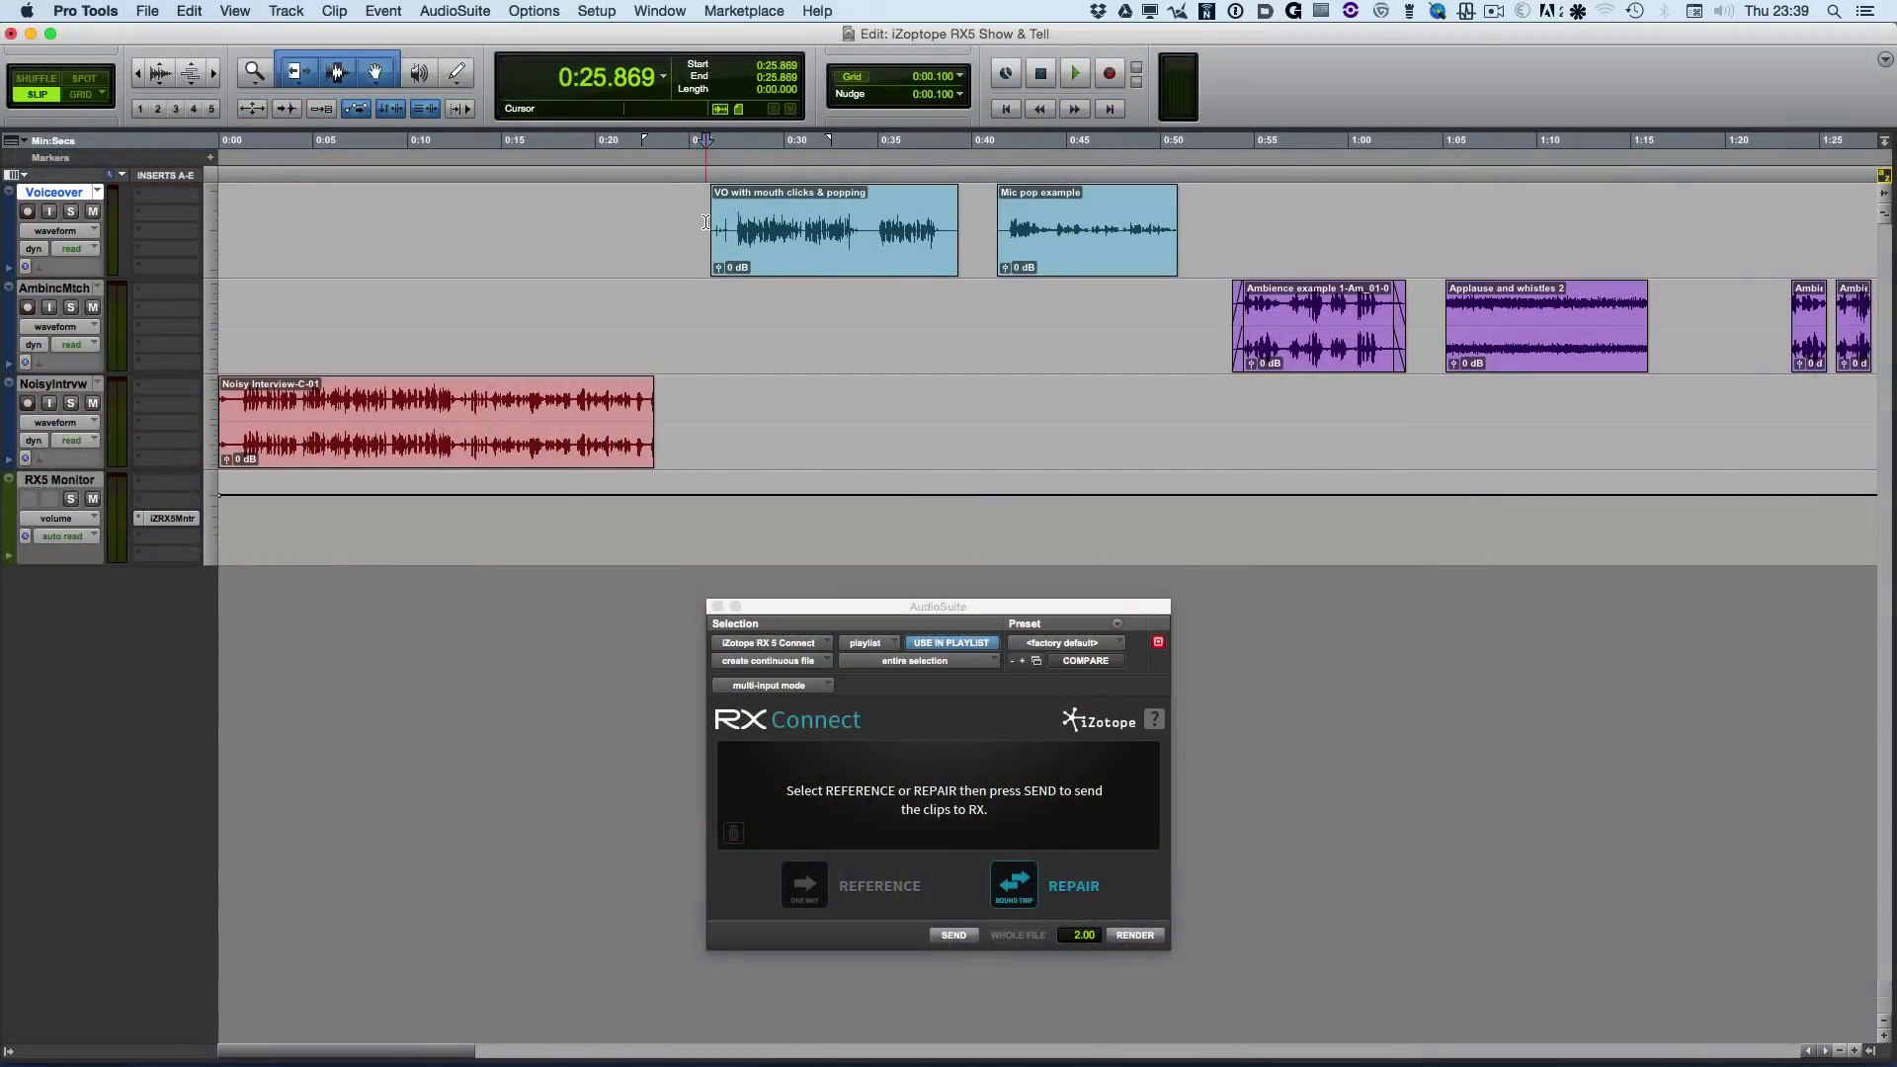
key(space)
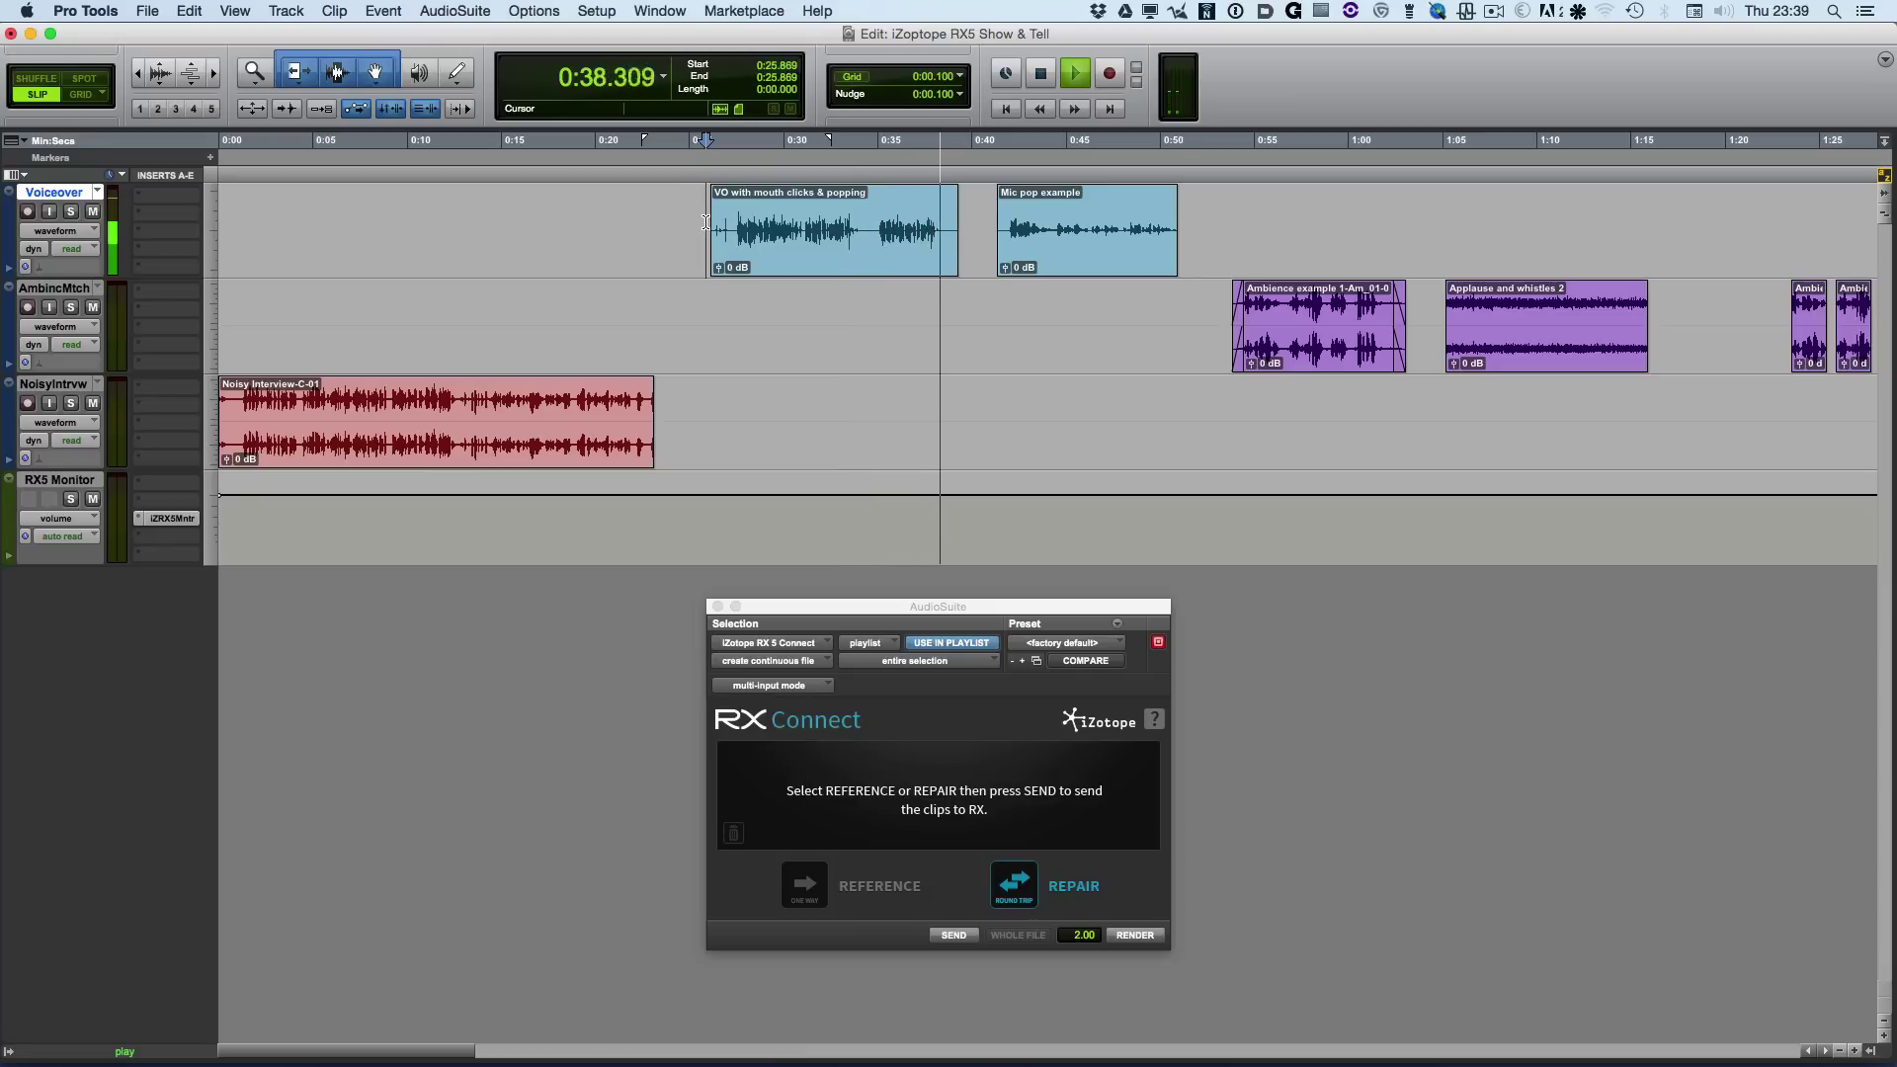
key(space)
click(731, 212)
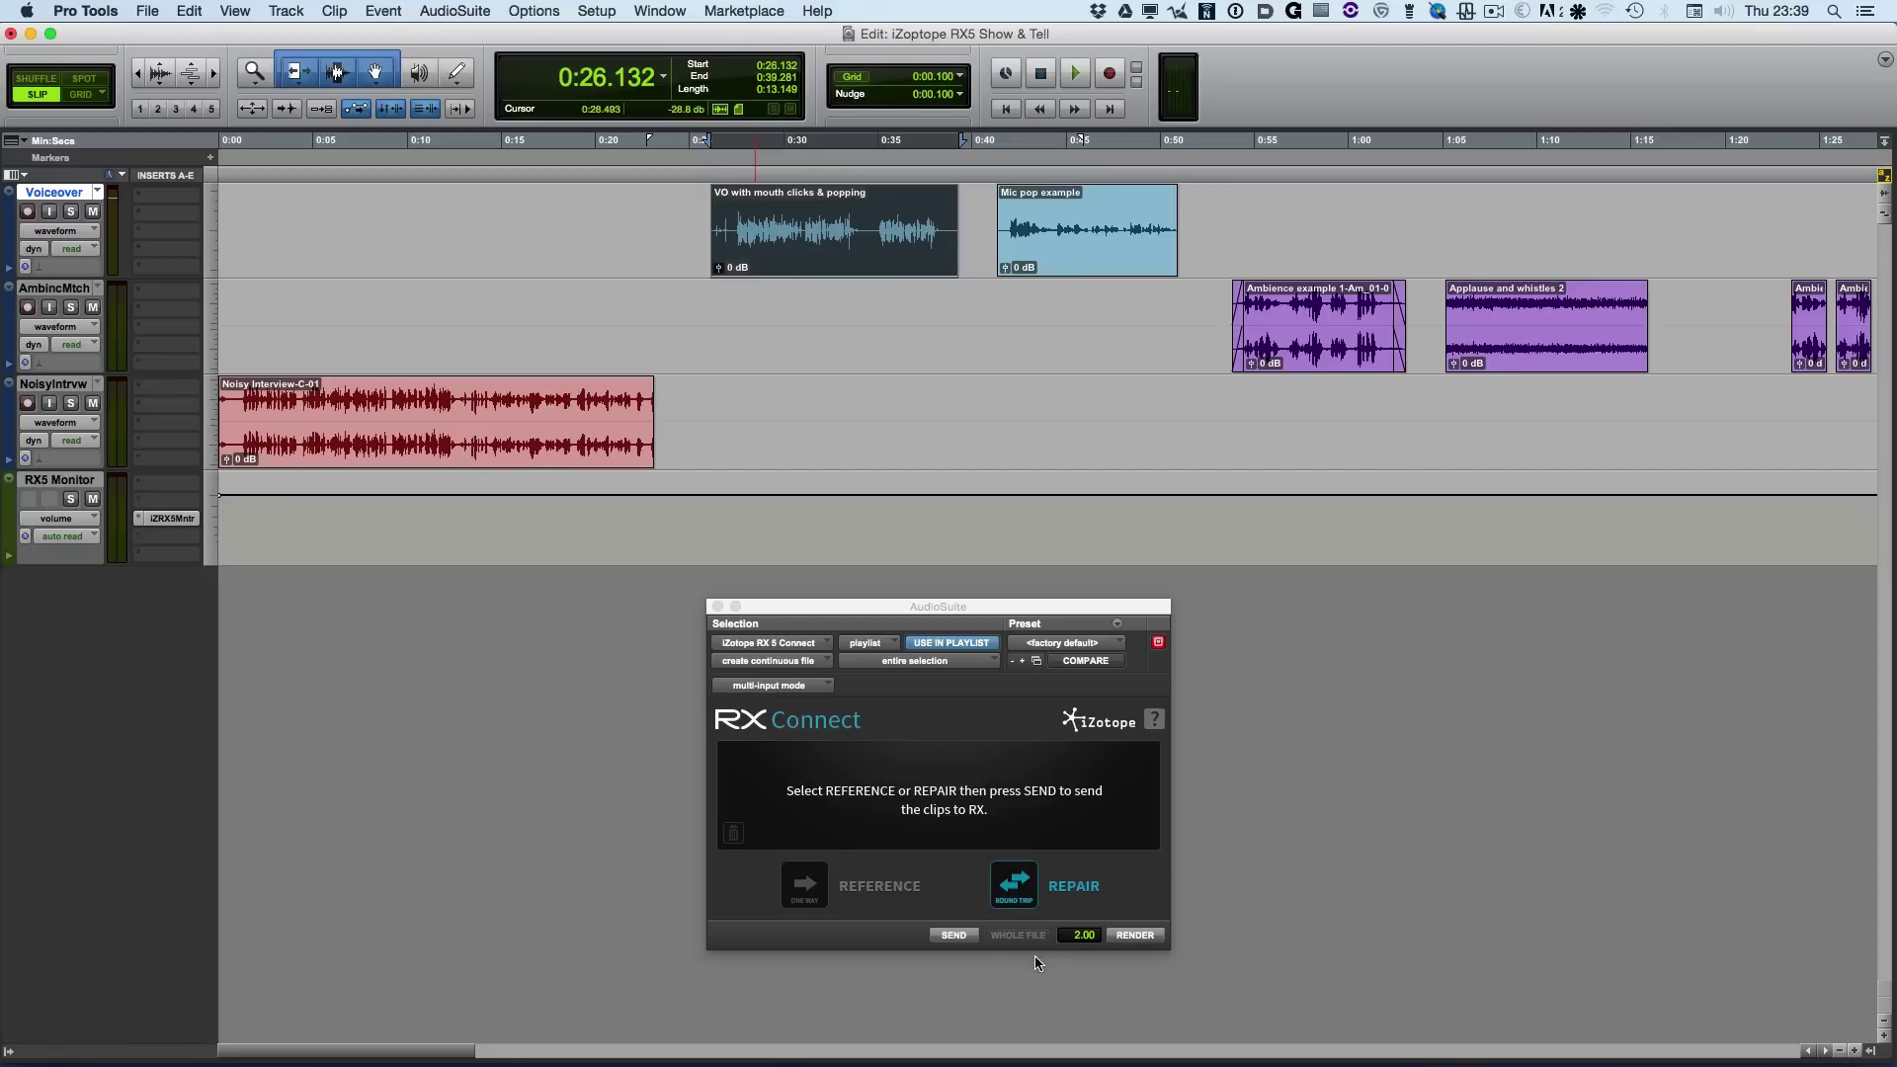
click(957, 936)
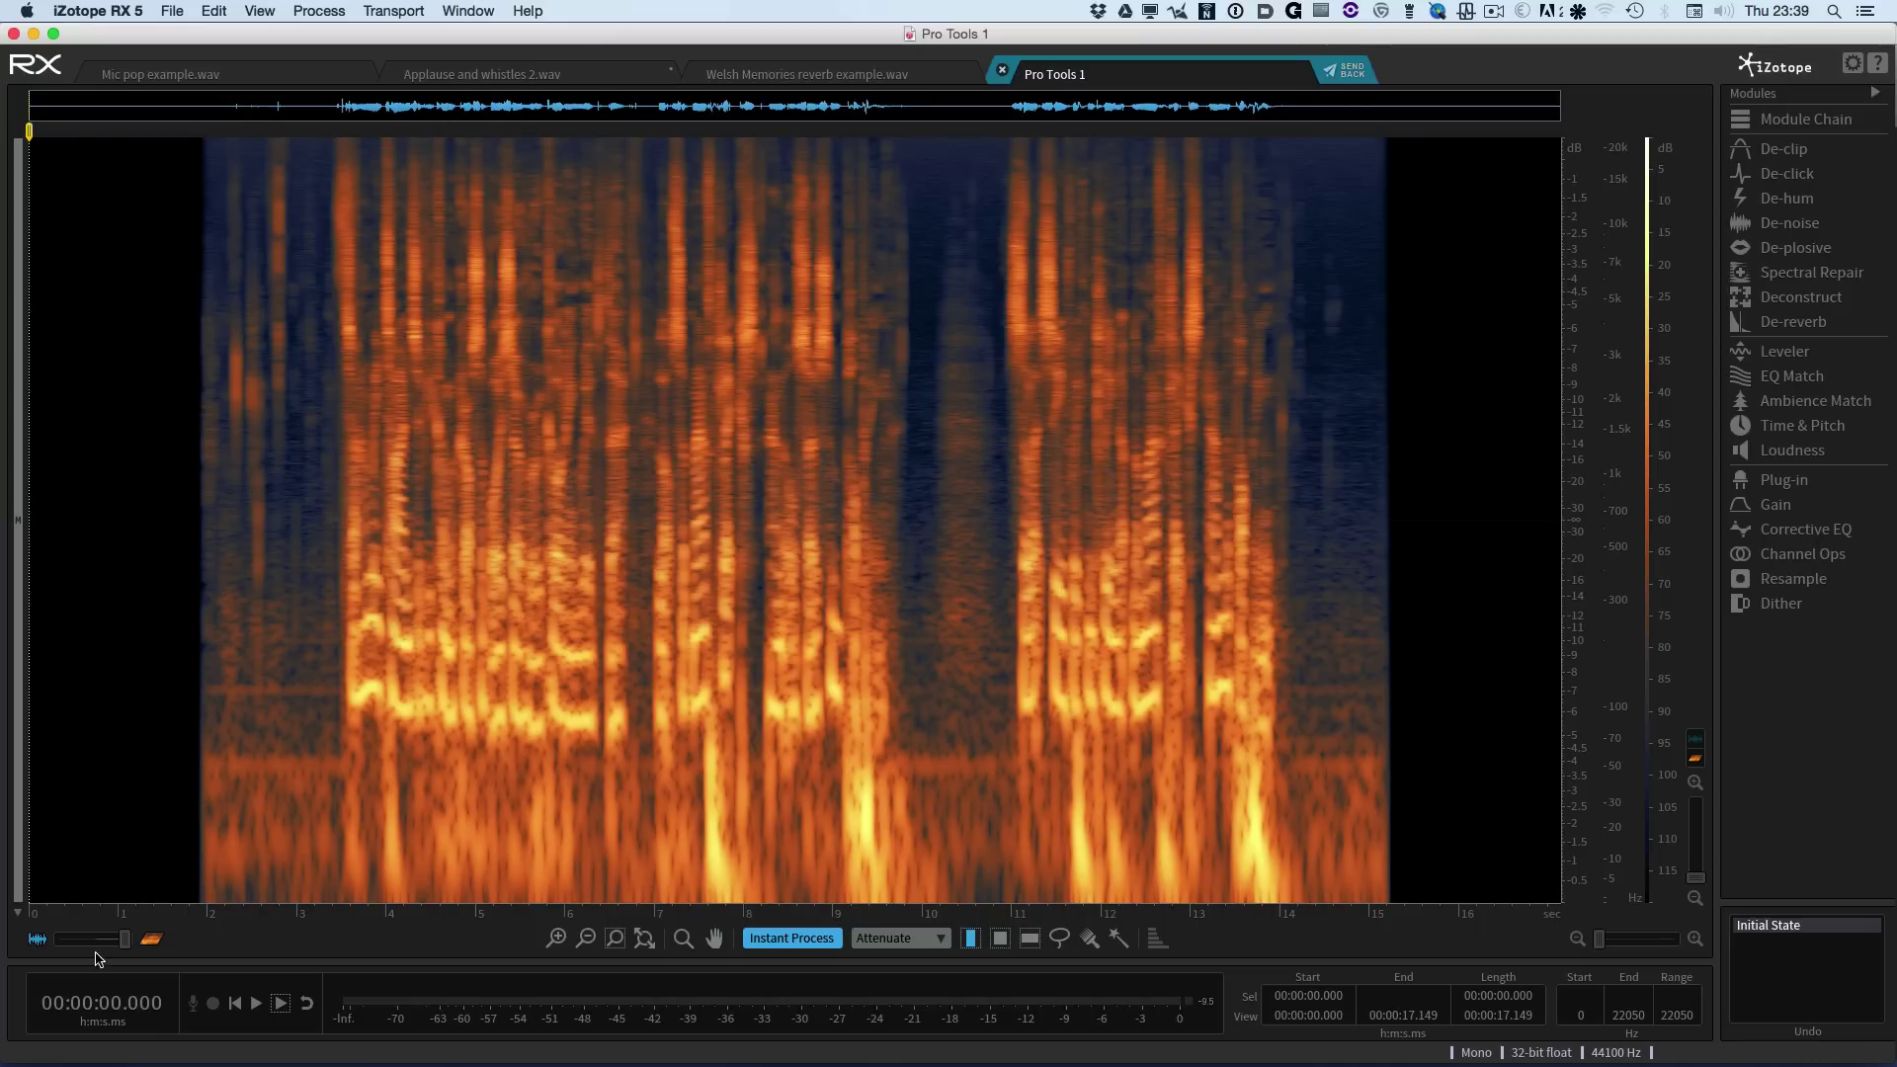
Step: Blend the waveform over the spectrogram, play the clip from 2 s, and check De-click's settings
drag(123, 939, 90, 947)
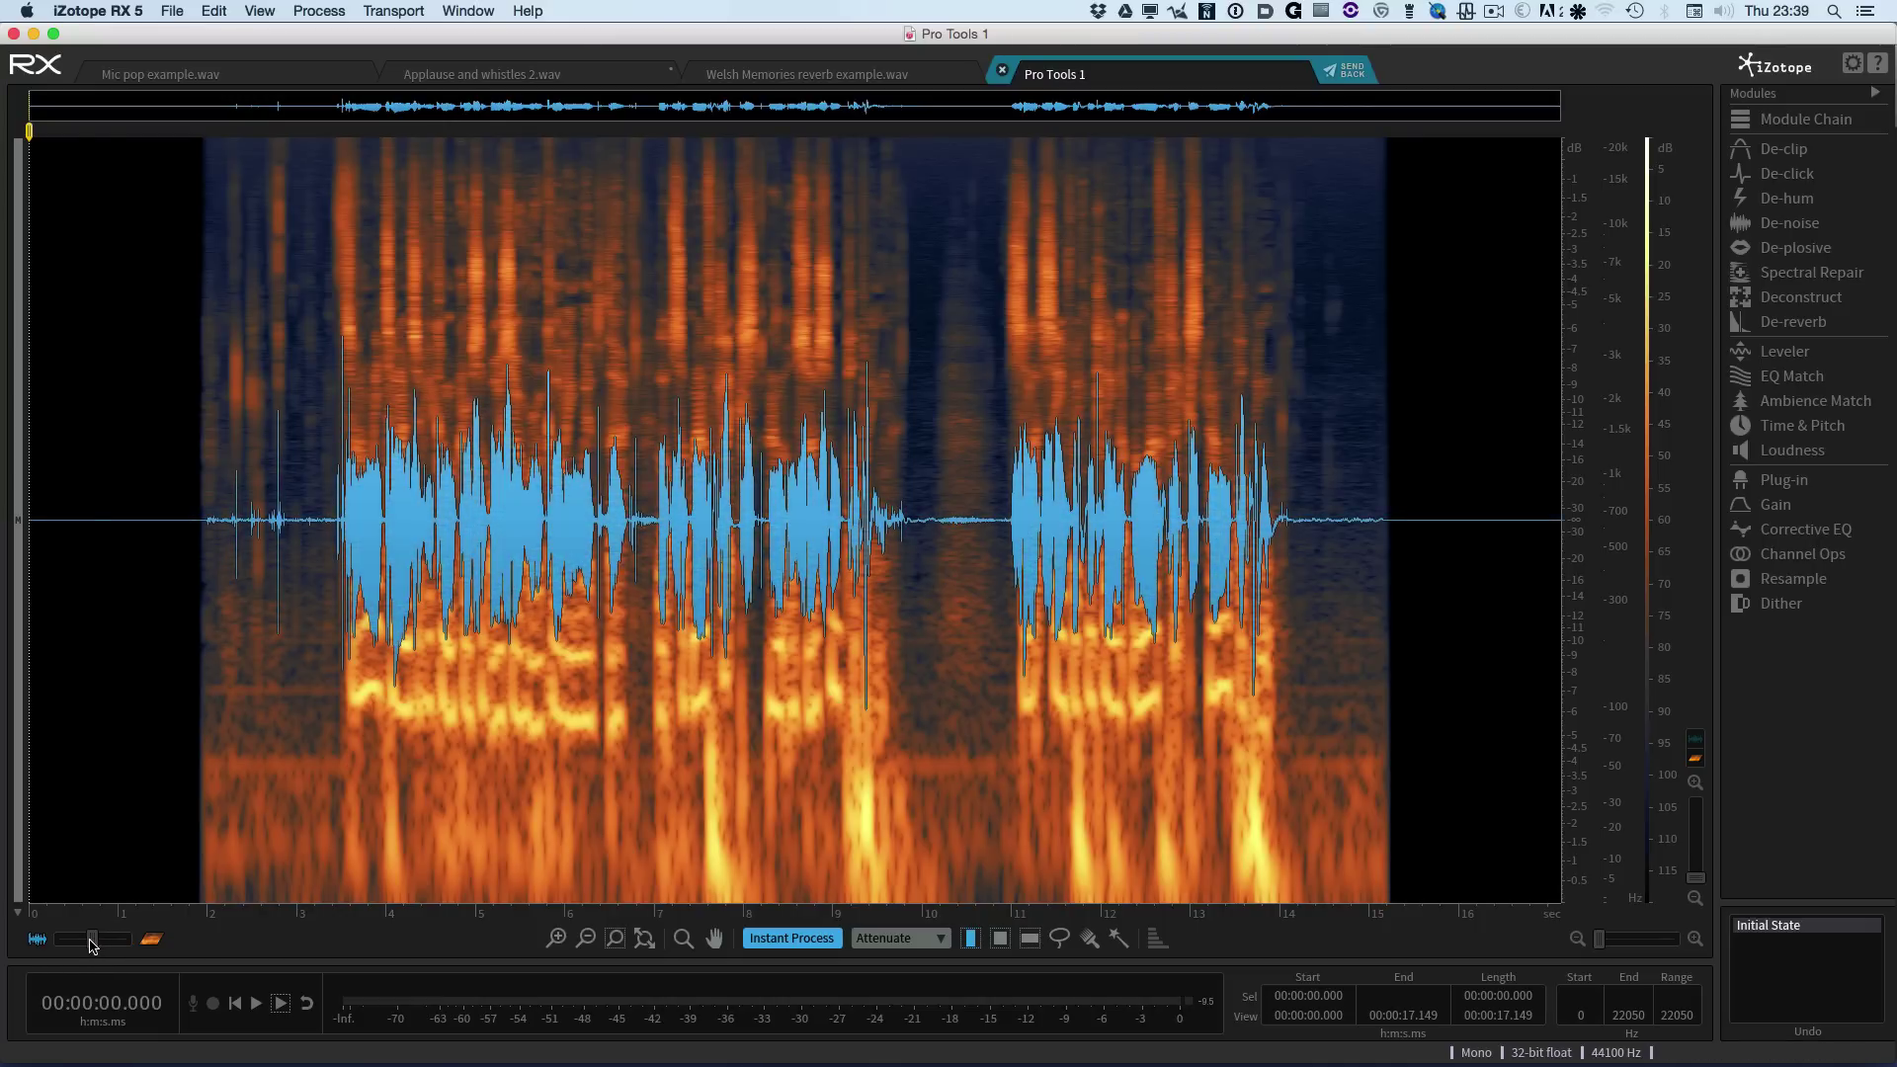
click(208, 483)
key(space)
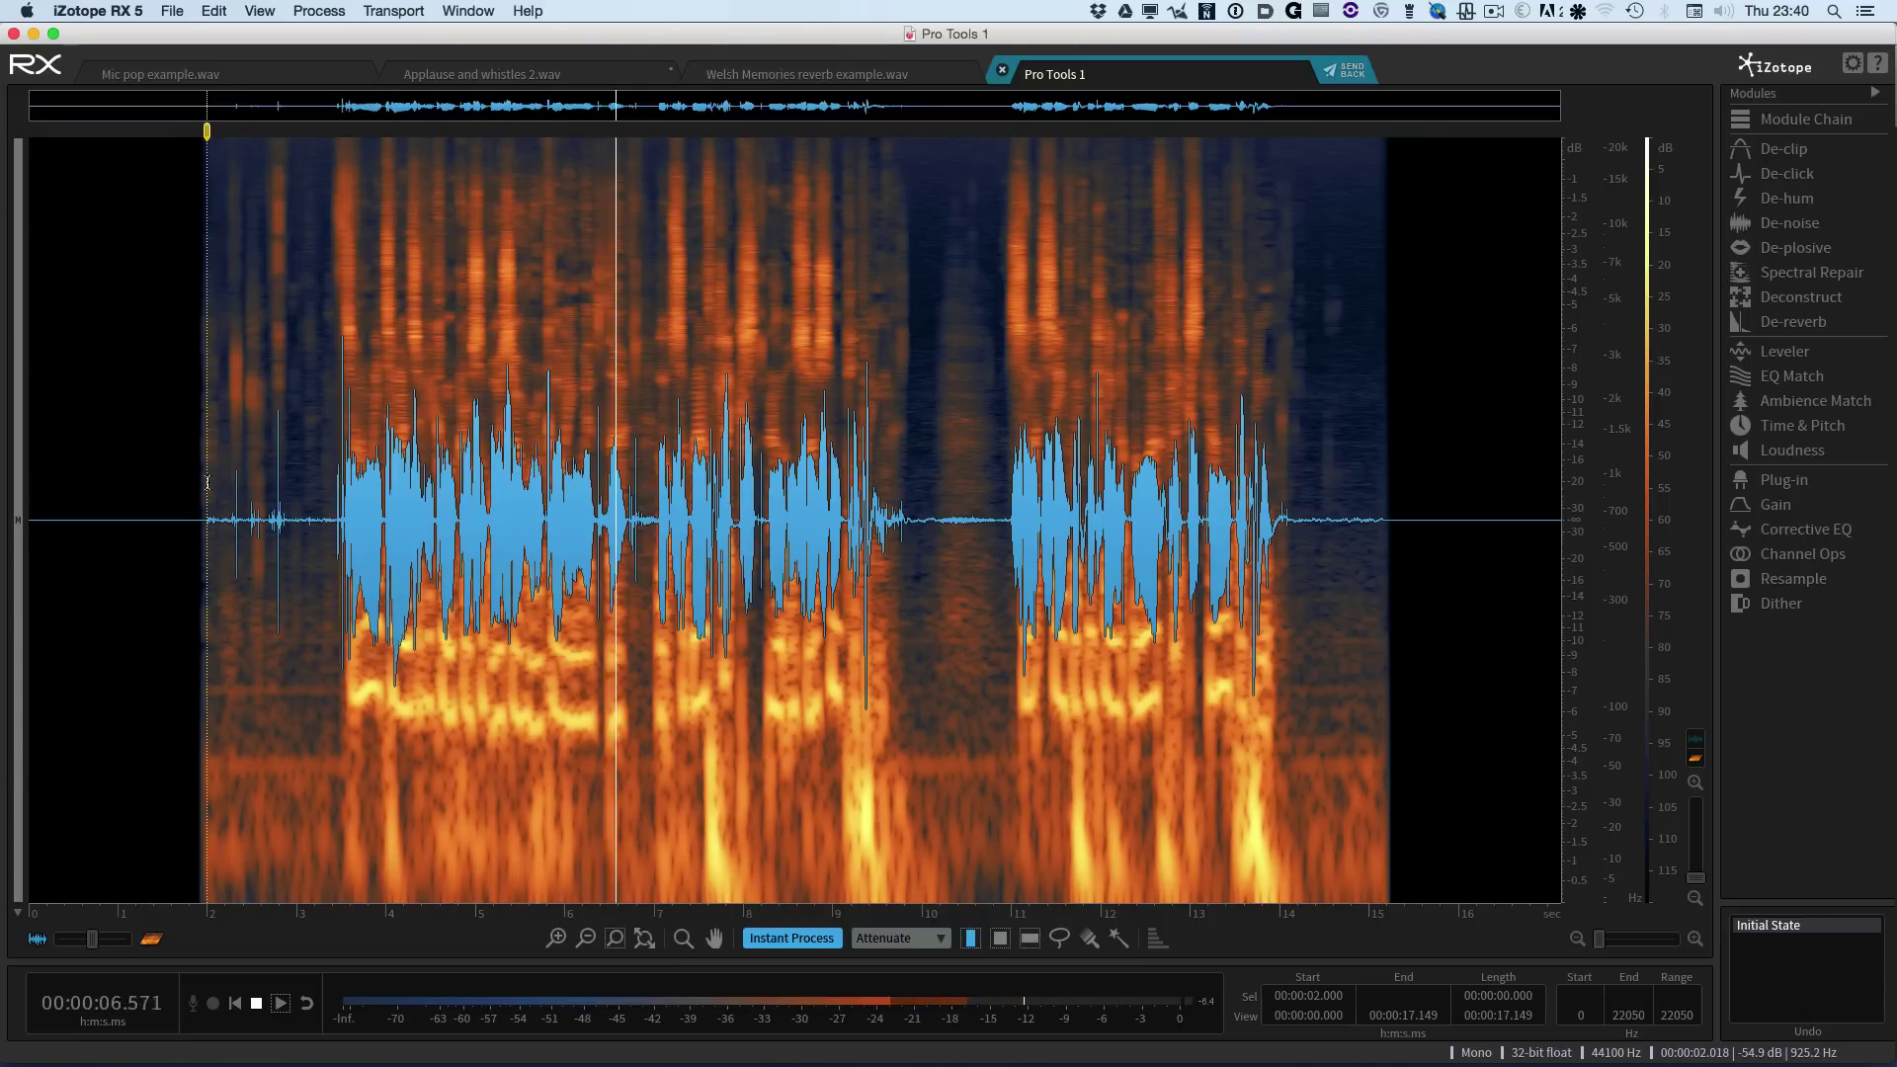
key(space)
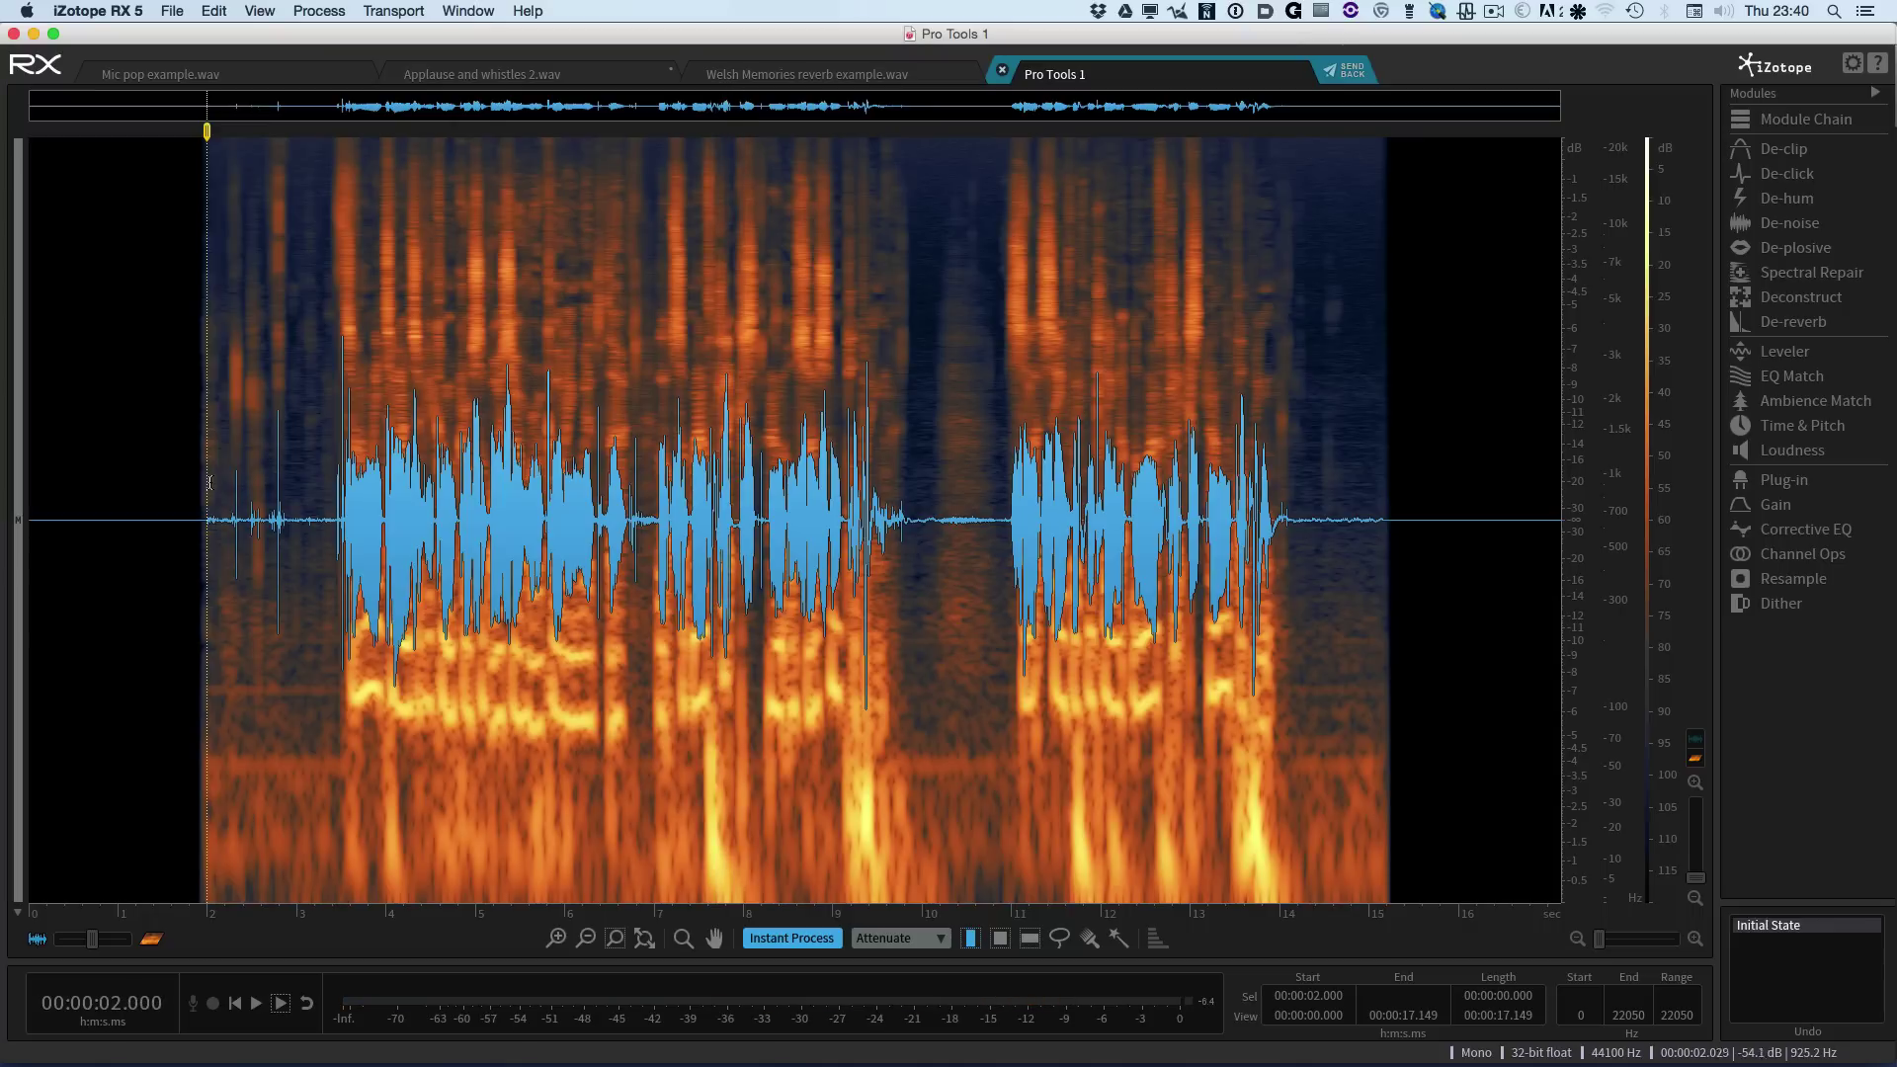
click(1787, 173)
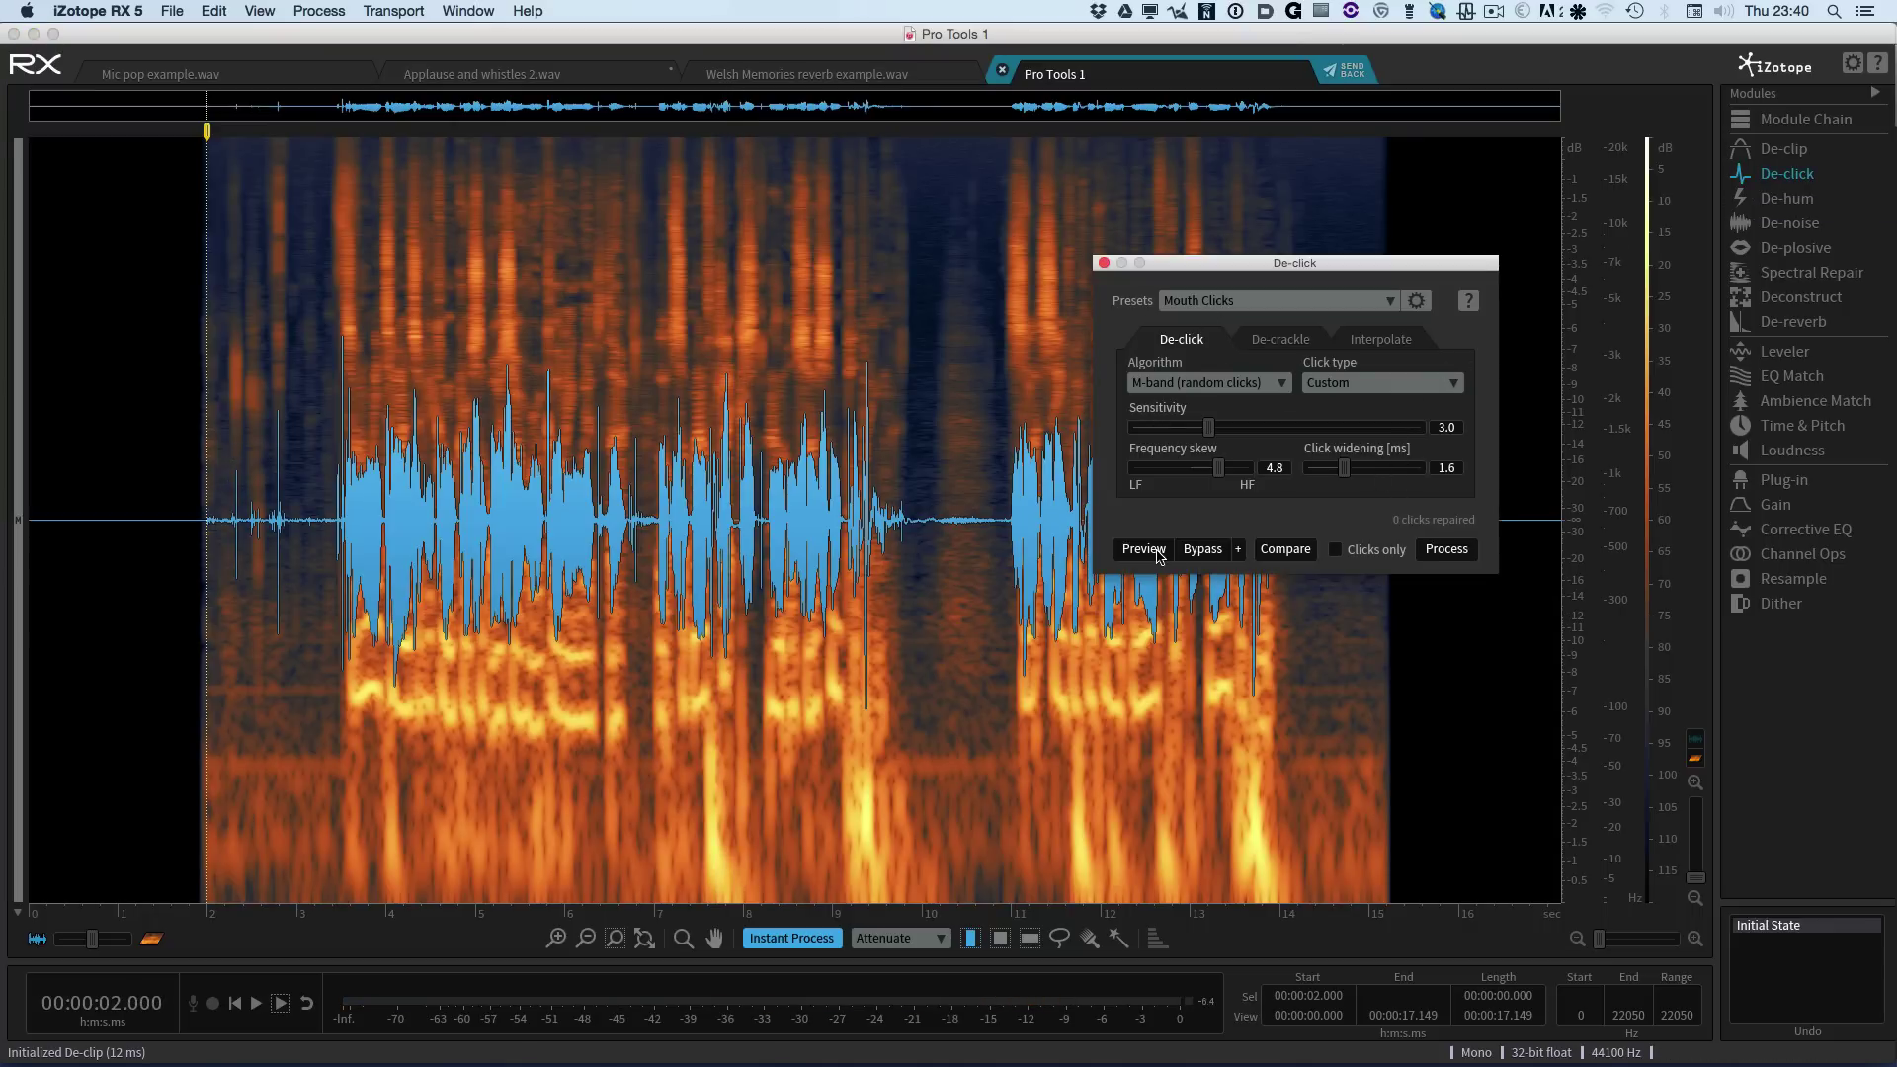
click(1104, 263)
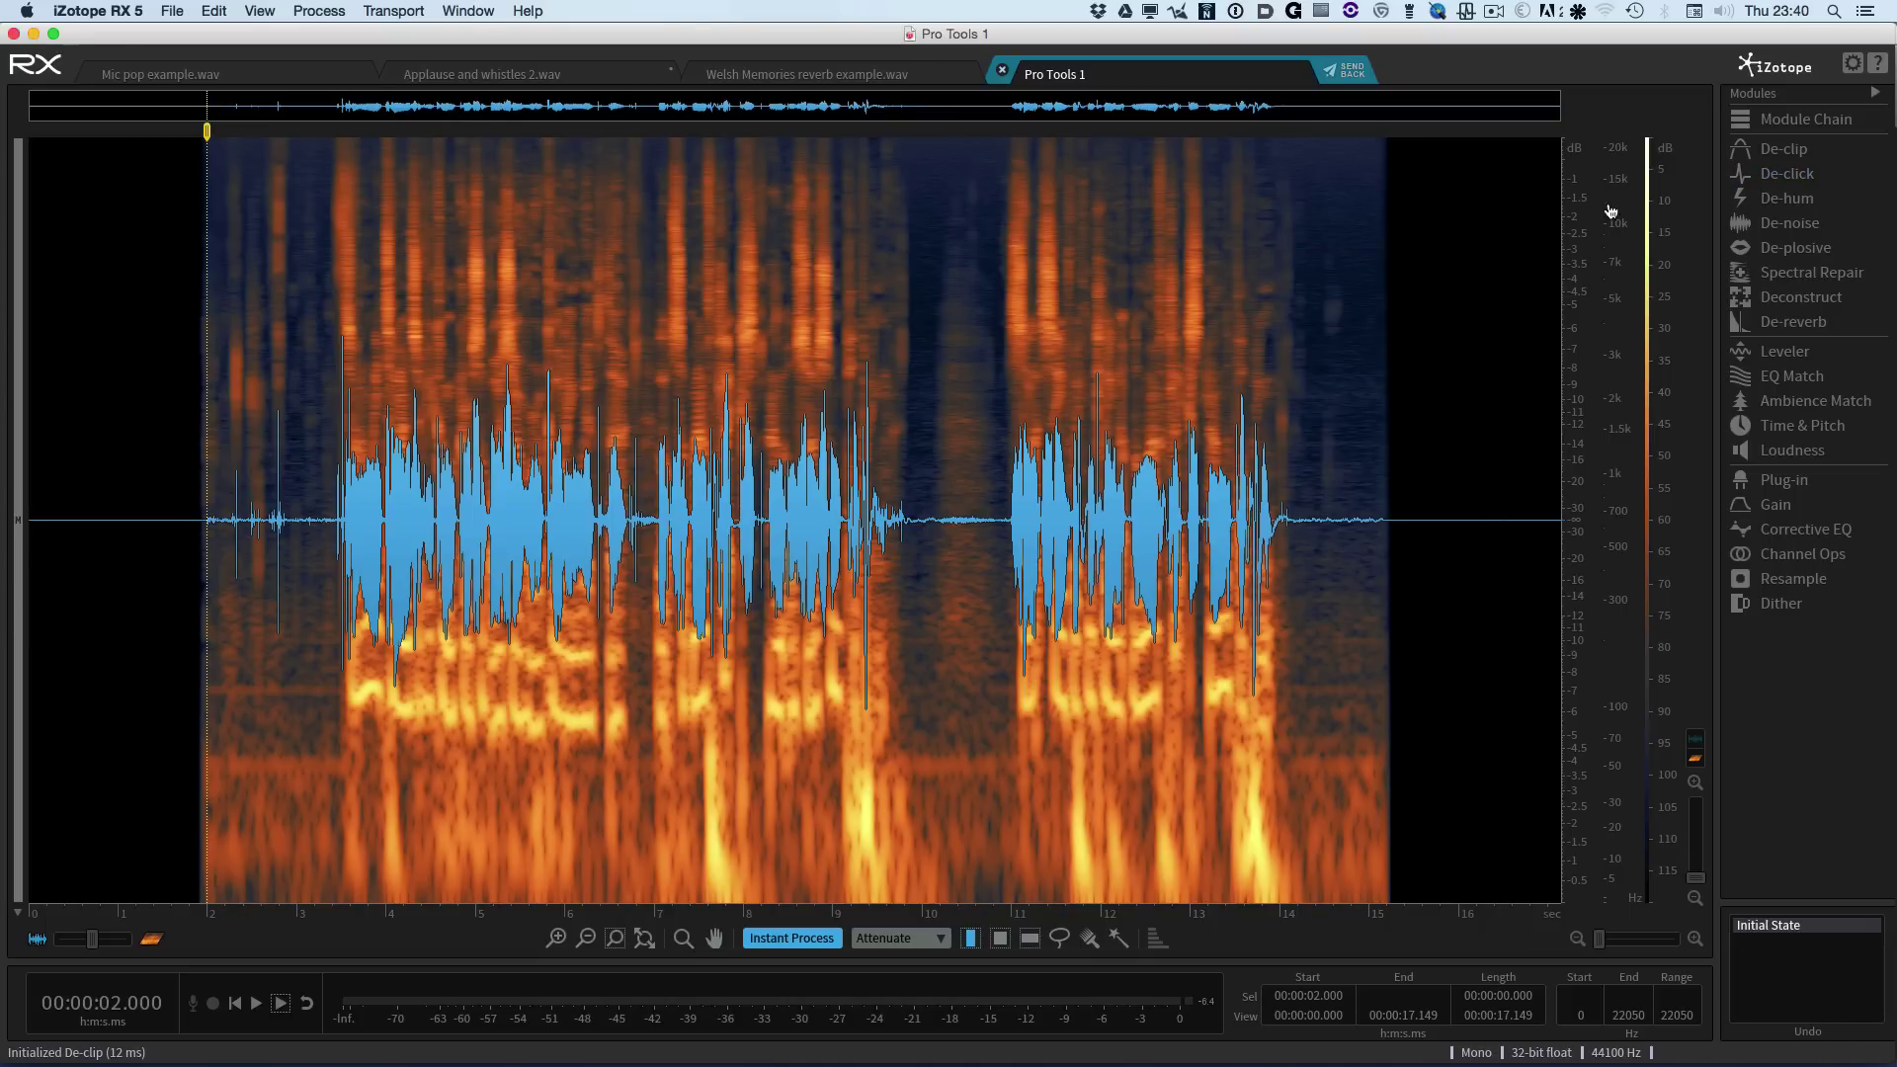
Step: Put De-click into the first slot of the Module Chain
click(1815, 121)
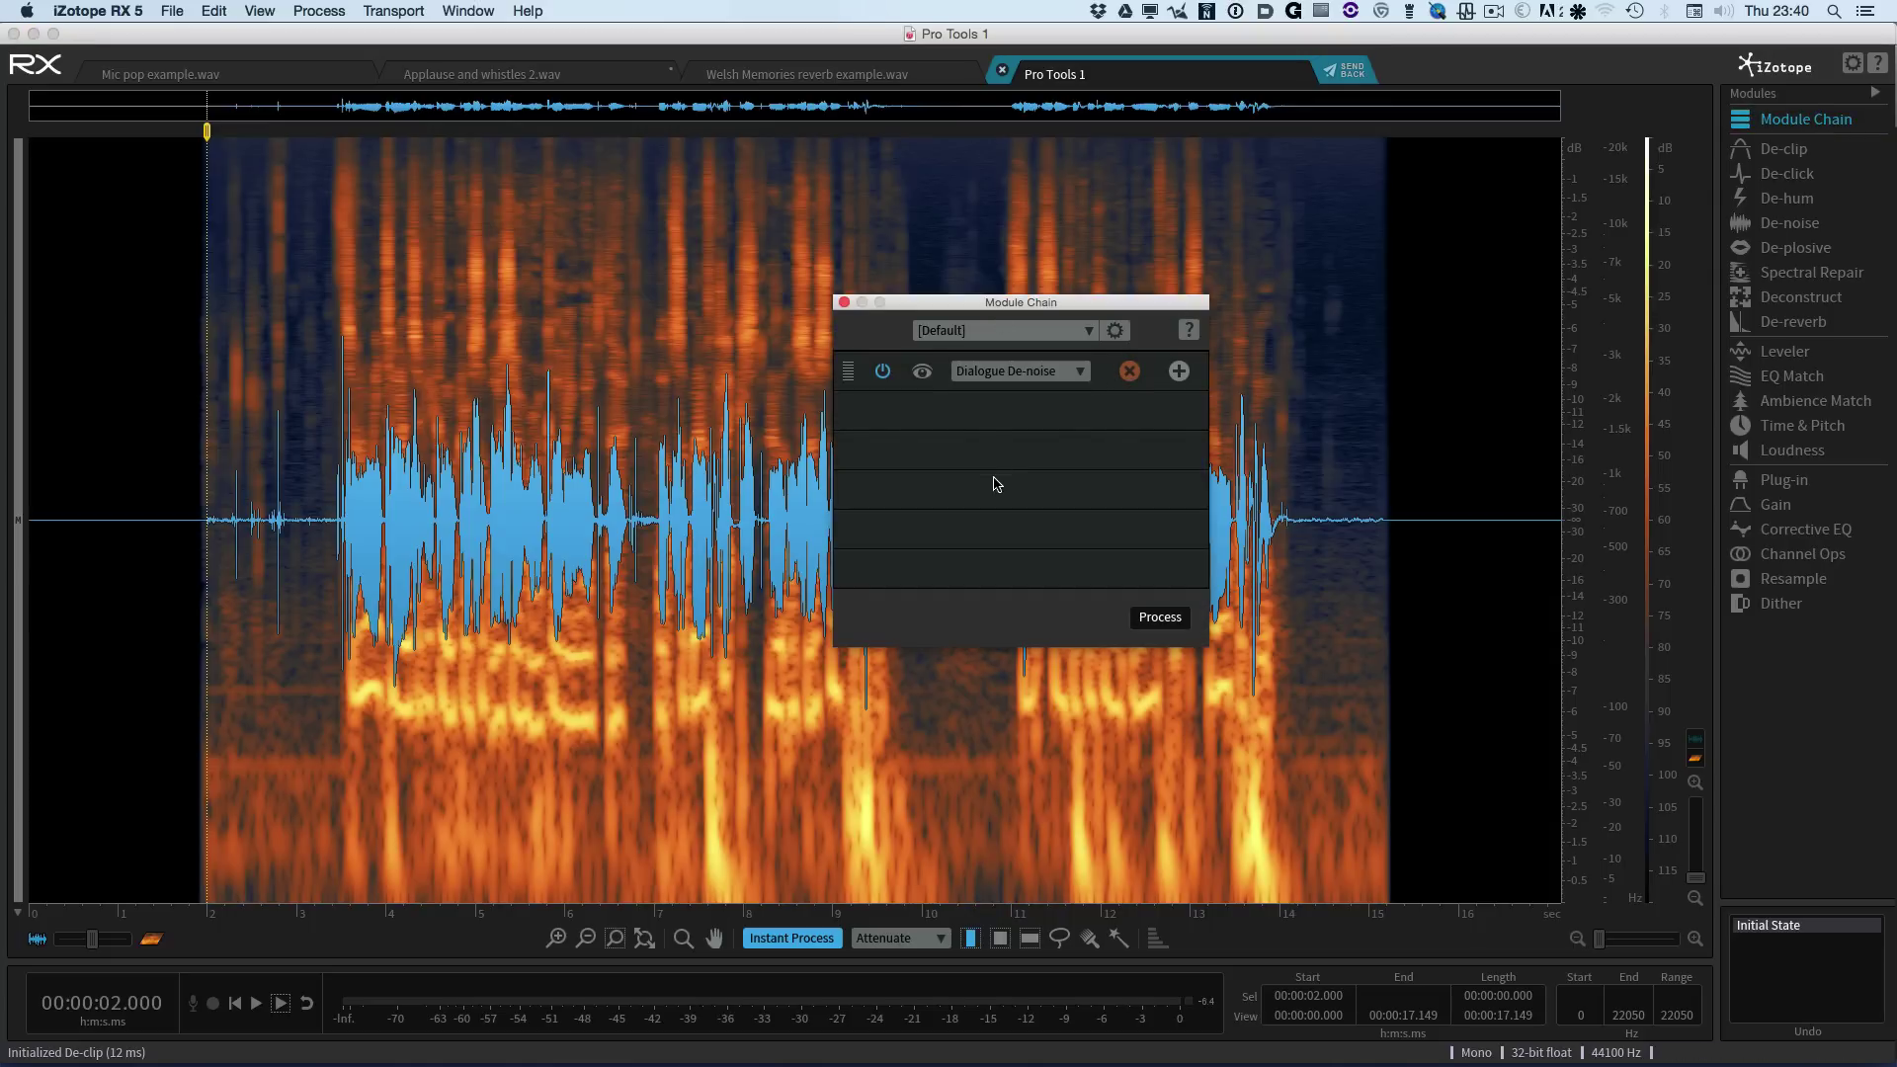
click(1073, 375)
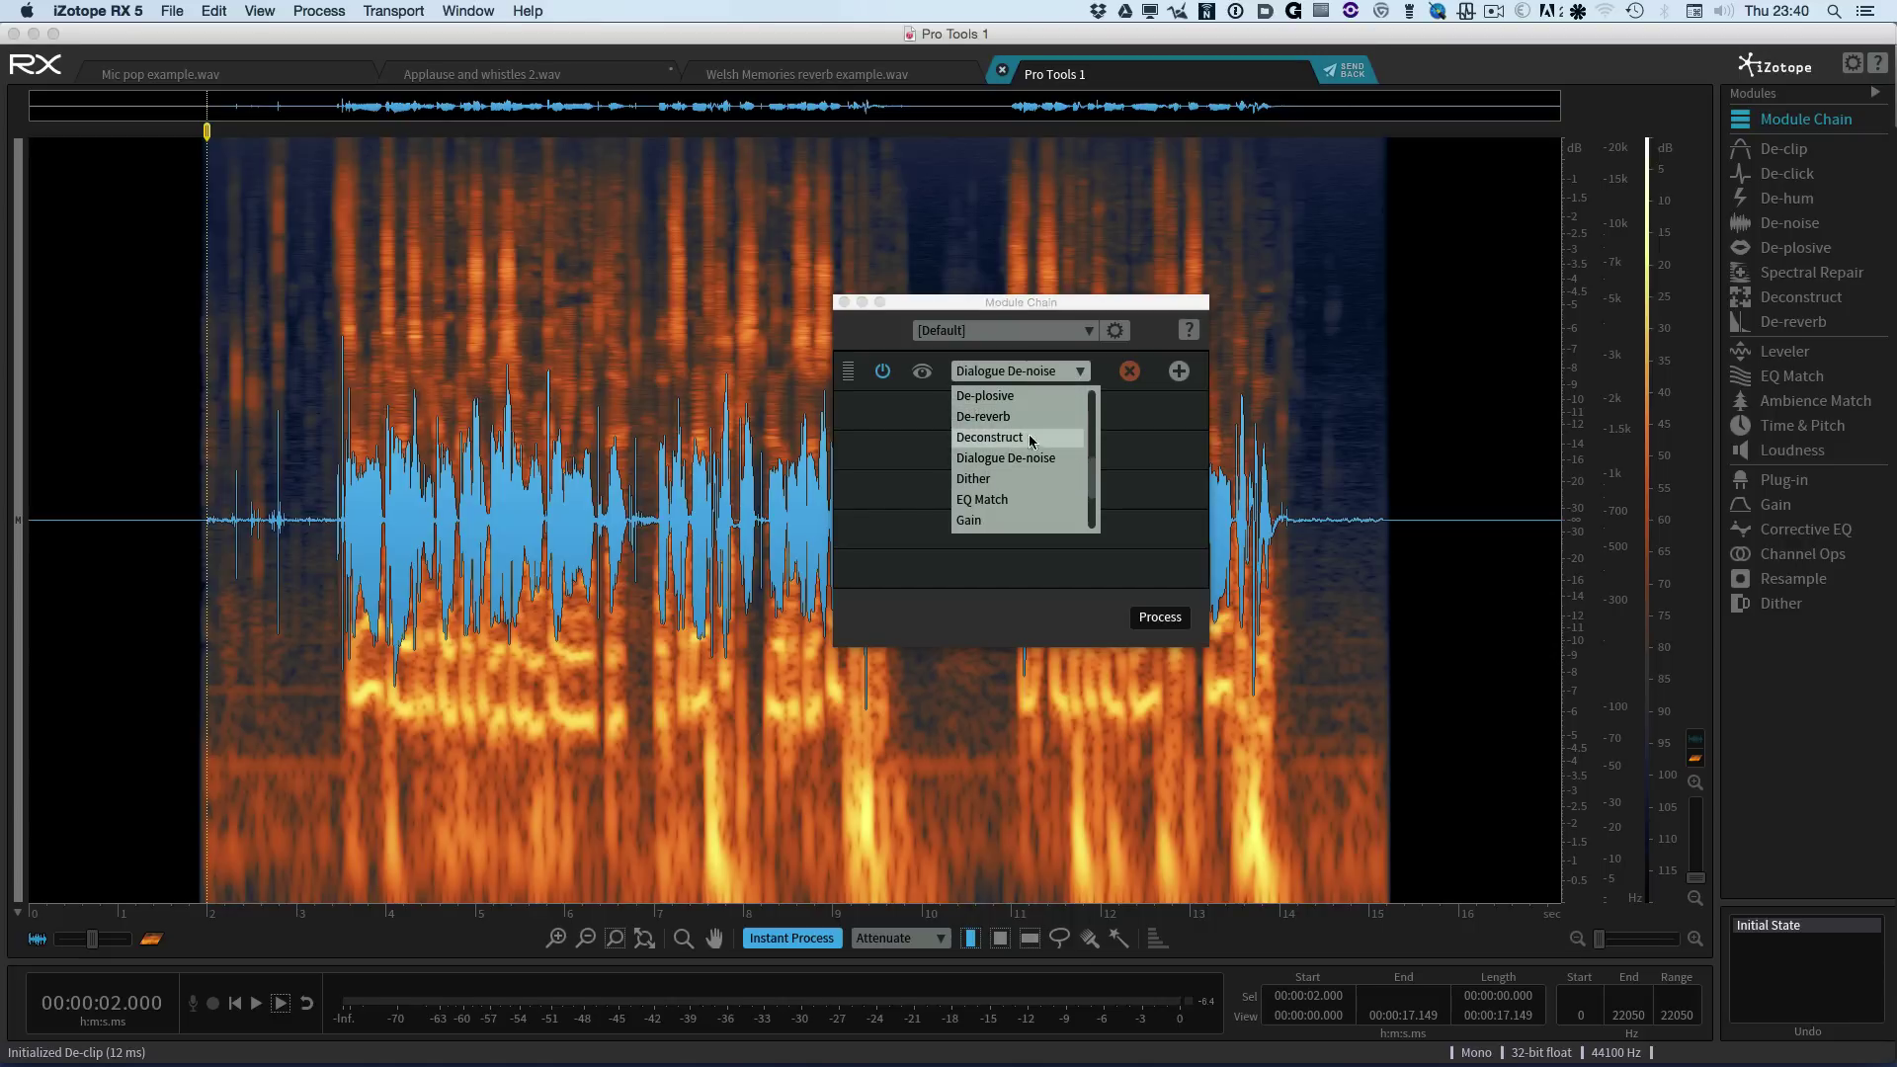
scroll(1029, 446, up, 5)
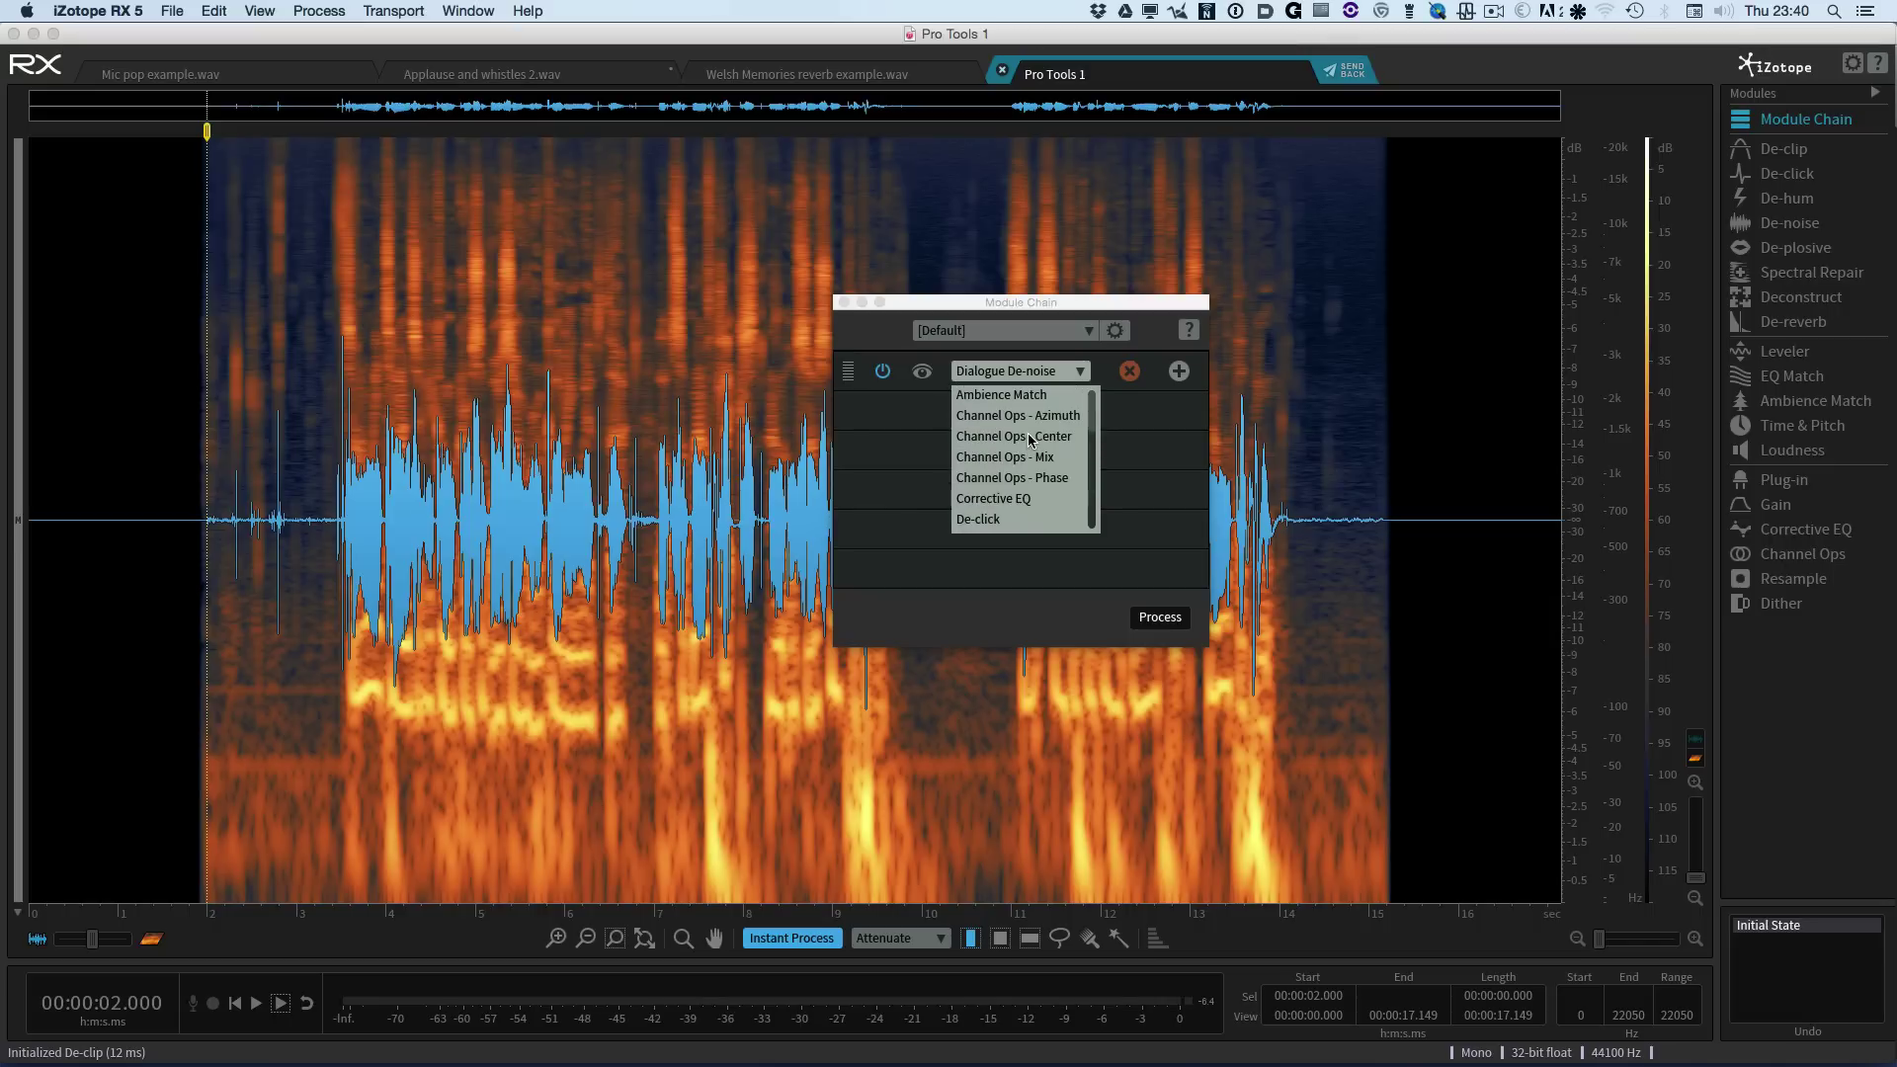
click(1012, 480)
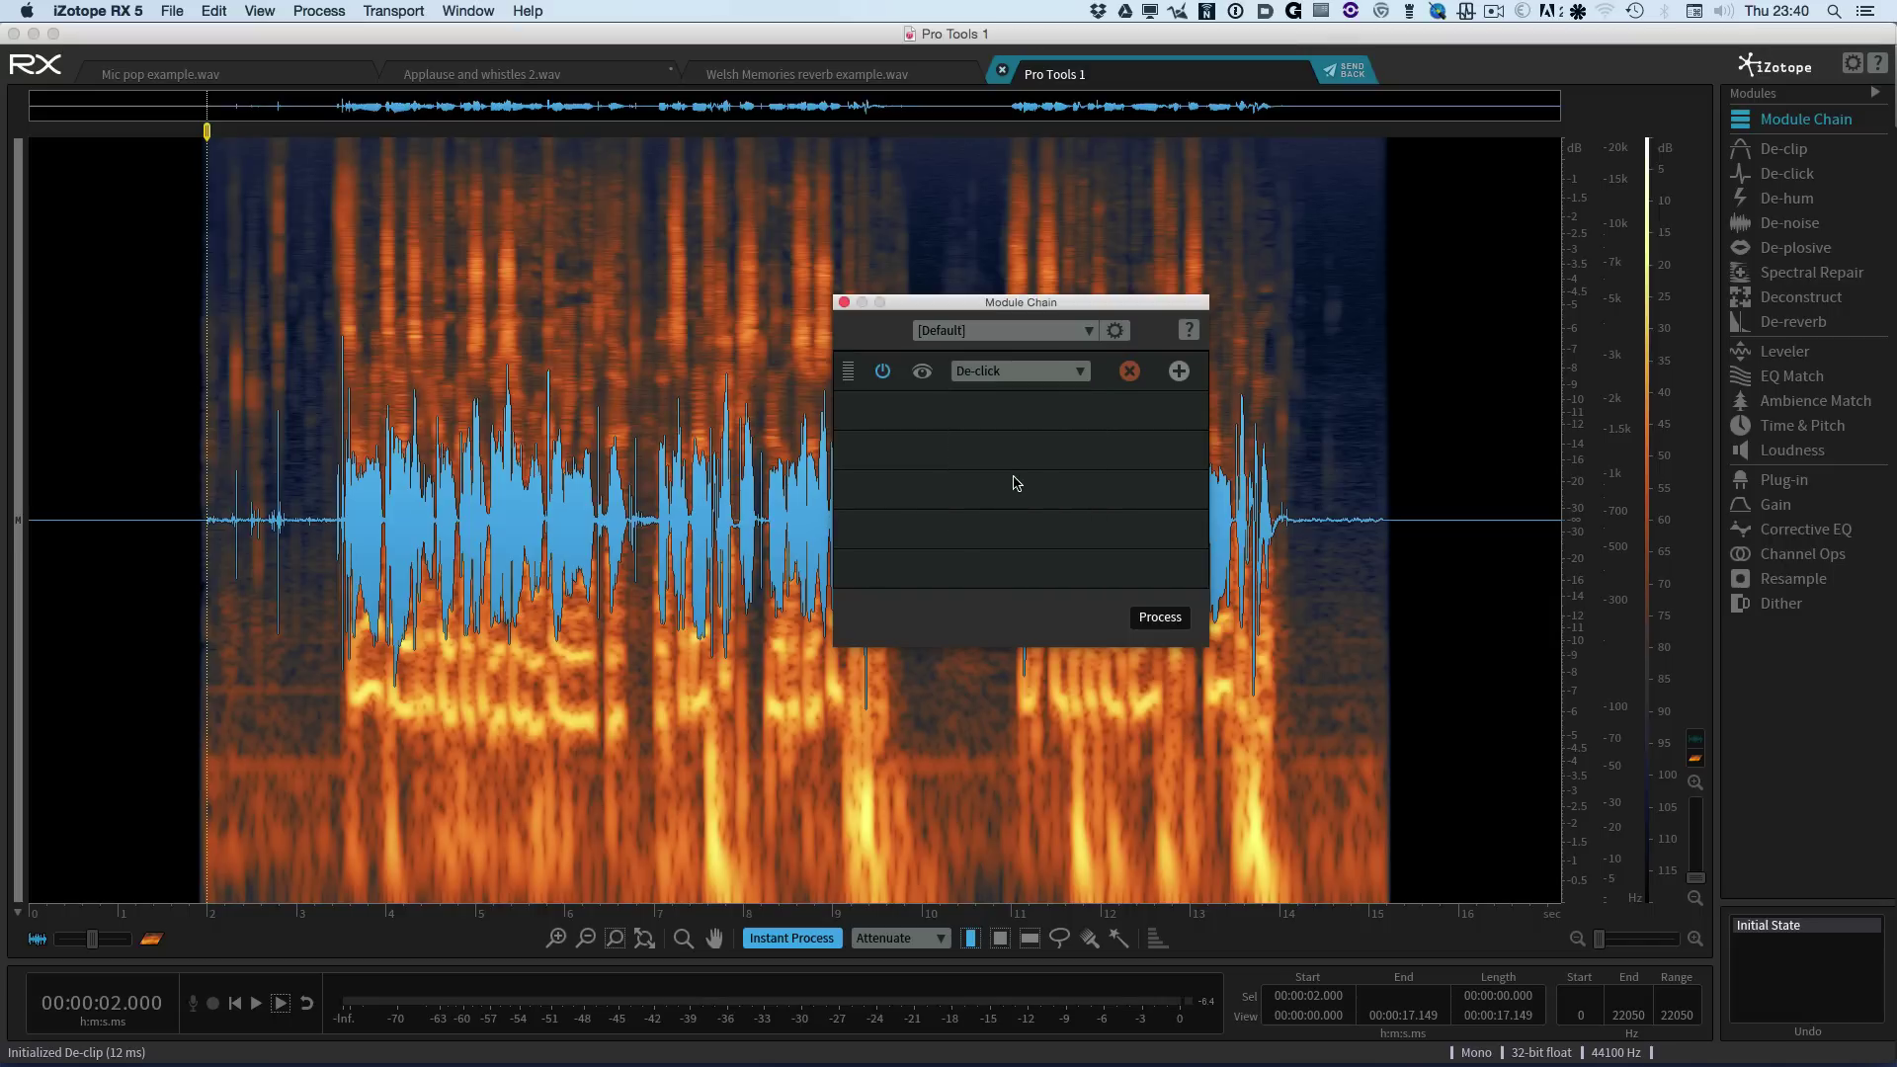
click(922, 373)
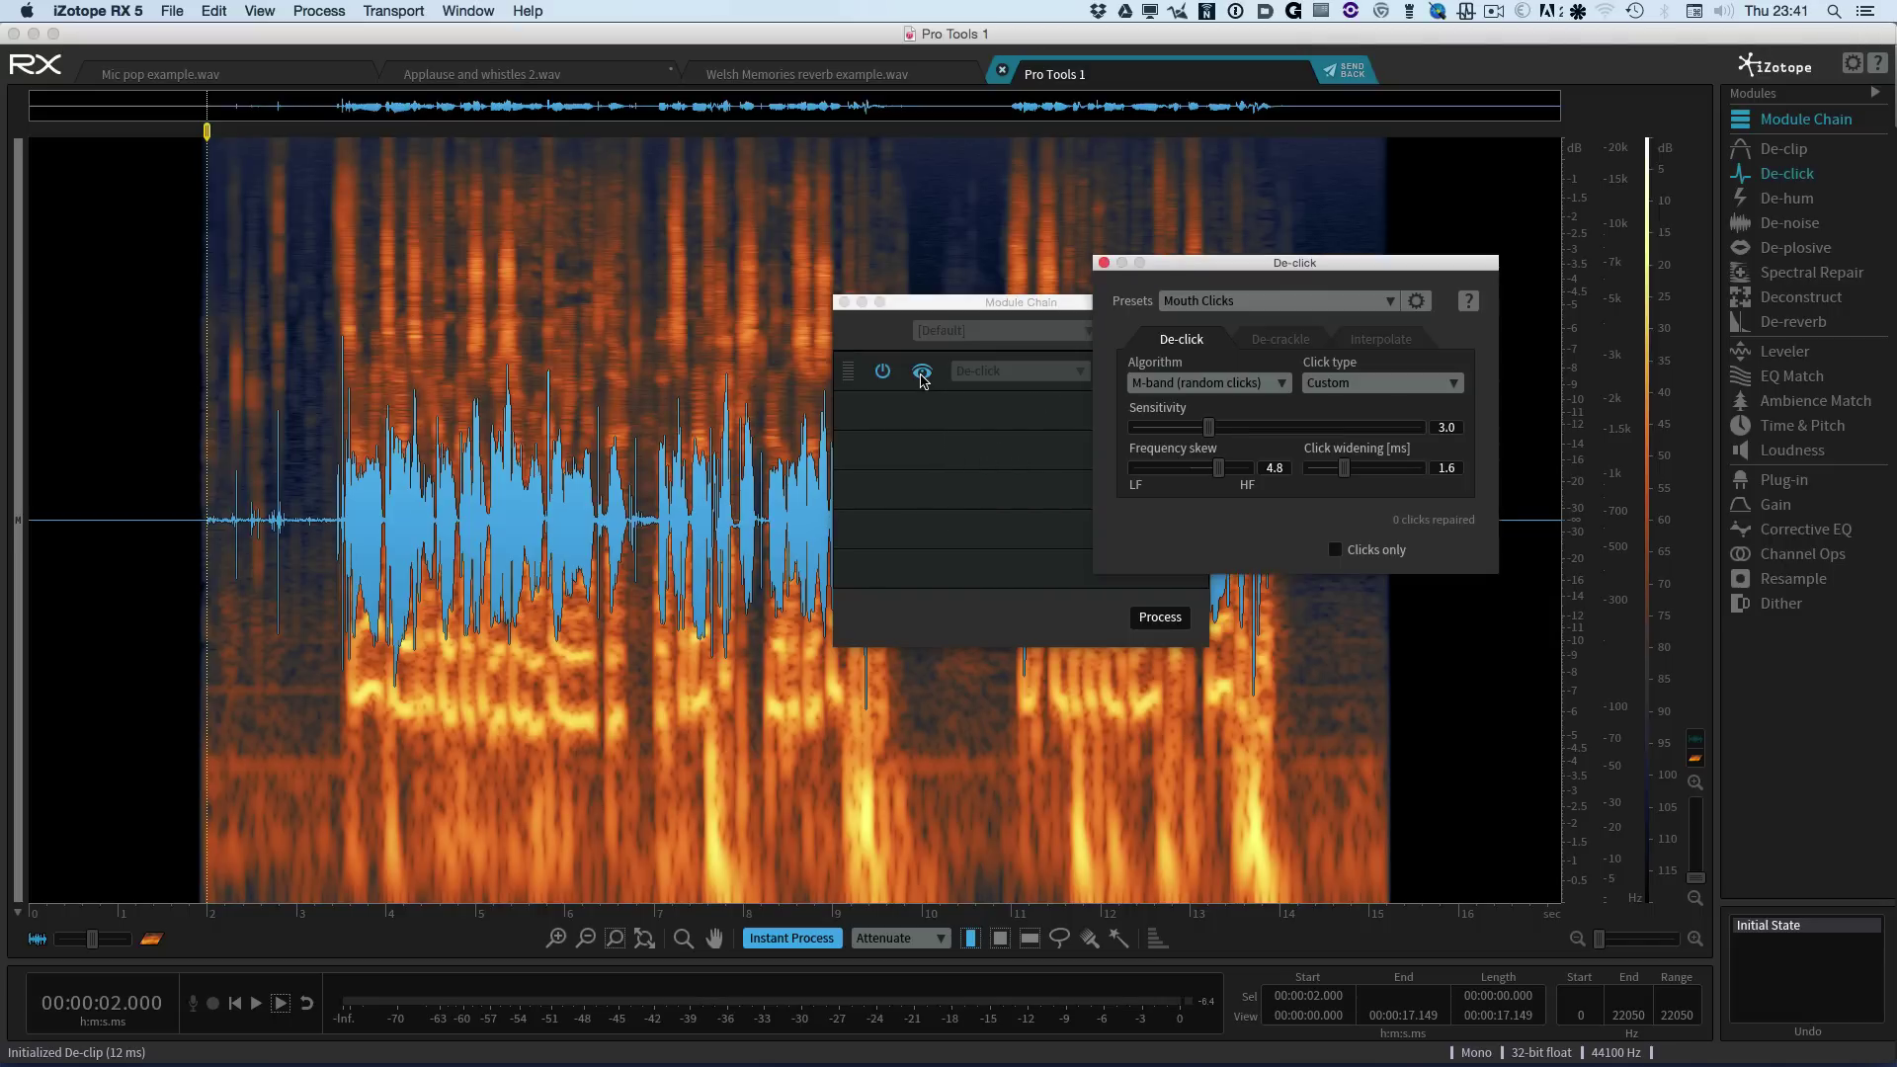
click(921, 376)
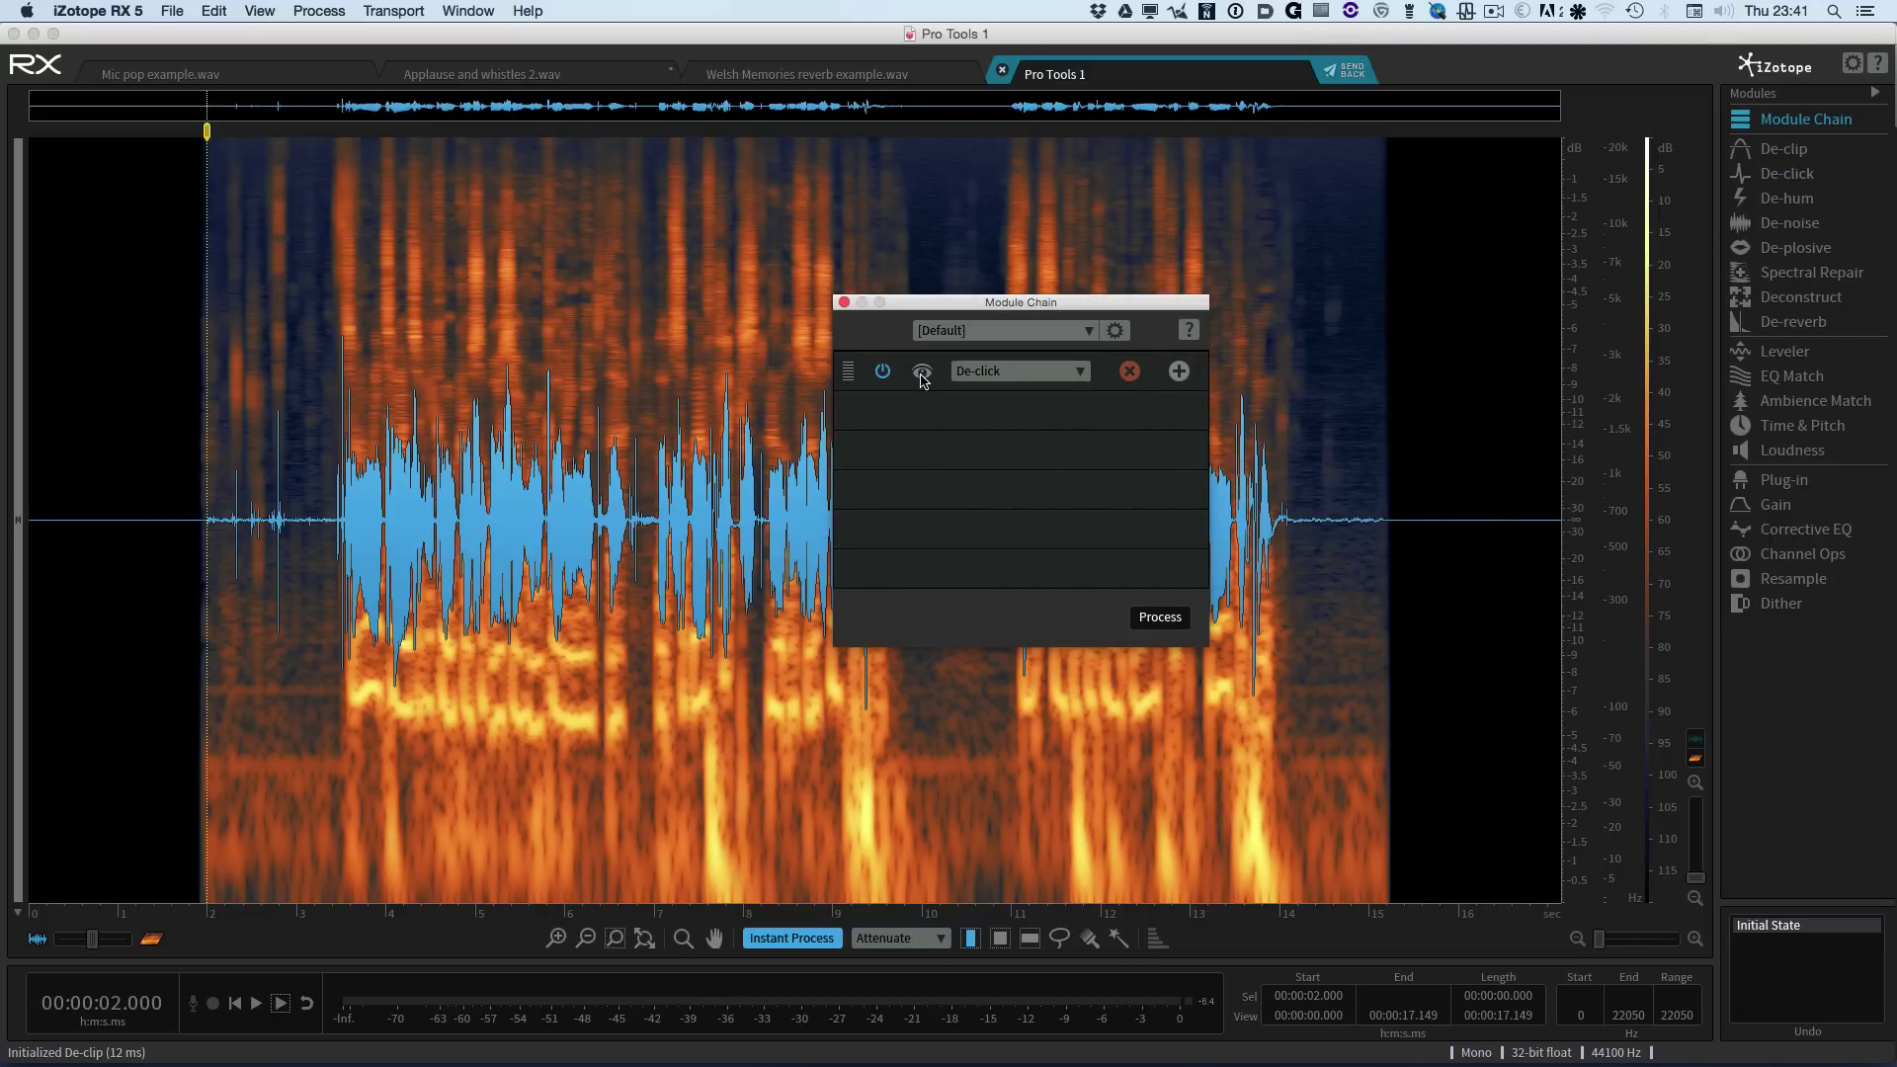
click(921, 377)
click(922, 376)
Step: Add De-plosive as the chain's second module
click(1179, 371)
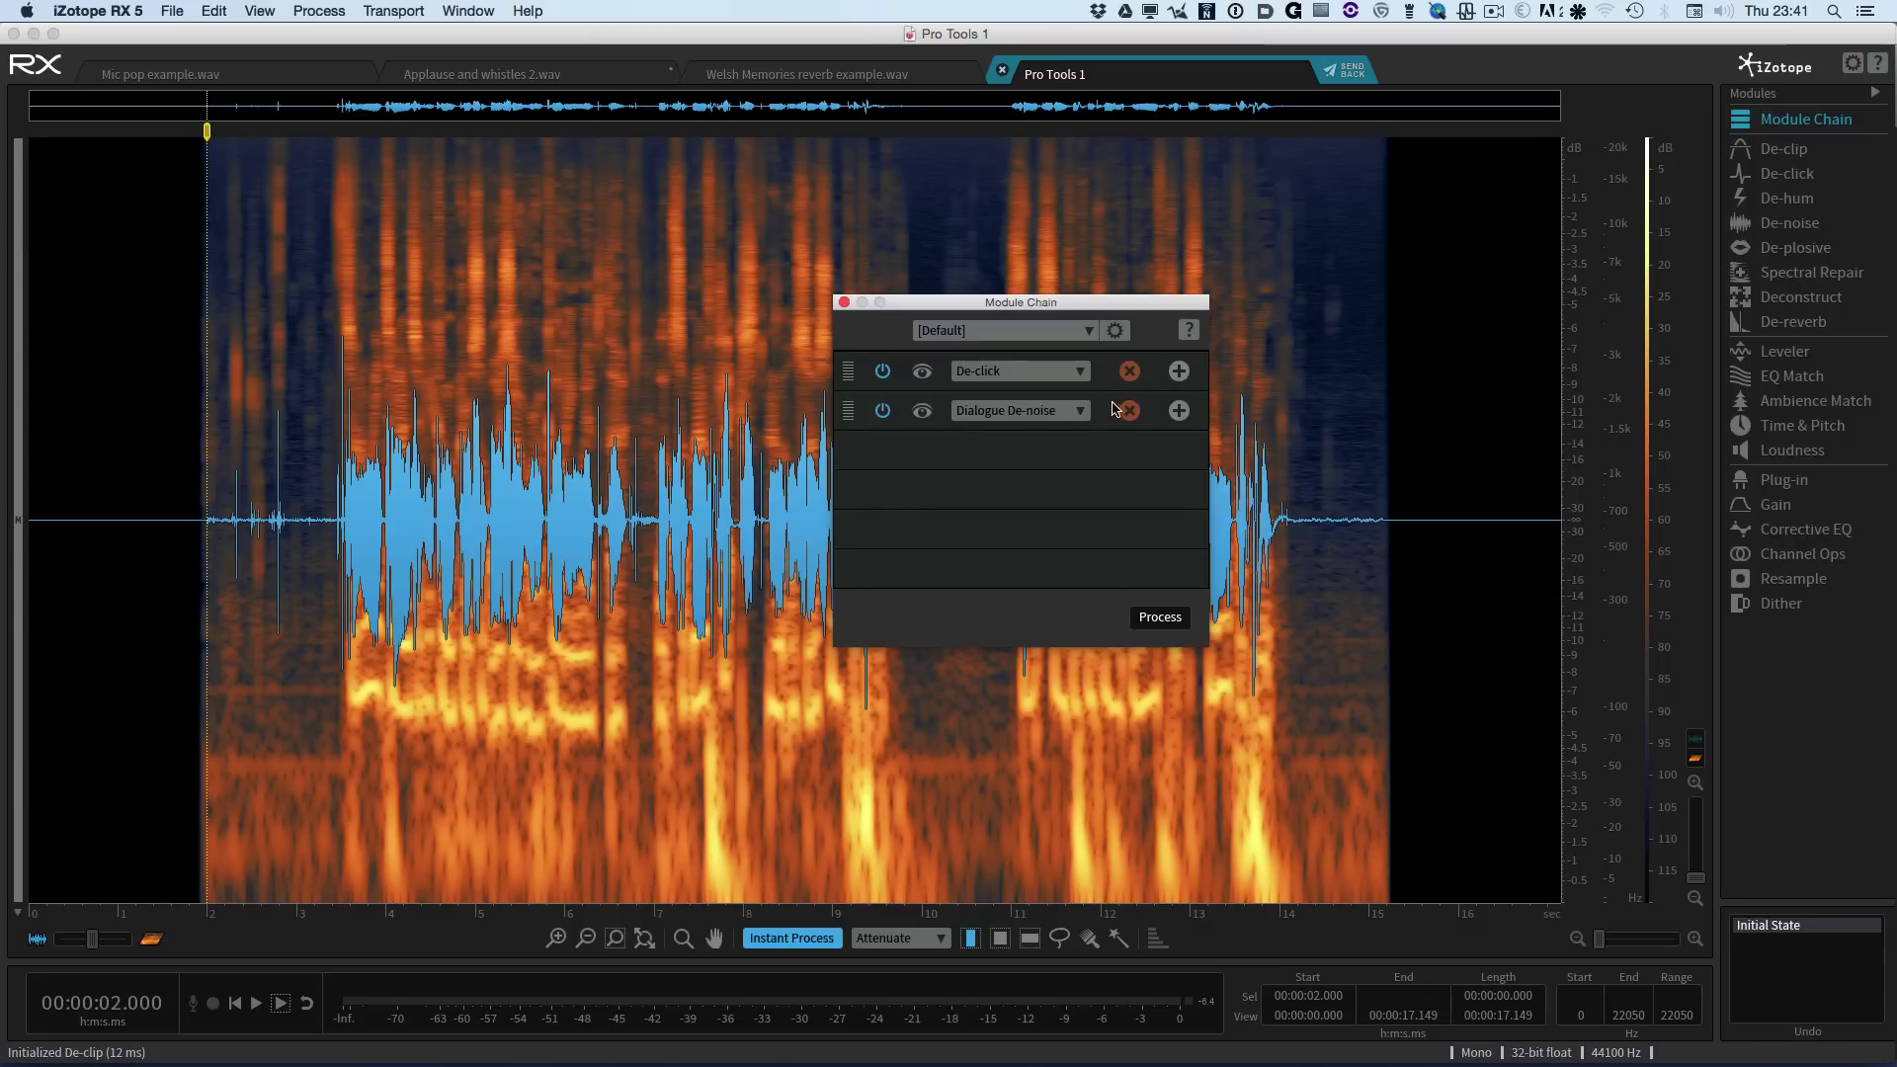
click(1077, 414)
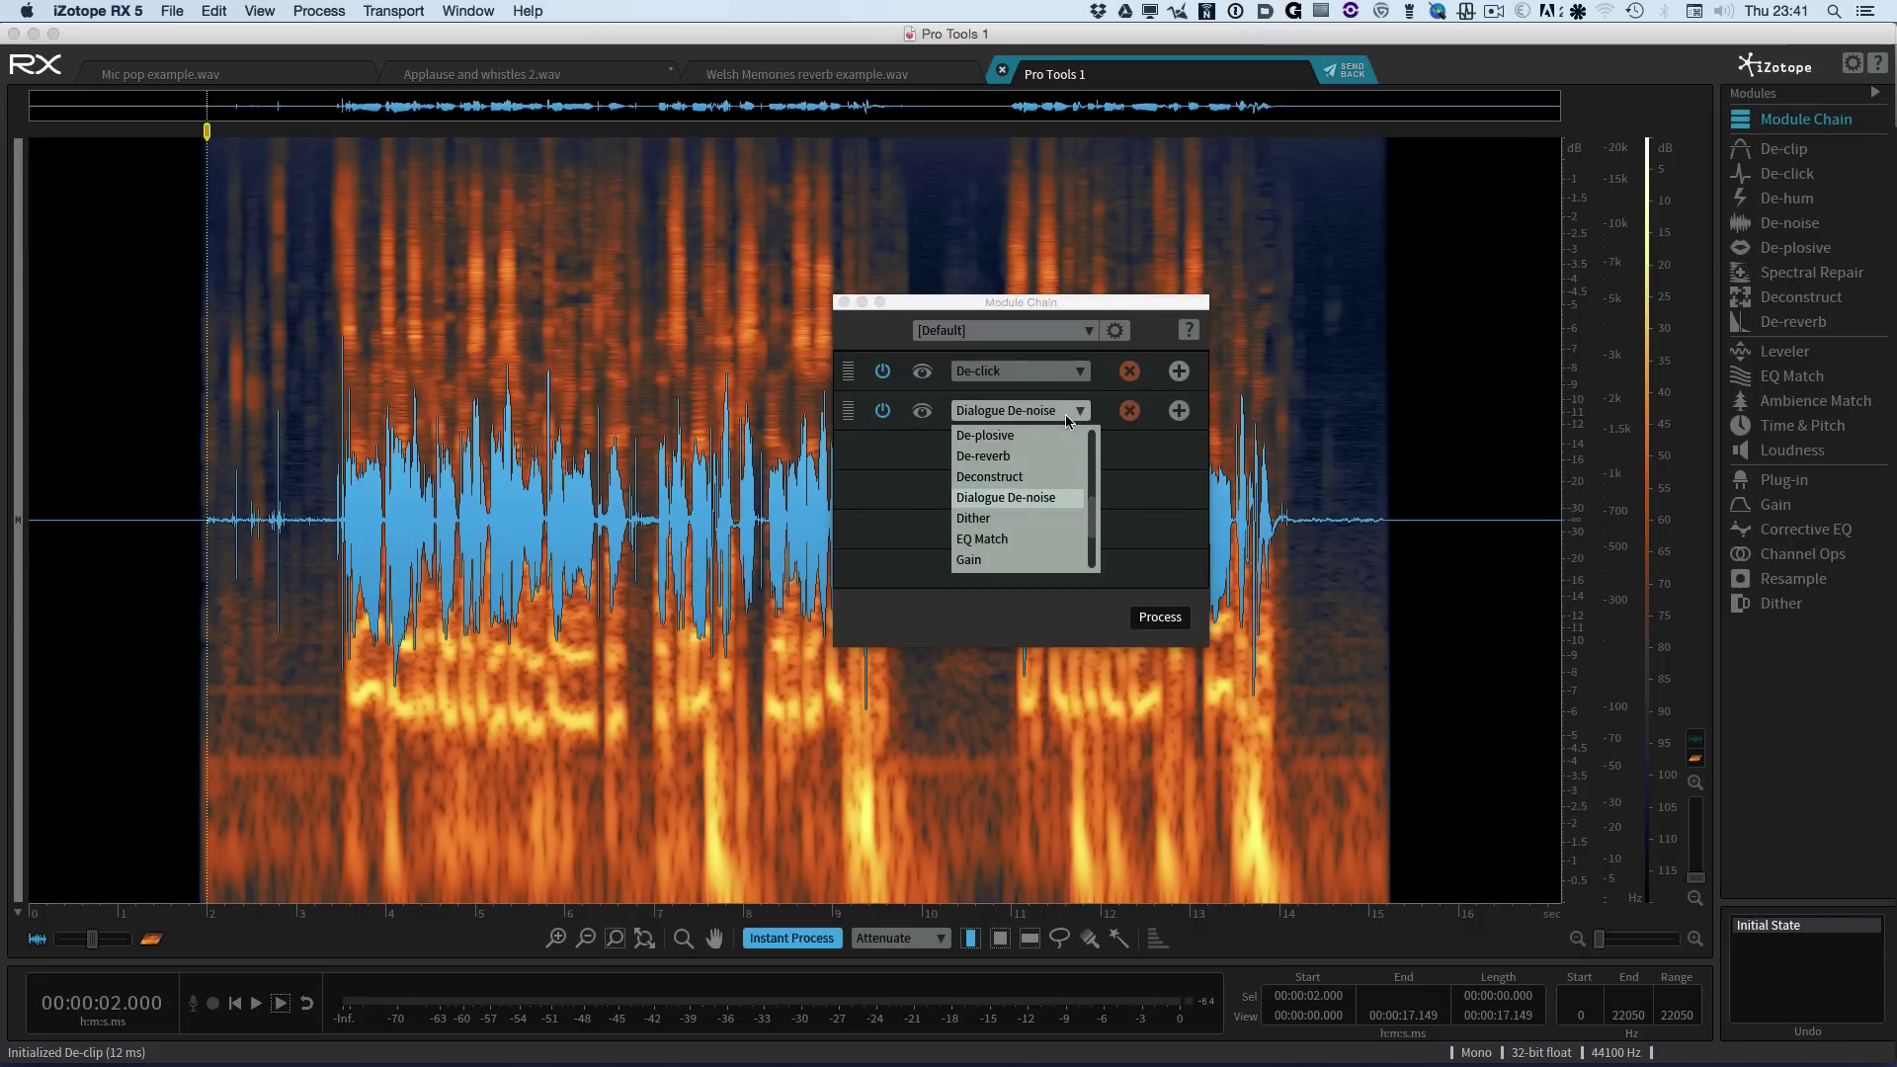
click(1012, 436)
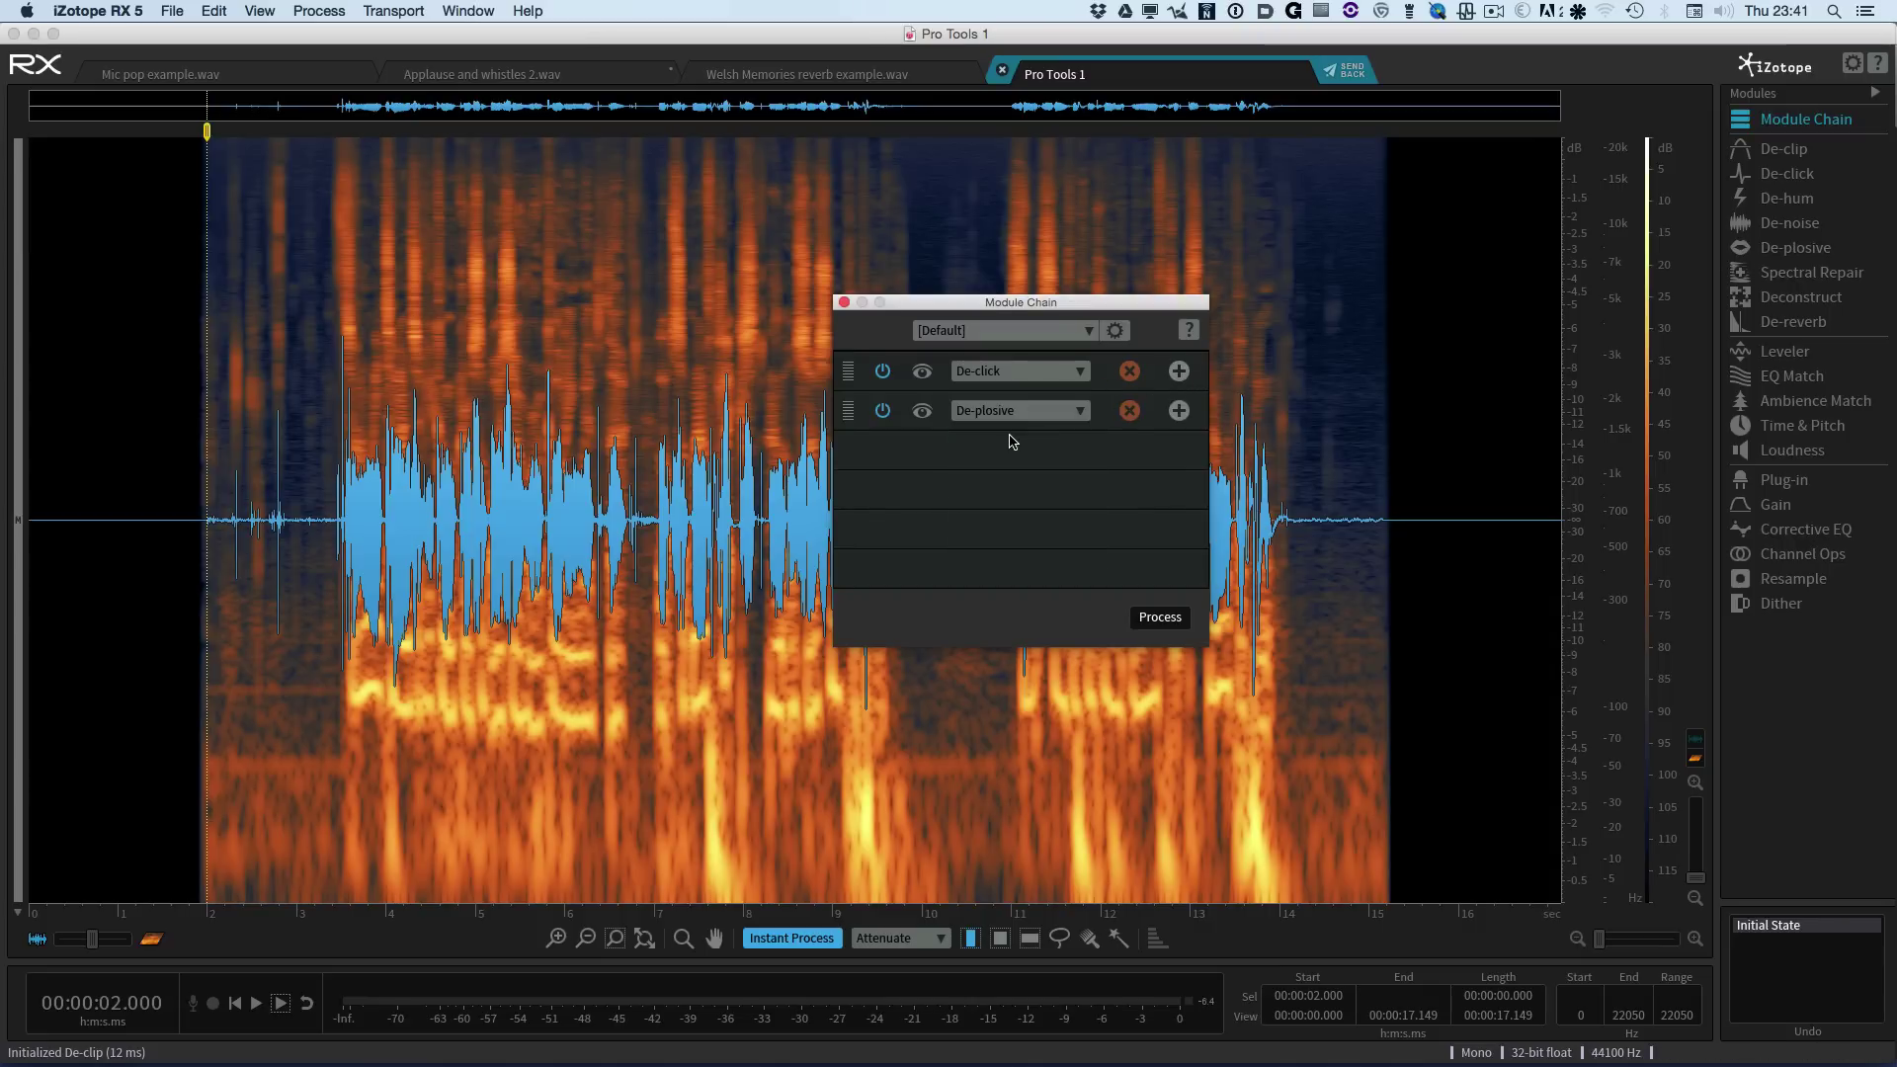
click(922, 411)
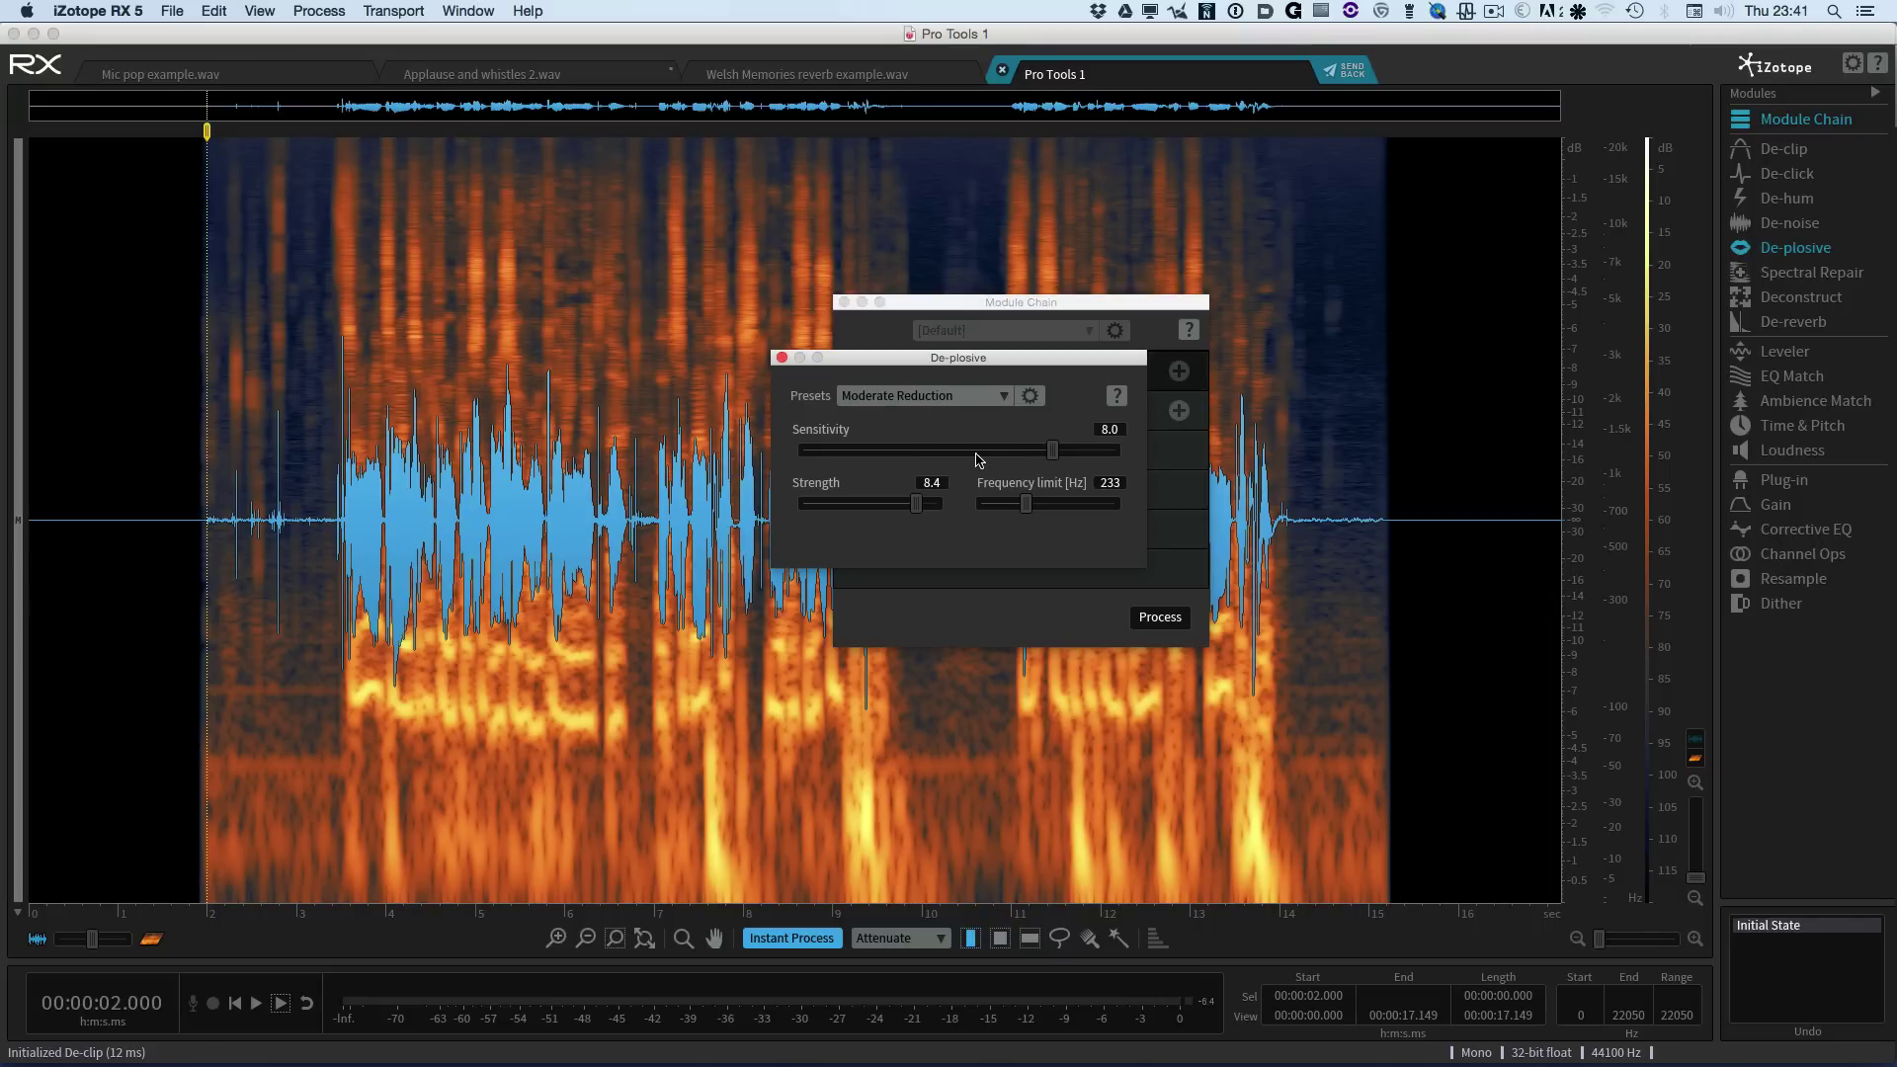
click(782, 357)
Step: Add Corrective EQ as the chain's third module
click(1067, 453)
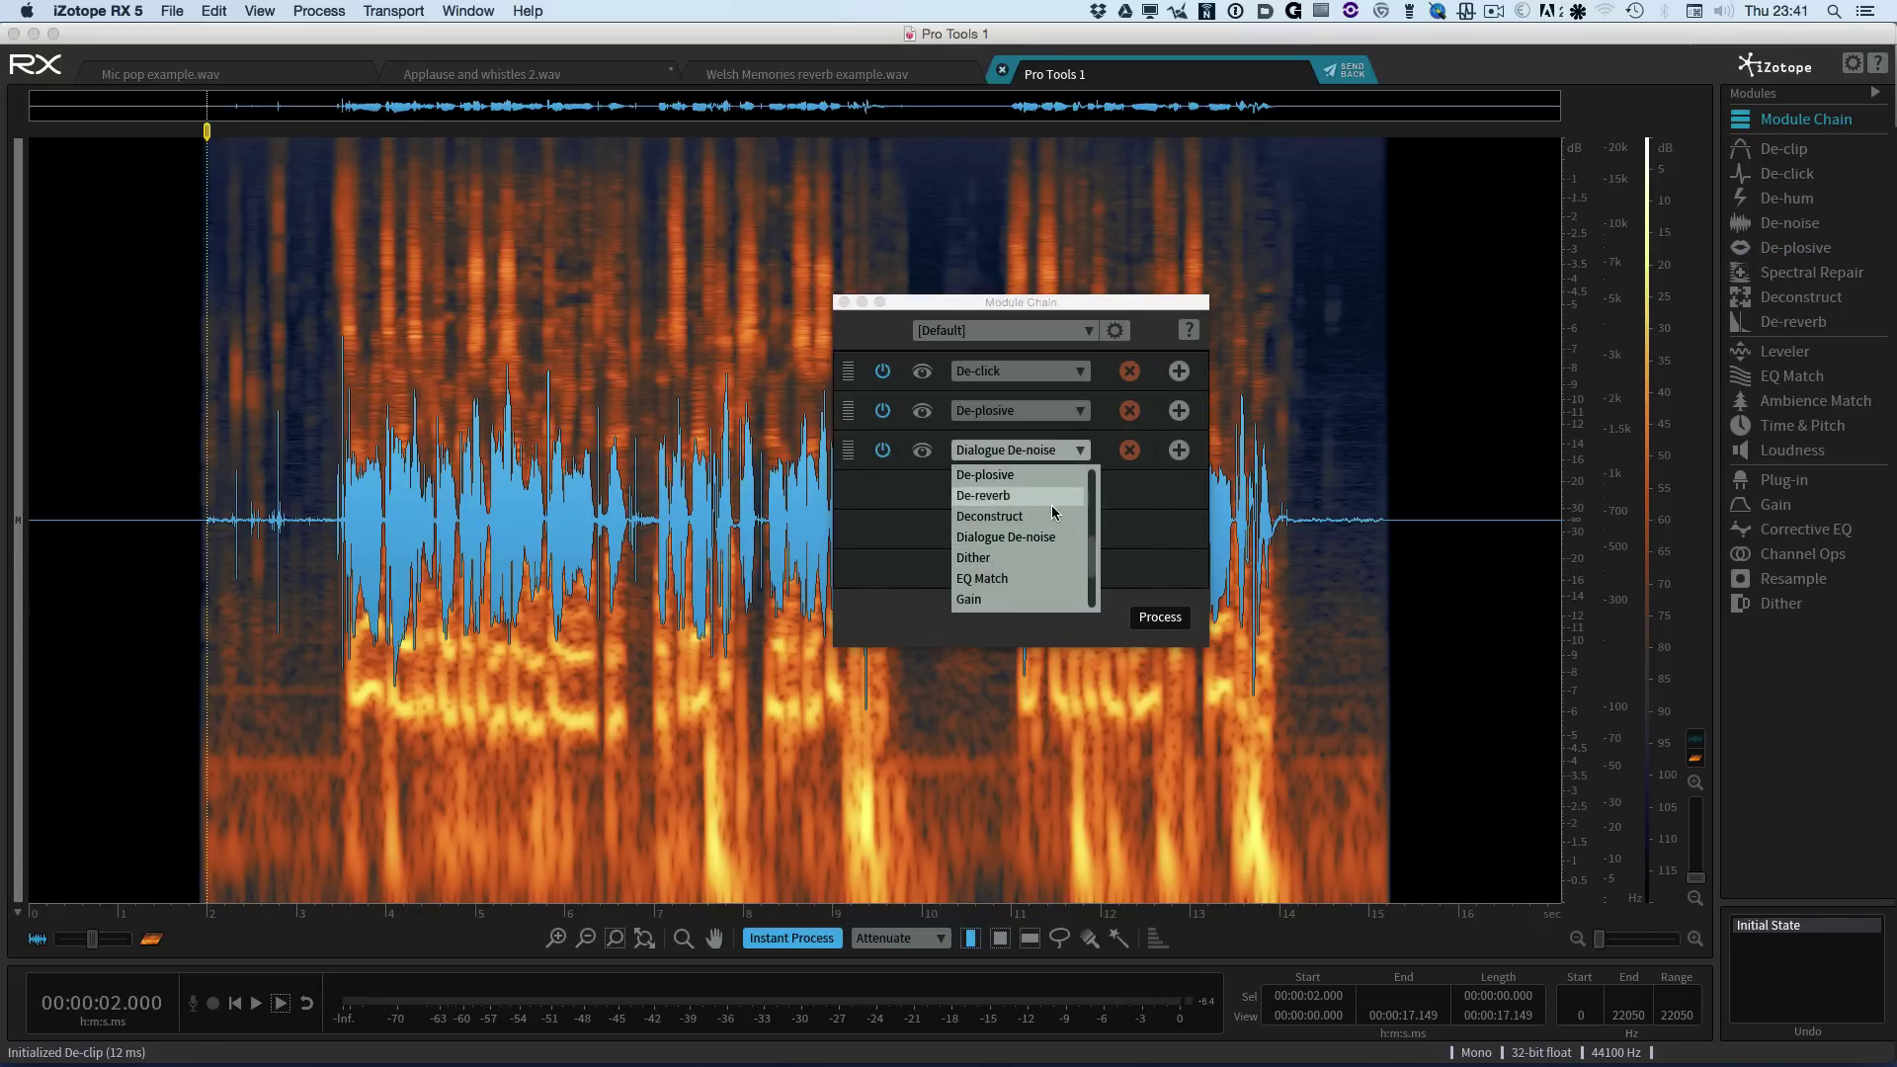
scroll(1035, 579, down, 2)
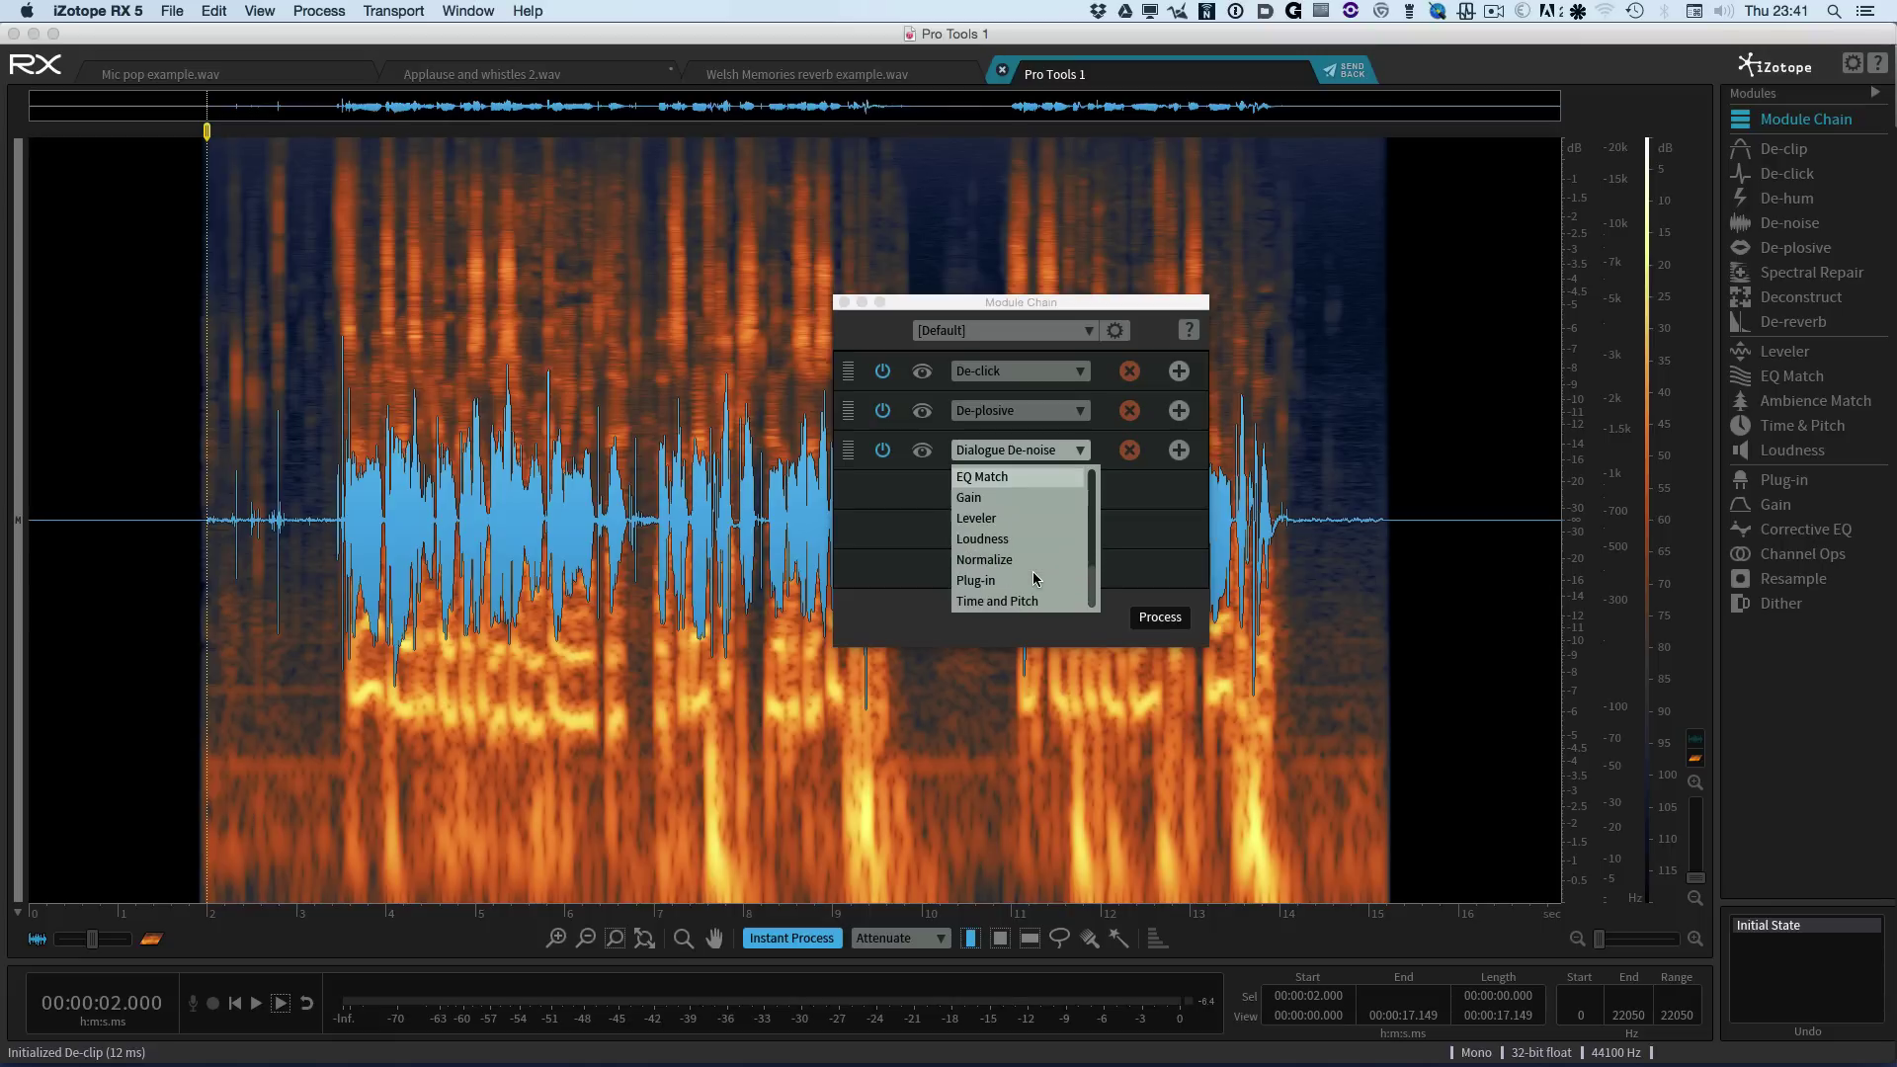
scroll(1035, 579, up, 5)
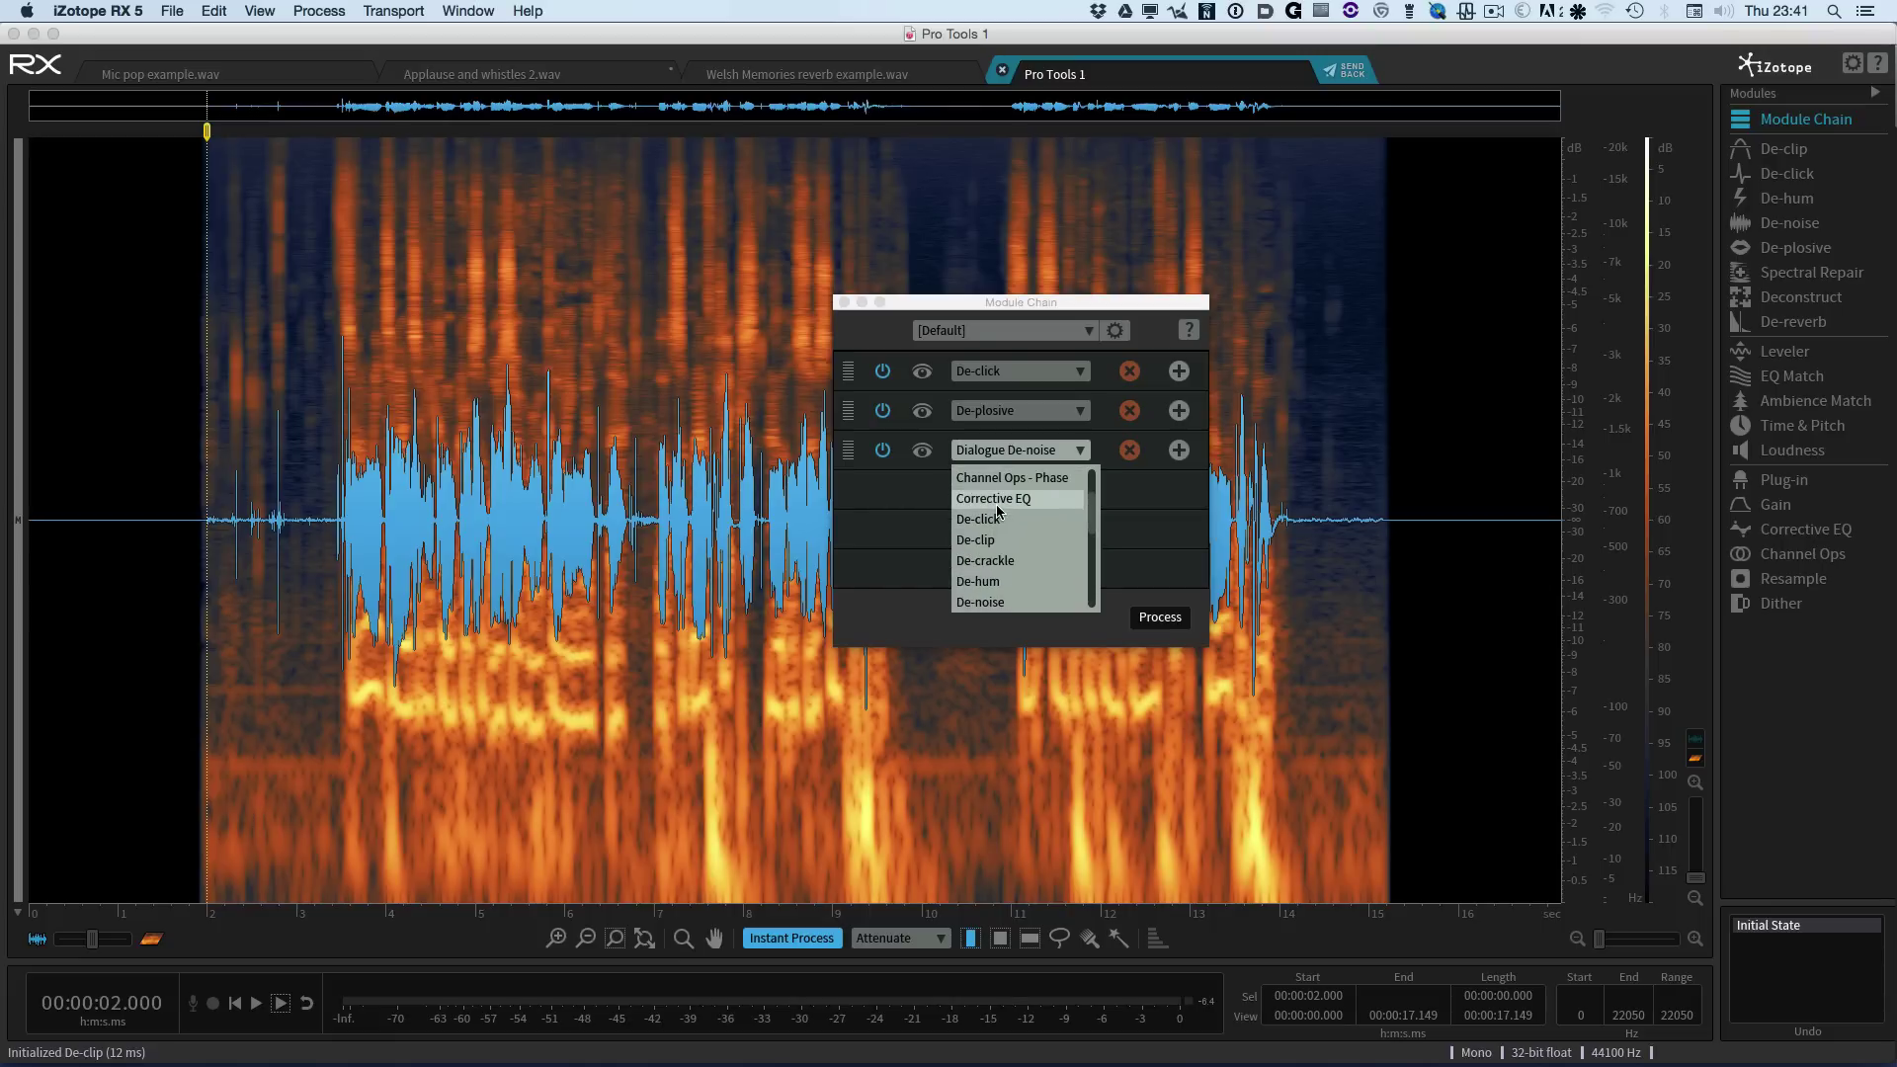
click(998, 511)
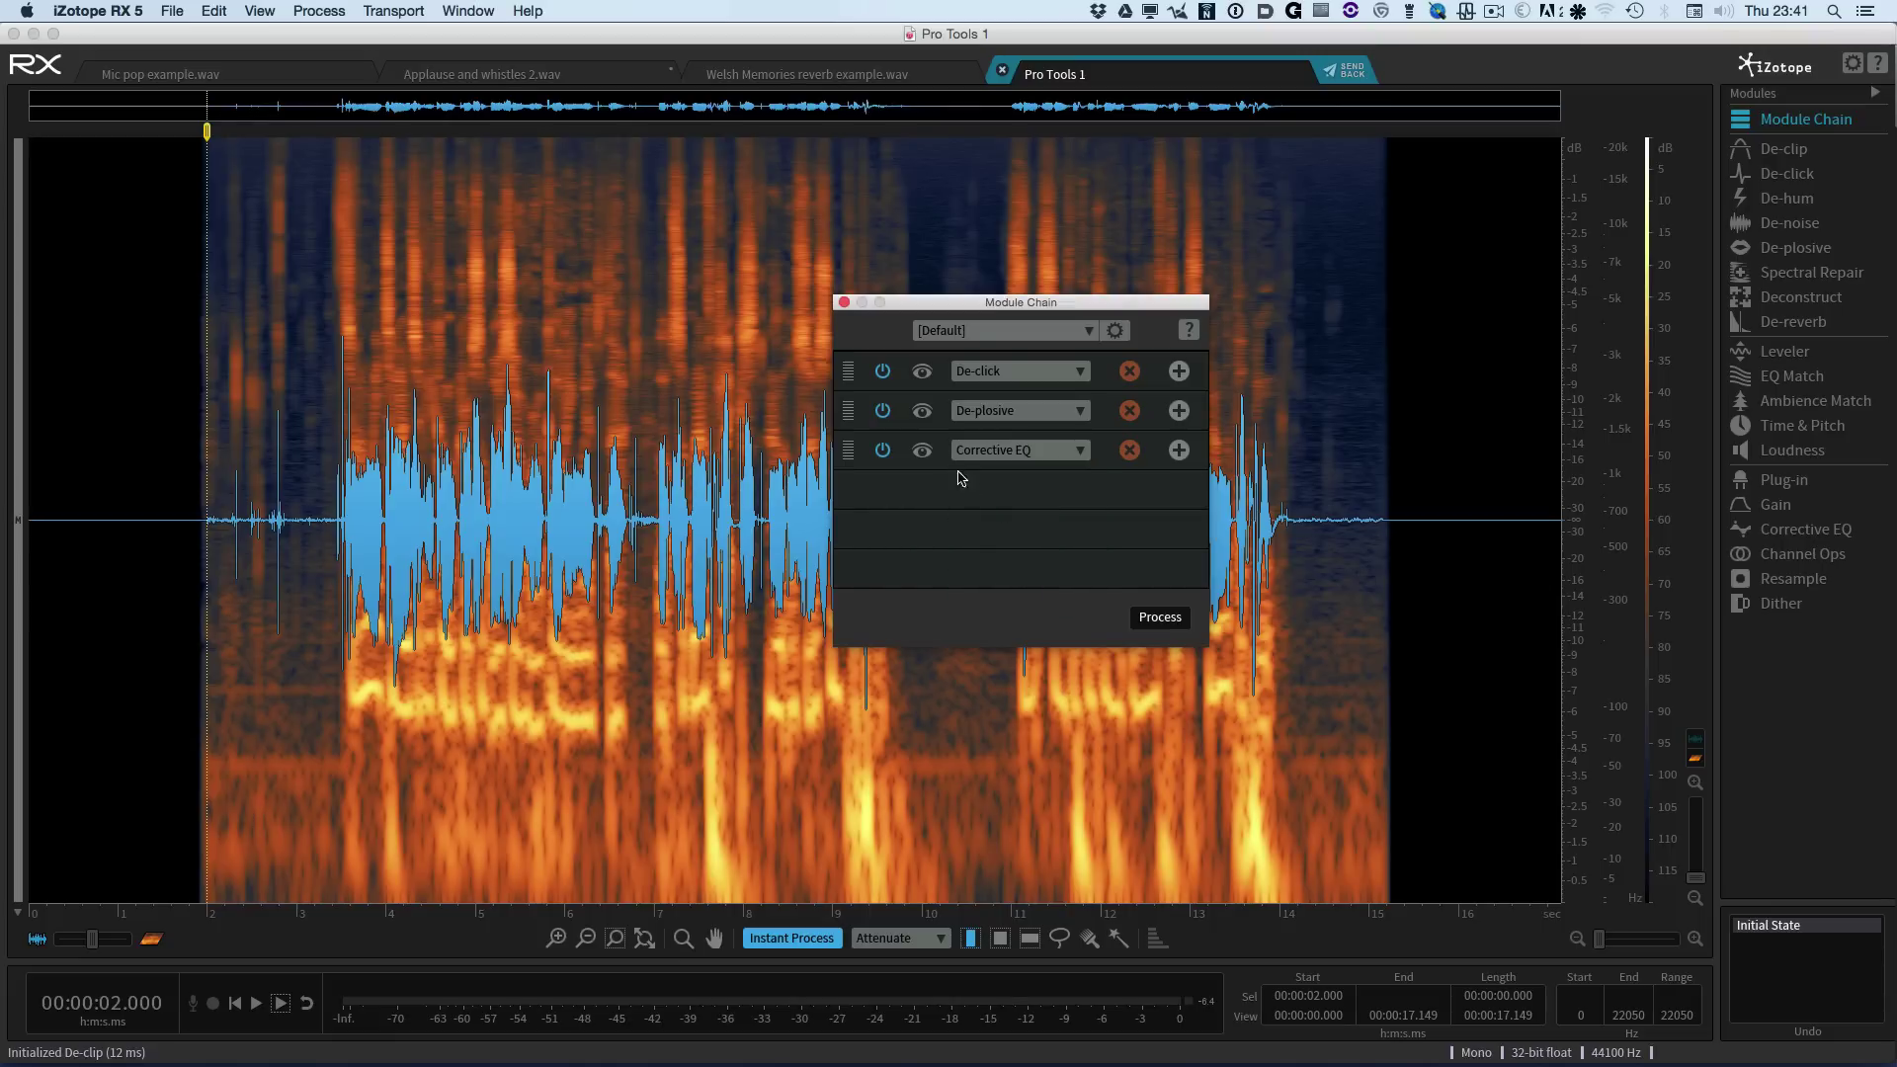
Step: In Corrective EQ, enable an 82 Hz high-pass and a +2.4 dB high shelf at 5130 Hz on band 6
click(923, 452)
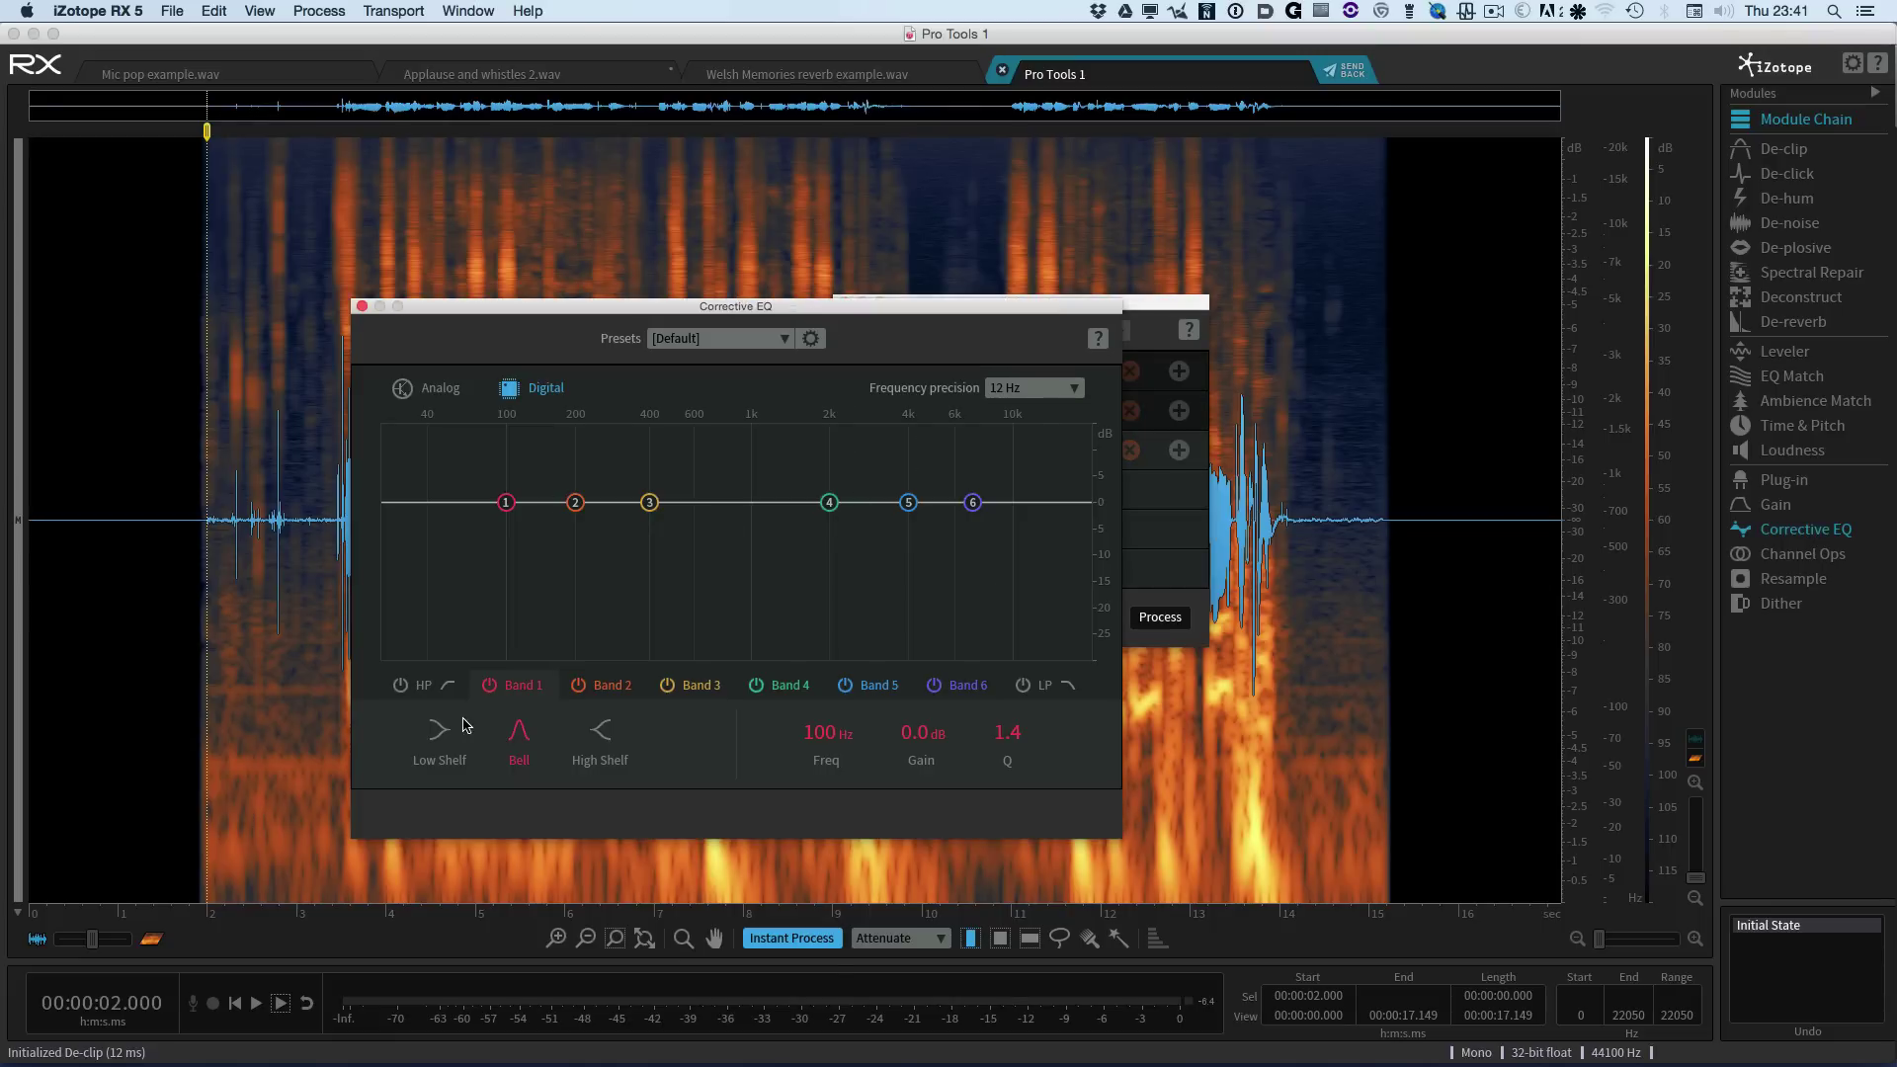
click(444, 689)
click(400, 684)
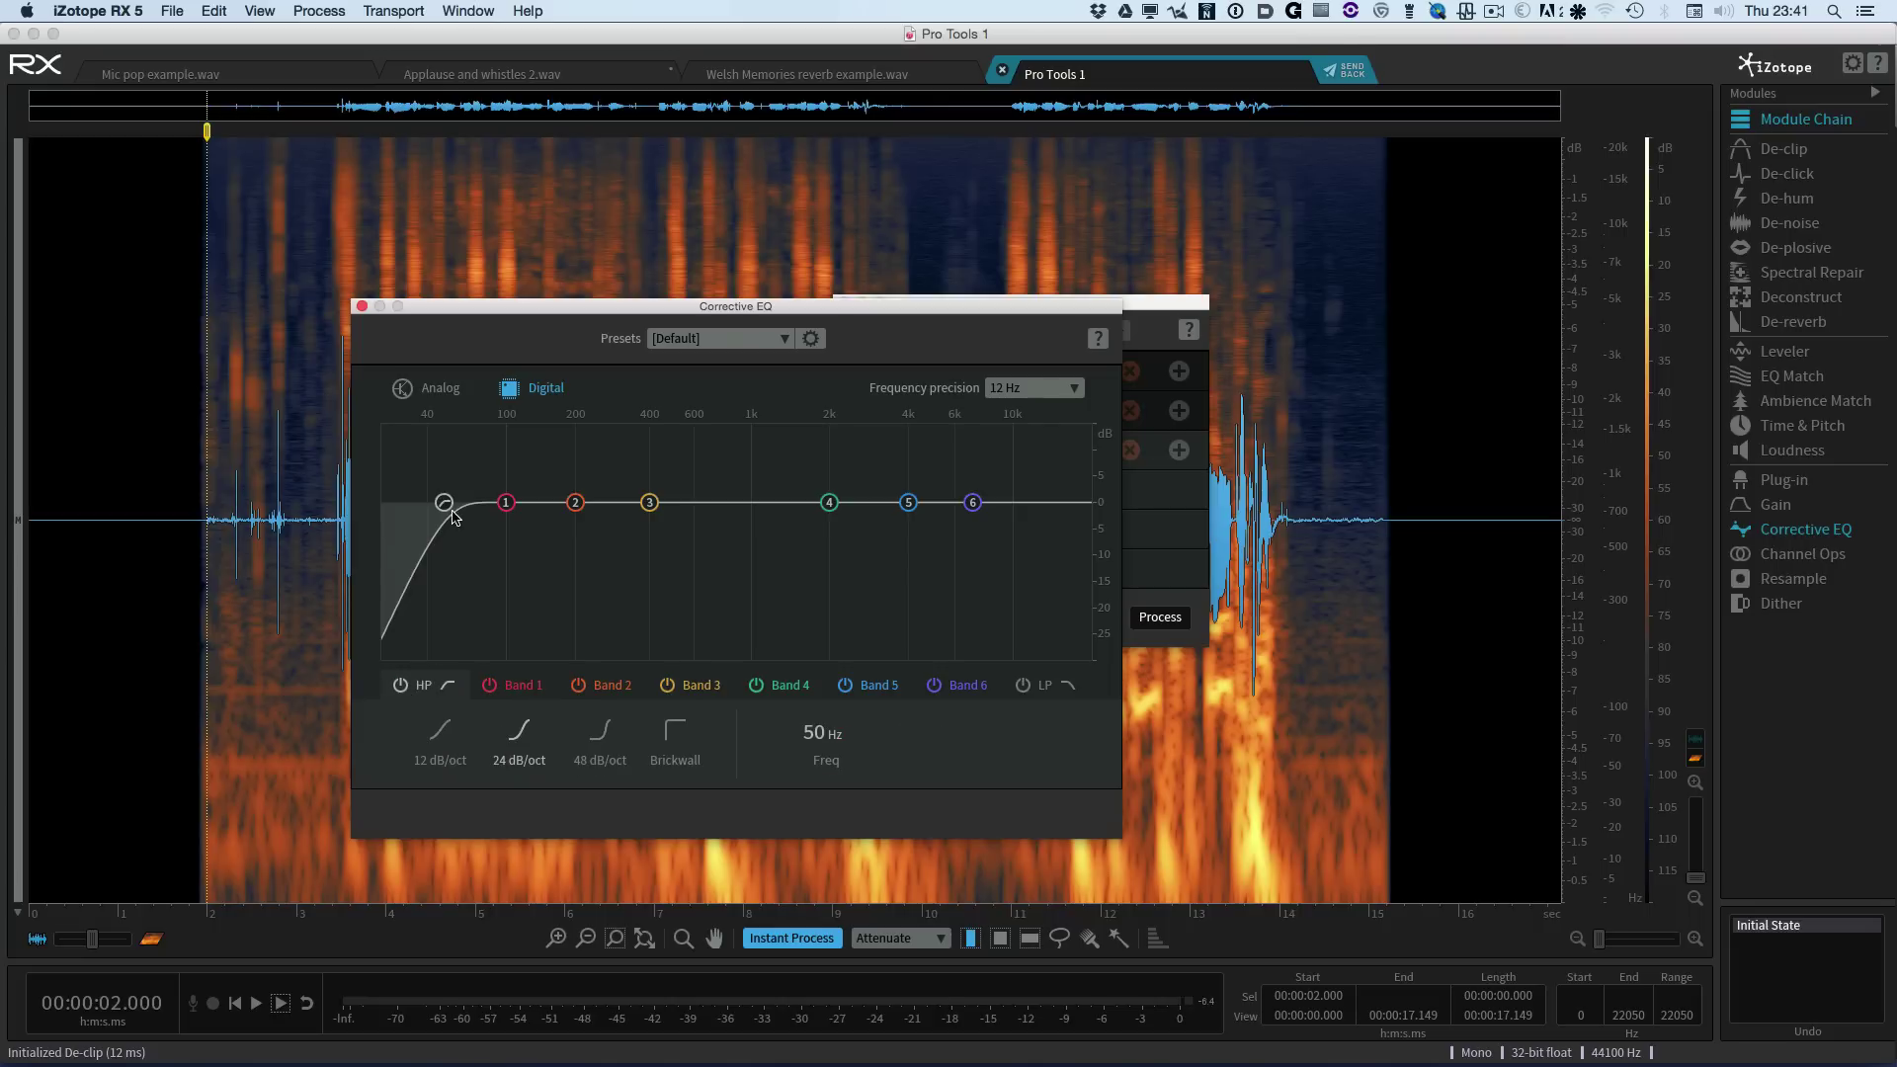
drag(444, 507, 488, 504)
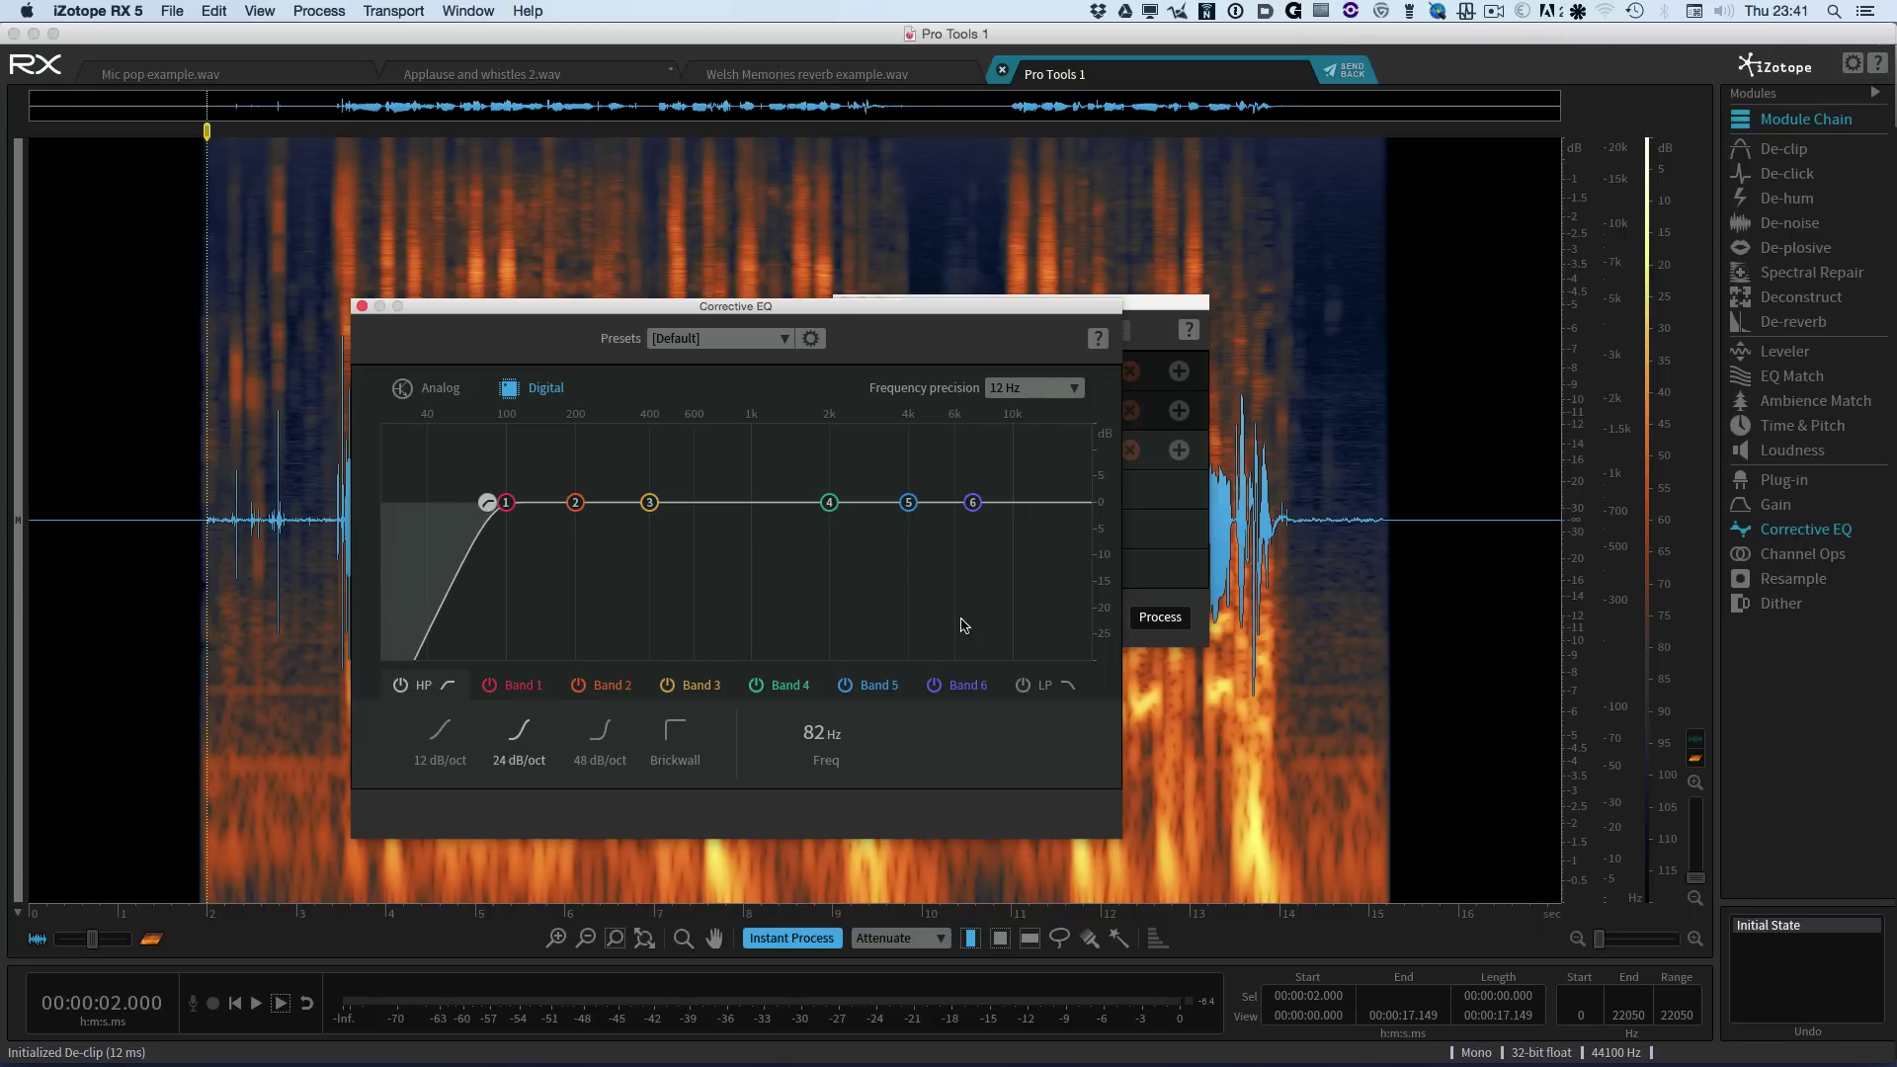
click(959, 685)
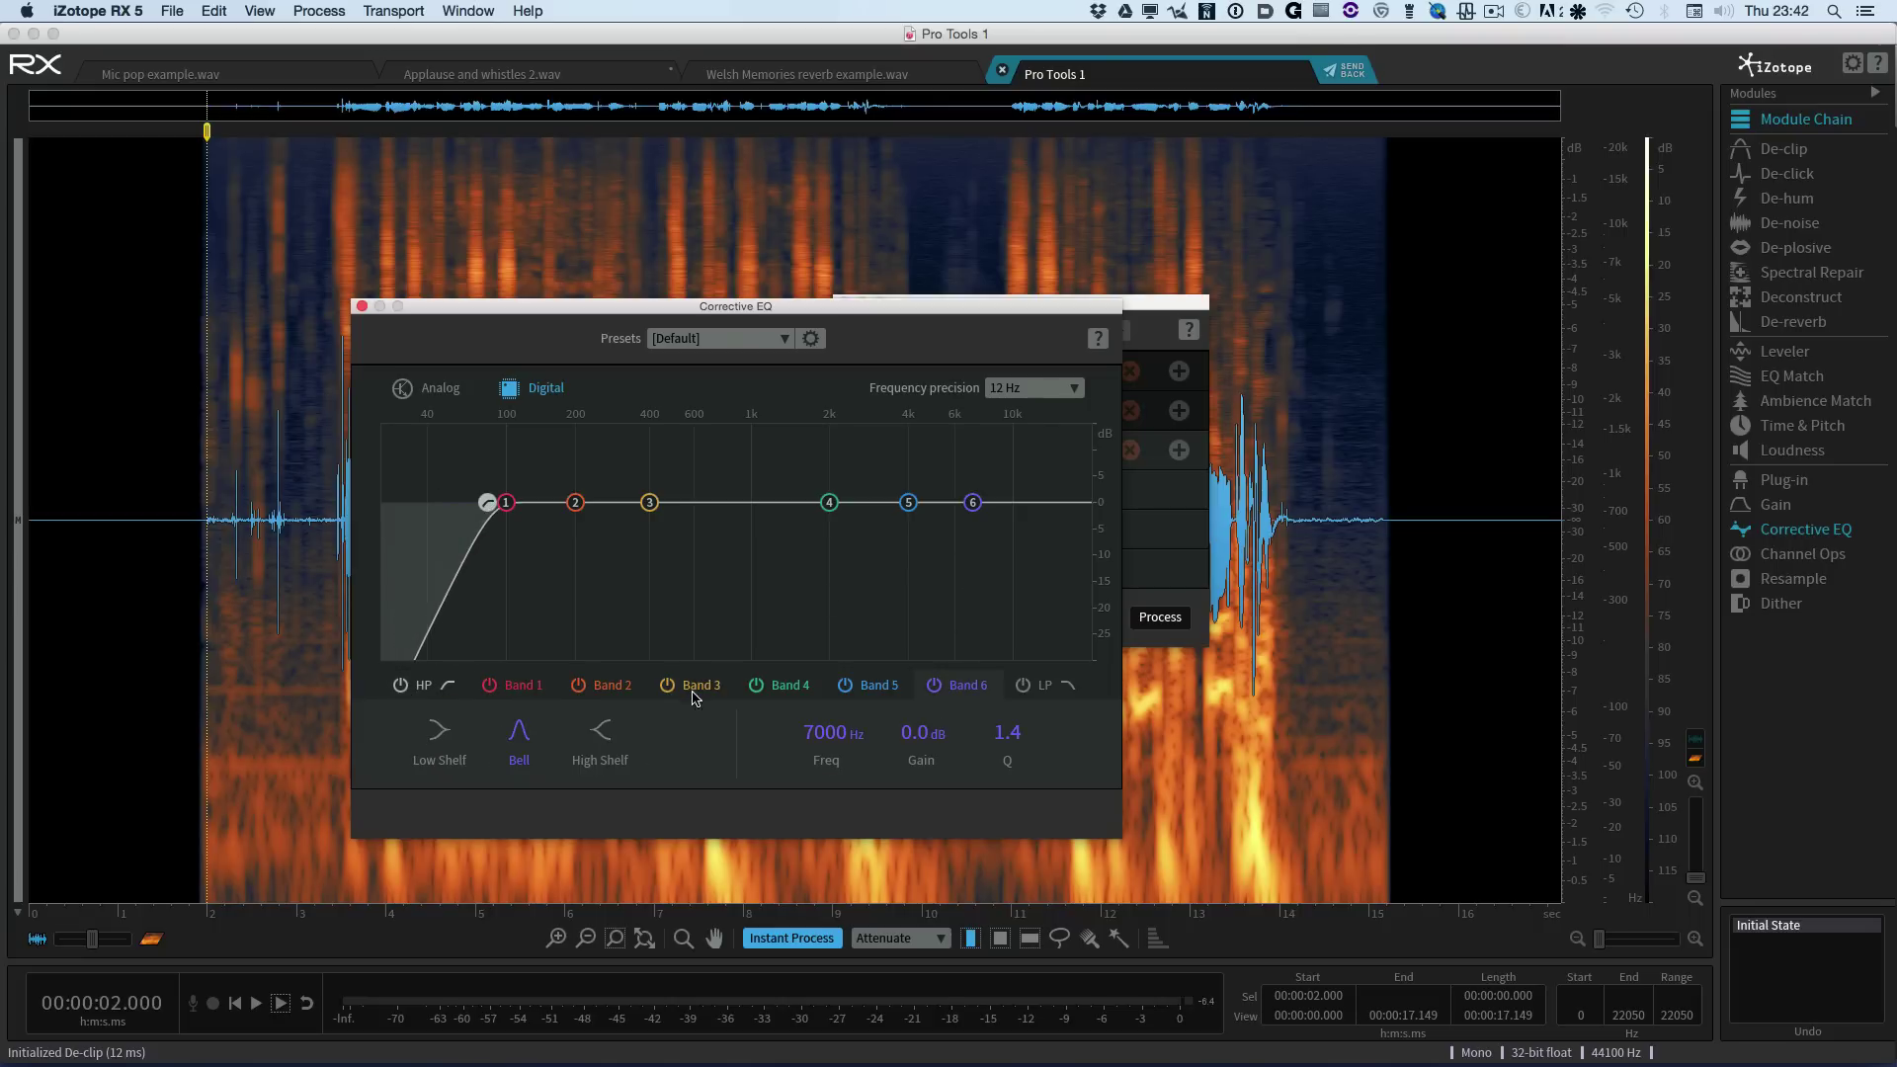
click(603, 731)
drag(973, 502, 937, 491)
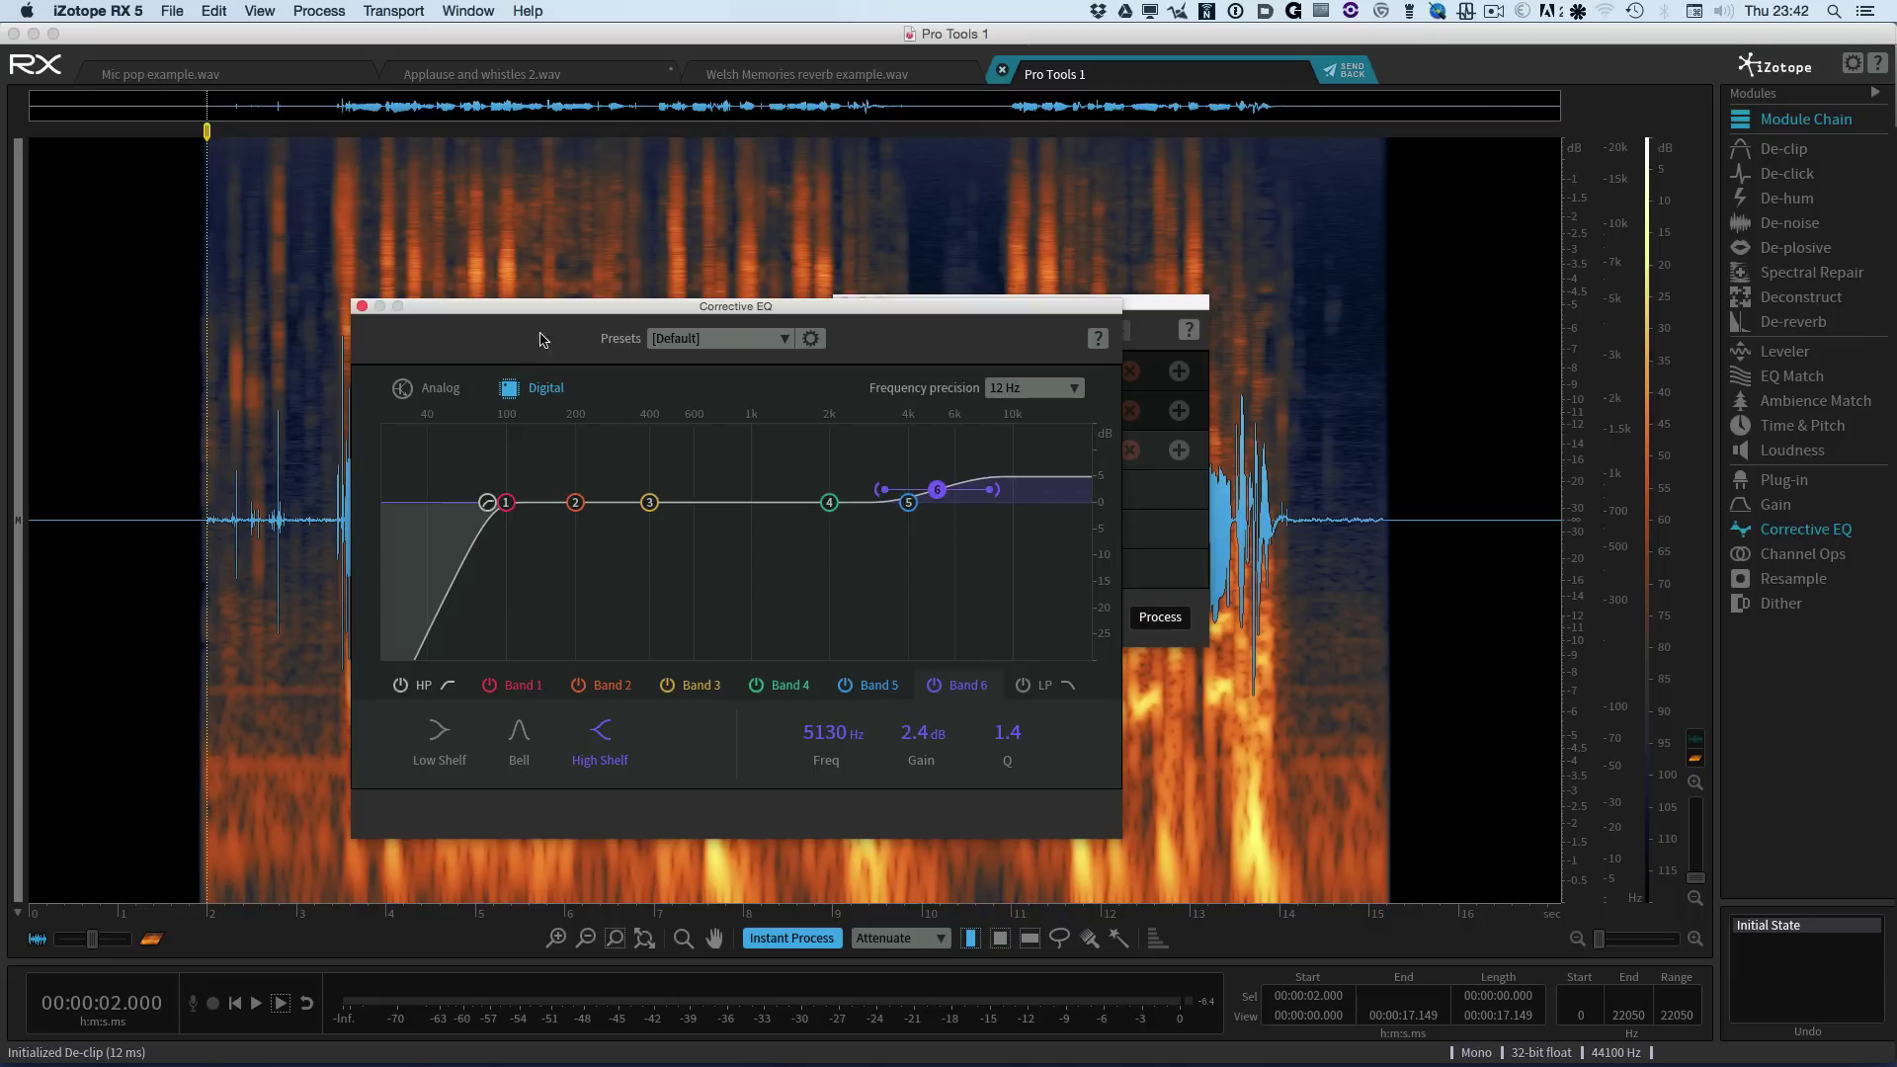
click(362, 307)
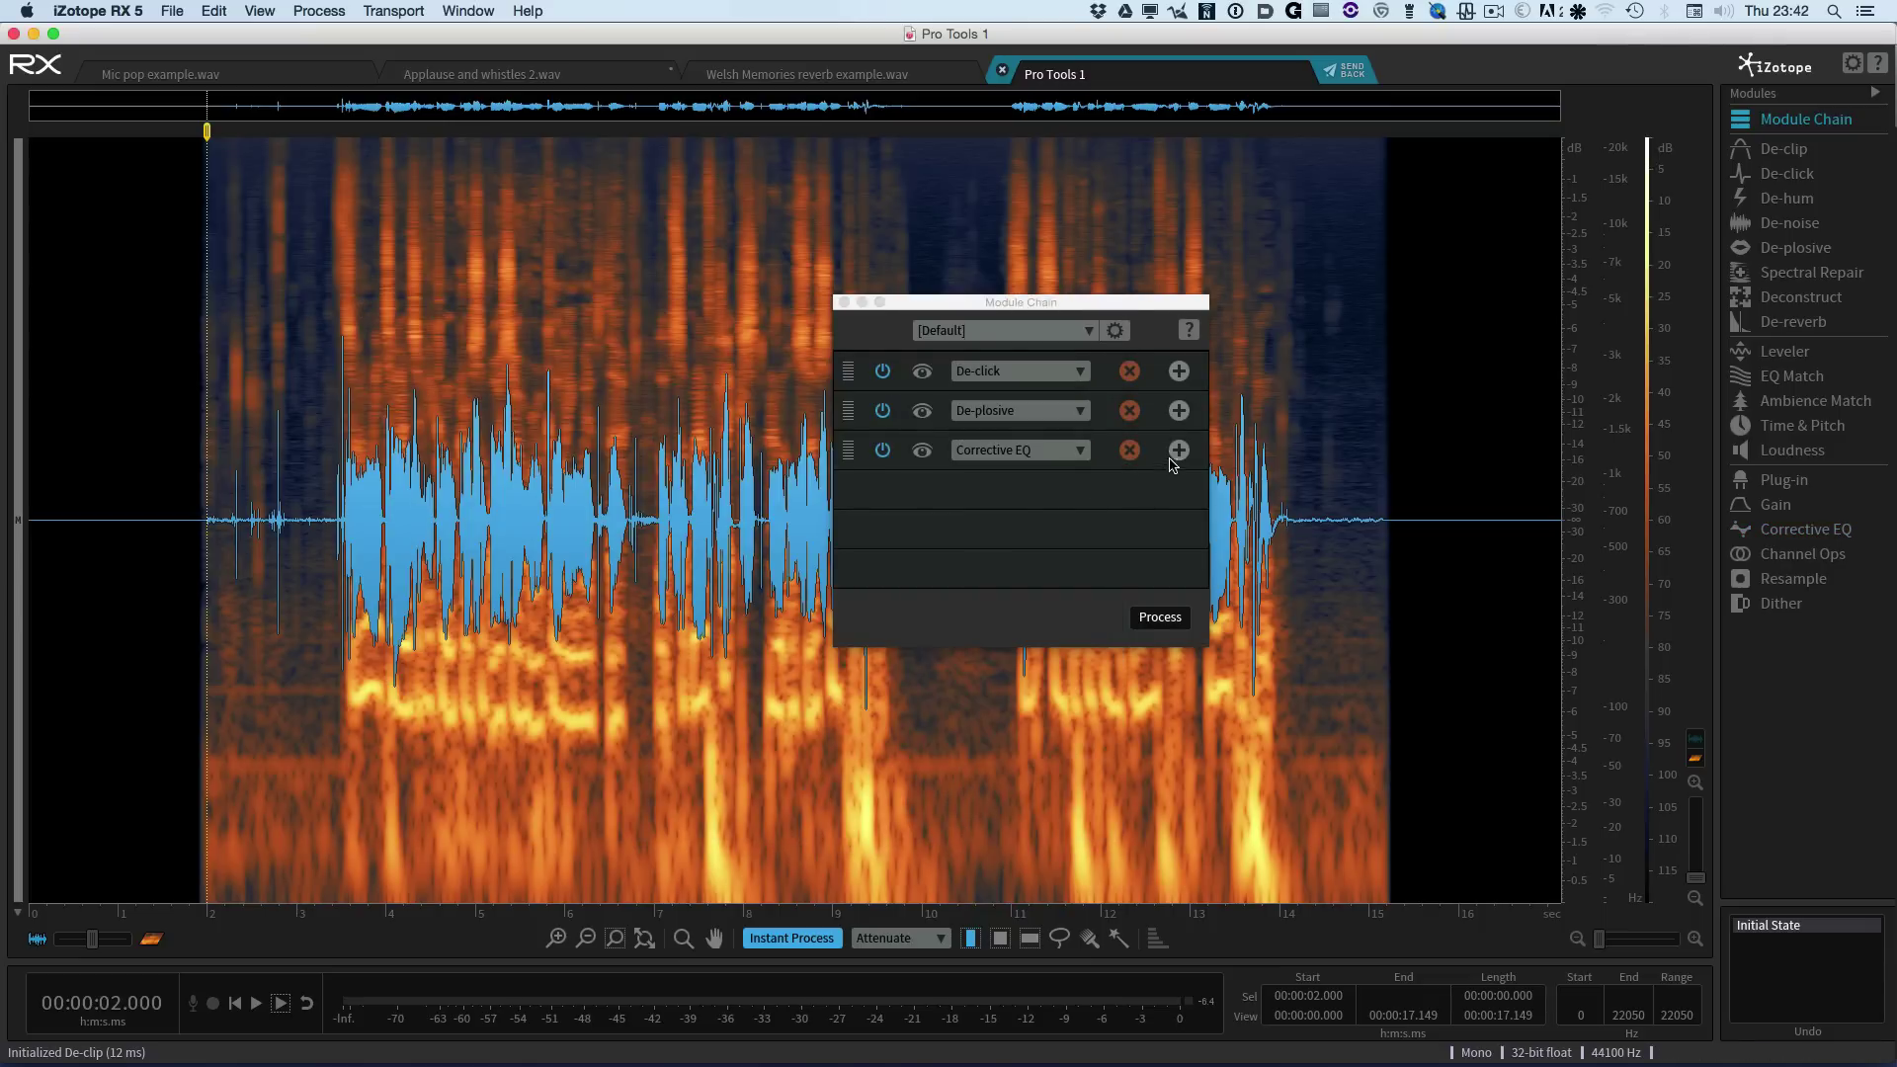
Step: Add Leveler as the chain's fourth module
click(1179, 452)
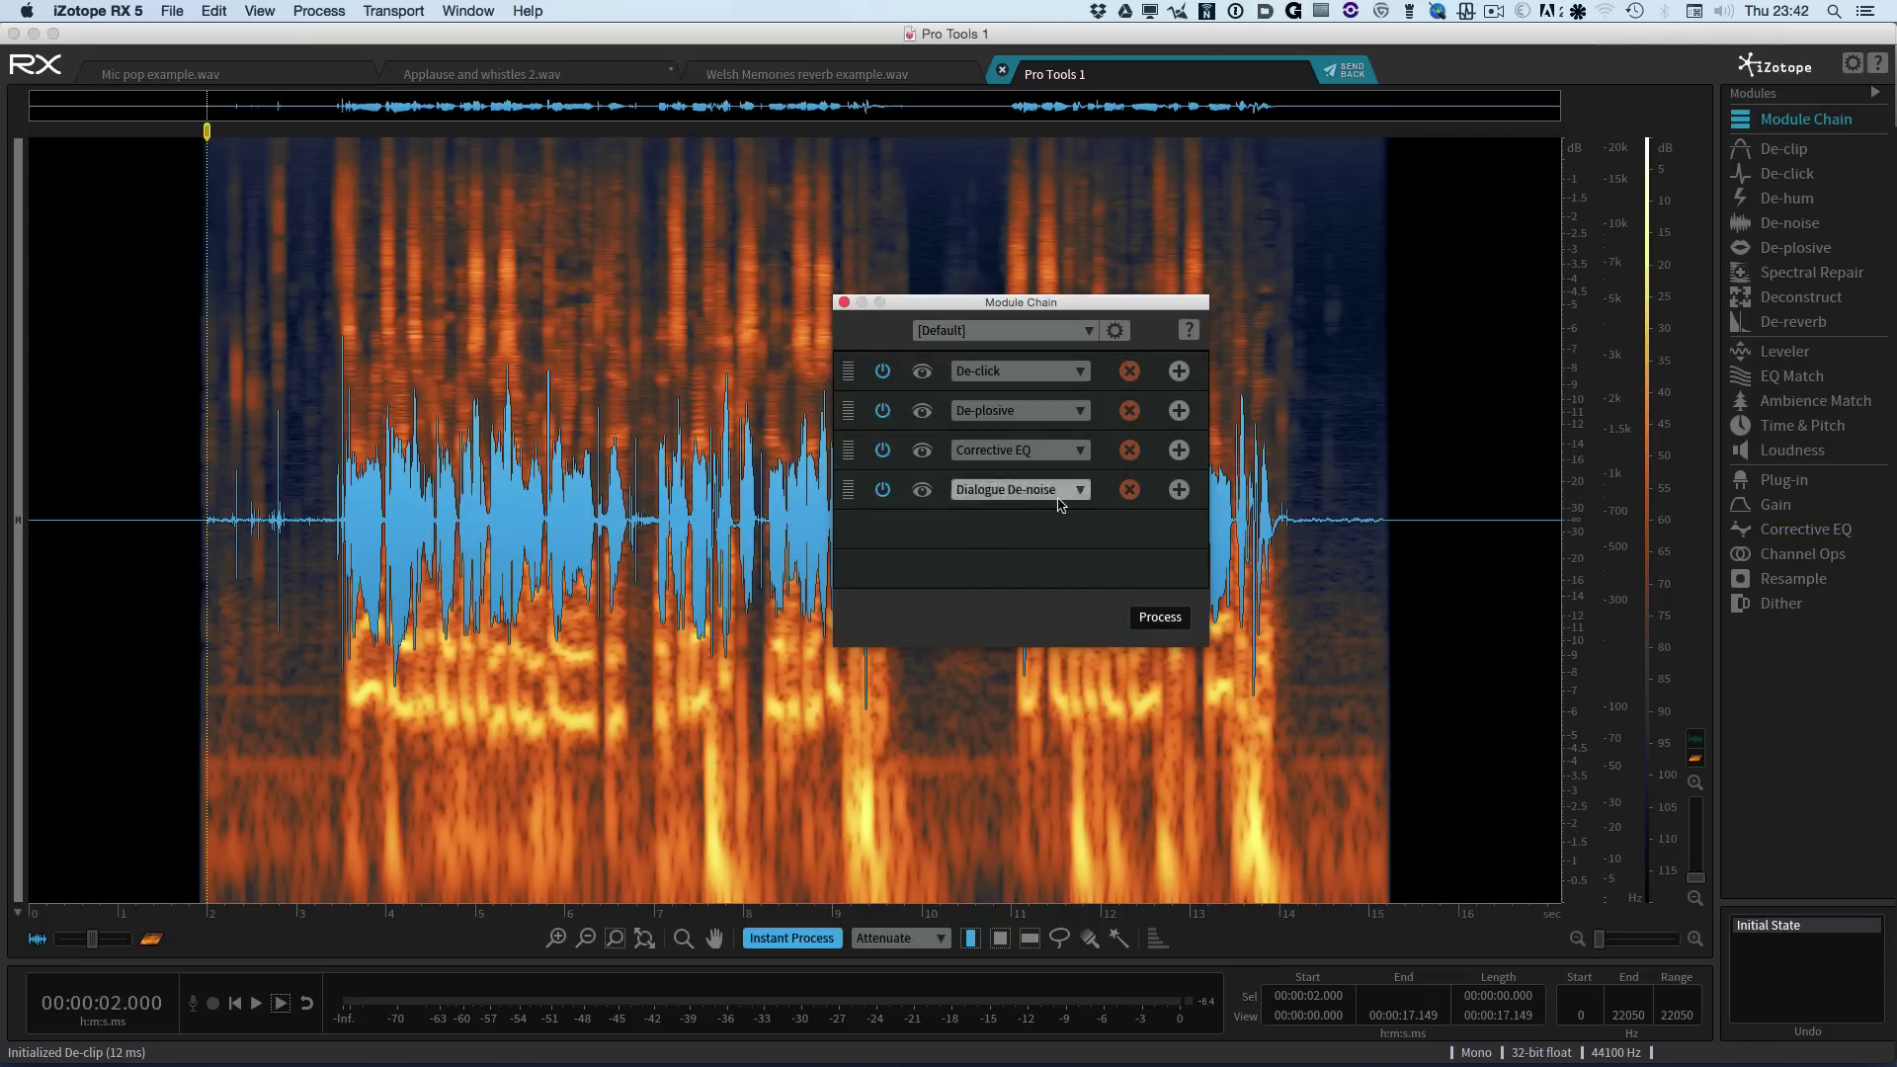
click(1052, 492)
scroll(1031, 610, down, 3)
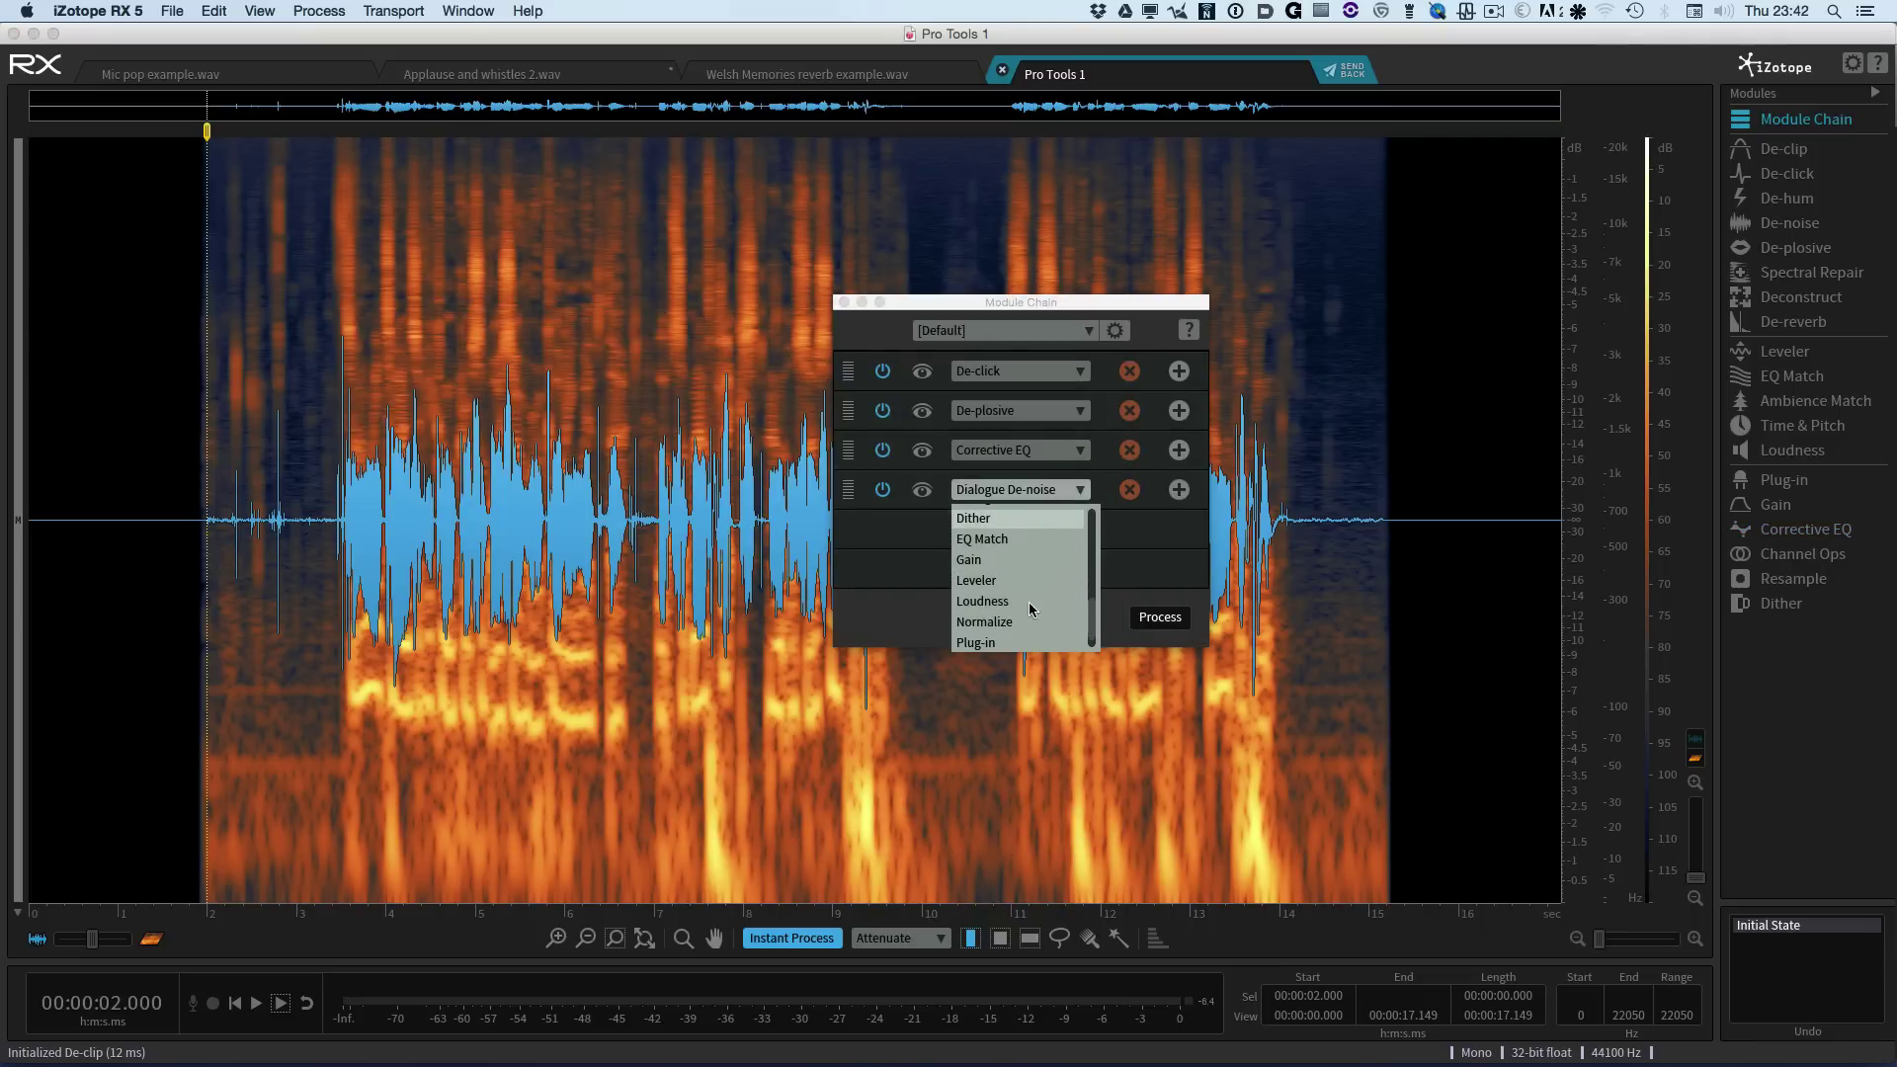
click(1028, 601)
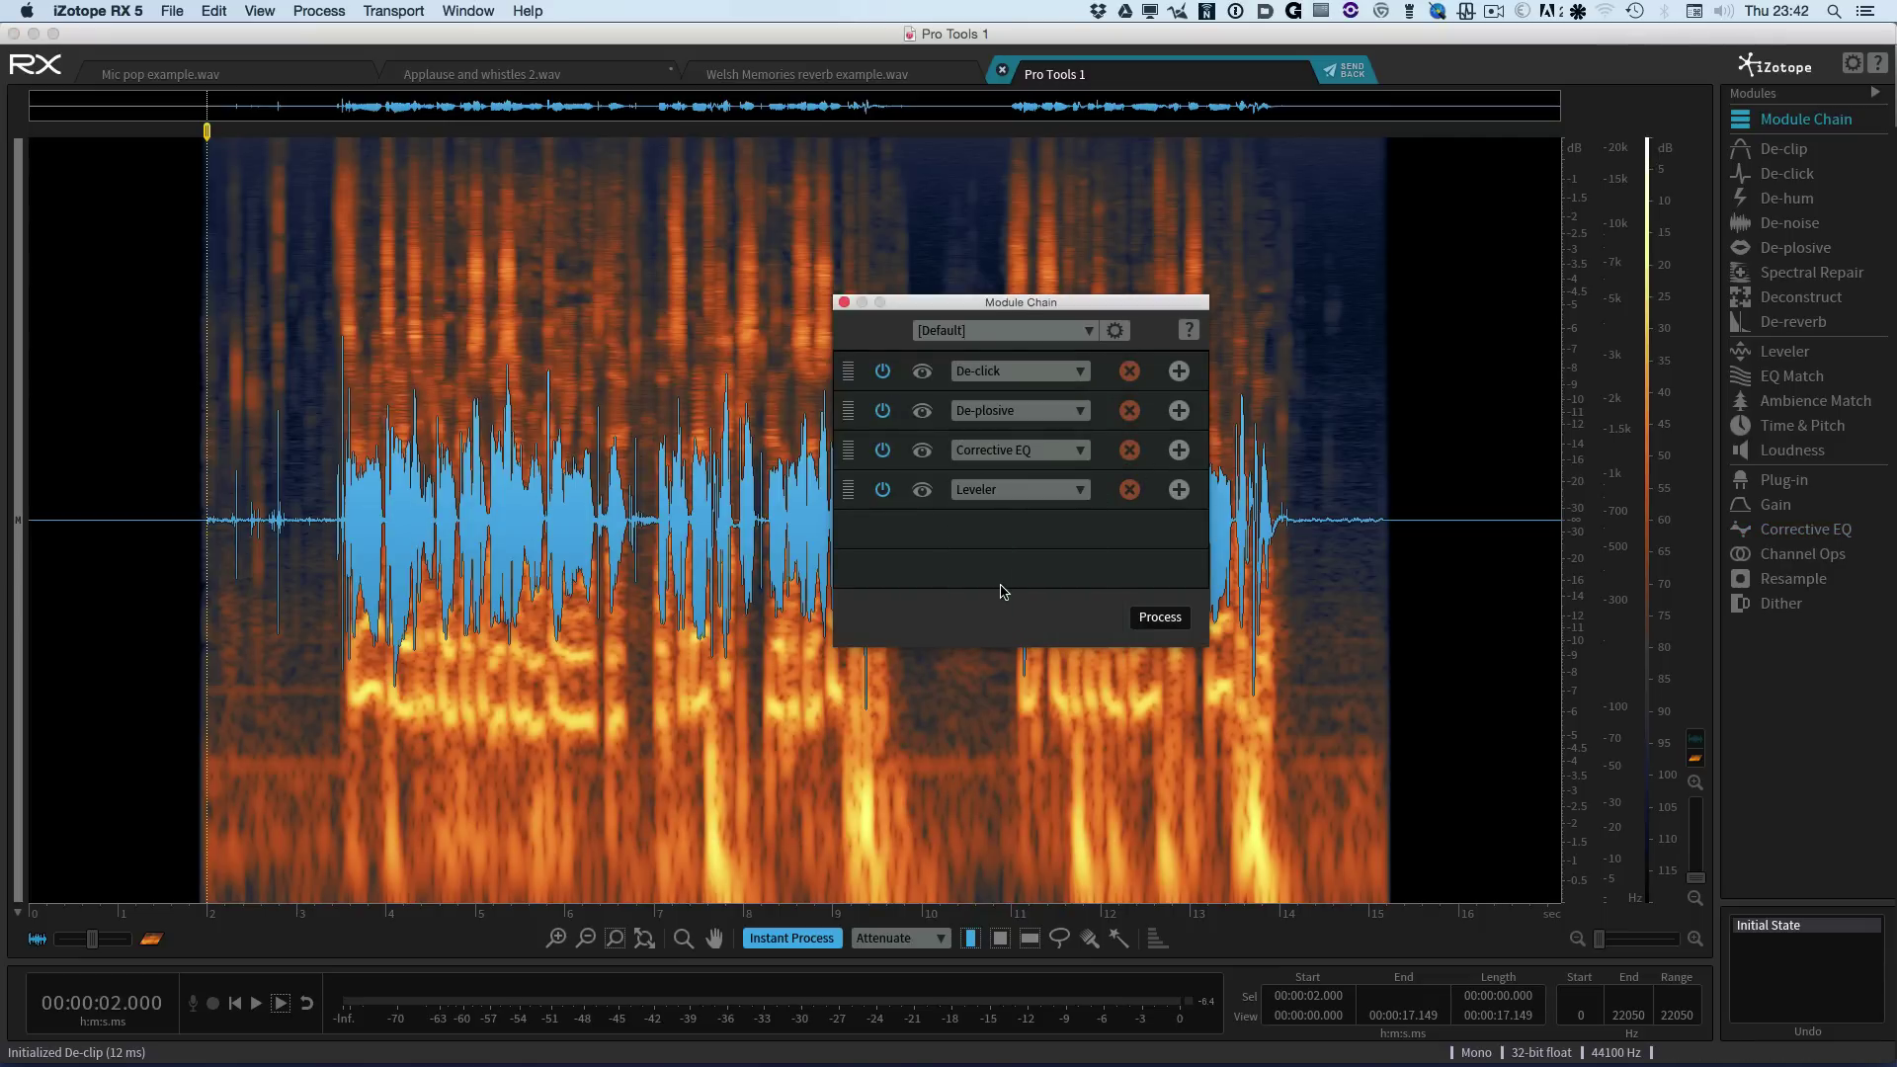
Step: Add Loudness as the fifth module, set to BS.1770-2/3, -23 LKFS and -2.0 dB true peak
click(1179, 490)
click(1038, 530)
scroll(1016, 648, down, 2)
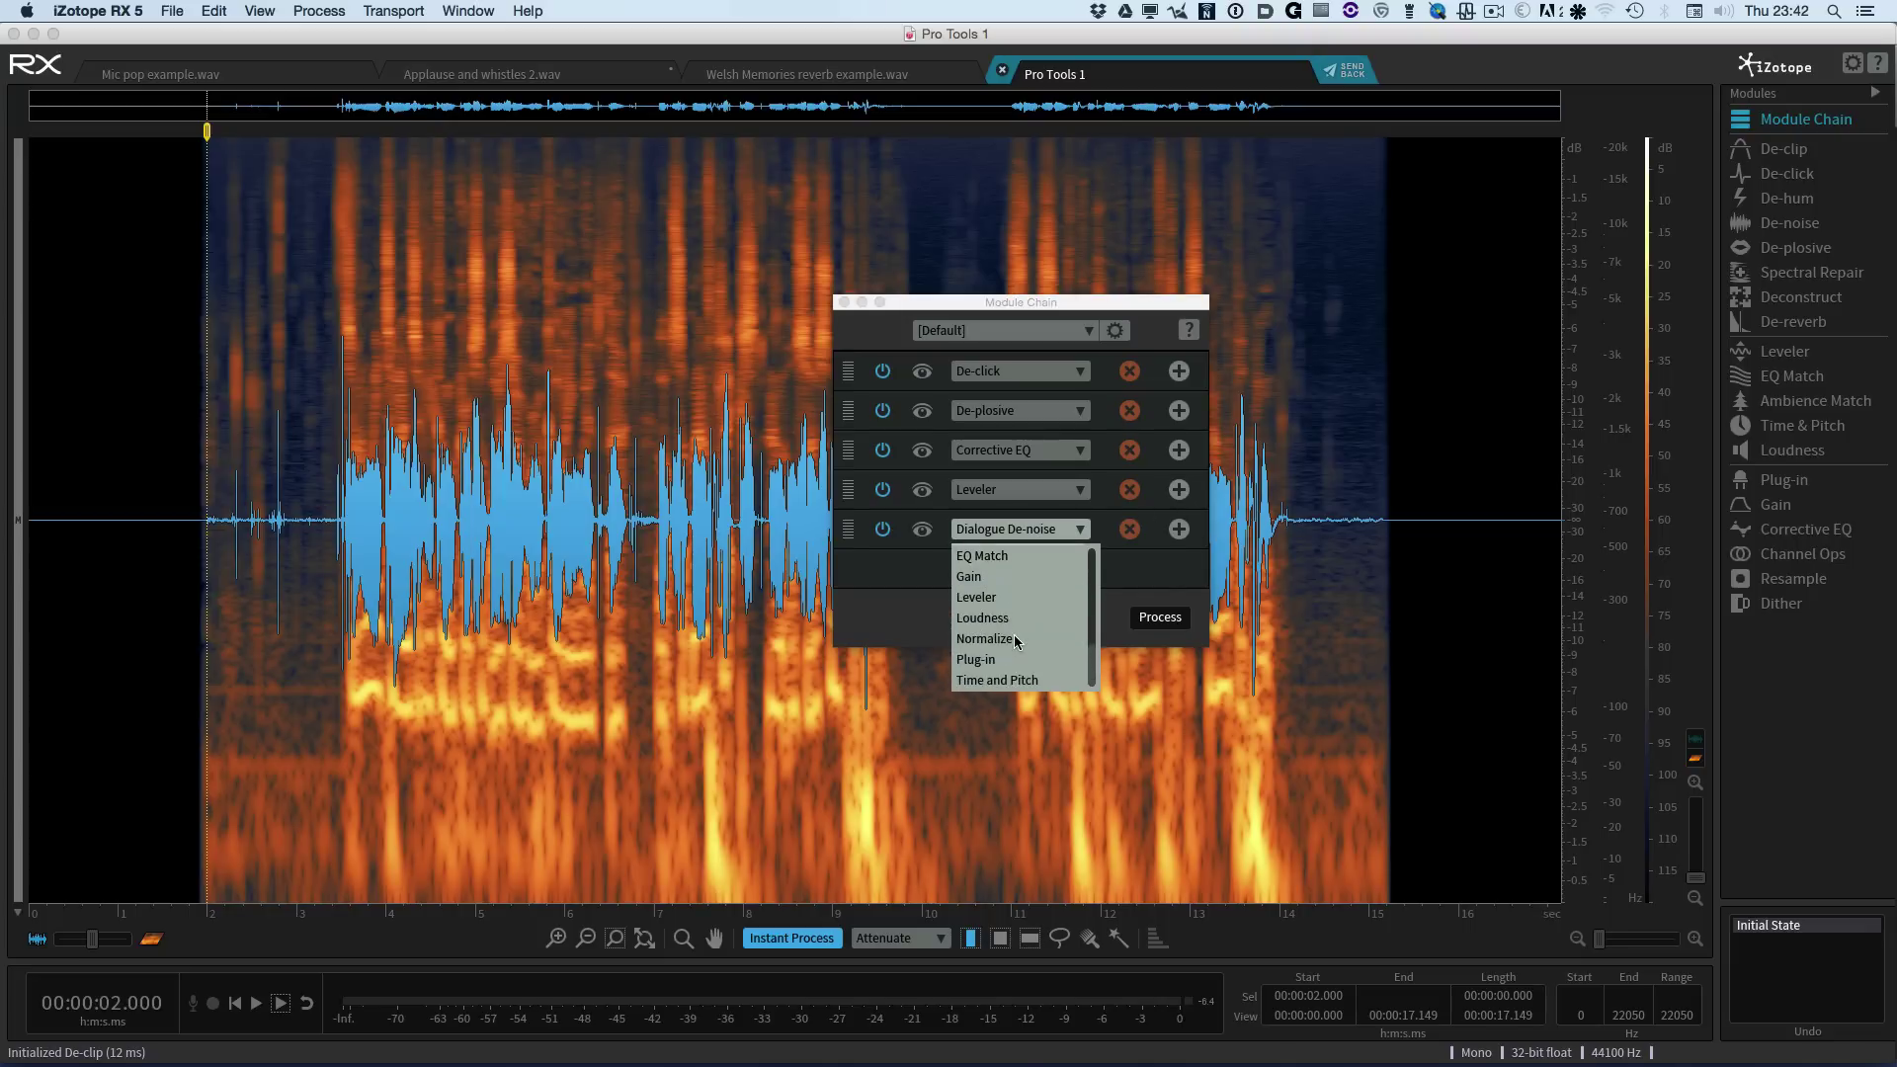
click(988, 617)
click(922, 531)
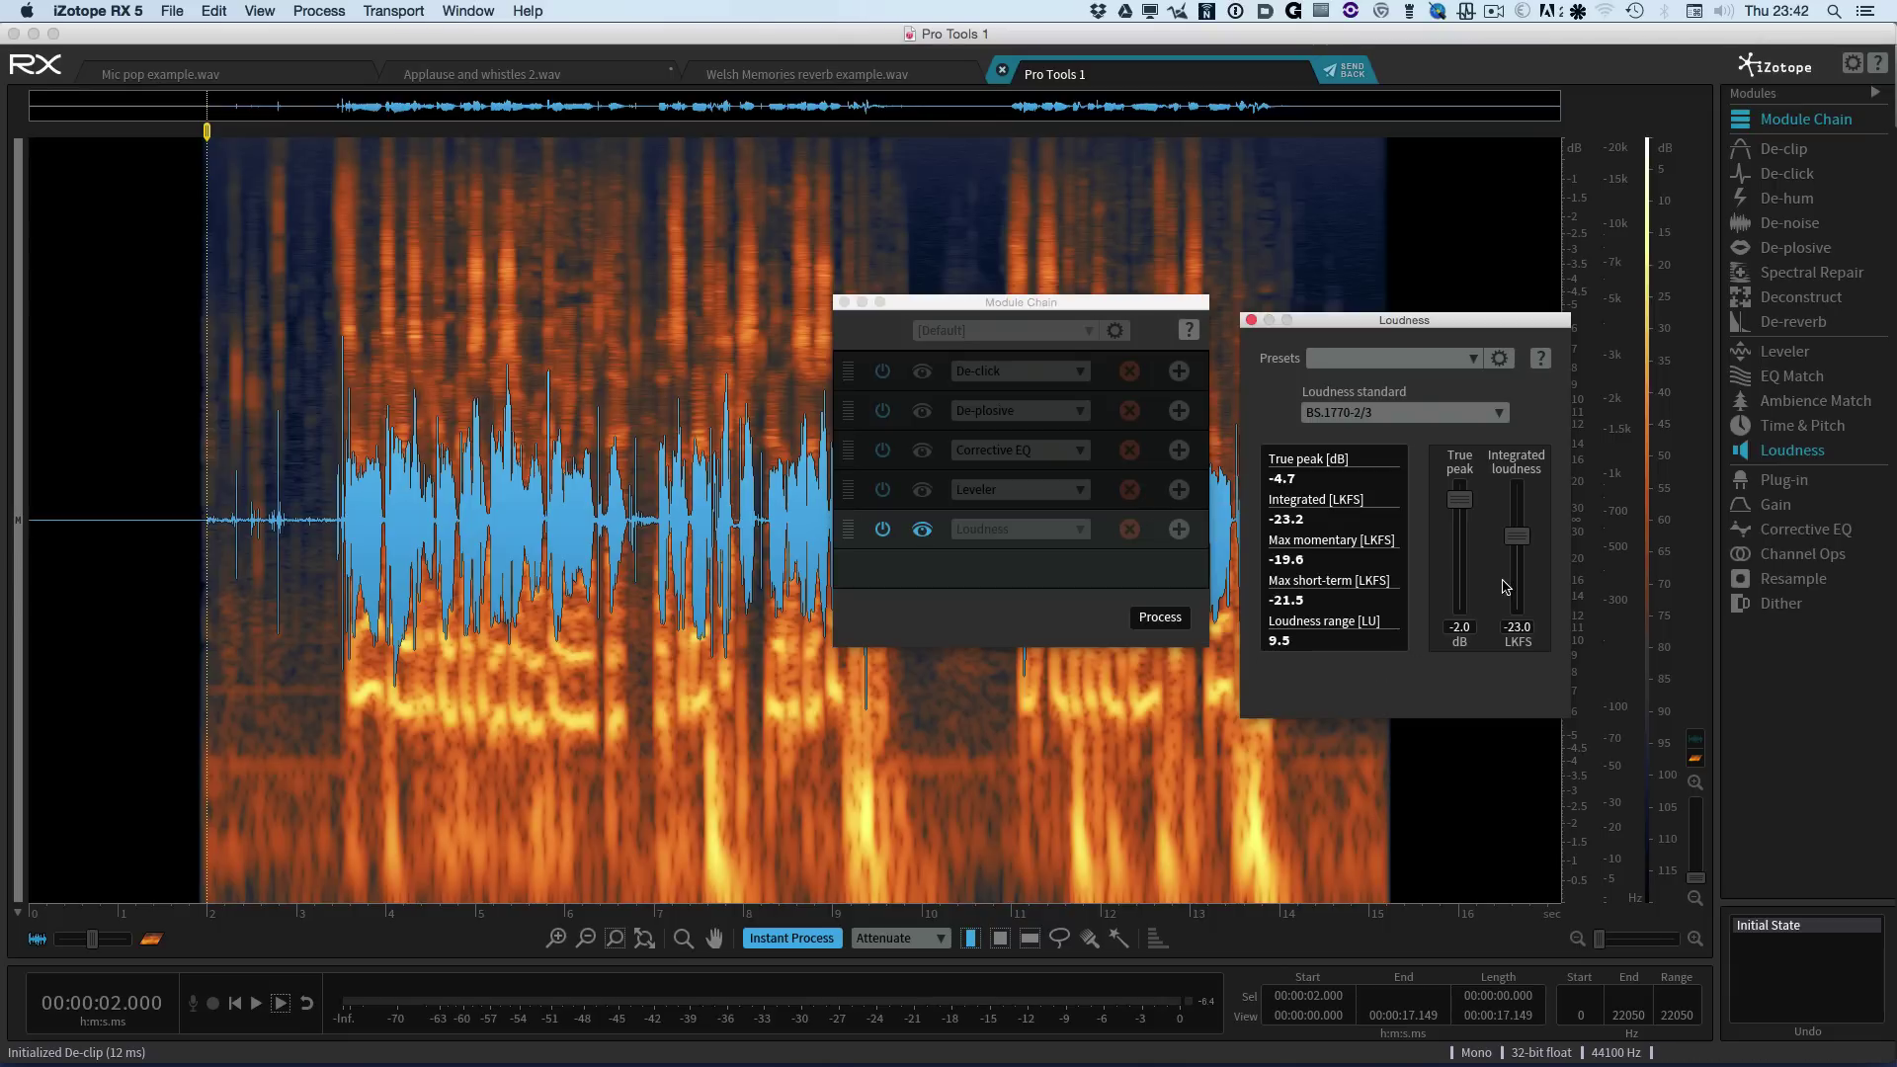
click(1251, 320)
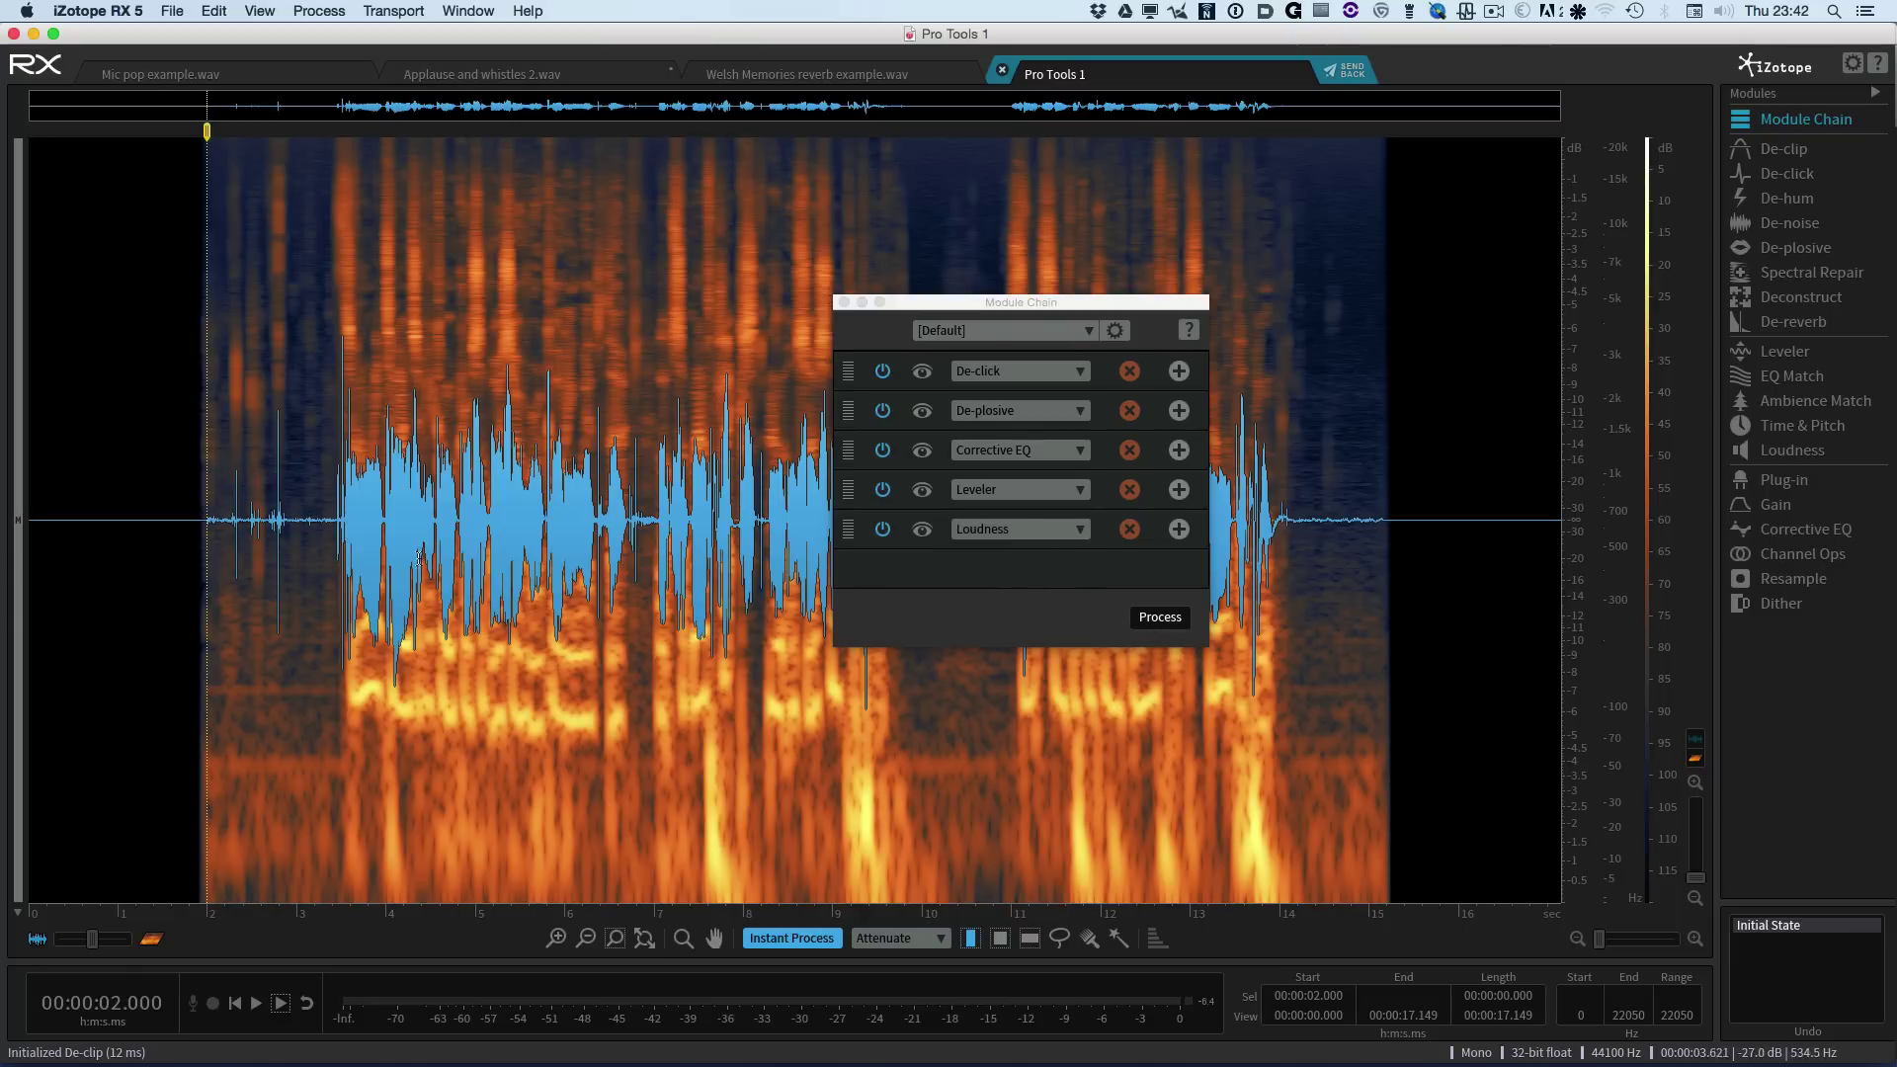
Step: Process the voiceover through De-click, De-plosive, Corrective EQ, Leveler and Loudness, then send it back to Pro Tools
click(1154, 621)
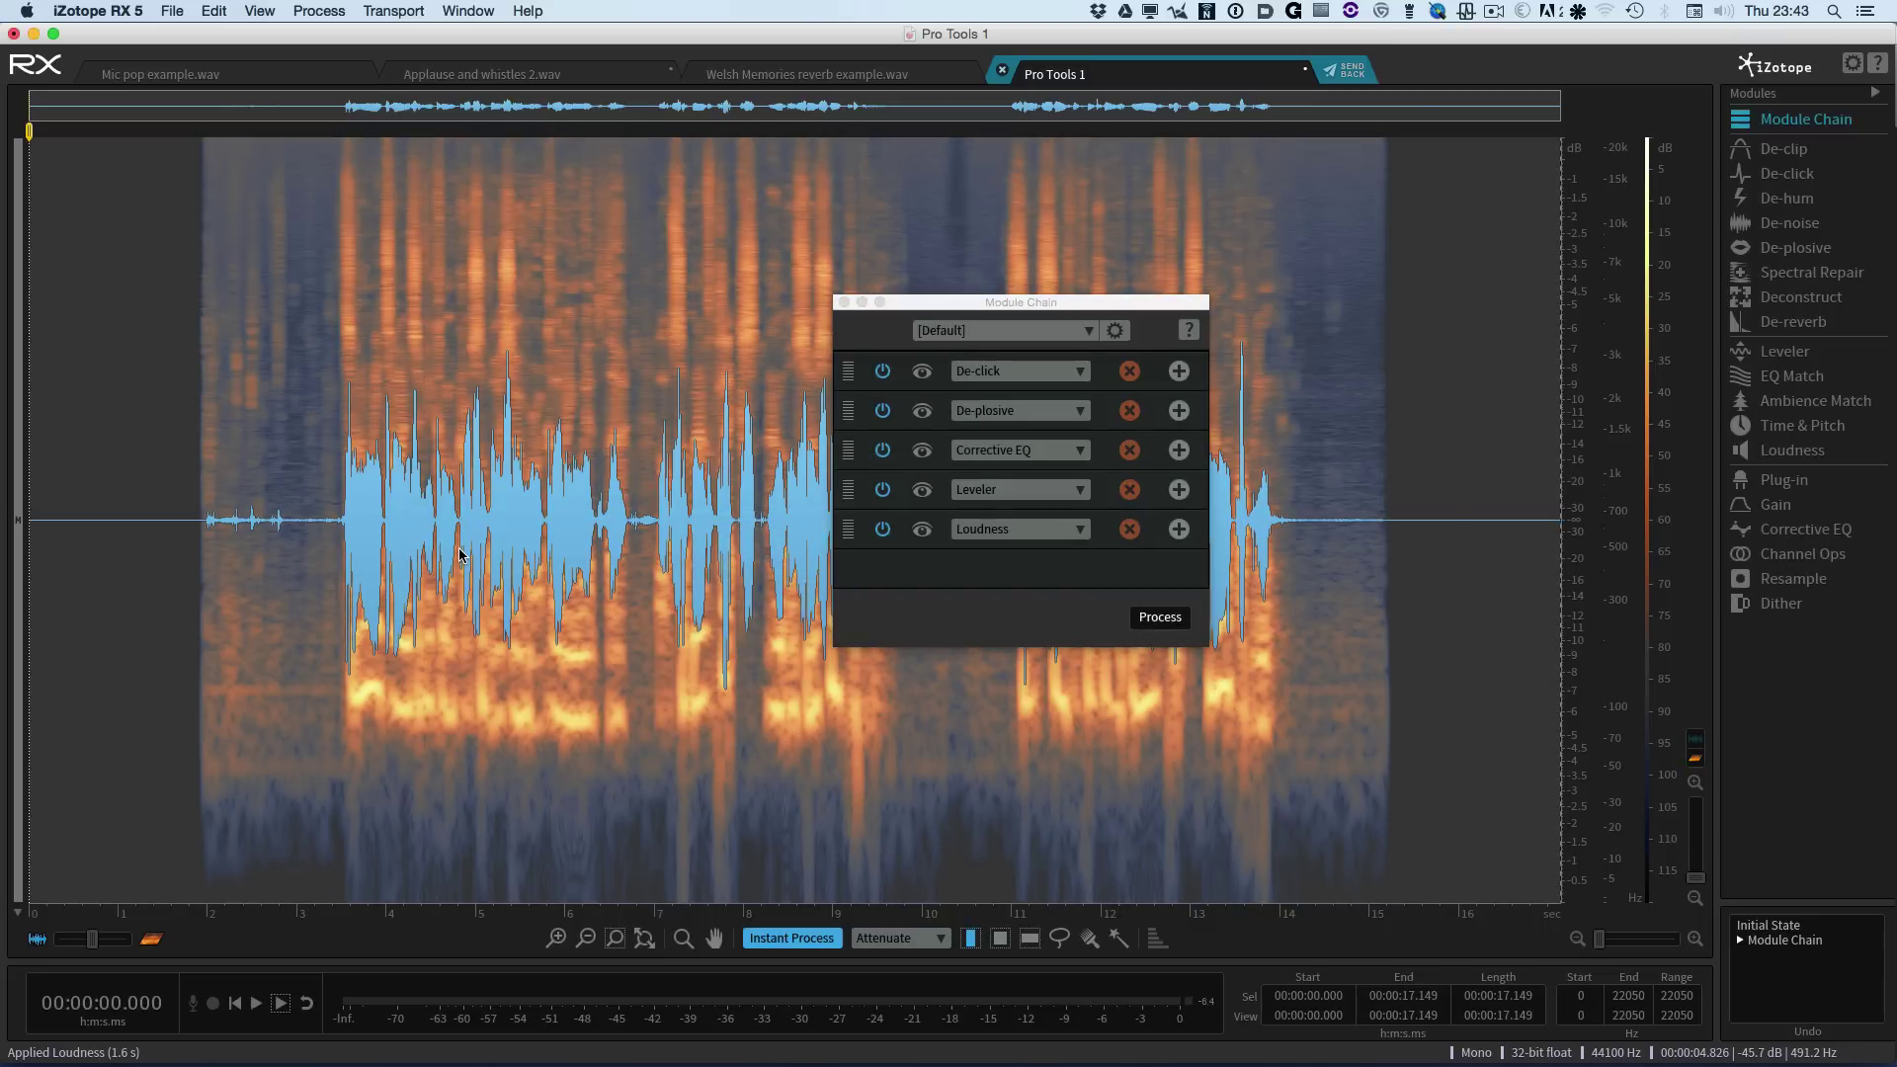
click(1342, 71)
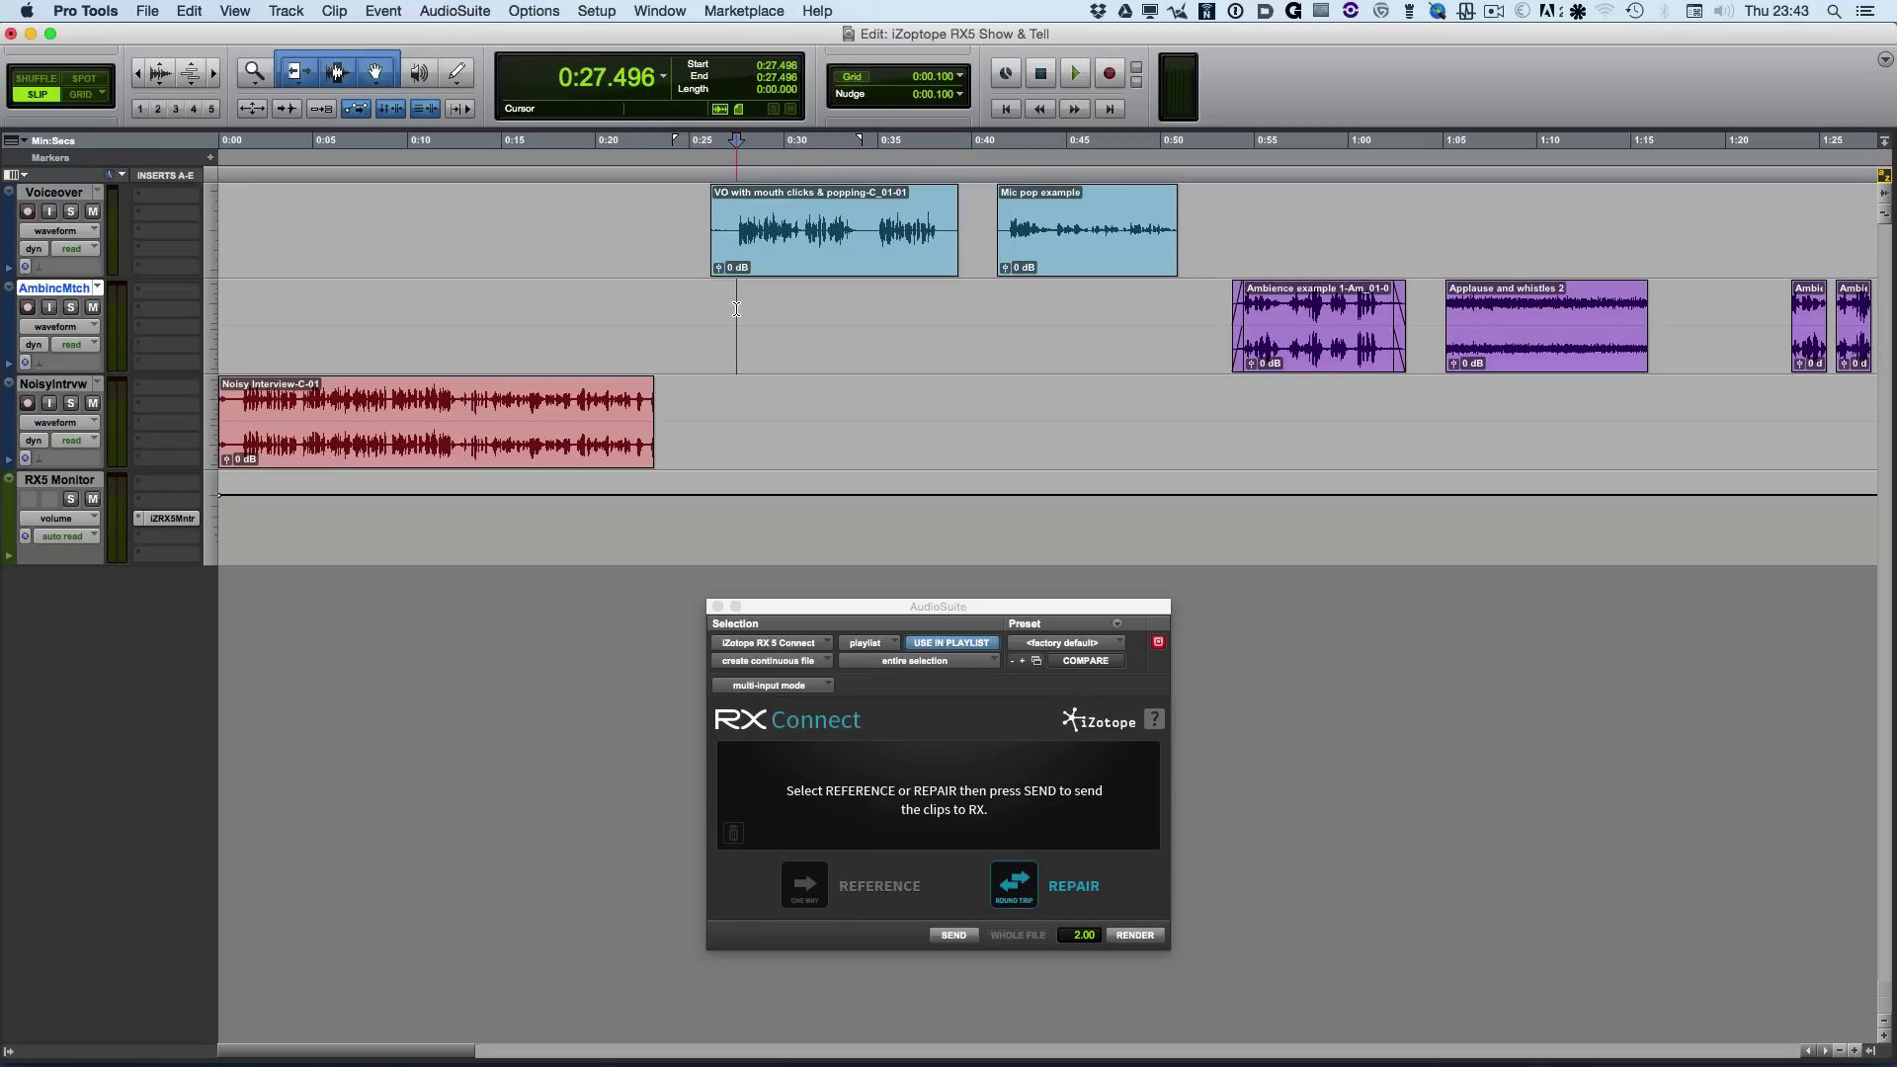
Step: Play back the chain-processed voiceover clip in Pro Tools
key(space)
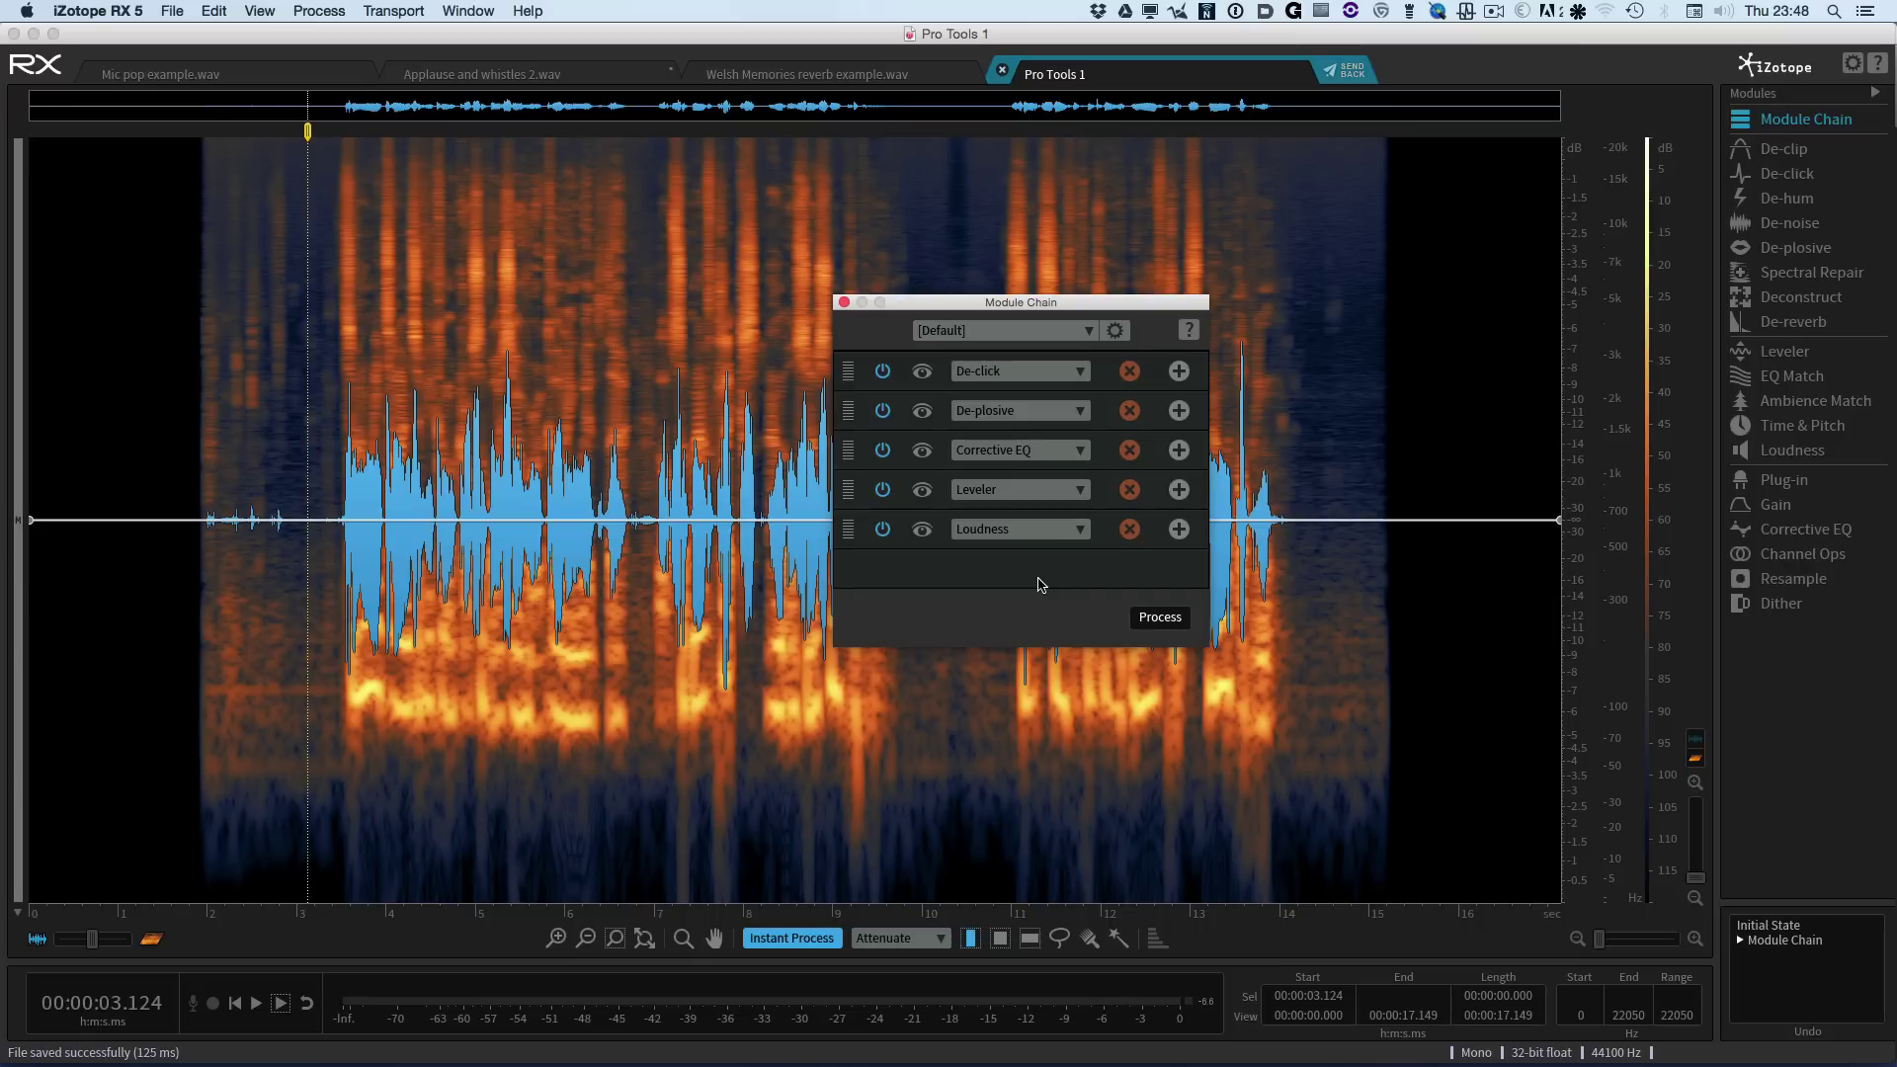
Step: Switch to the Welsh Memories file and have De-reverb learn its reverb profile
click(815, 77)
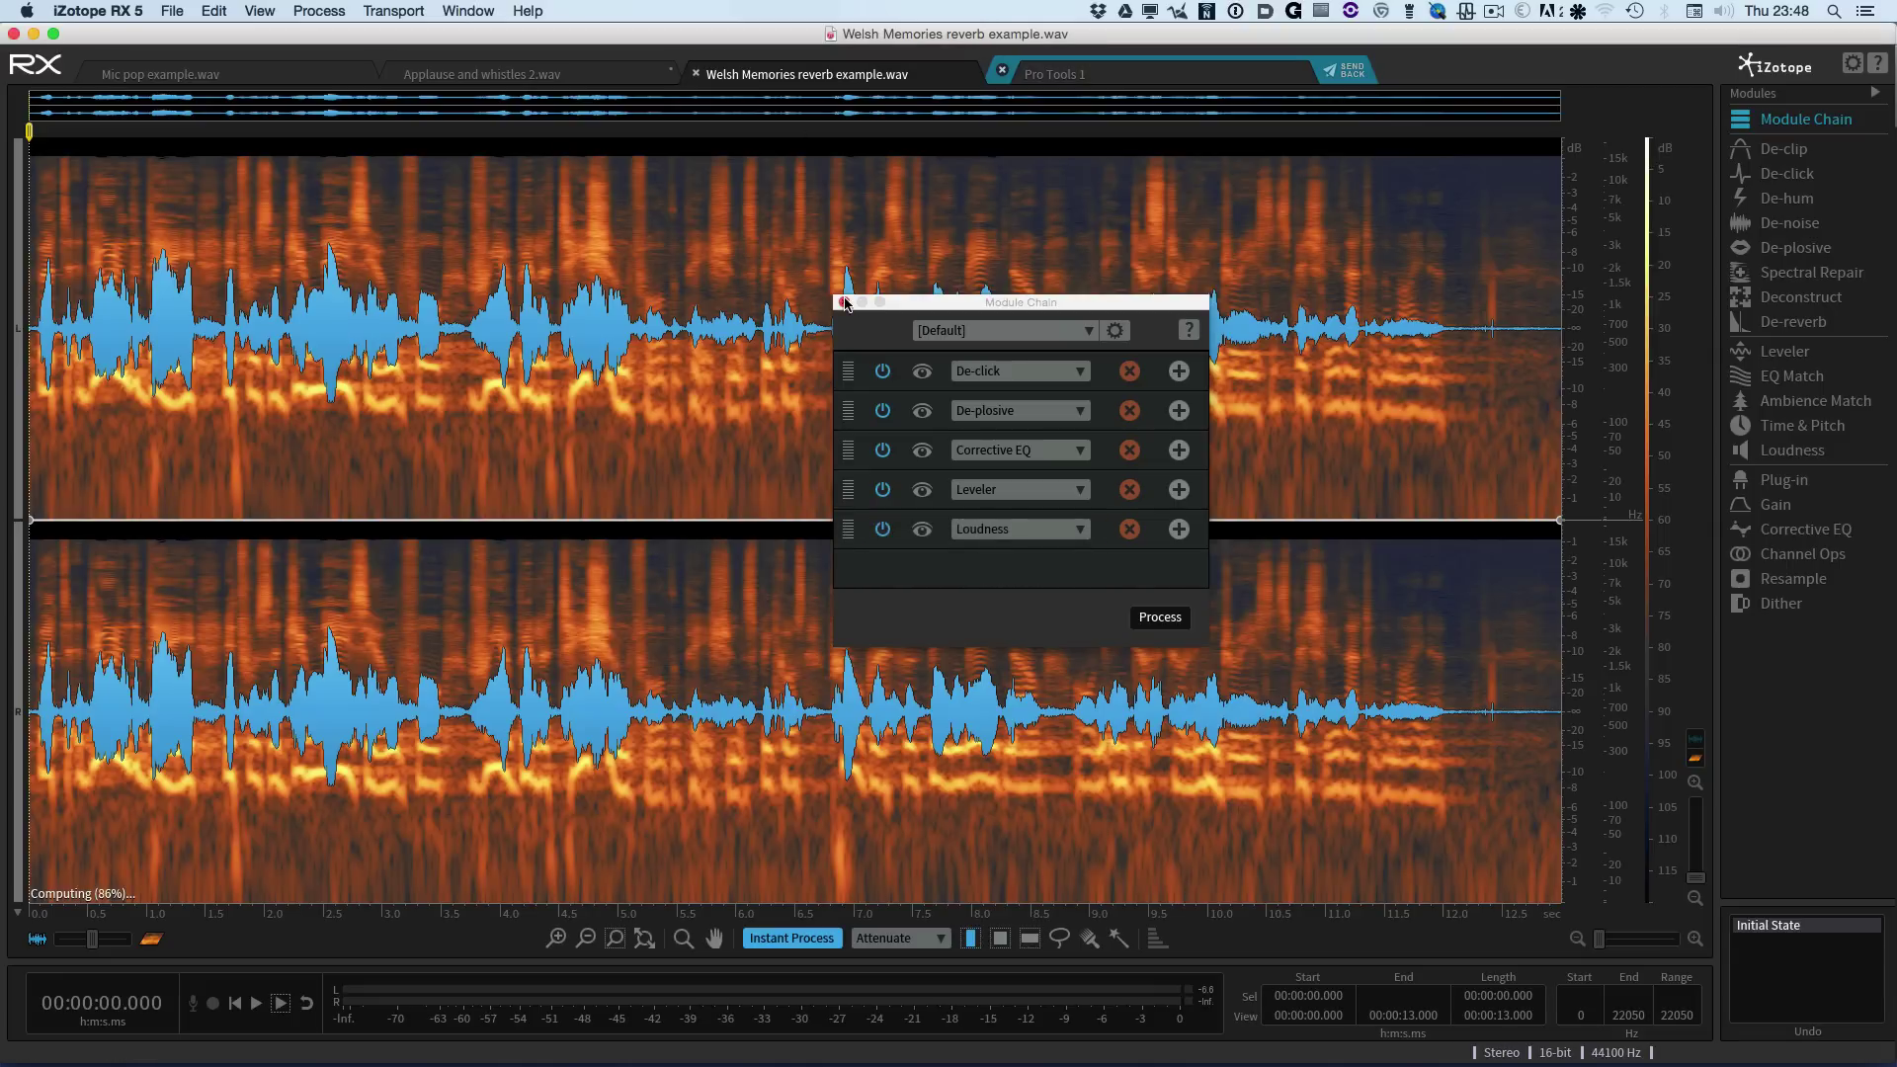
click(843, 302)
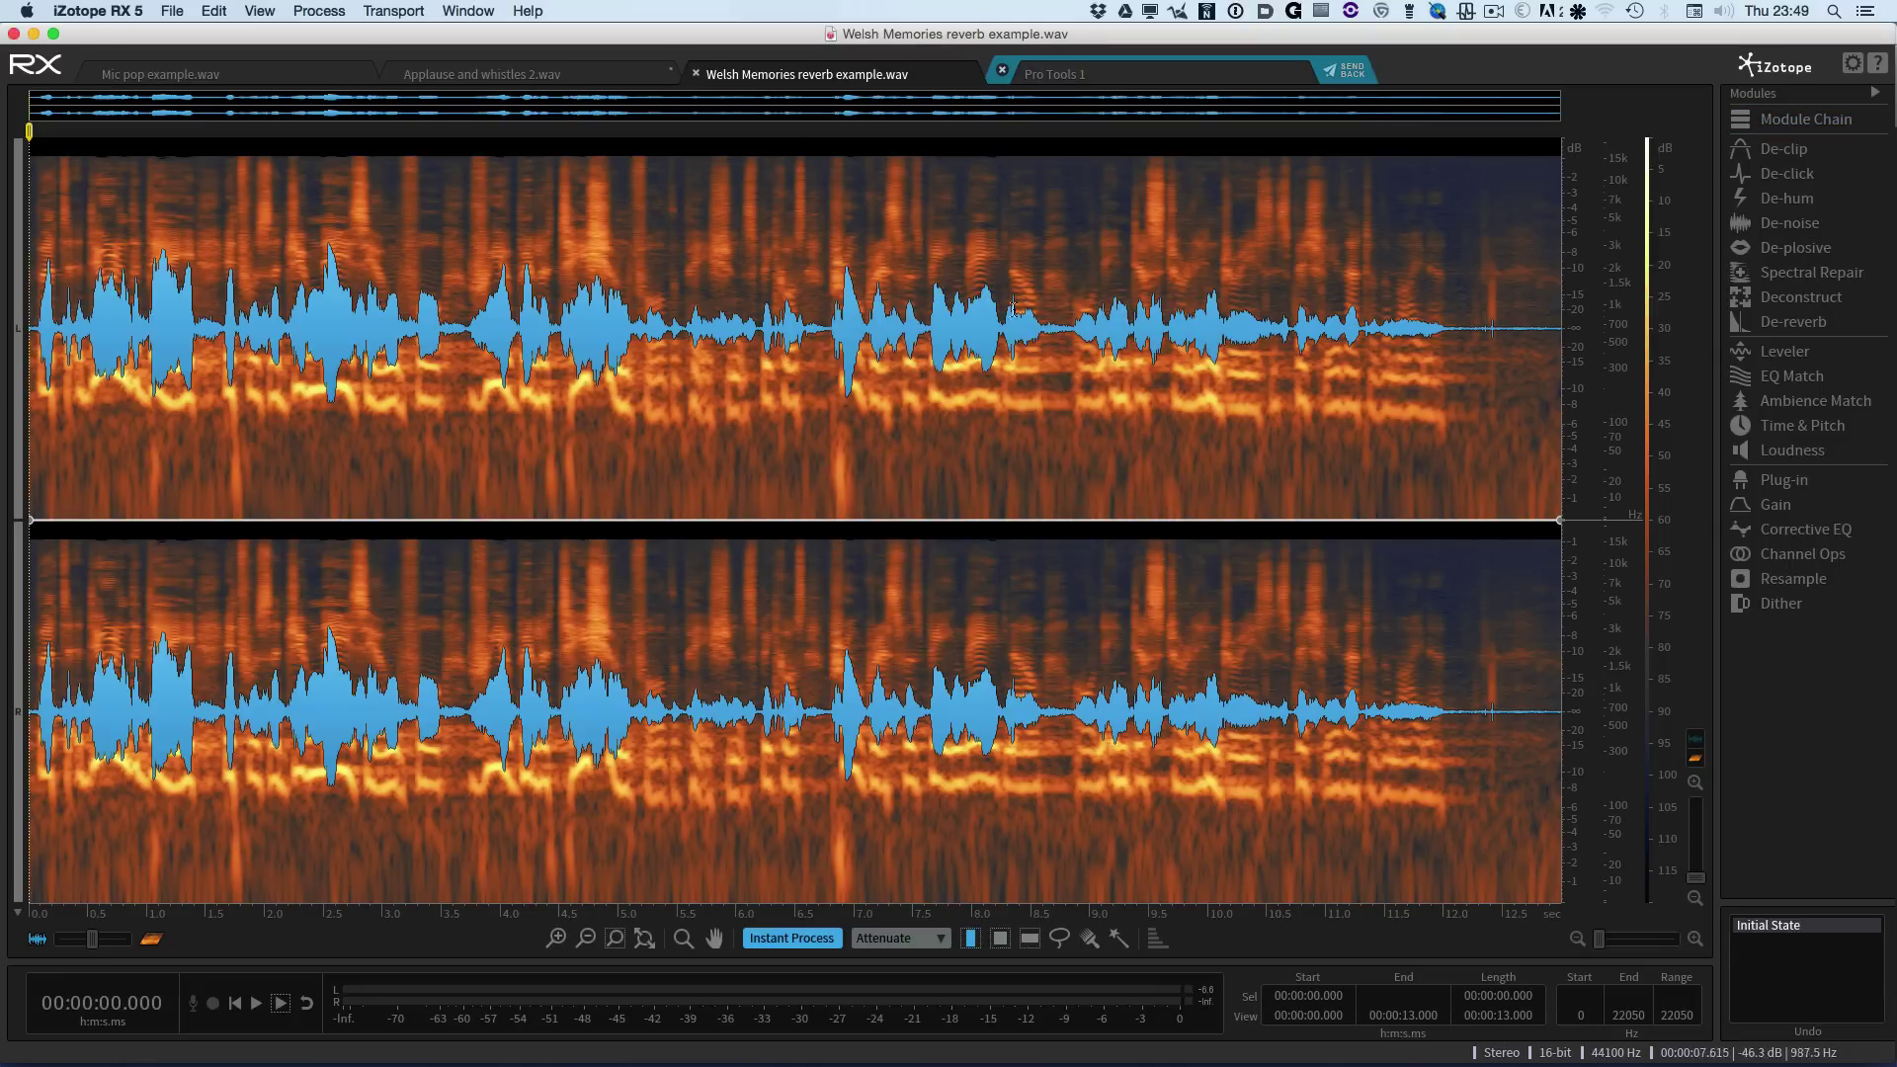
click(1779, 324)
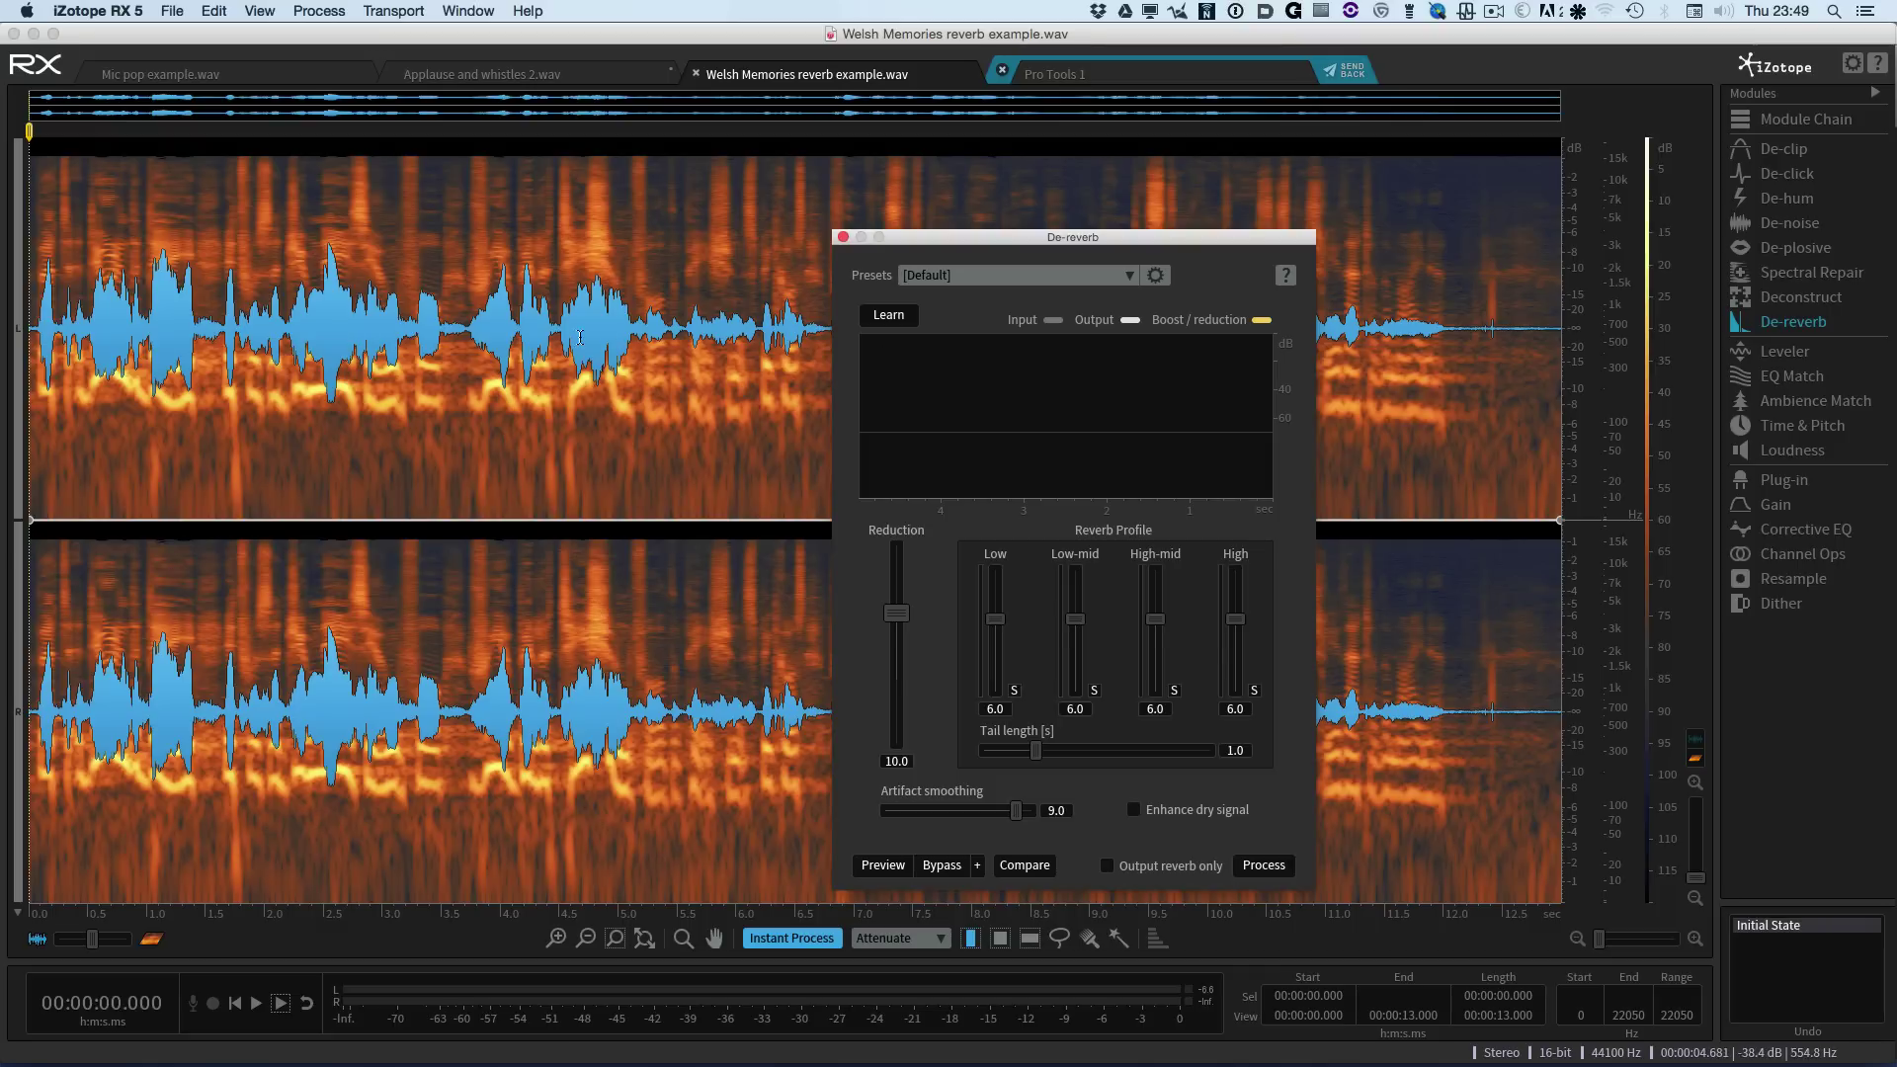
click(889, 315)
click(889, 314)
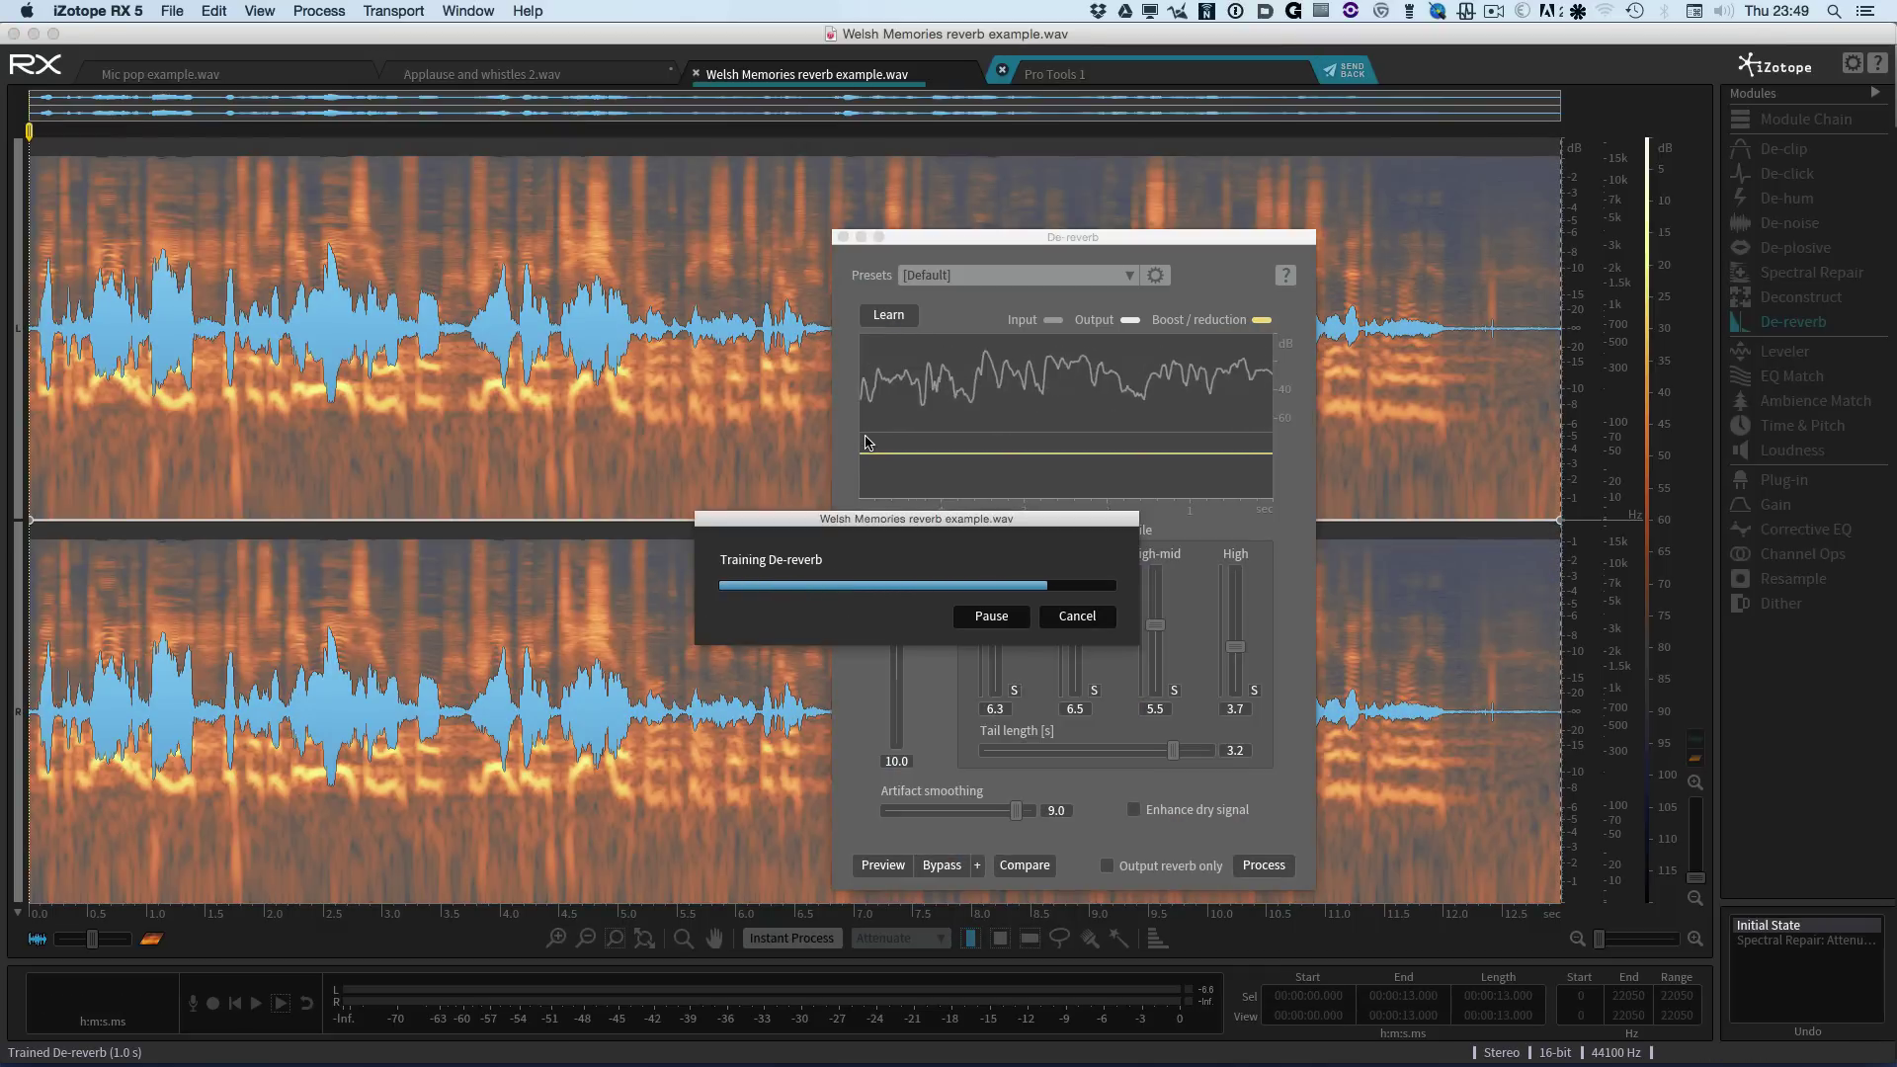
Step: Preview De-reverb, toggling Bypass to compare against the original reverberant audio
click(899, 867)
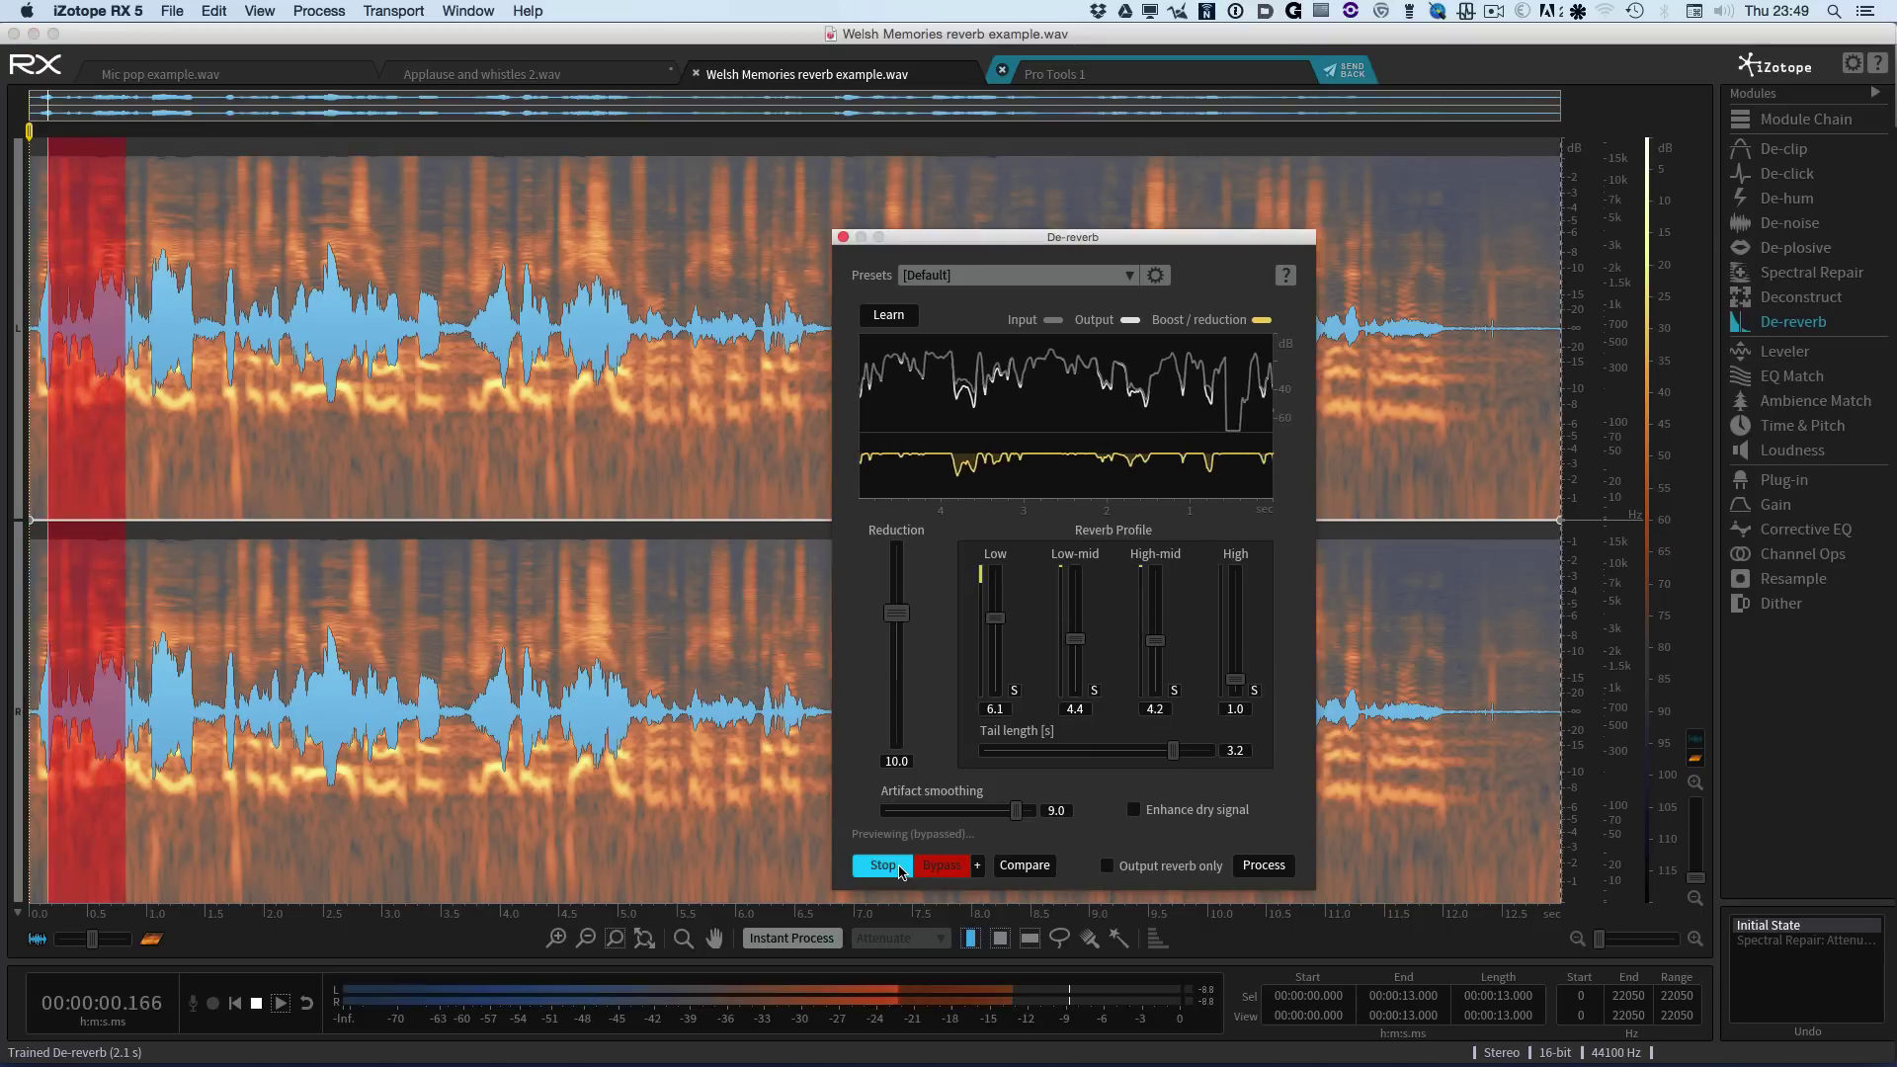
click(939, 868)
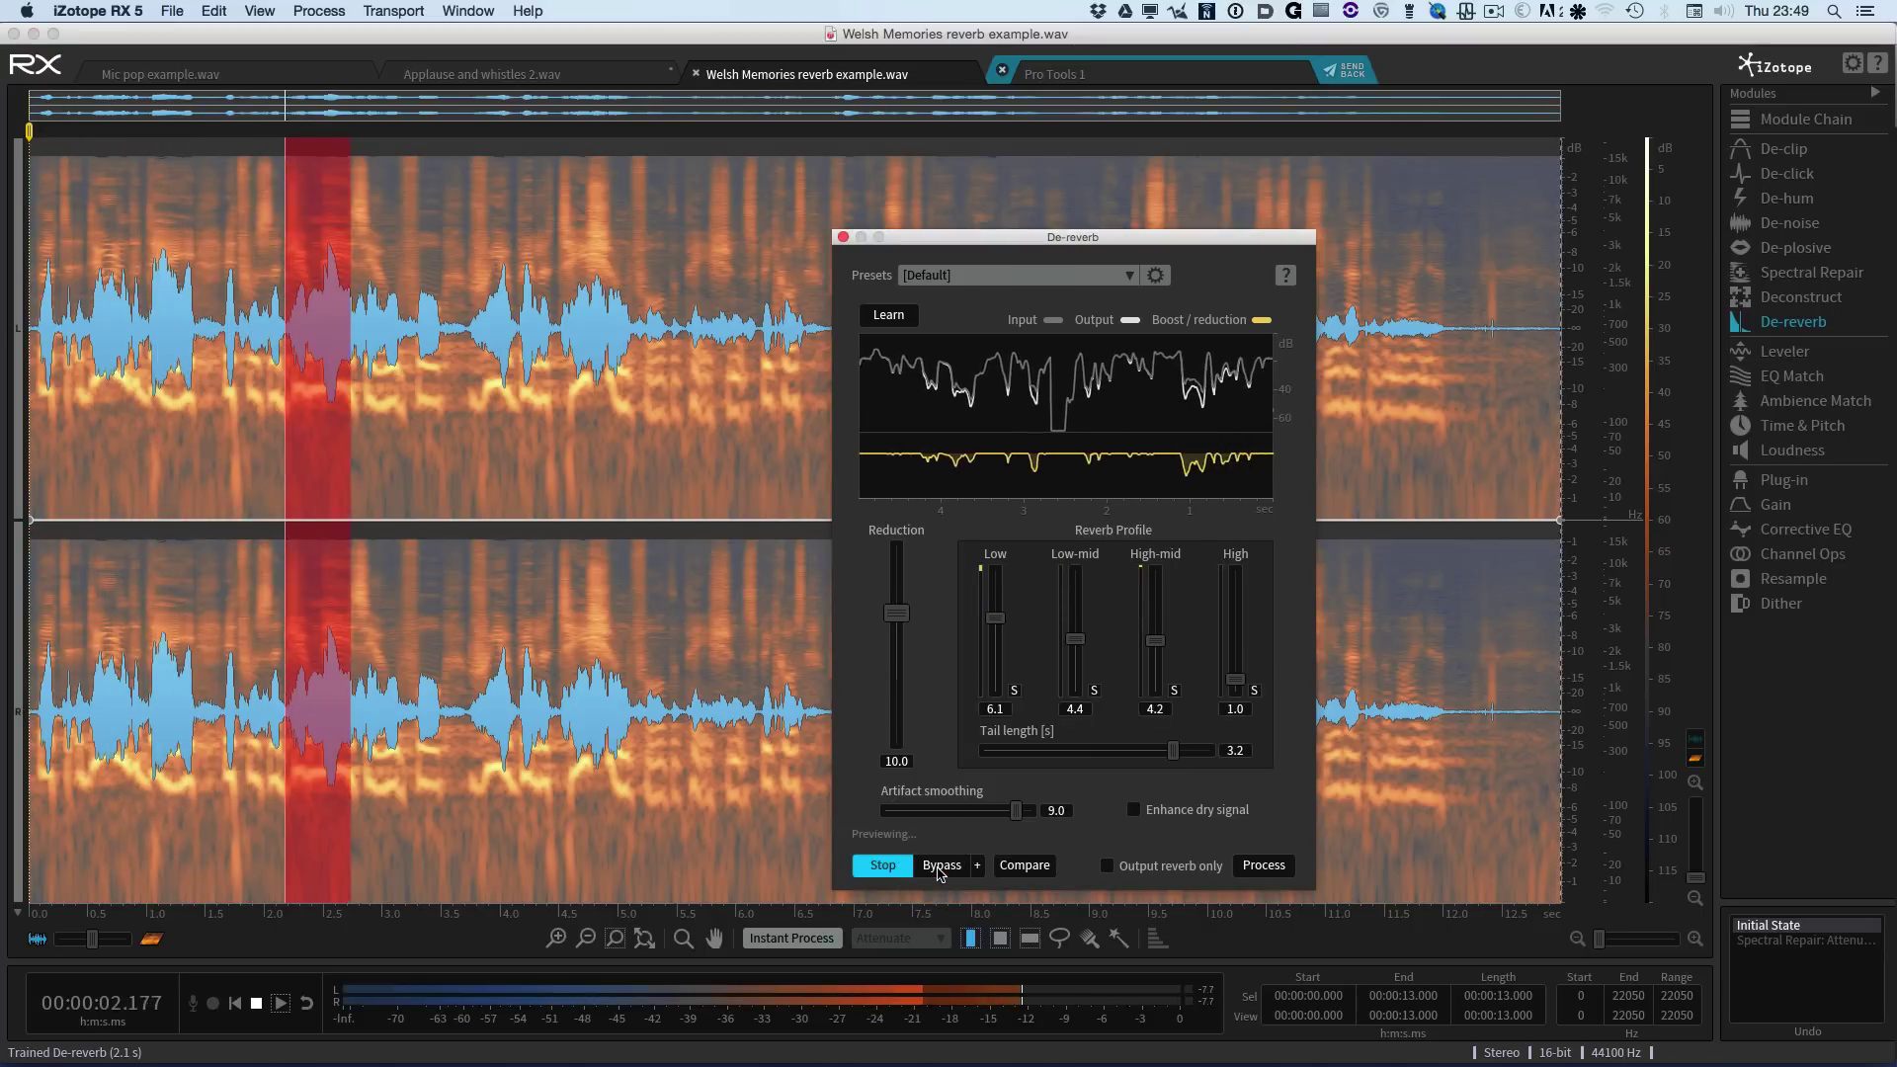
click(940, 869)
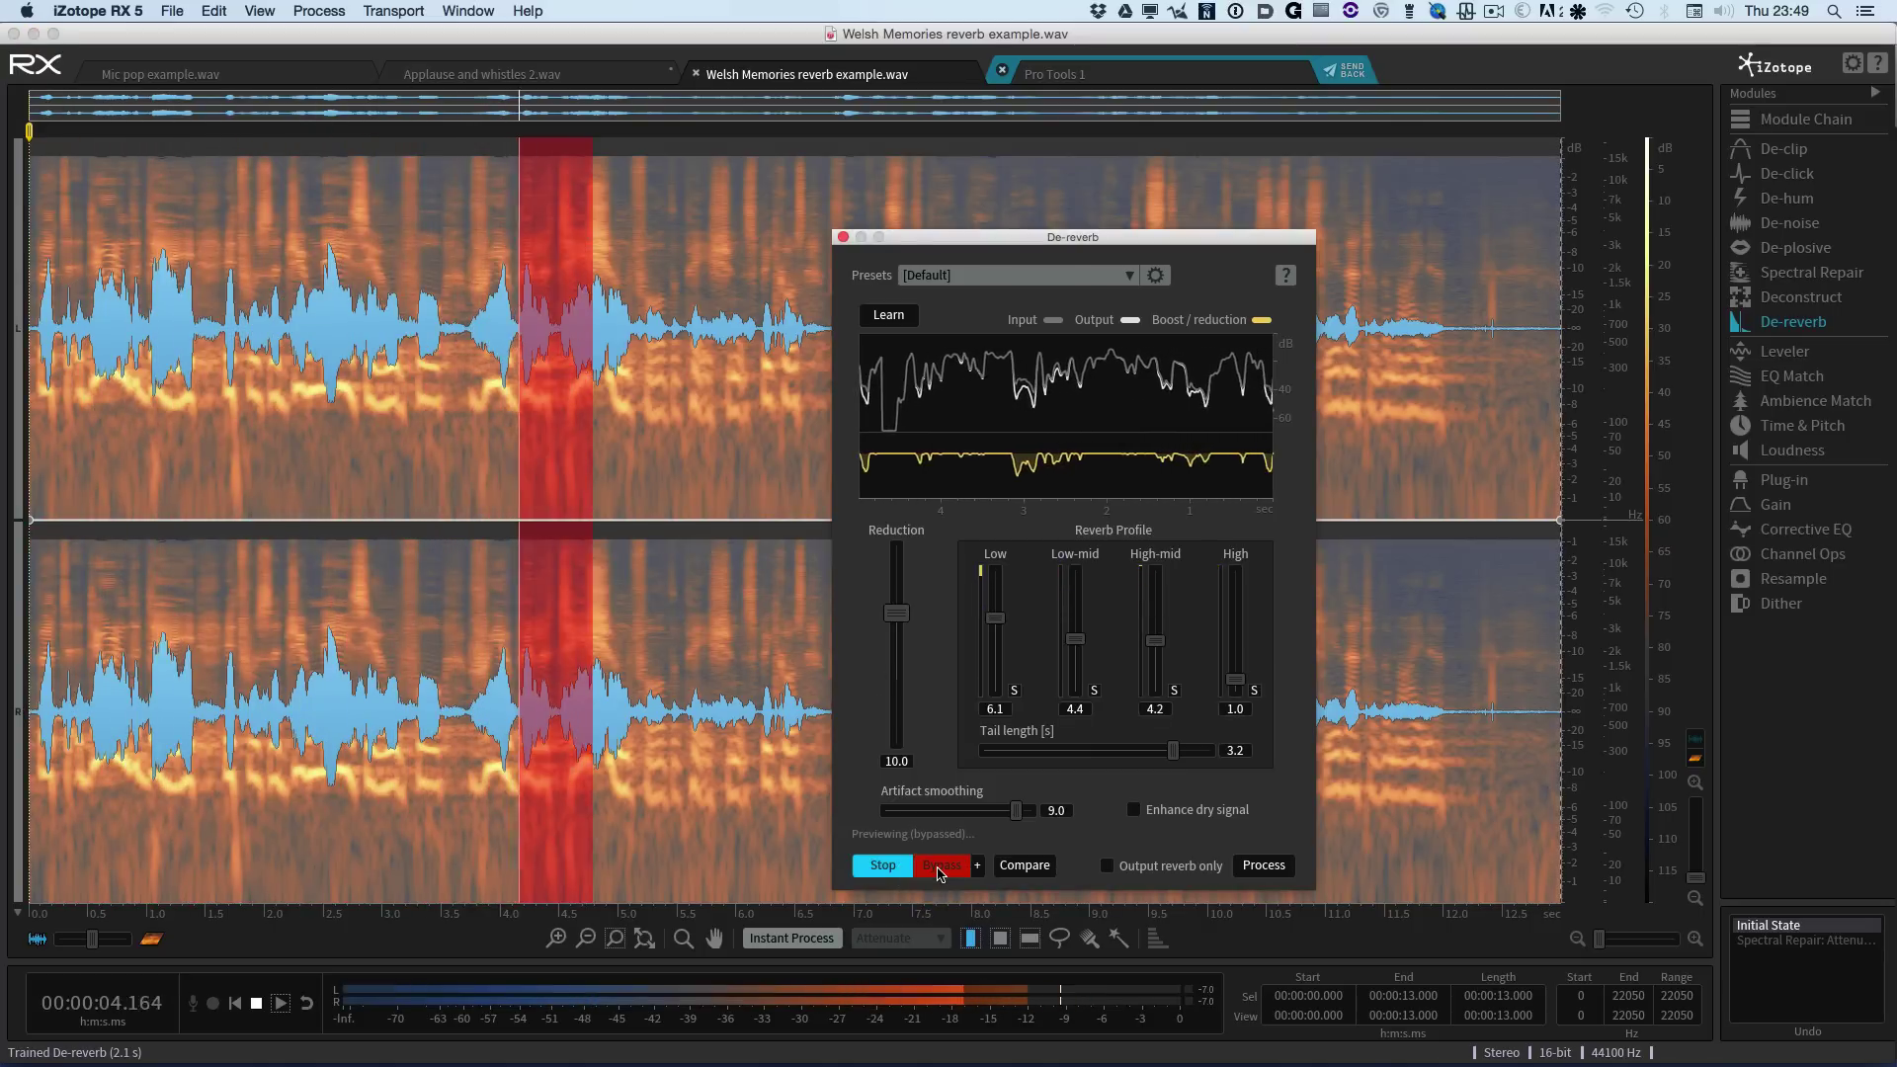
click(939, 870)
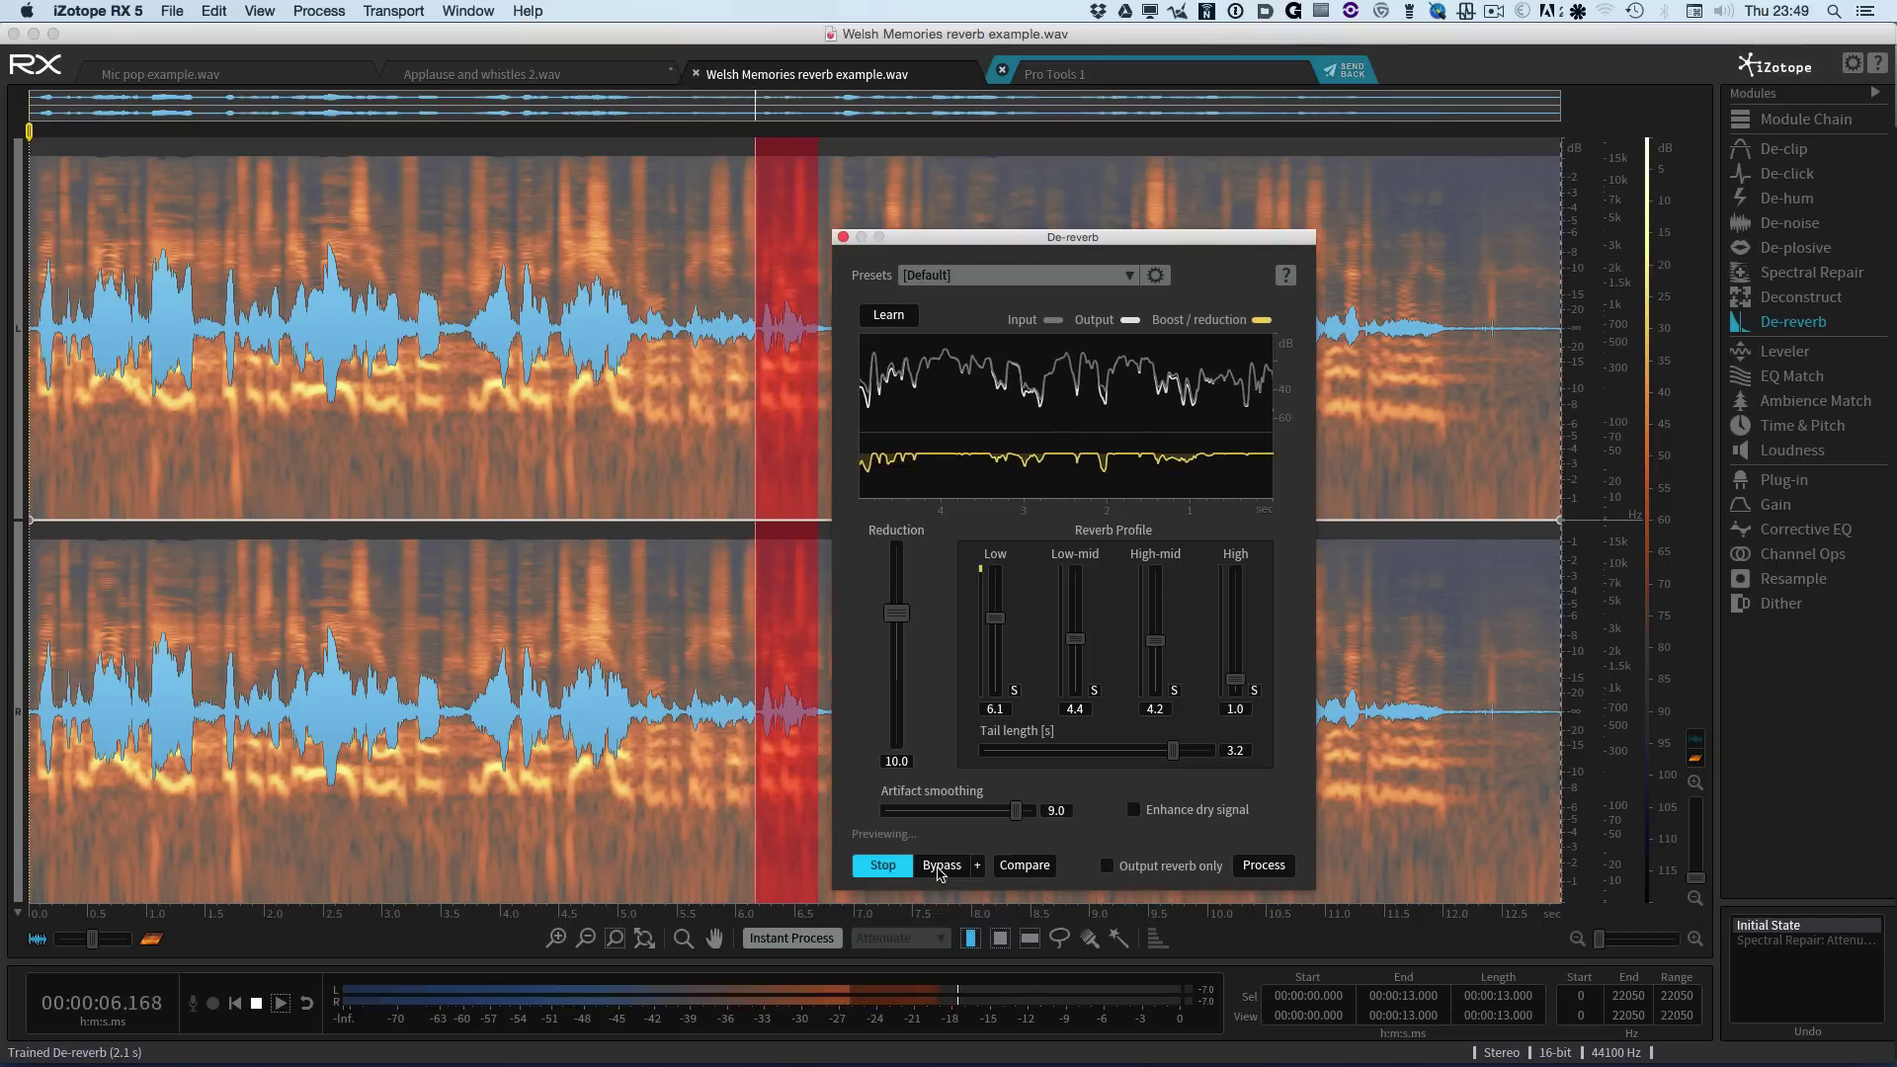
key(space)
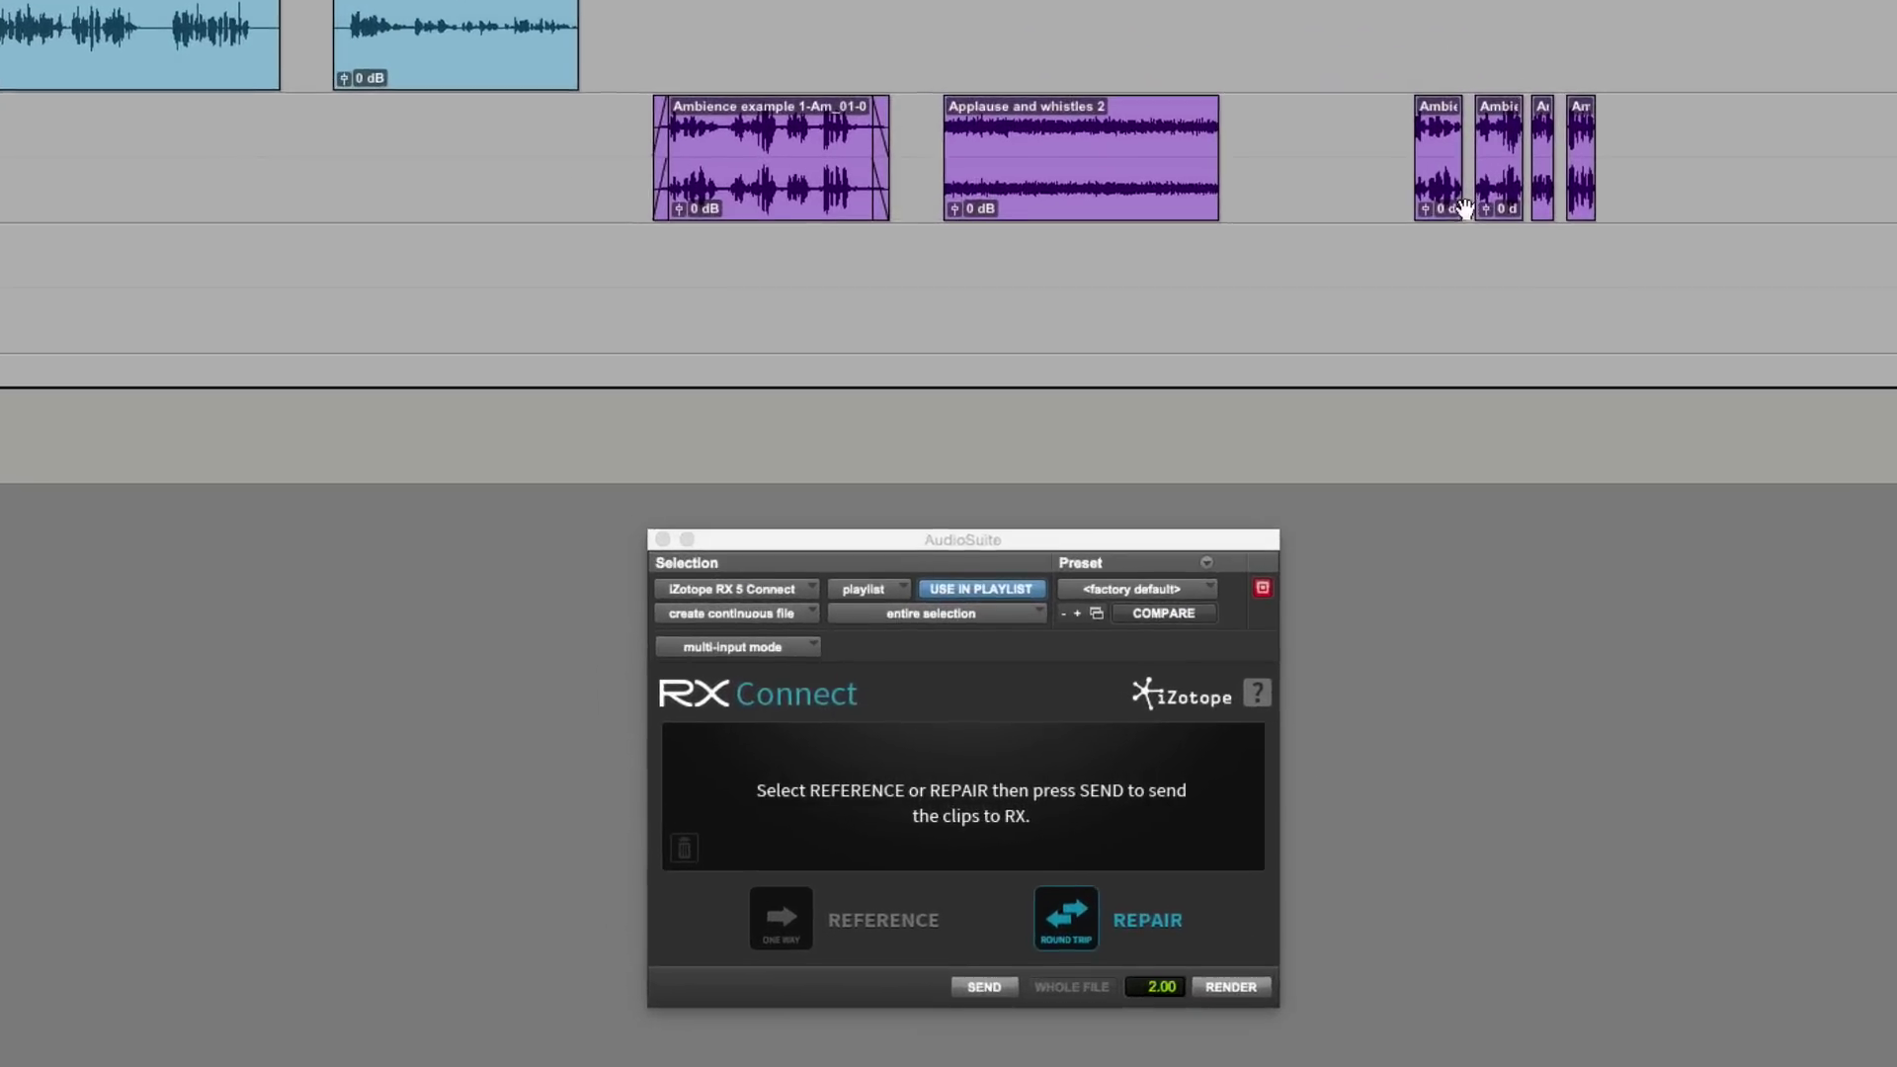
Step: Select all four short Ambience clips, auditioning the first one
click(1459, 64)
key(space)
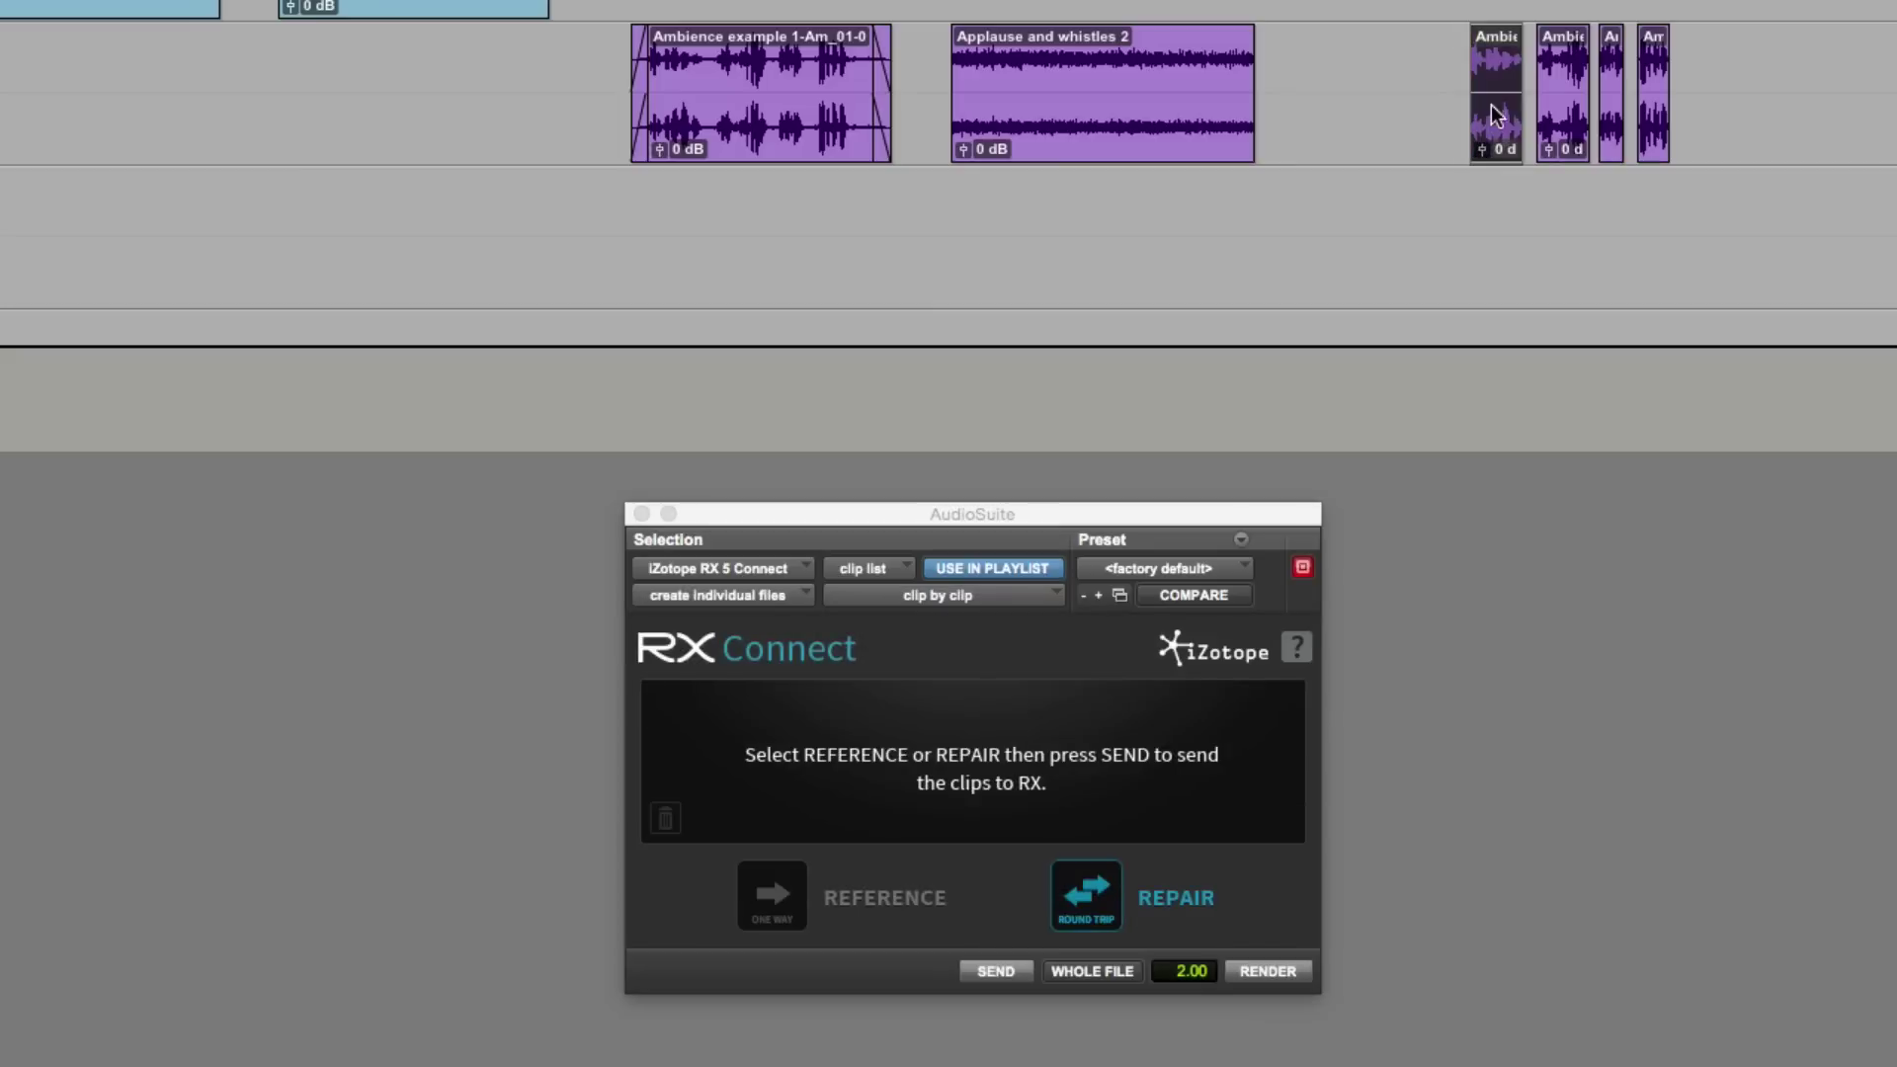
shift+click(1658, 142)
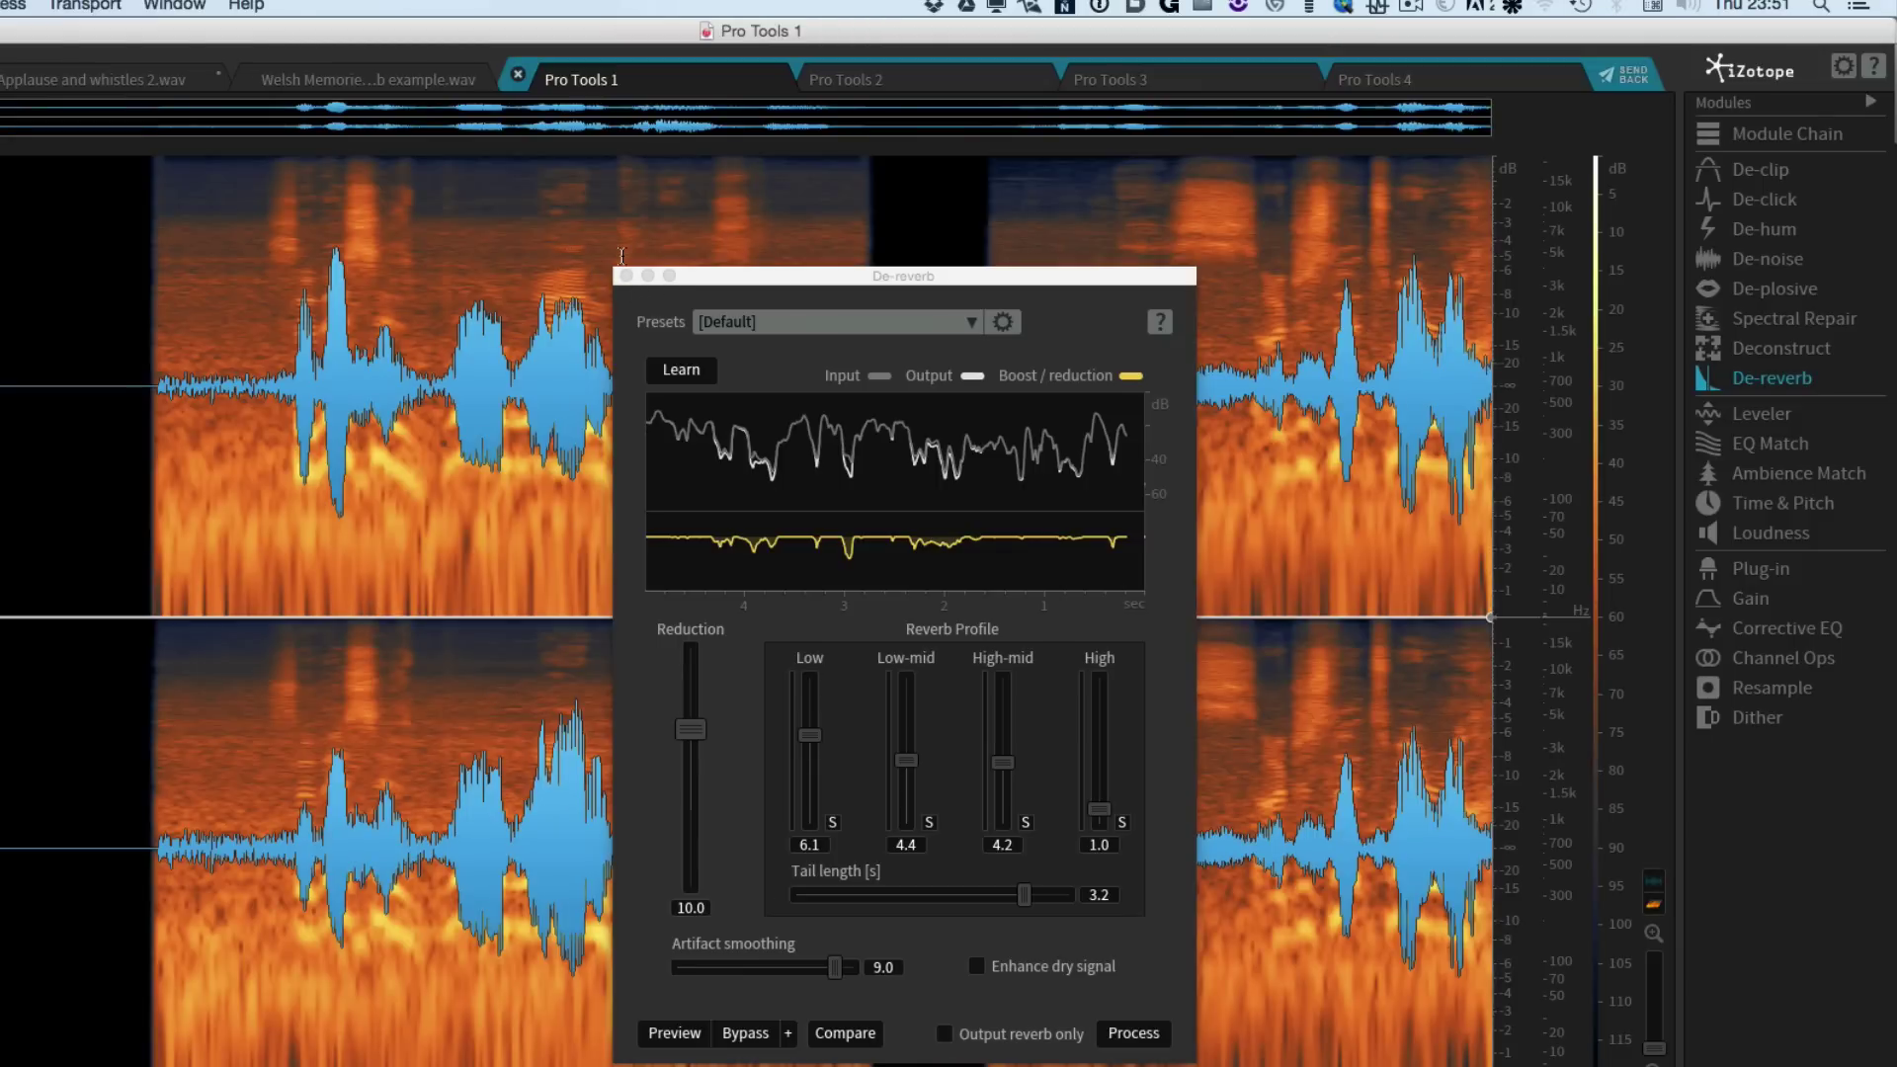
Step: Close De-reverb and step through the Pro Tools 2, 3 and 4 clips
click(626, 276)
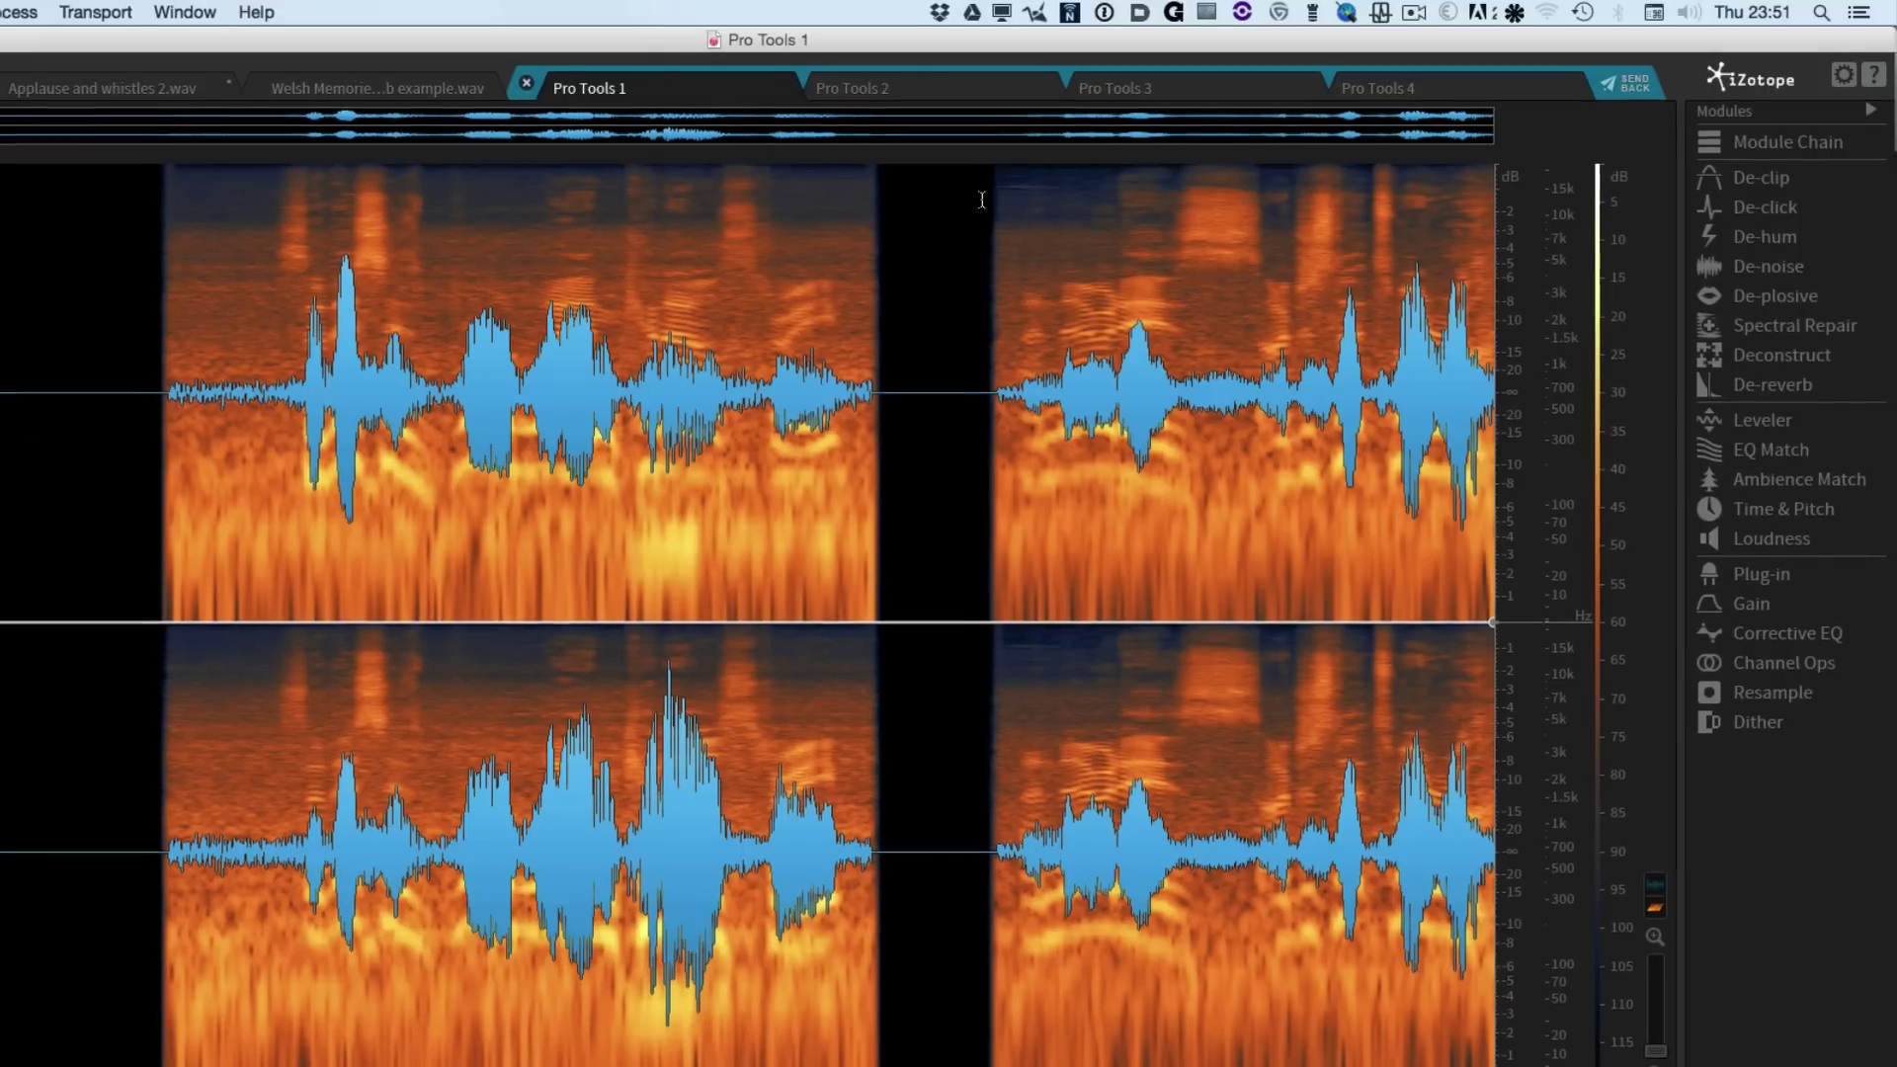
click(882, 85)
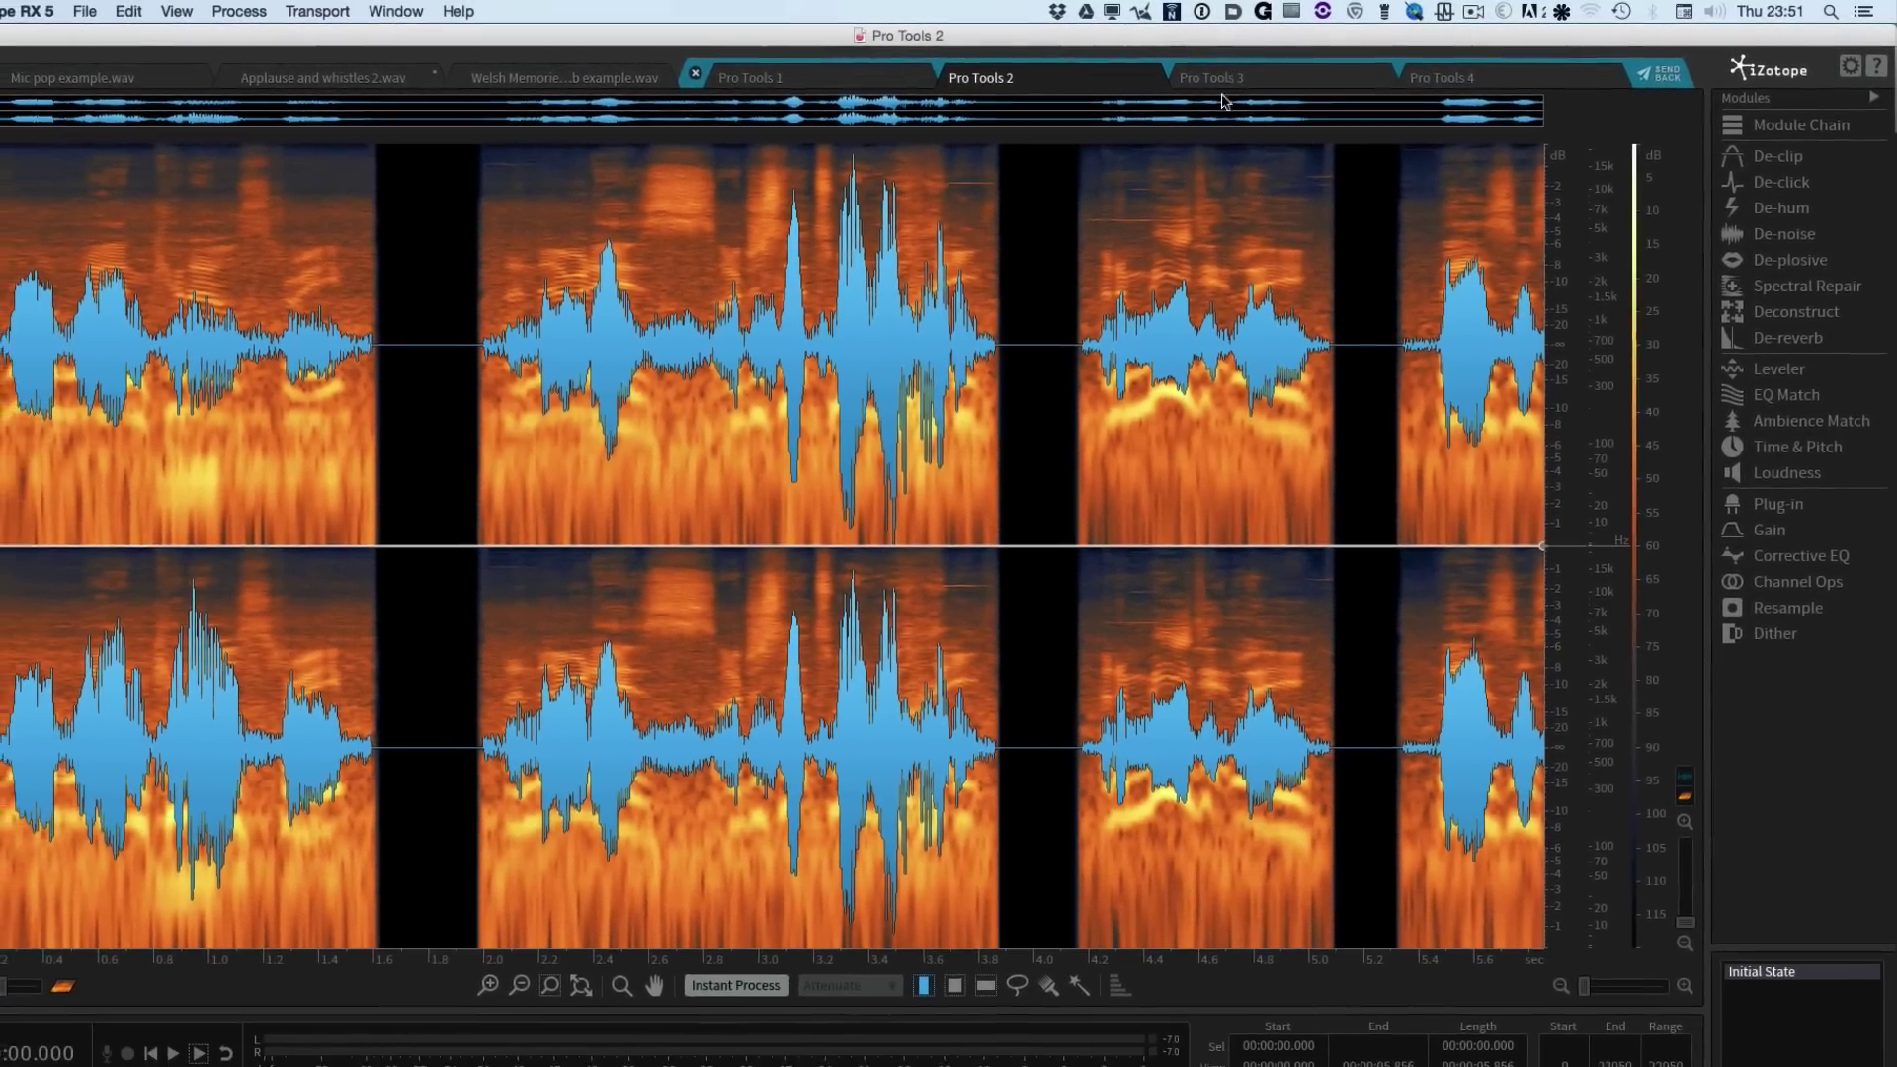
click(1221, 83)
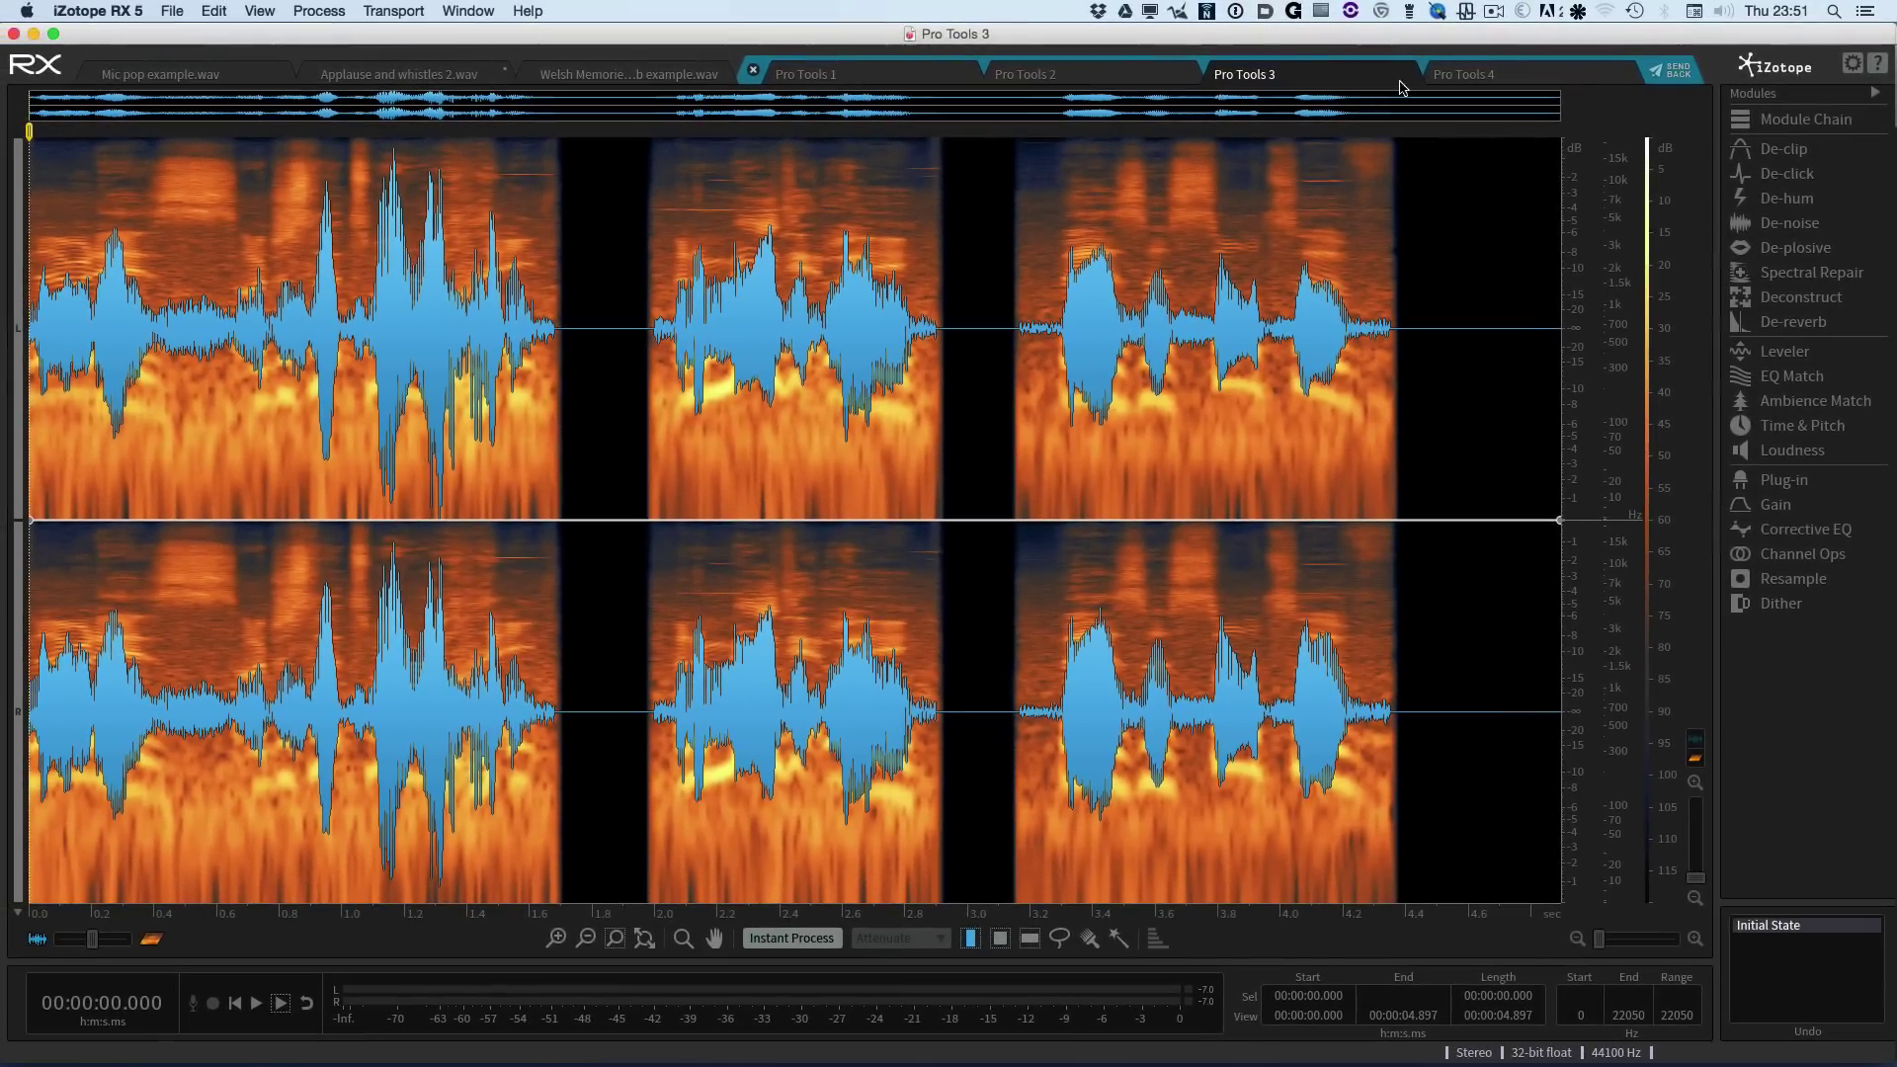
click(1470, 78)
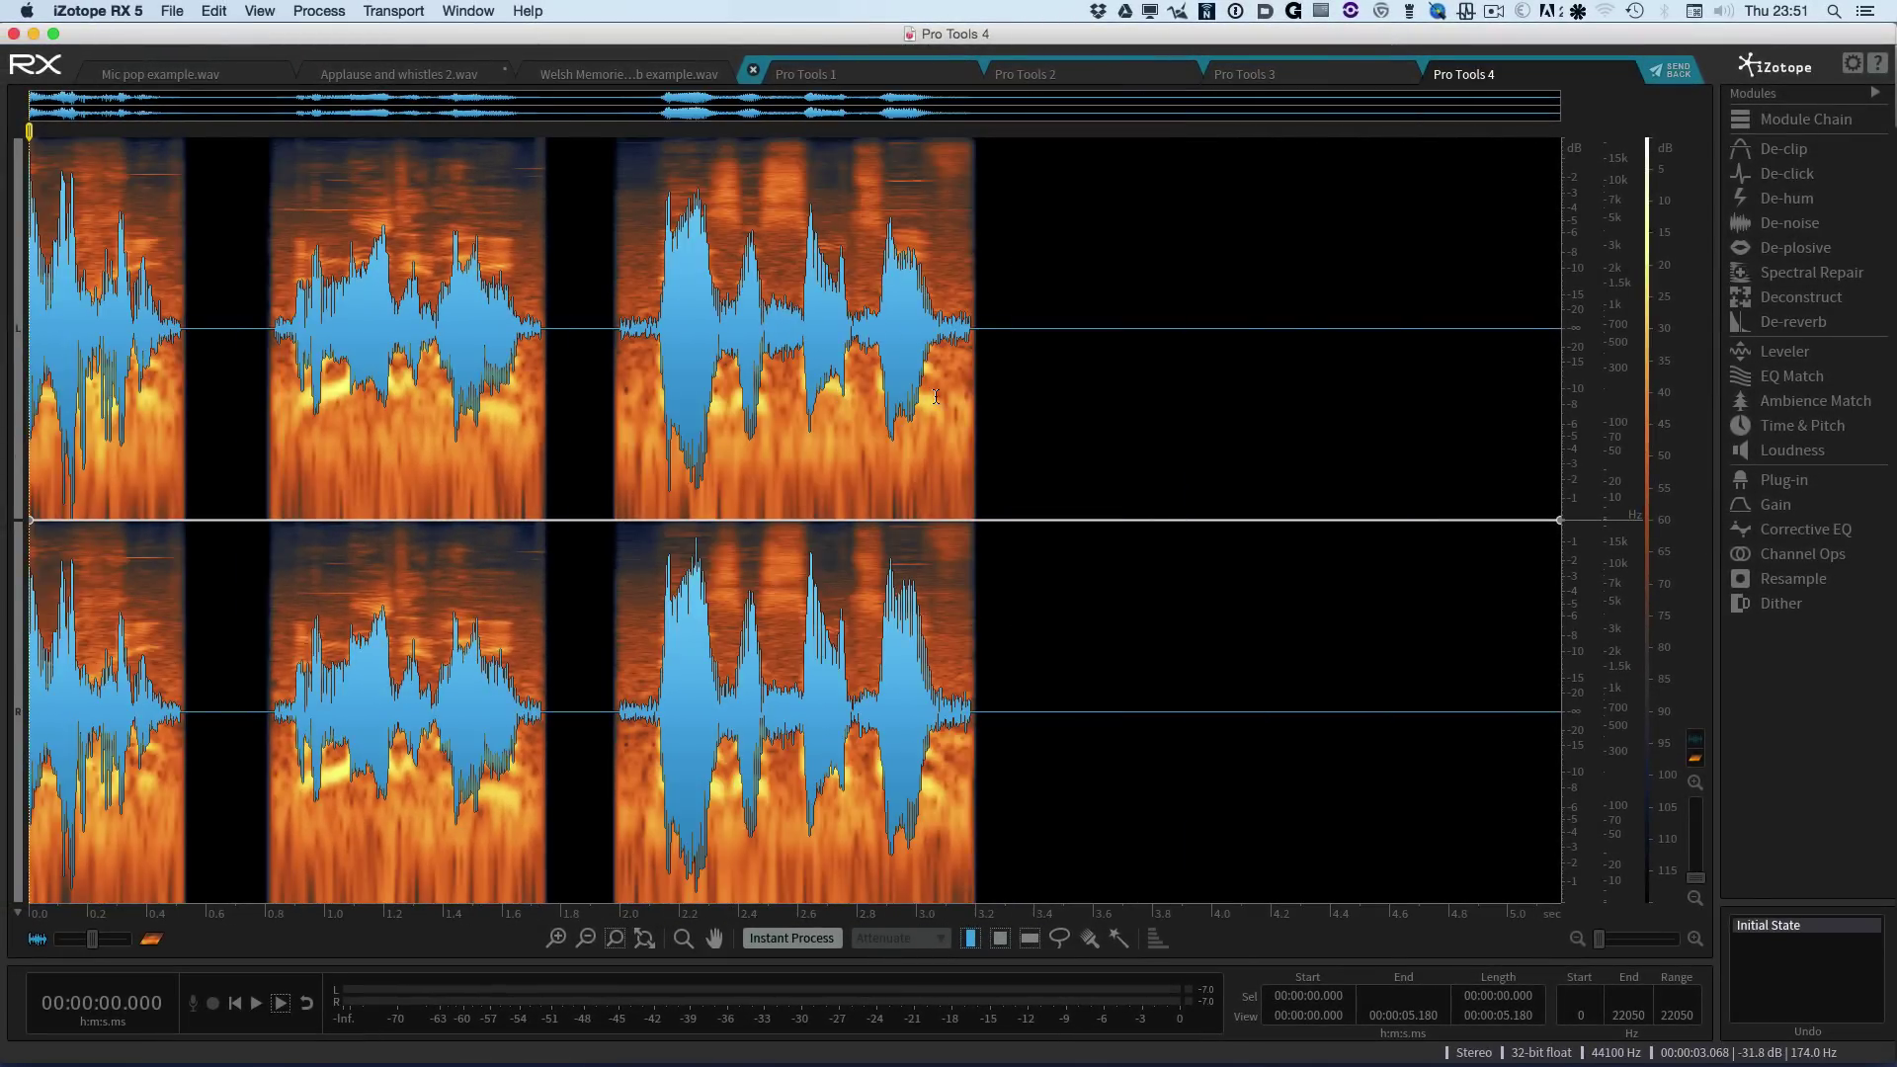
Step: Use Loudness to normalize Pro Tools 4, 3, 2 and 1 to -23 LKFS, then close it
click(1793, 453)
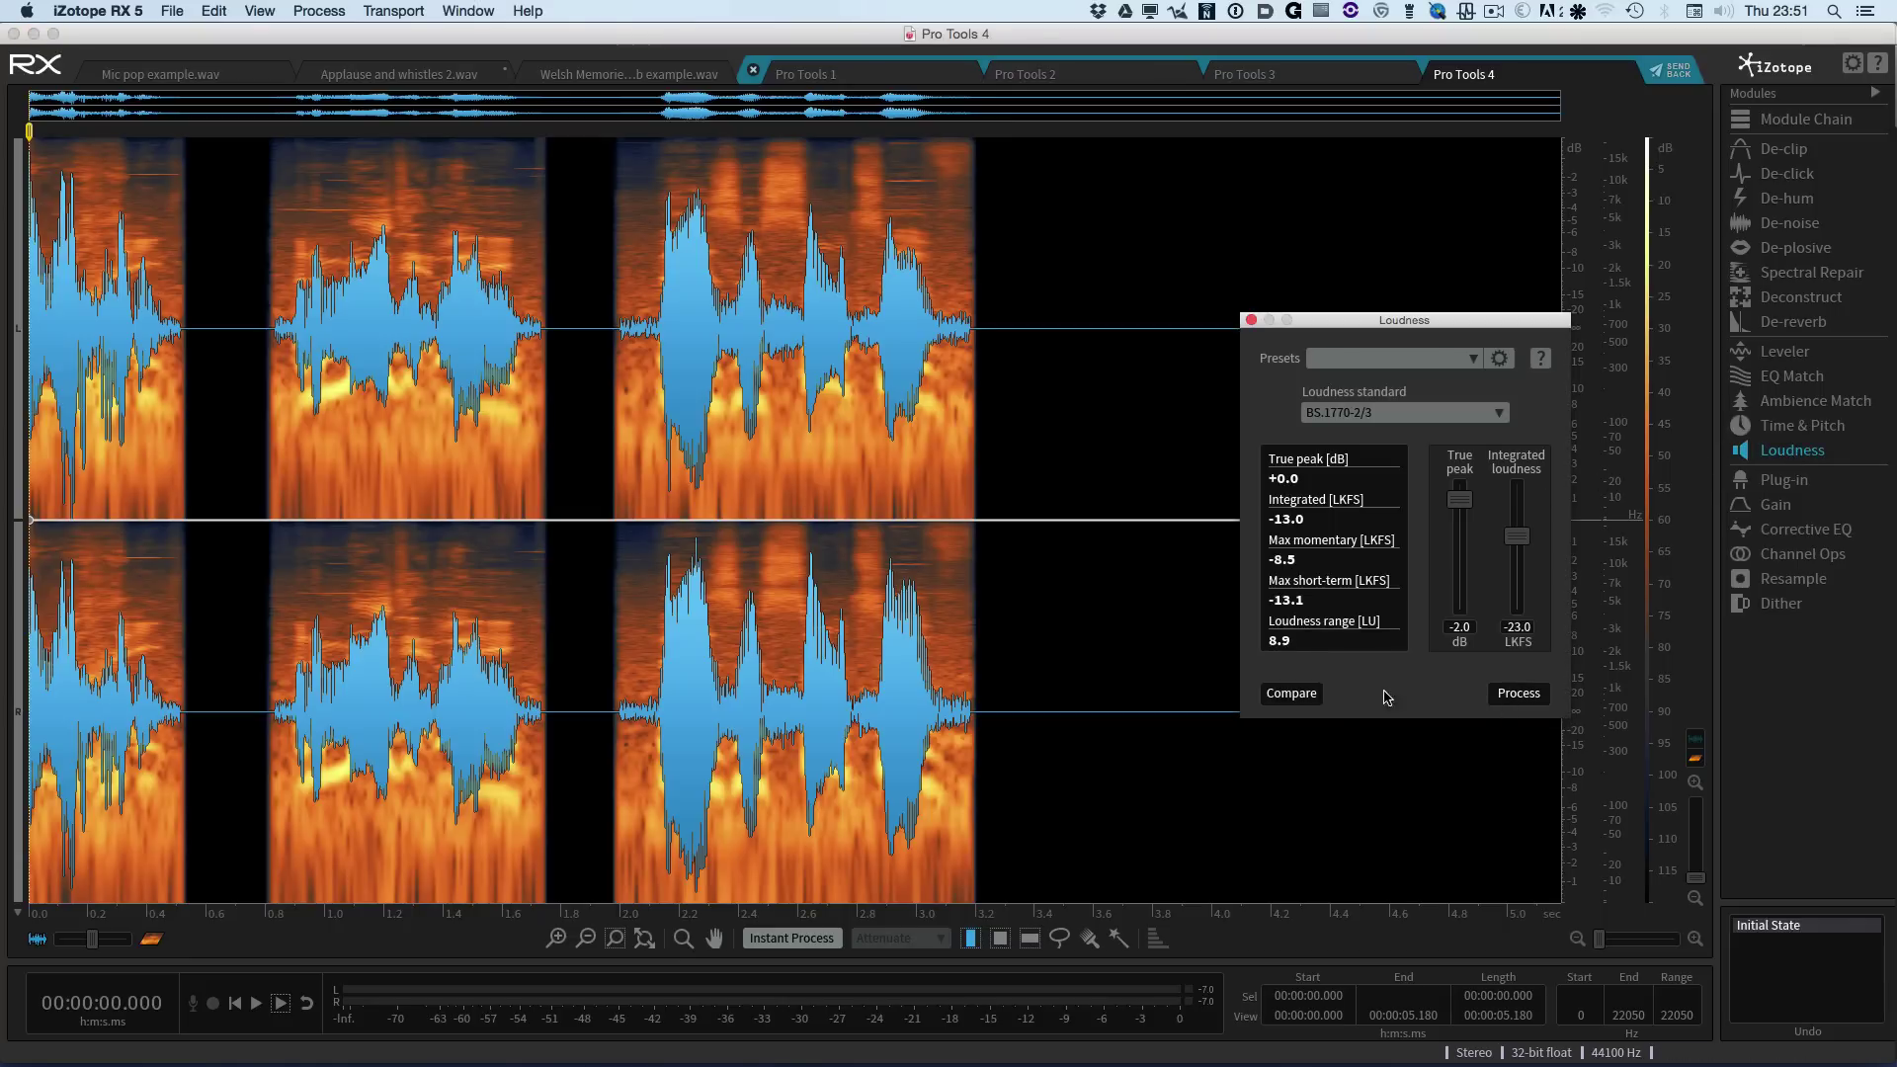
click(1517, 693)
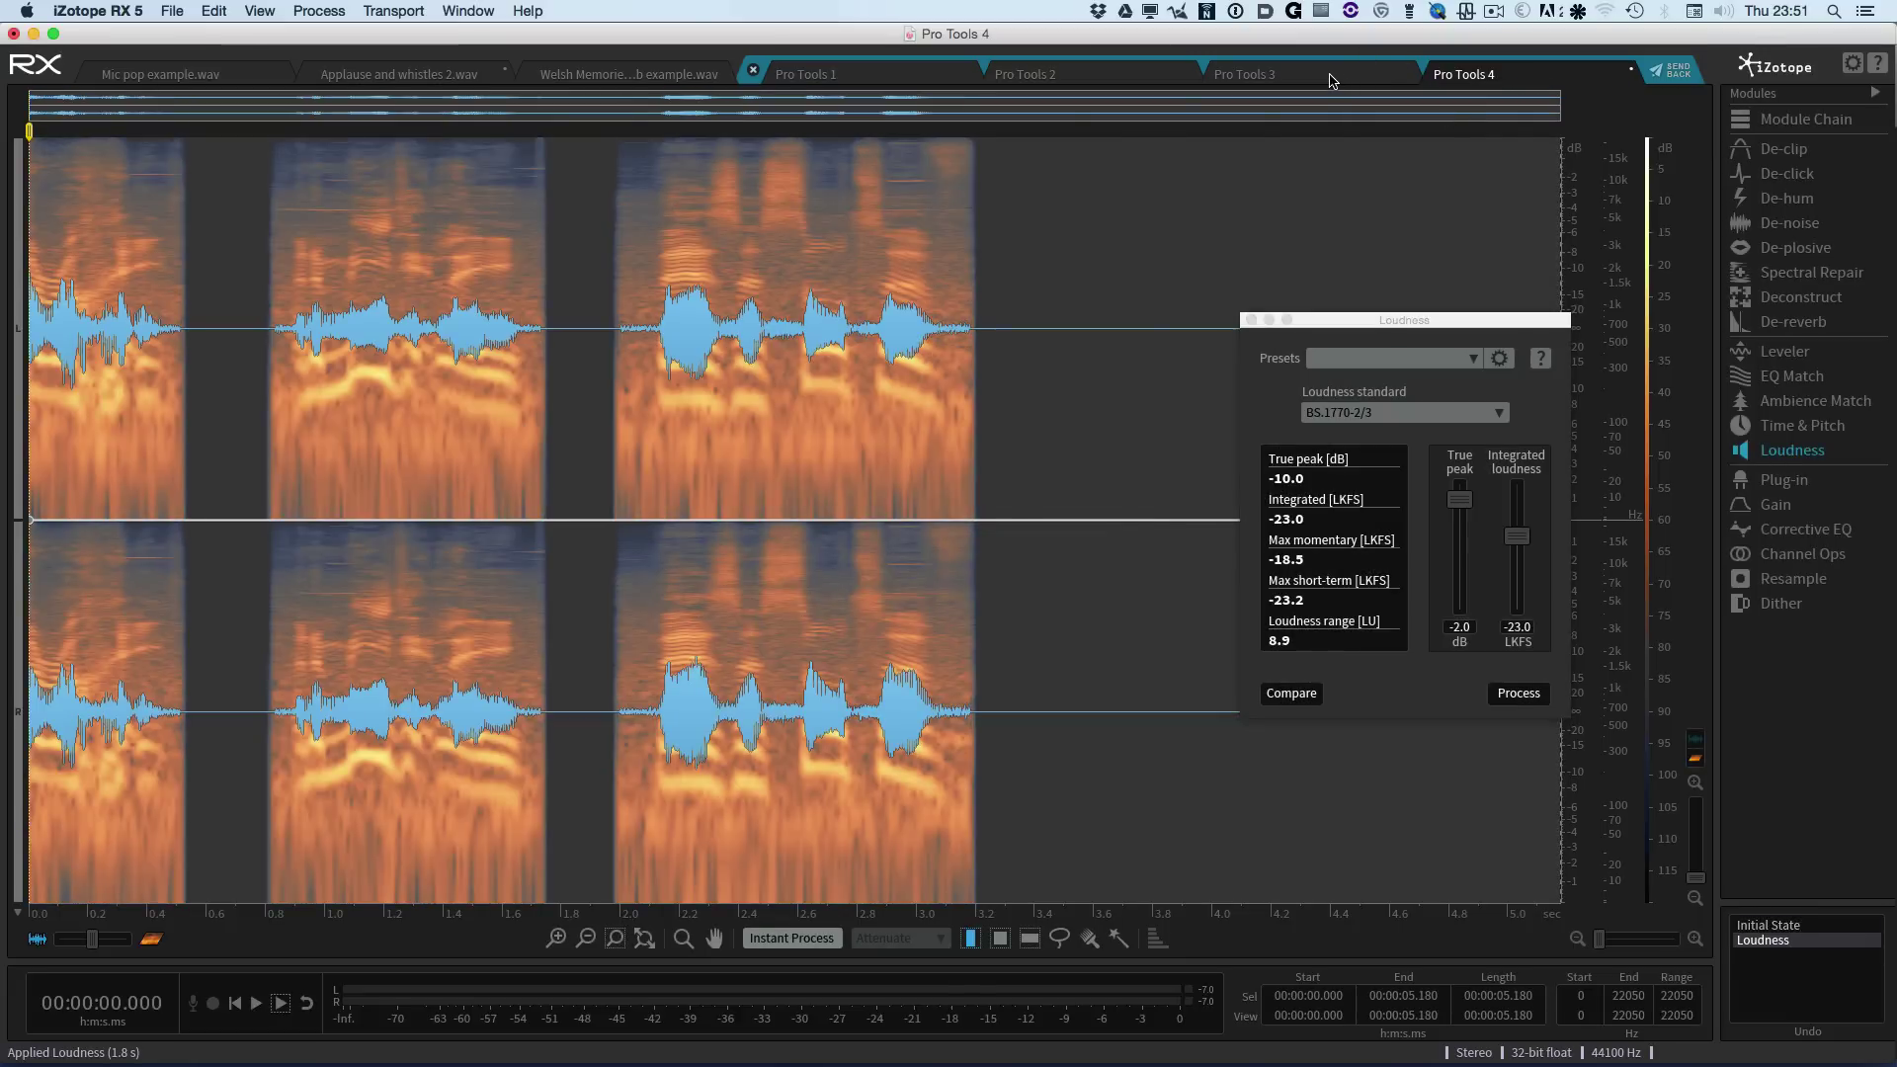
click(1330, 81)
click(1531, 697)
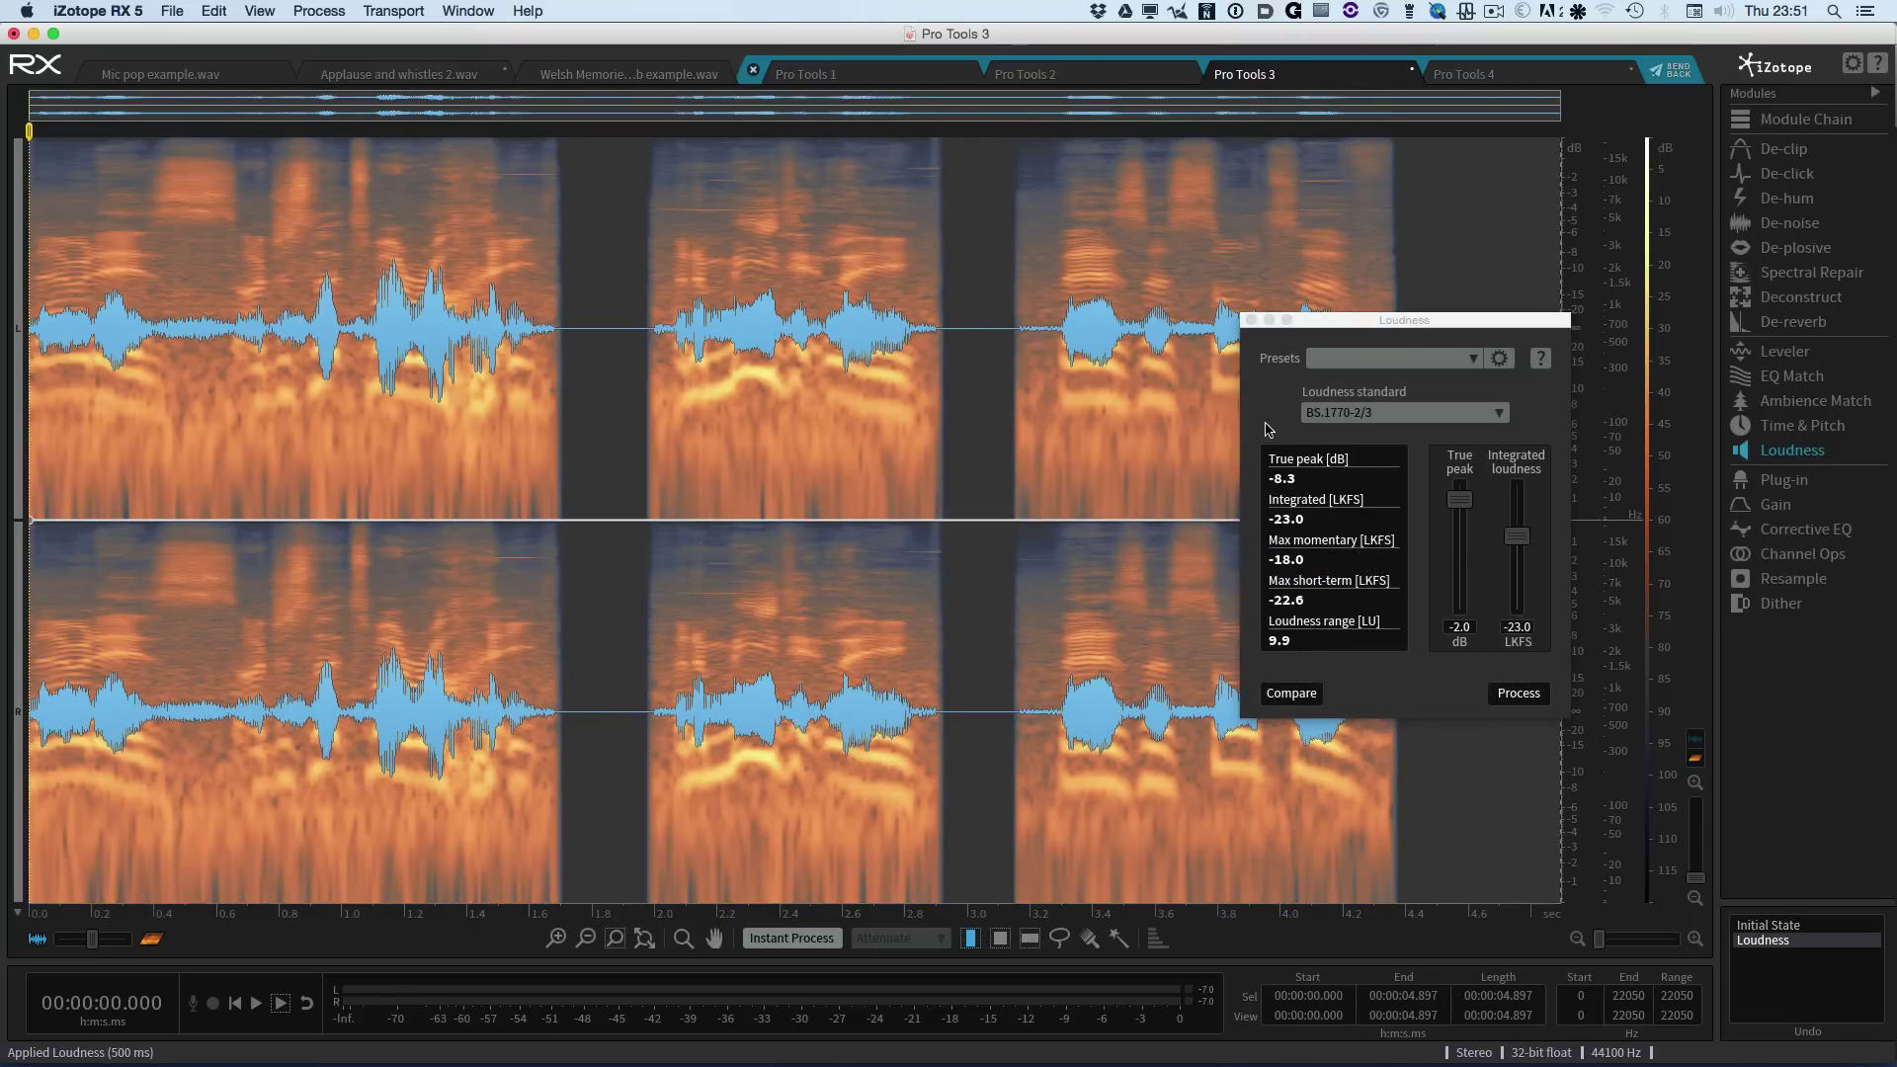
click(1092, 81)
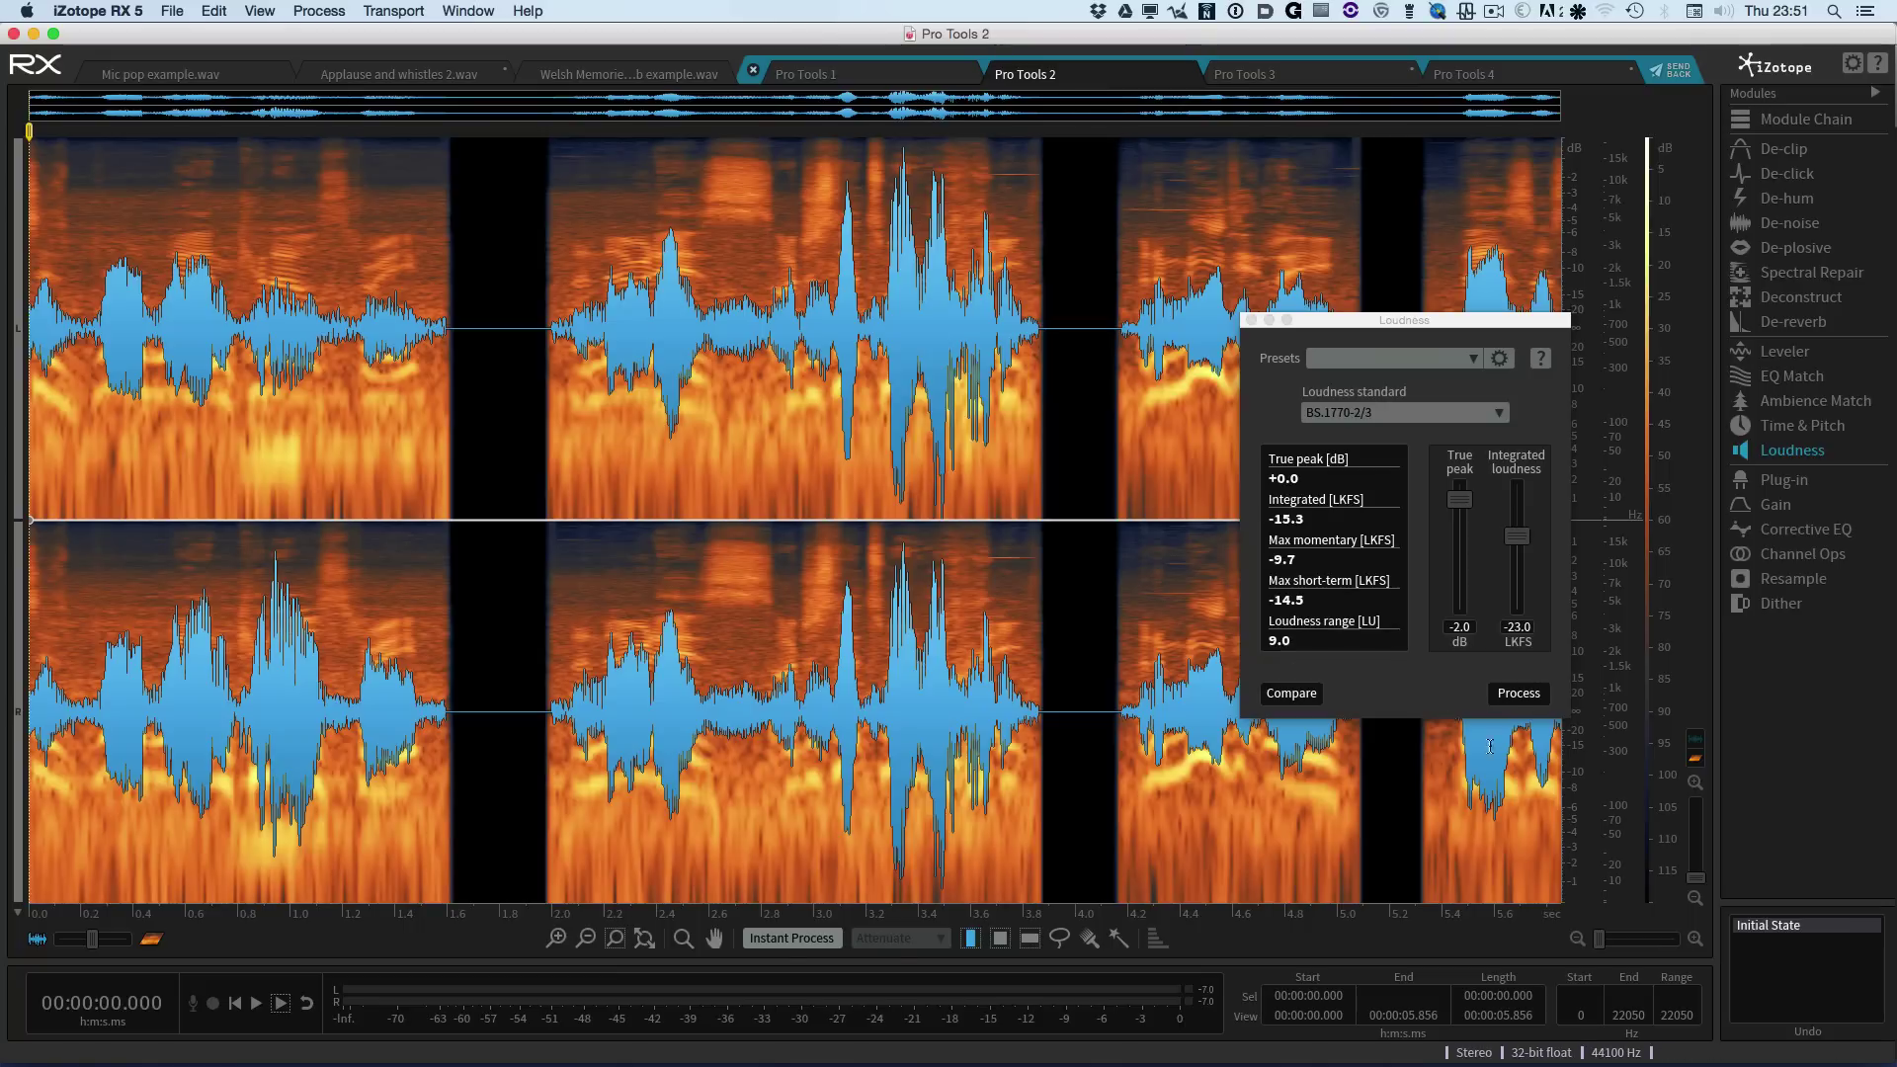
click(1519, 692)
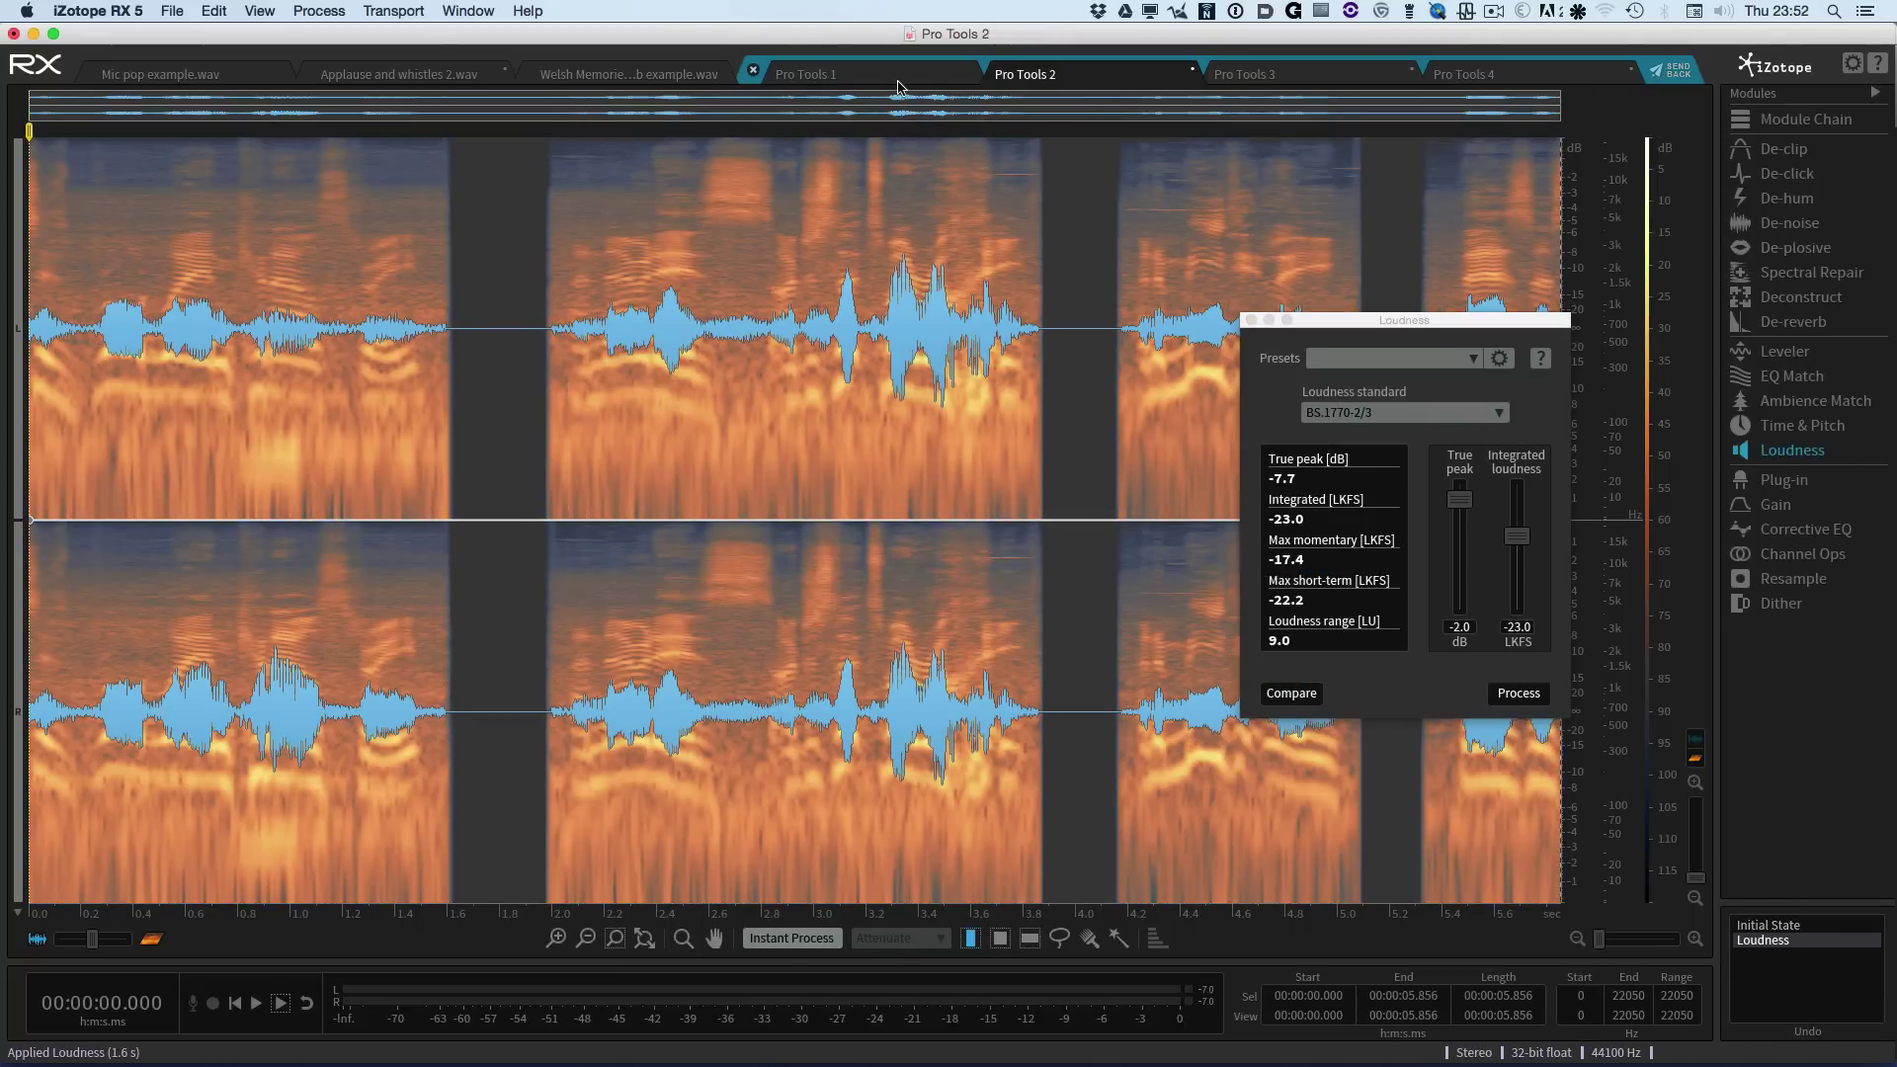
click(890, 75)
click(1519, 693)
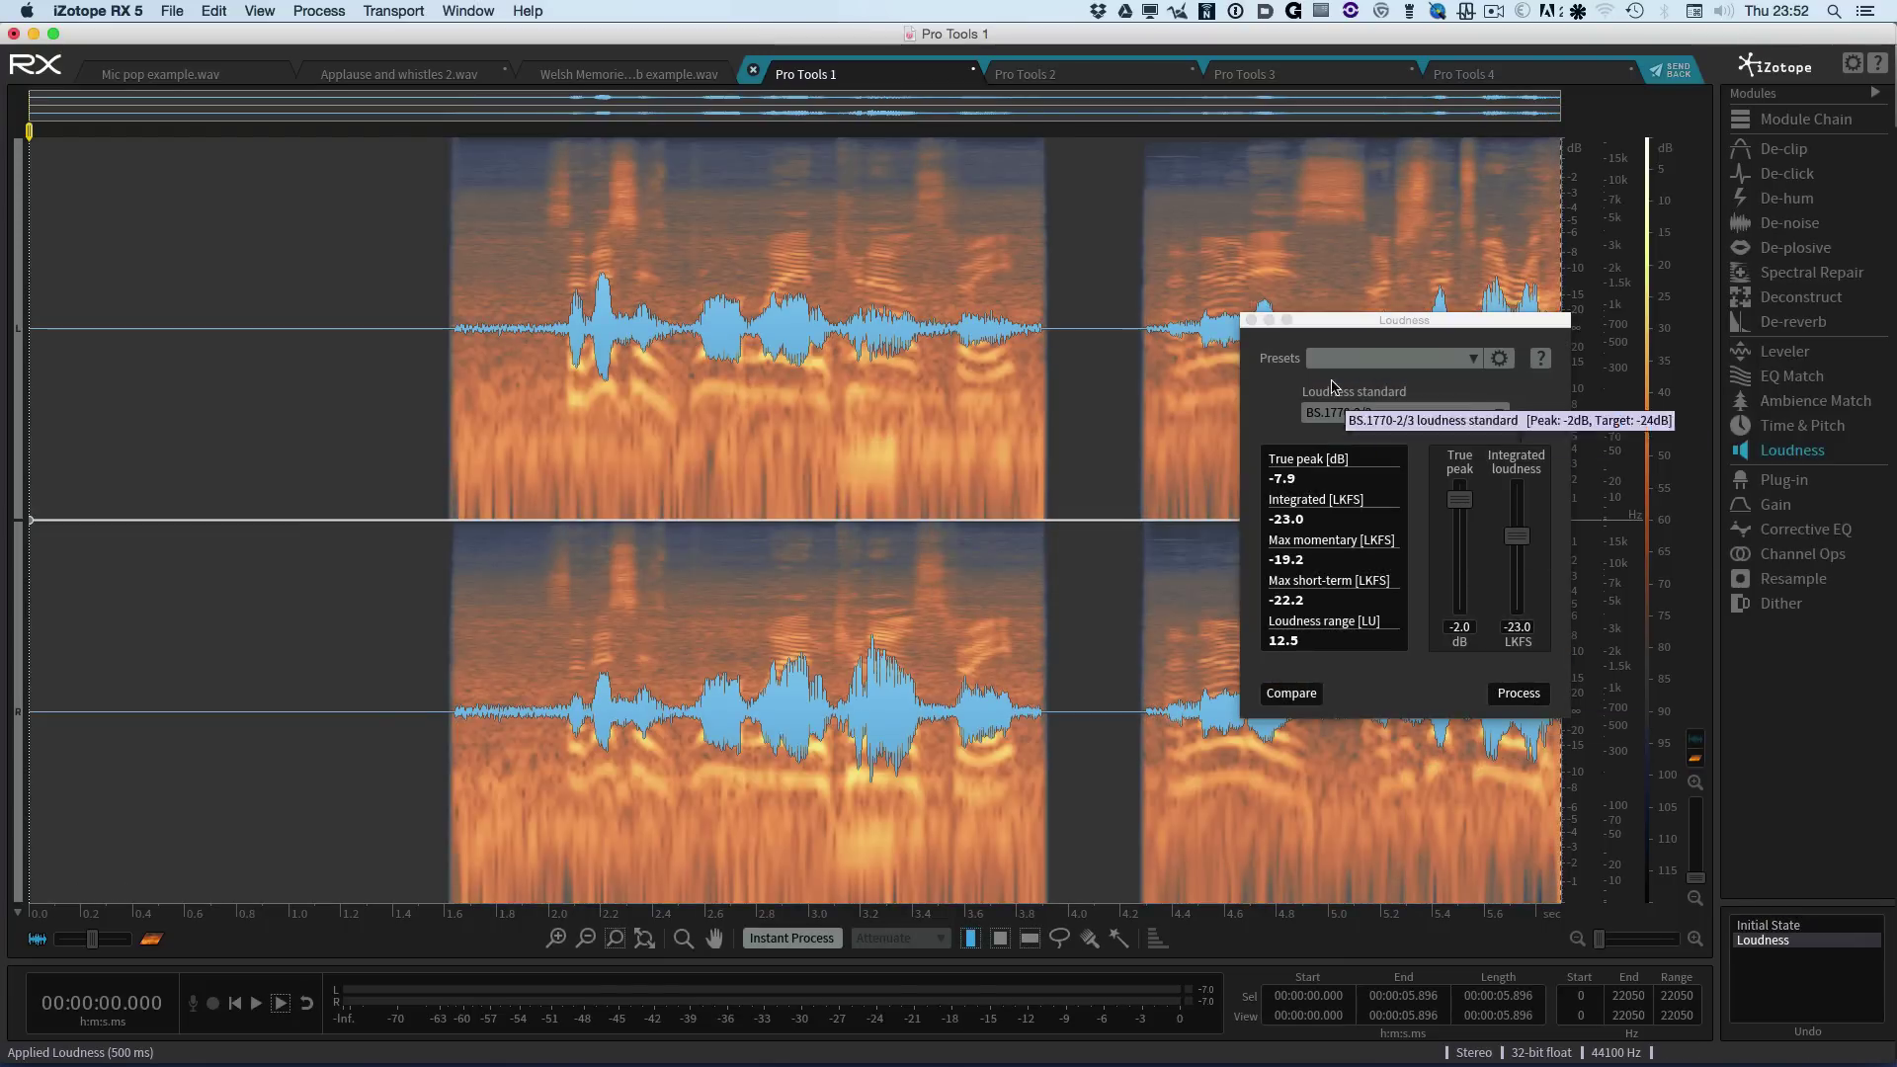
click(1251, 320)
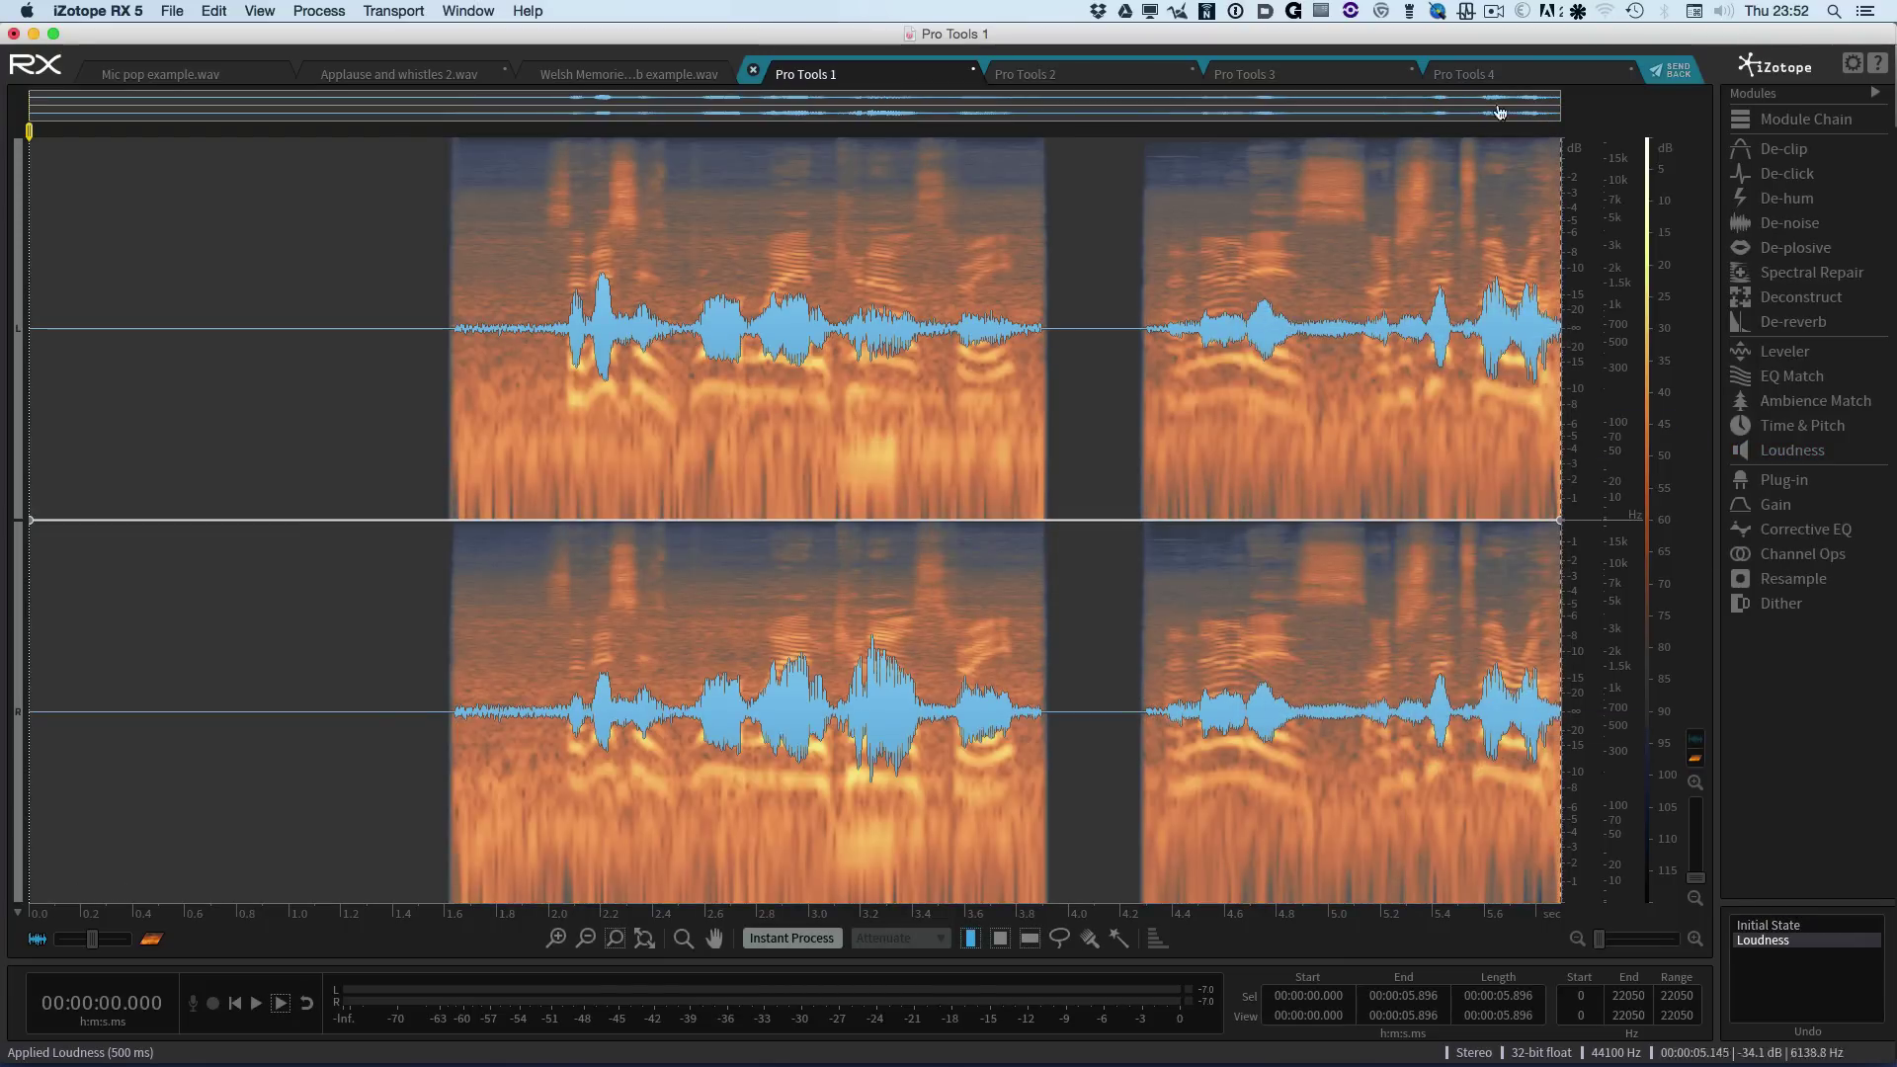
Step: Send the processed clips back and render them onto the four Ambience clips
click(1660, 70)
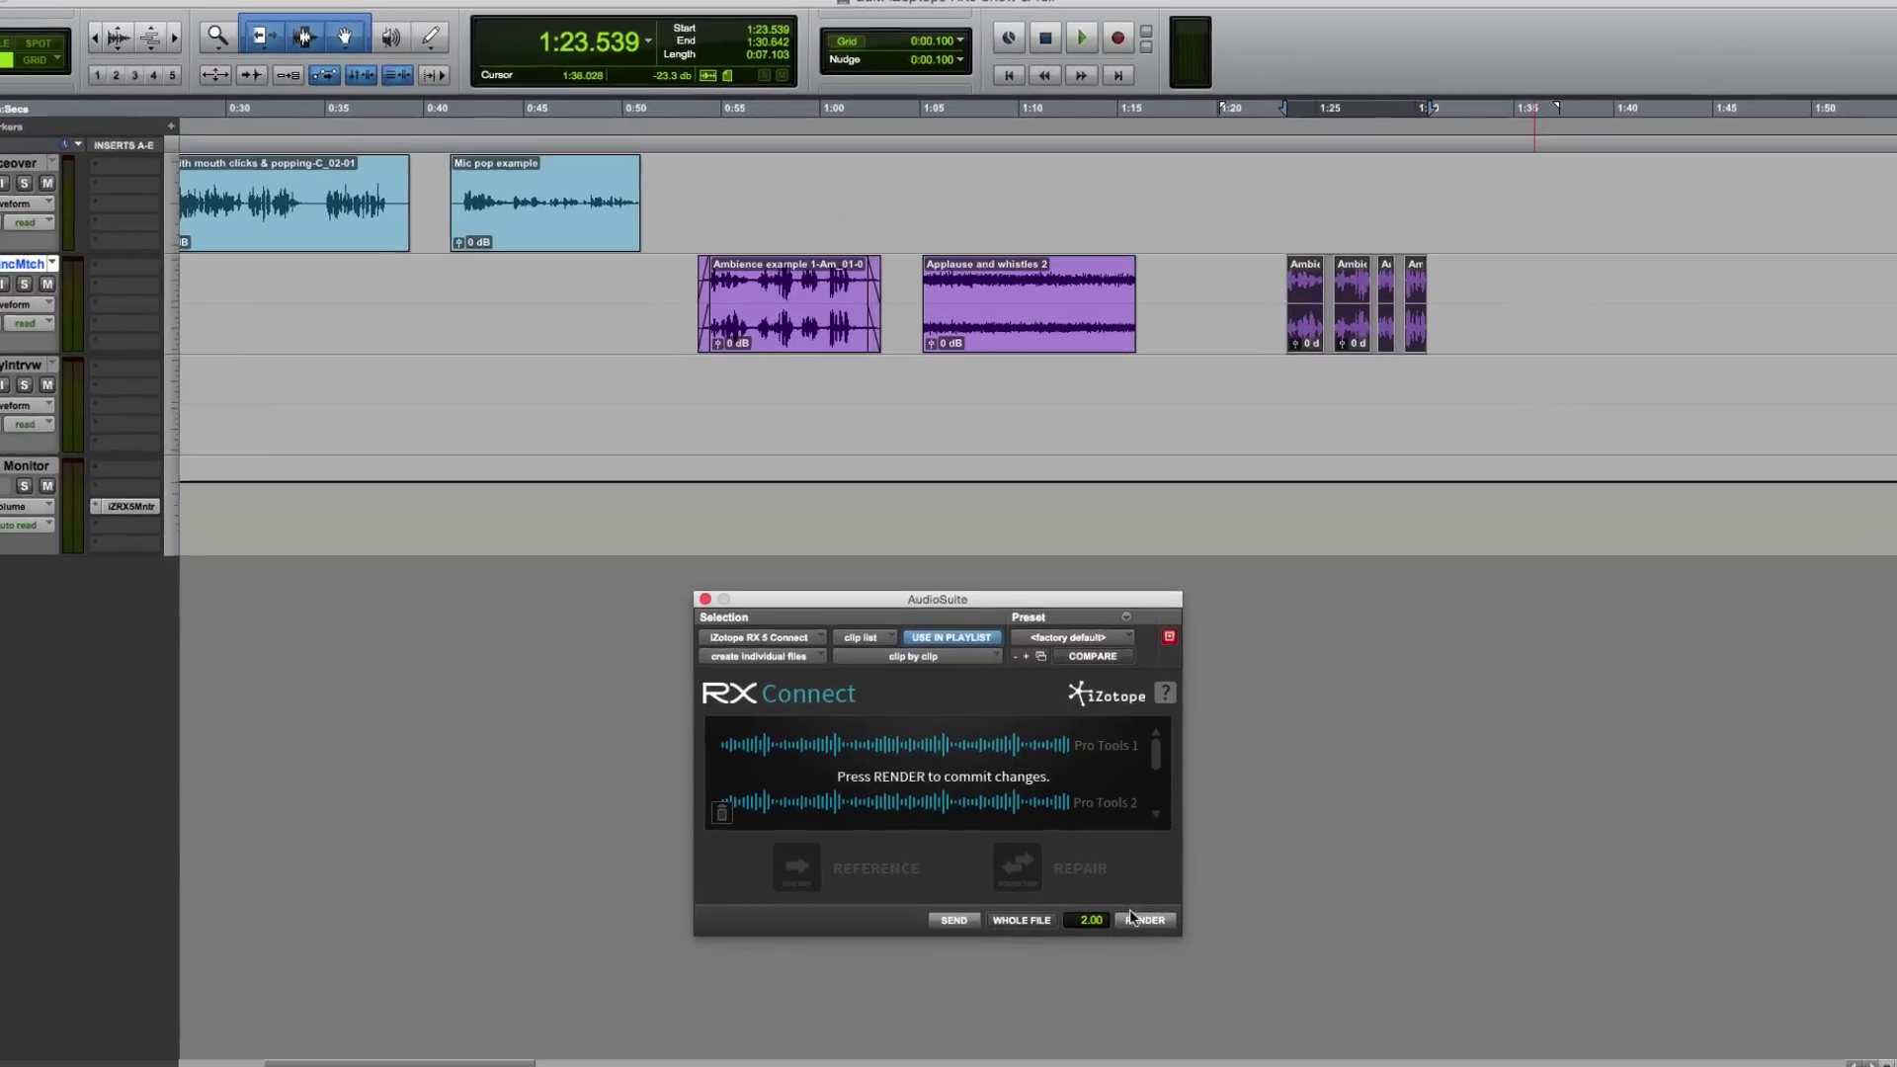
click(1134, 911)
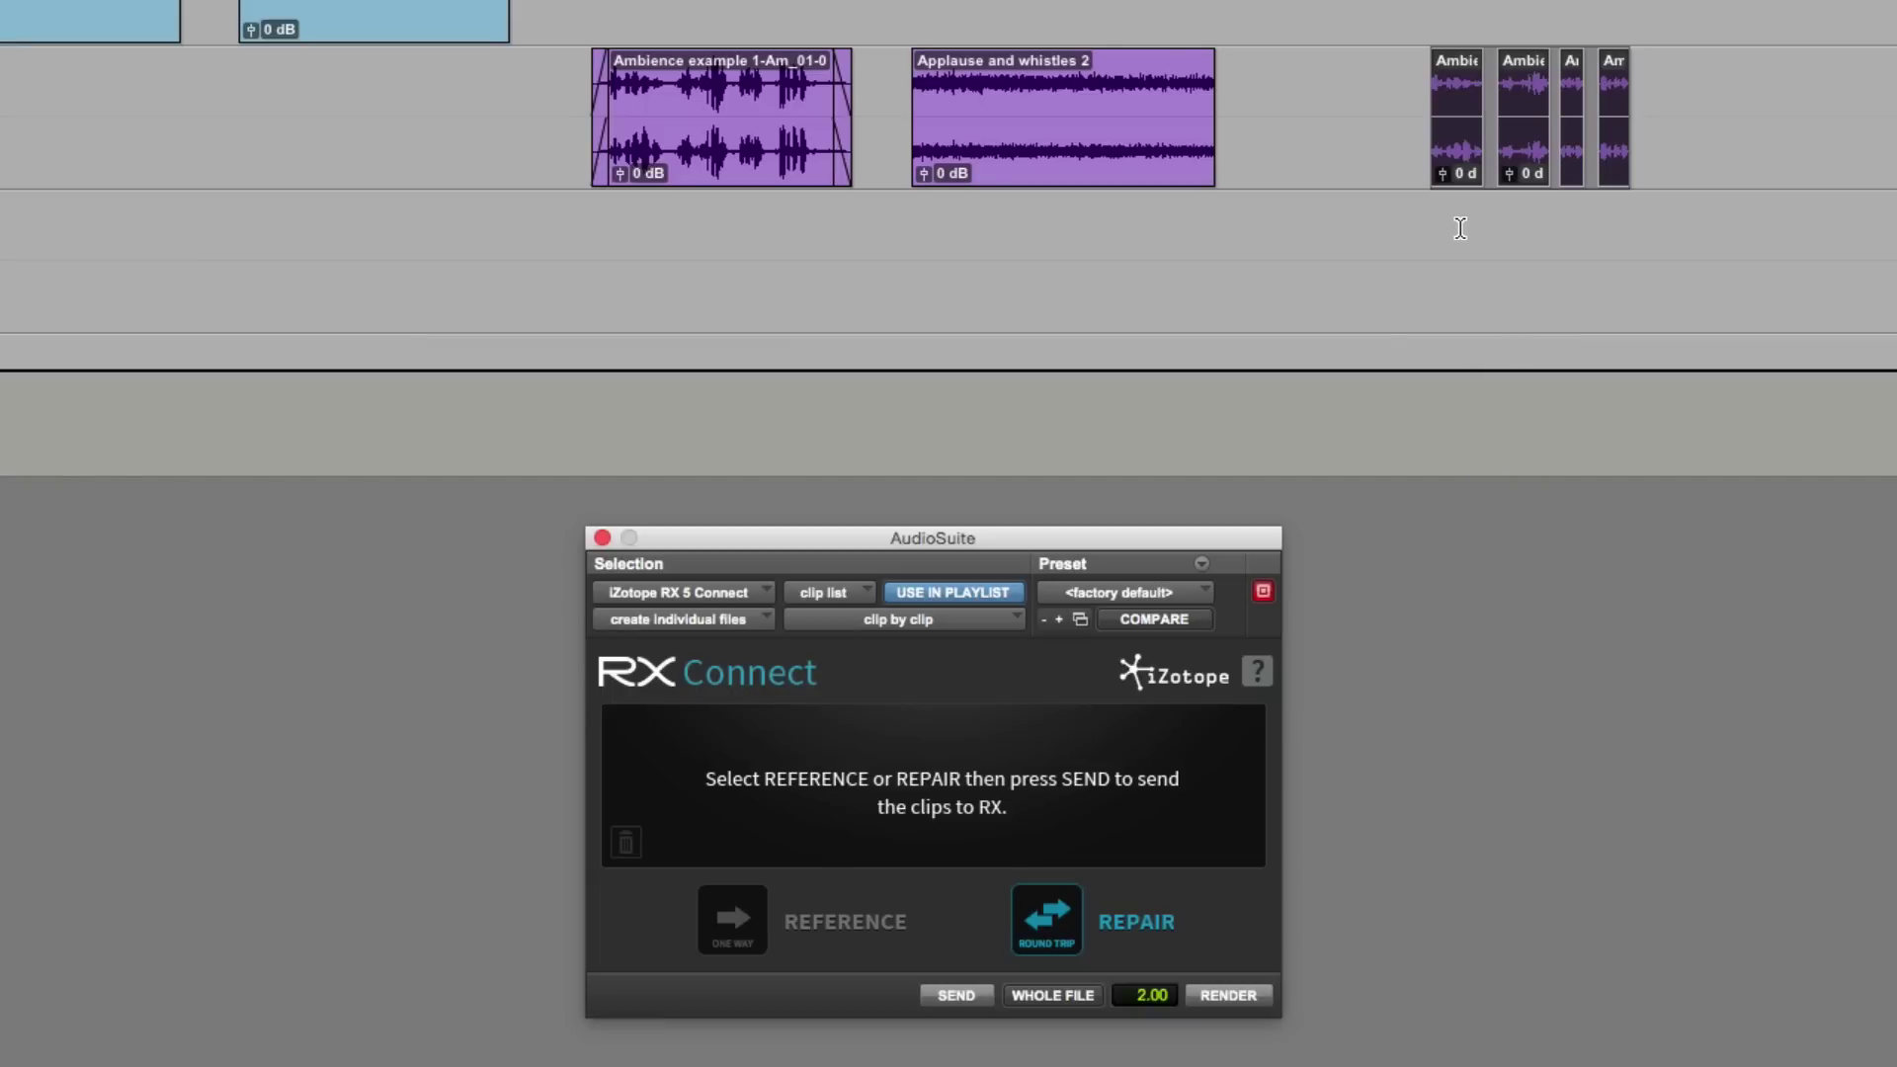
click(1460, 228)
Step: Extend both edges of Ambience example 1-C-02, undoing trial trims on the third clip
key(super+bracketright)
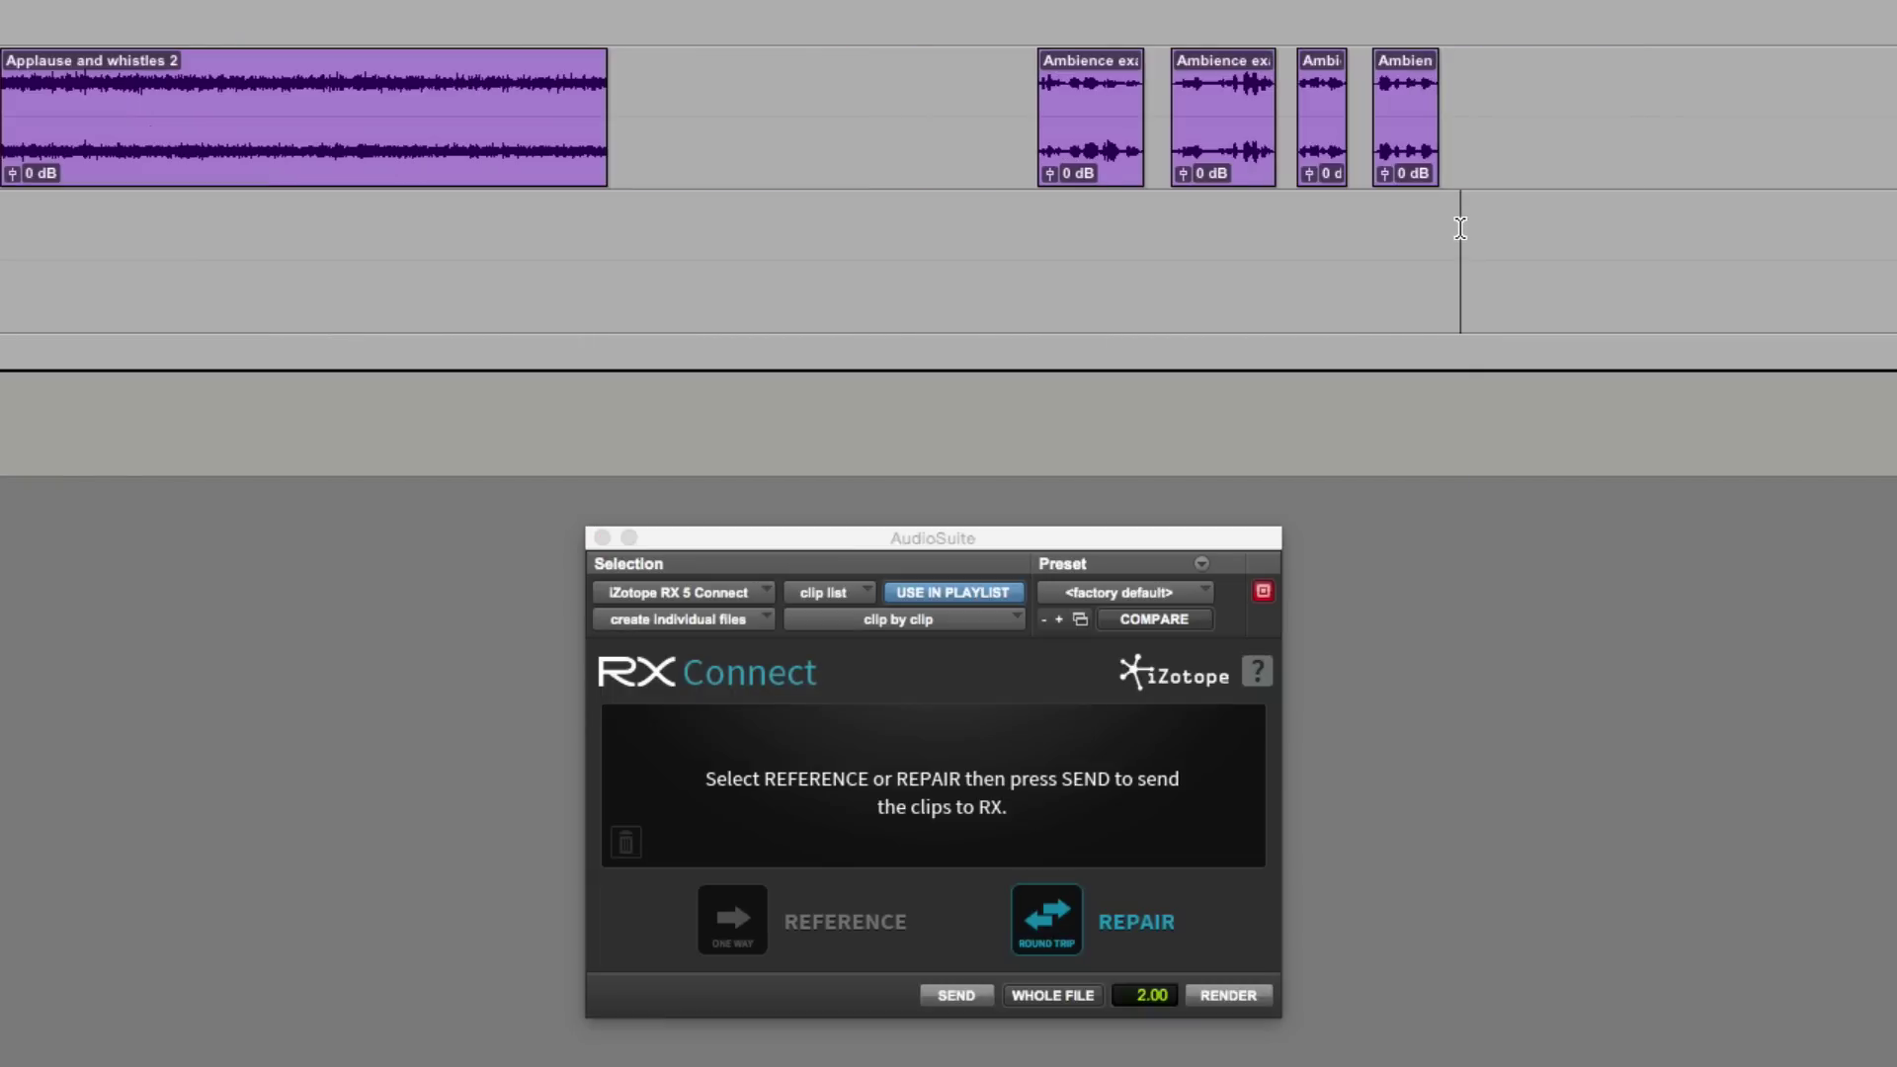
key(super+bracketright)
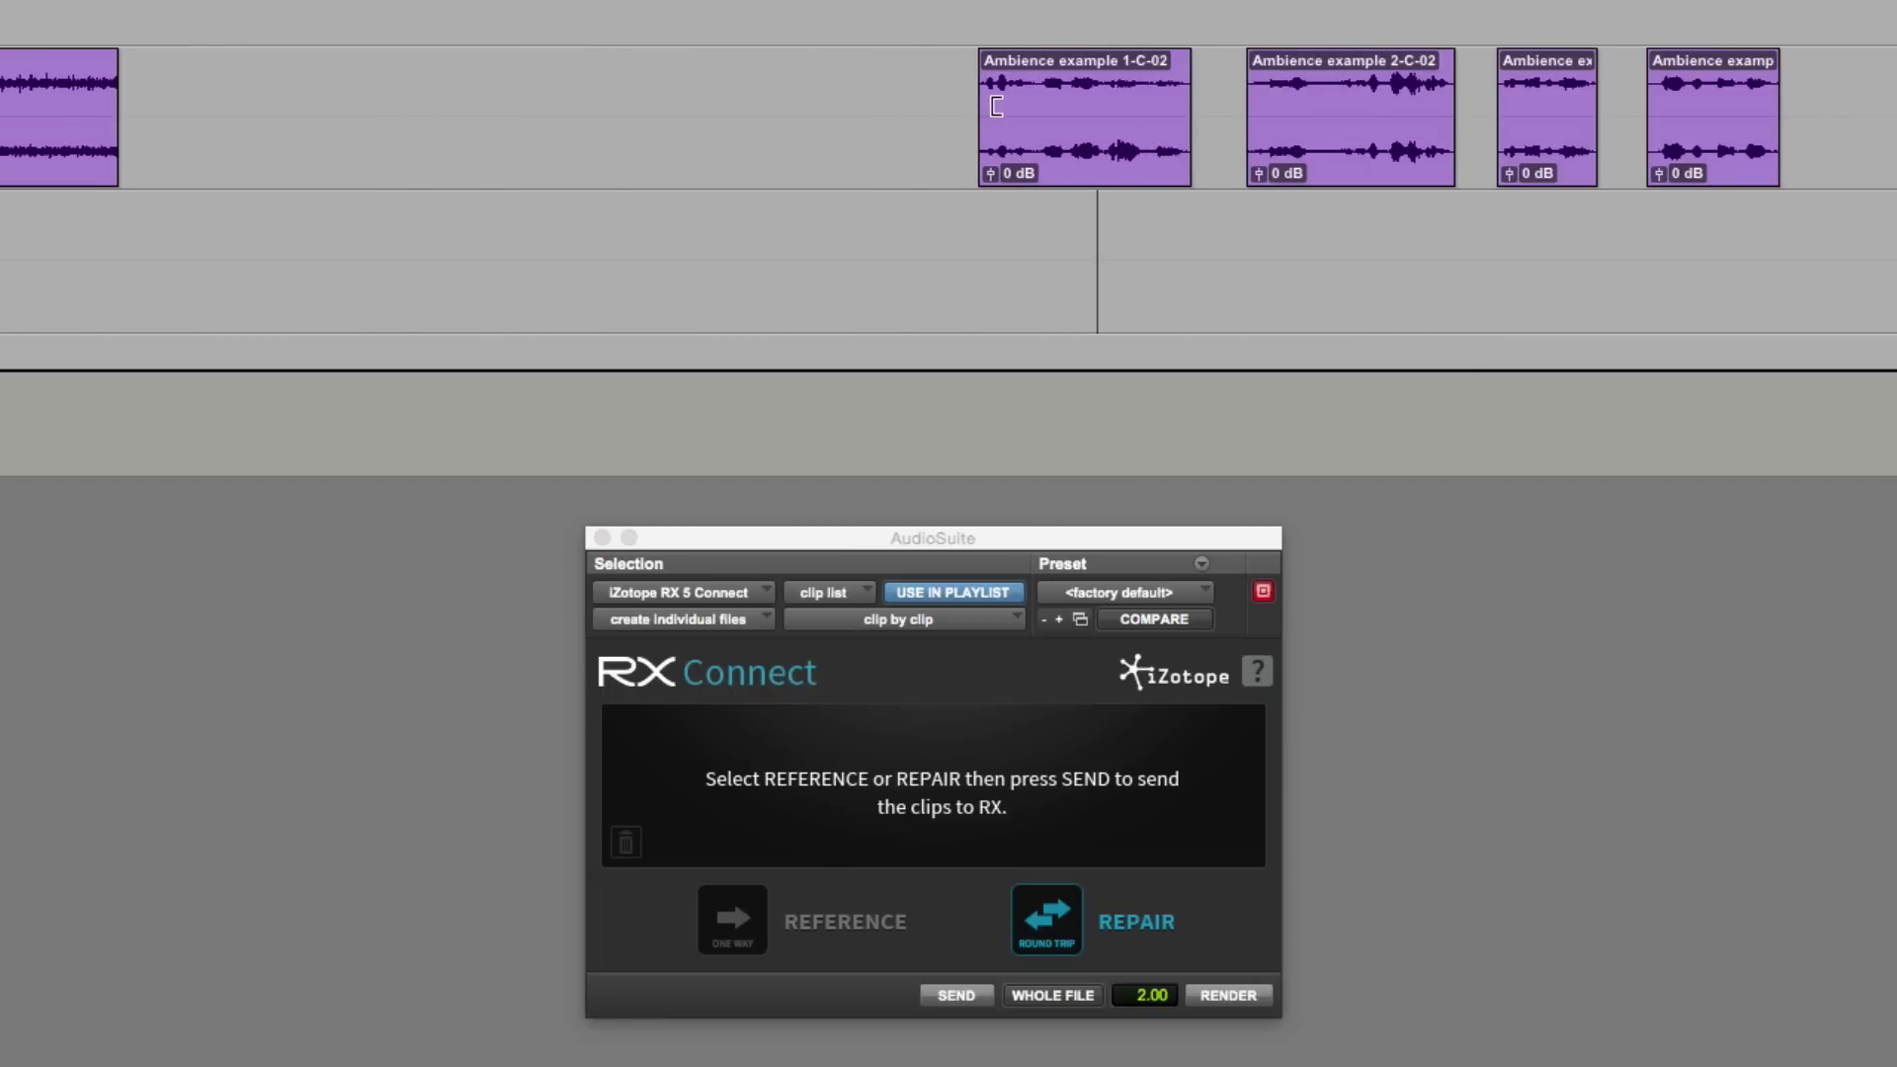
drag(983, 111, 958, 117)
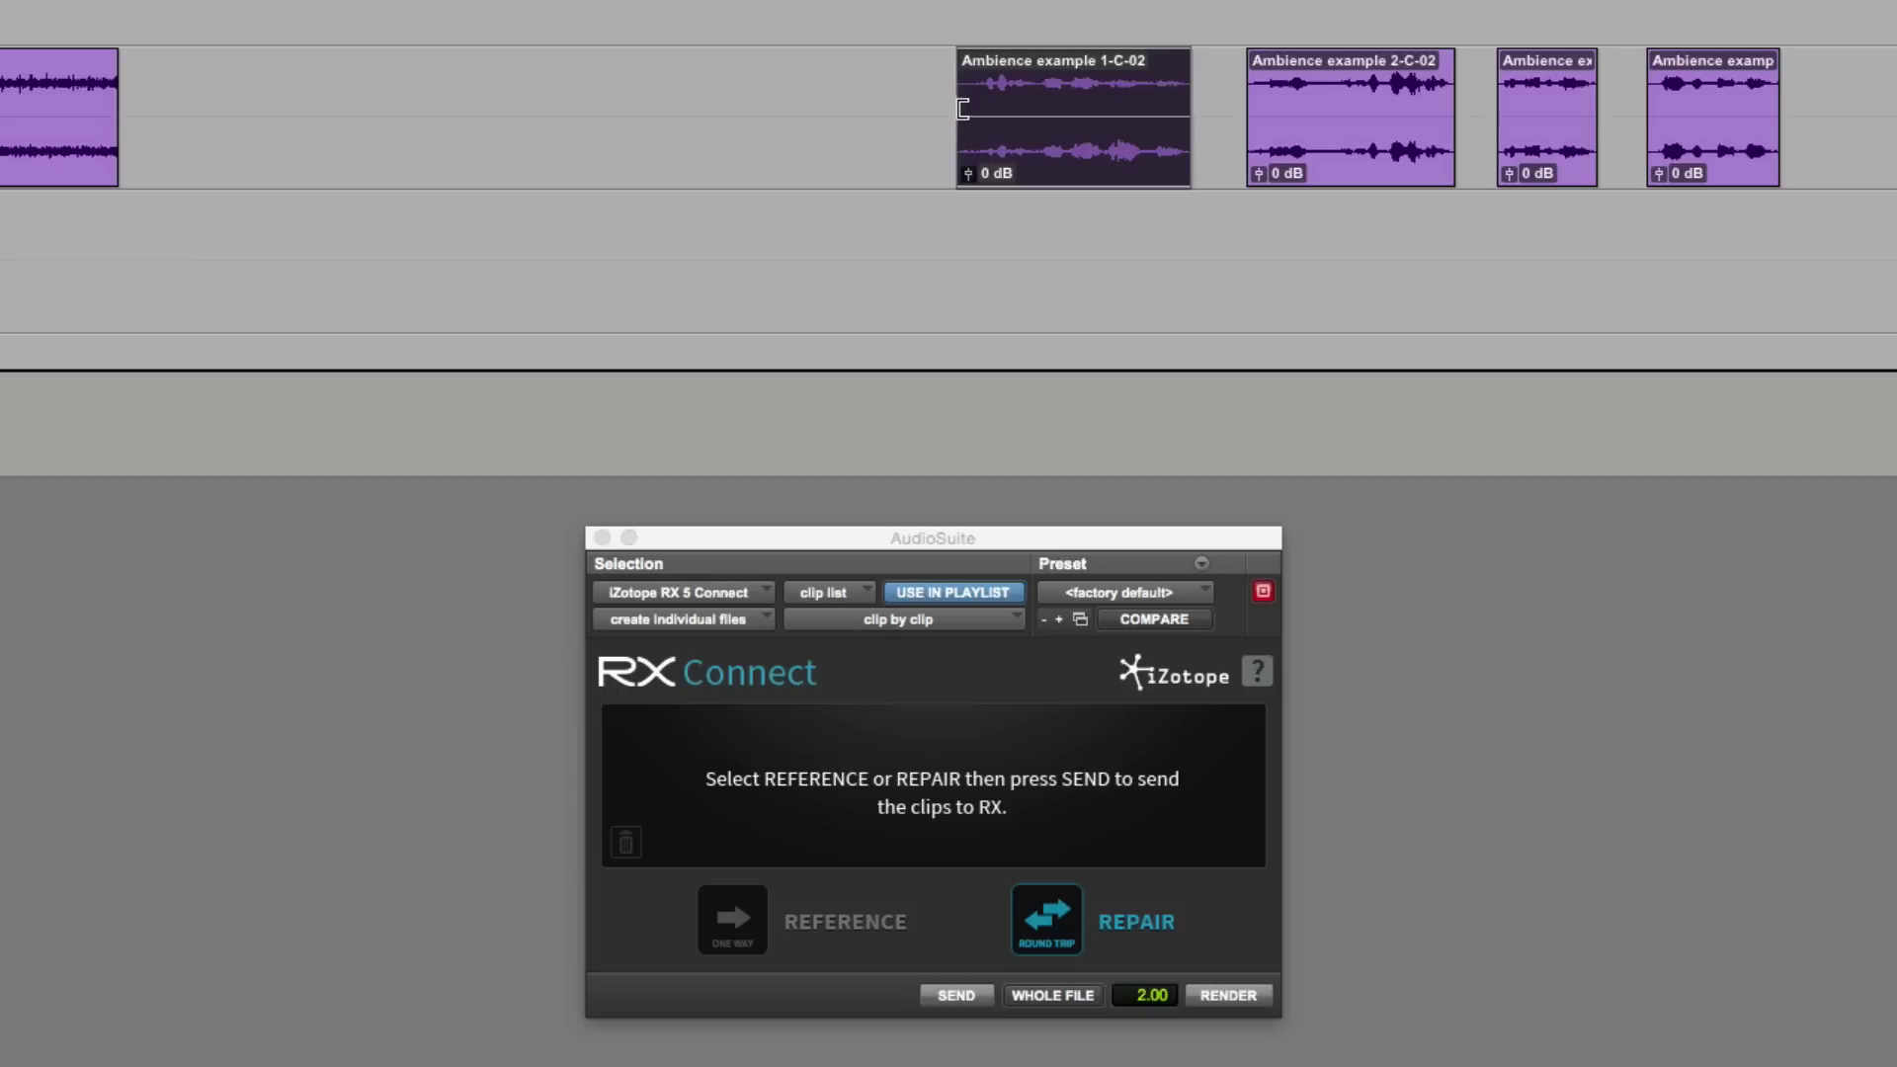
drag(1190, 109, 1202, 108)
drag(1595, 126, 1823, 144)
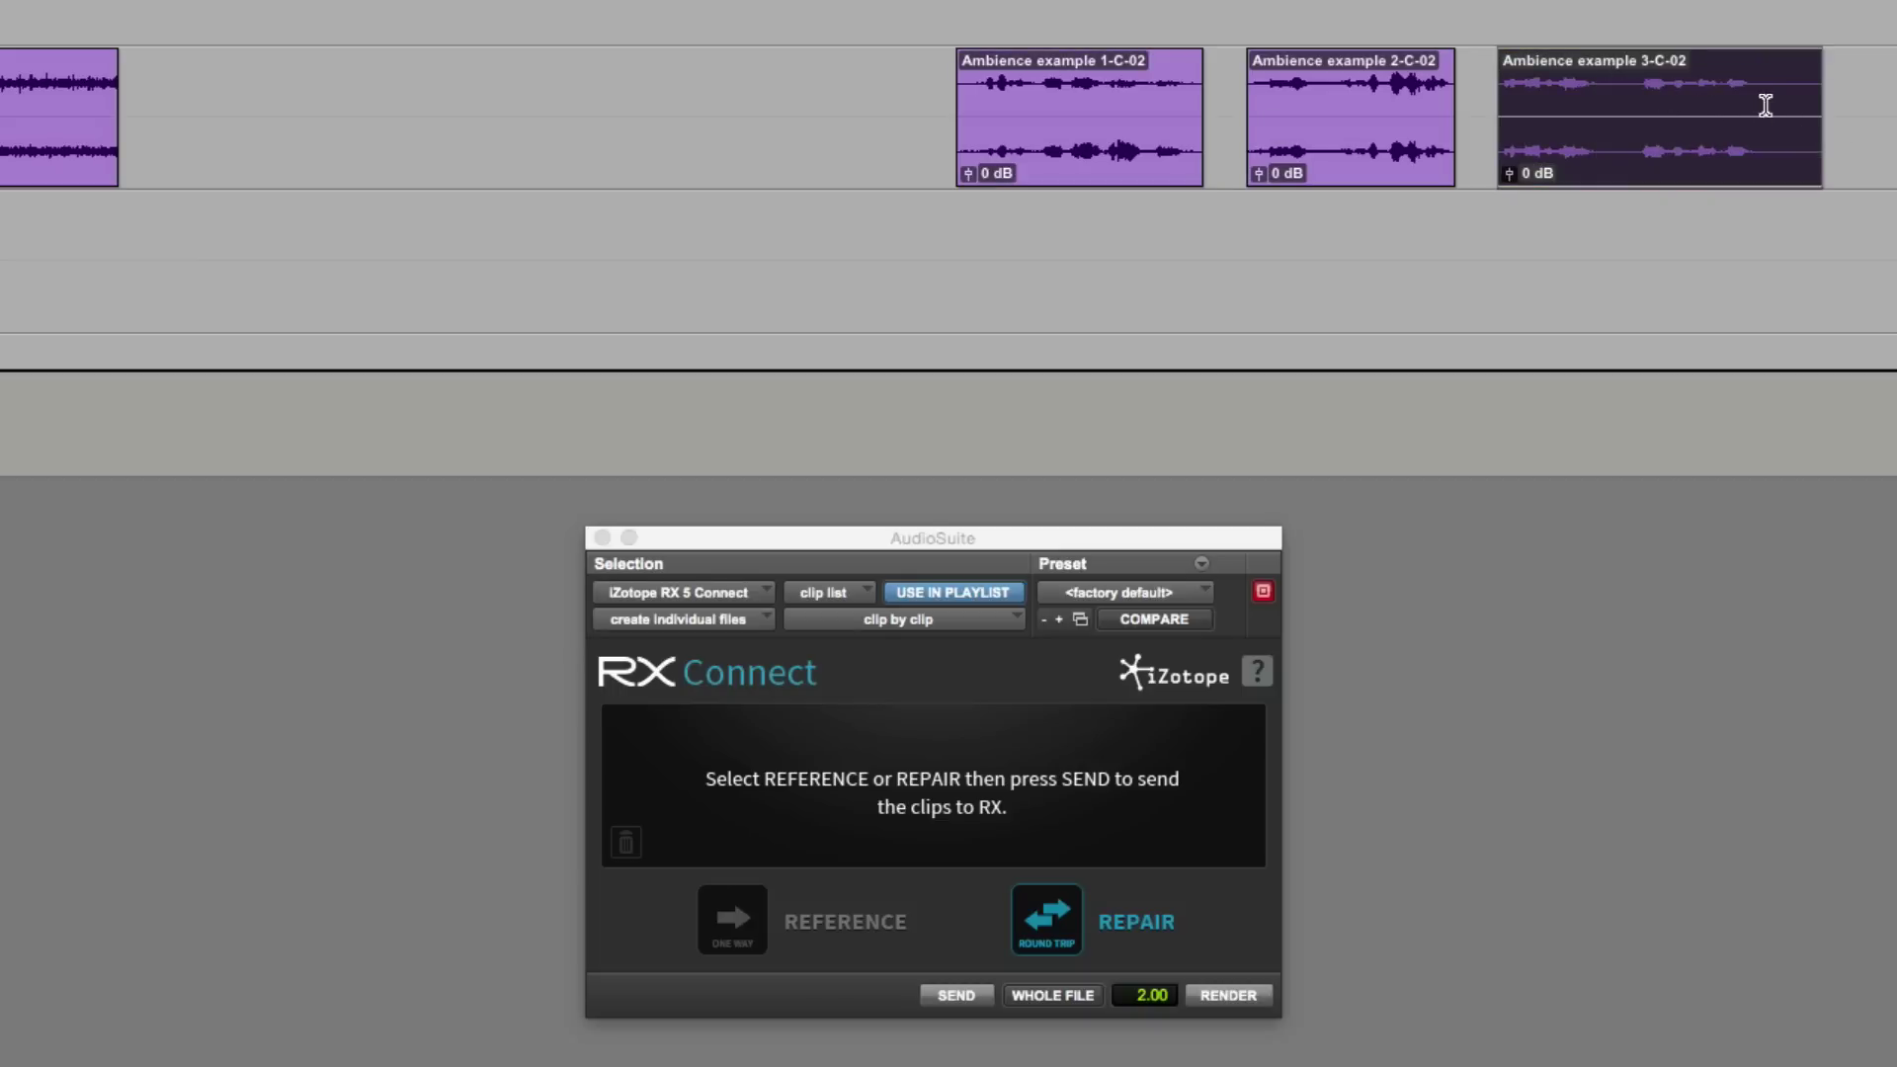
drag(1821, 124, 1612, 142)
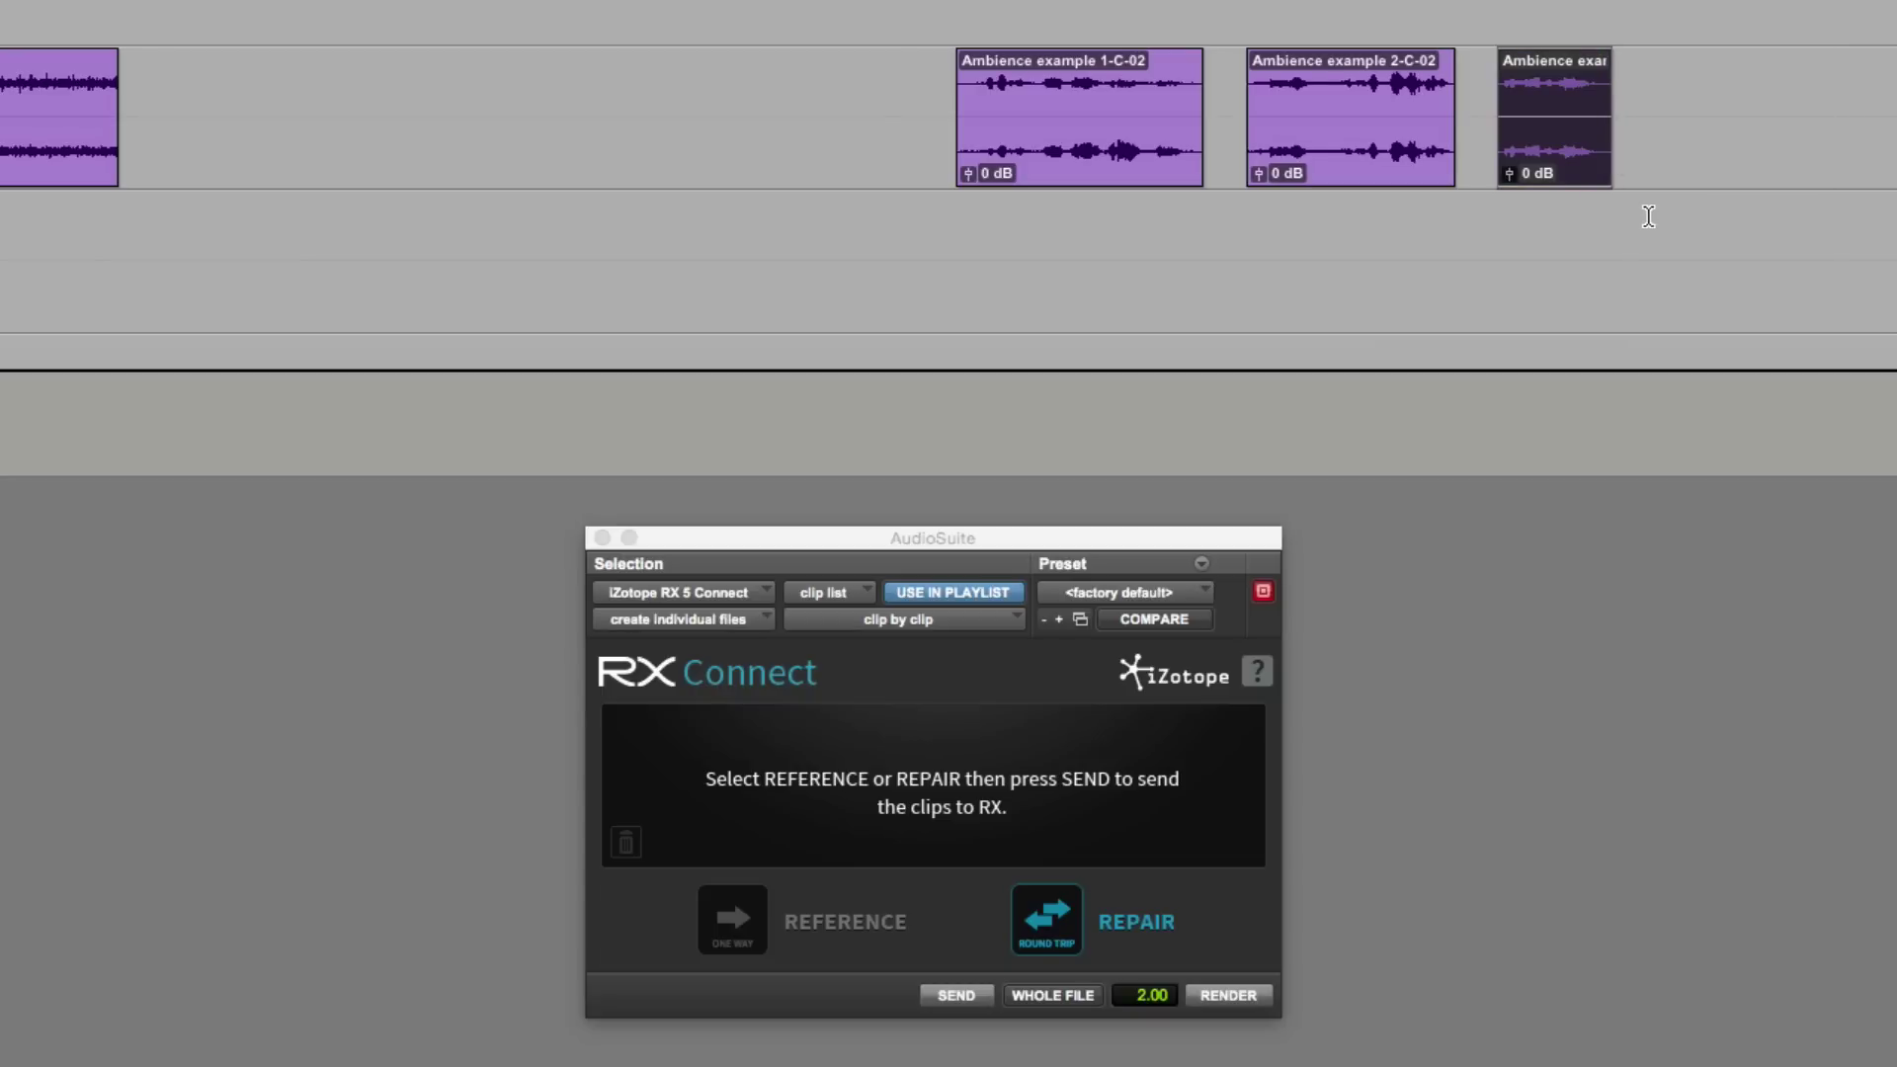
key(super+z)
key(super+z)
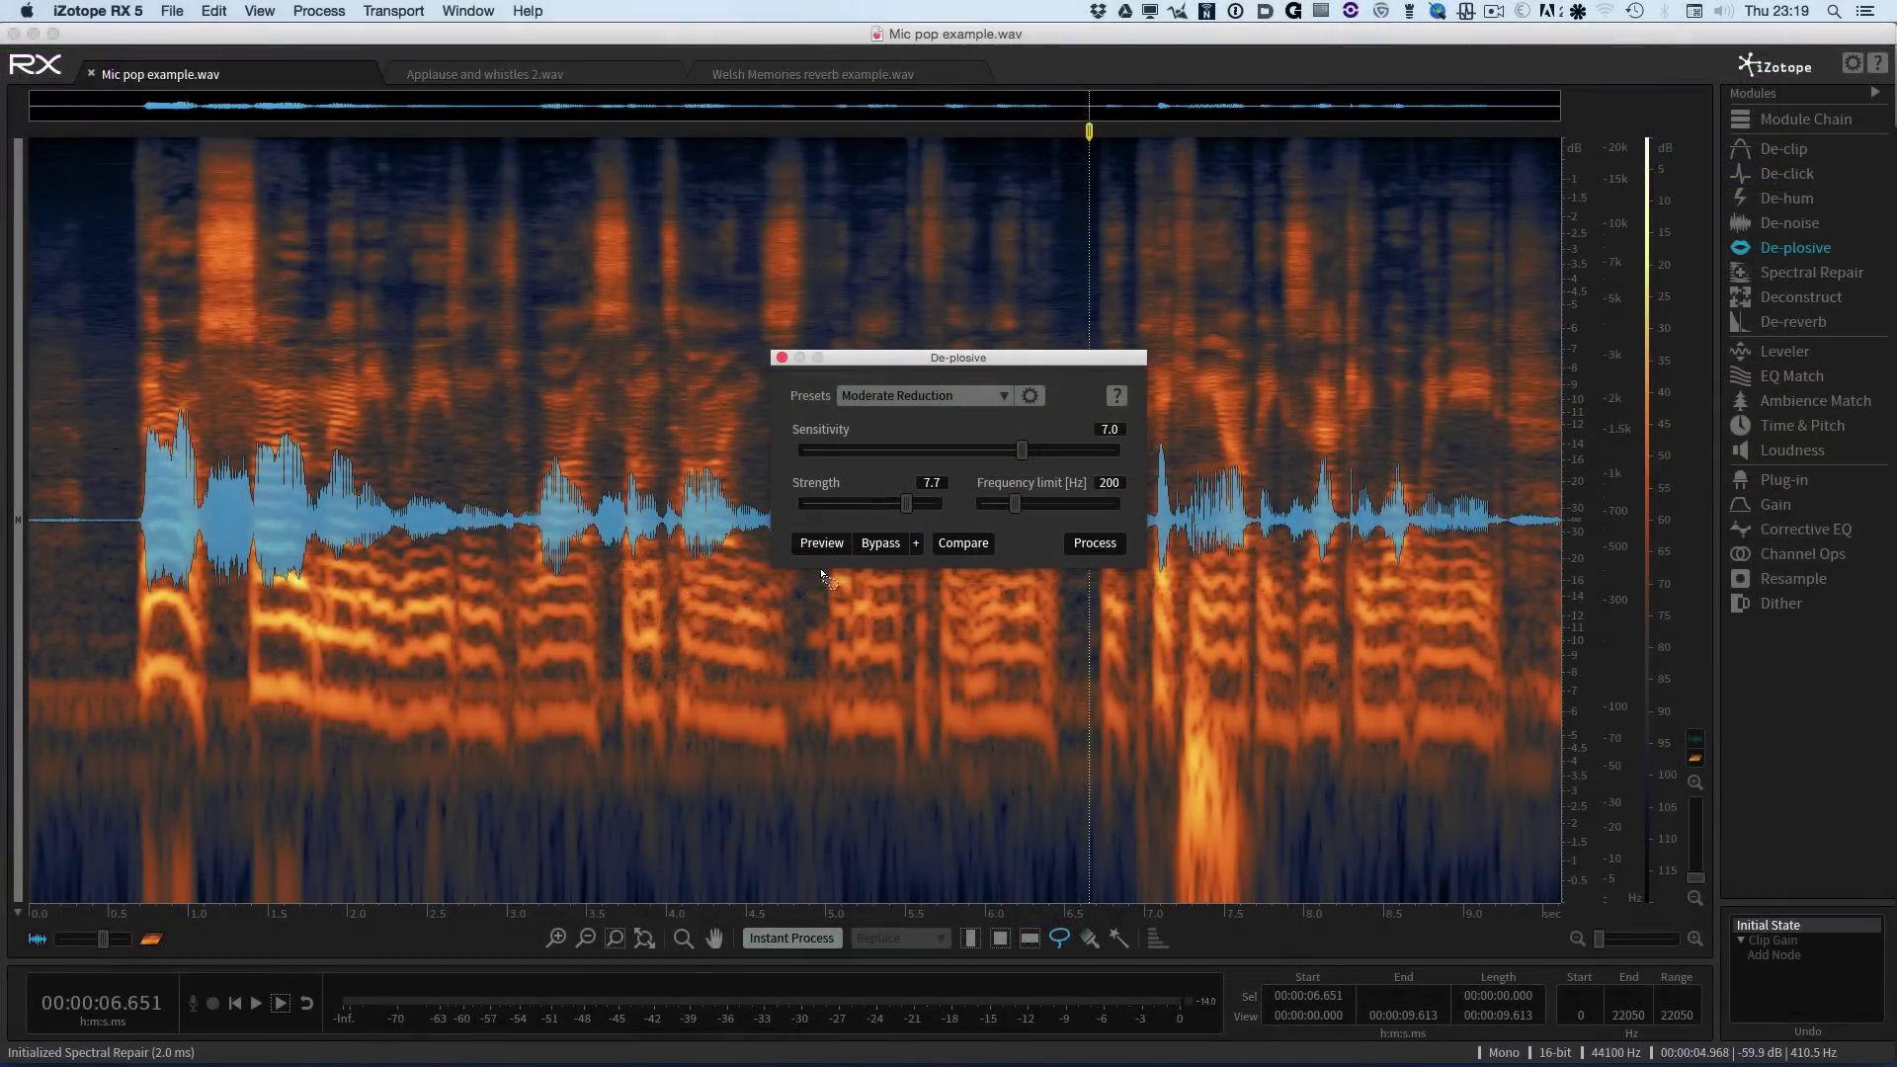
Step: Preview De-plosive on the mic pop in Mic pop example.wav
click(823, 546)
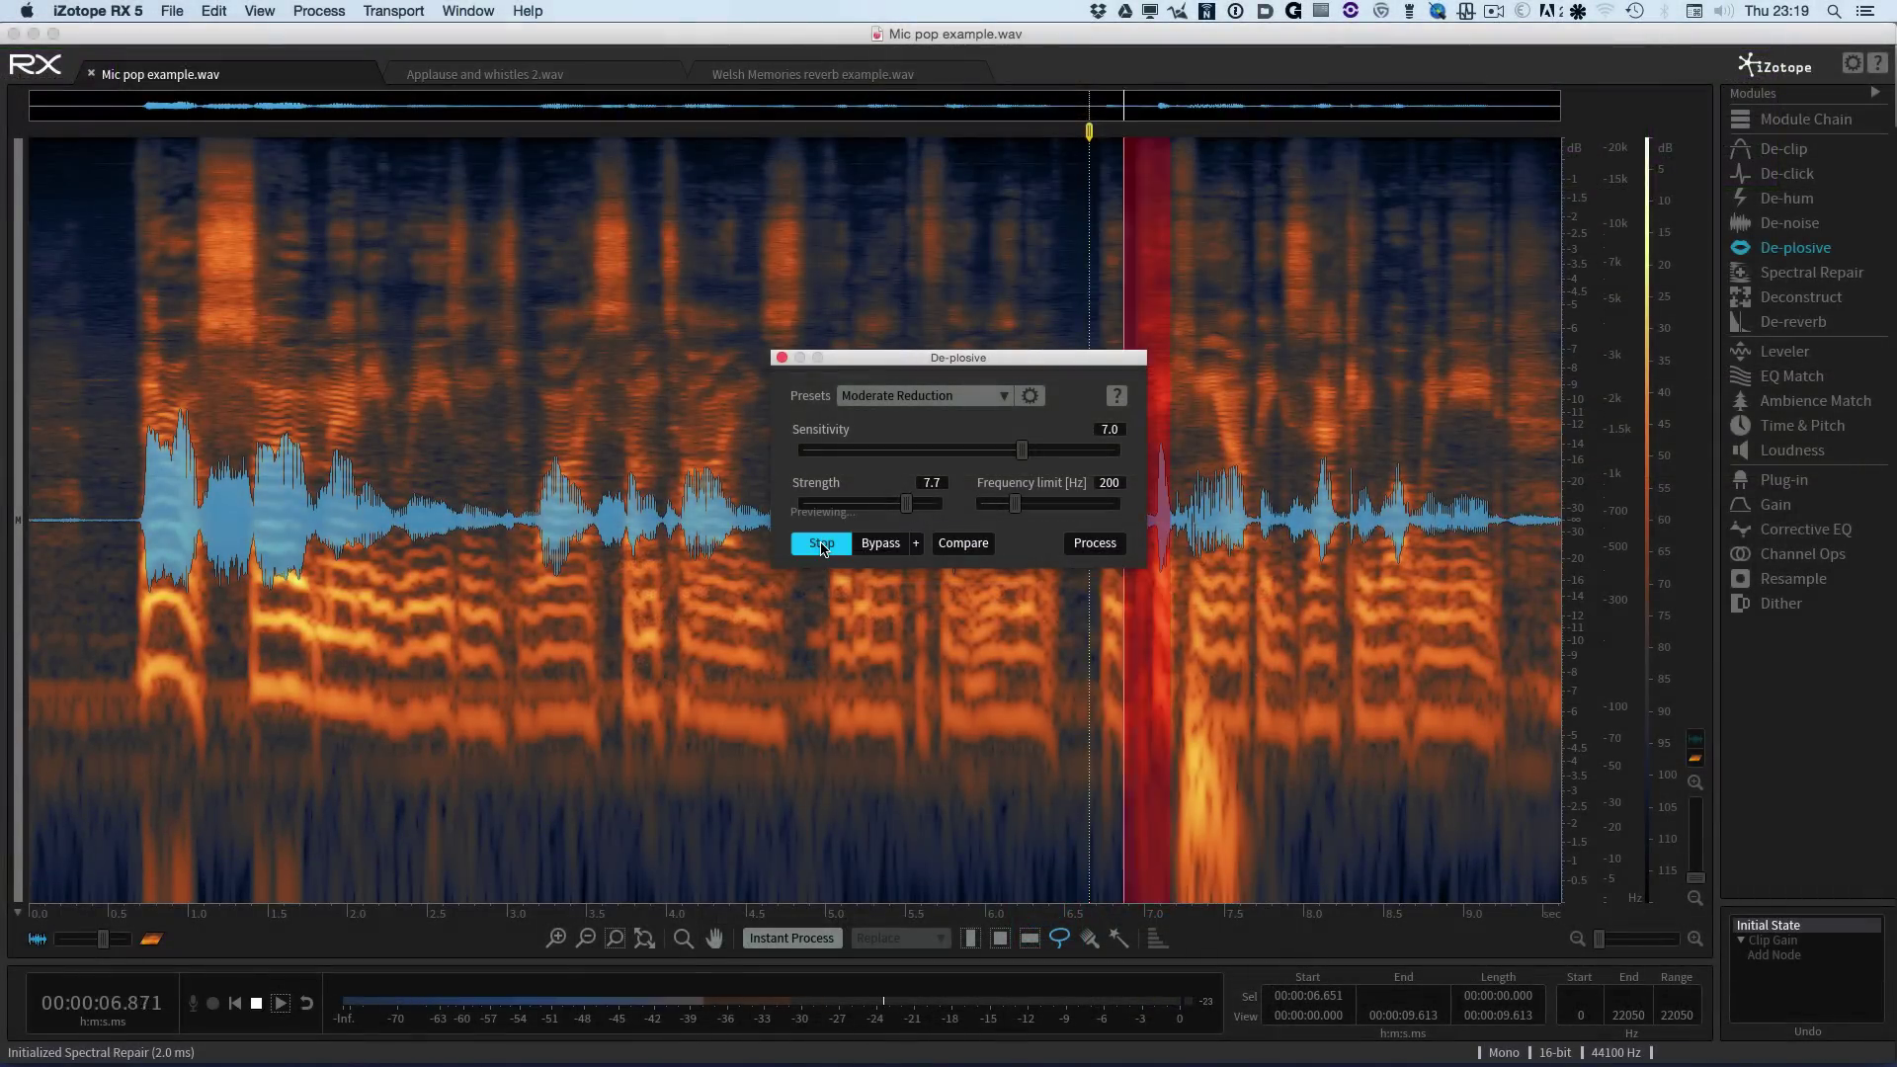